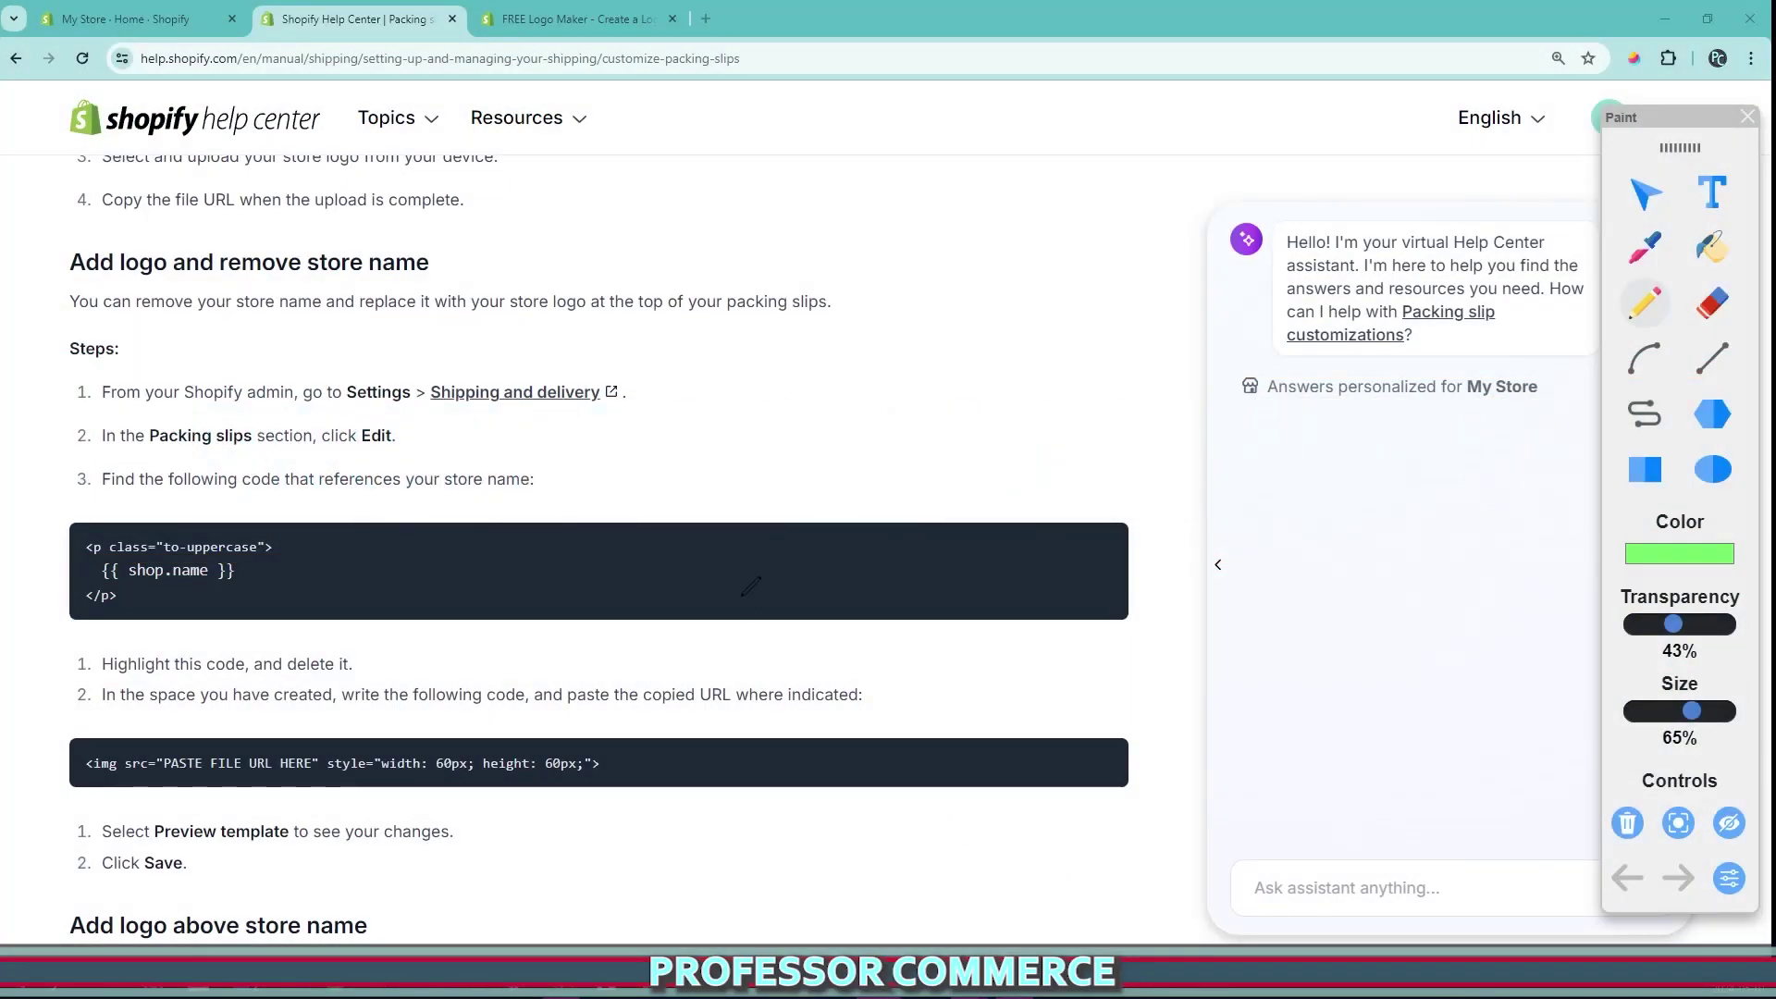
# - Highlight the 'Add logo and remove store name' and 'Add logo above store name' headings, then erase the marks
pyautogui.moveTo(62, 263); pyautogui.dragTo(359, 263)
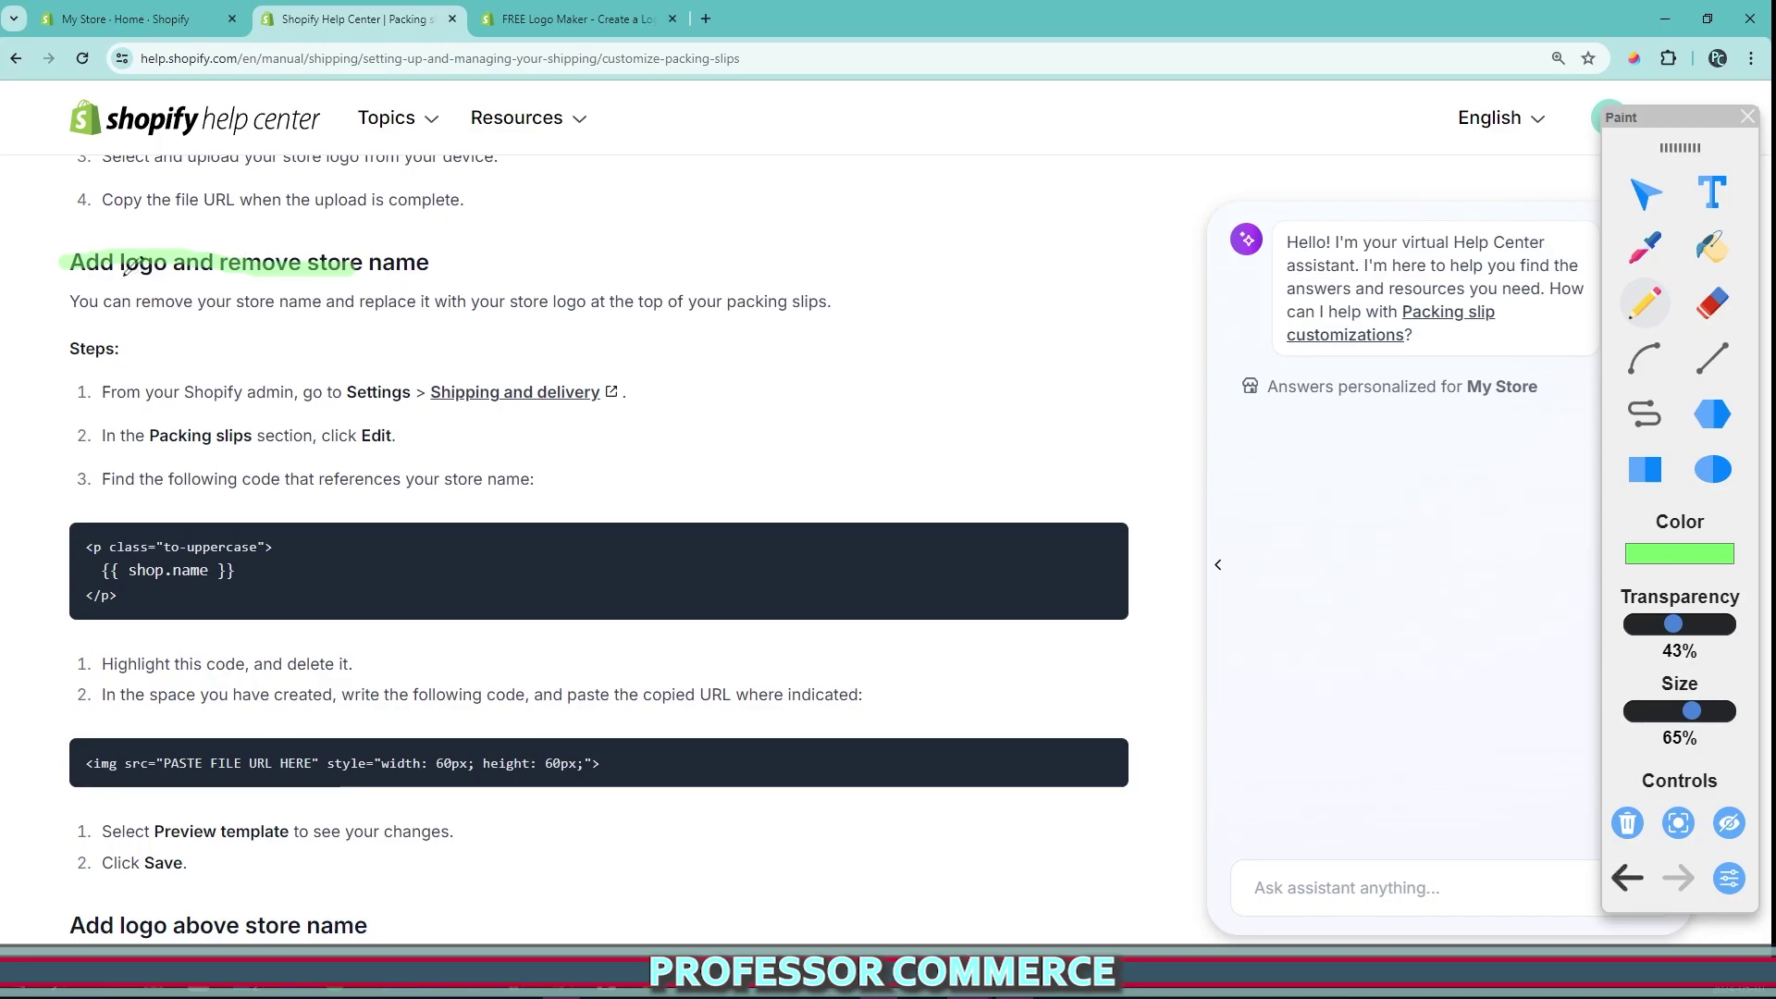
pyautogui.moveTo(122, 255); pyautogui.dragTo(405, 268)
pyautogui.scroll(-3, 431, 350)
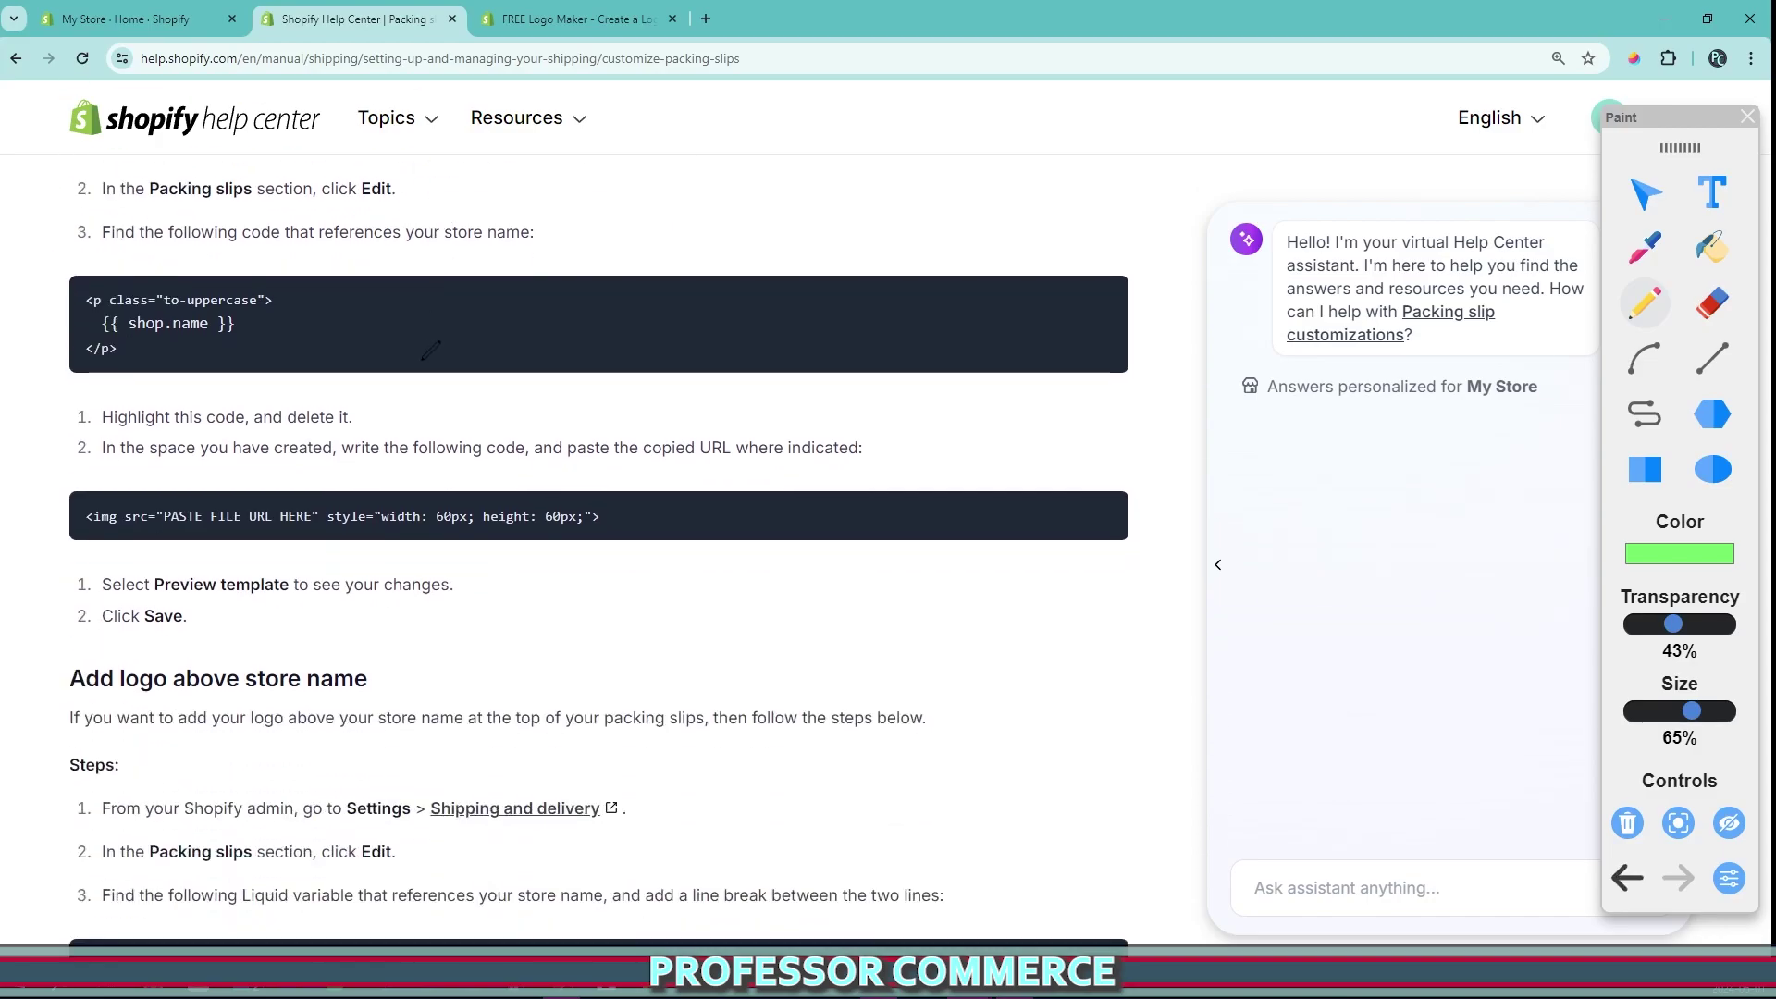
pyautogui.moveTo(116, 696); pyautogui.dragTo(370, 703)
pyautogui.moveTo(18, 668); pyautogui.dragTo(500, 667)
pyautogui.scroll(3, 396, 635)
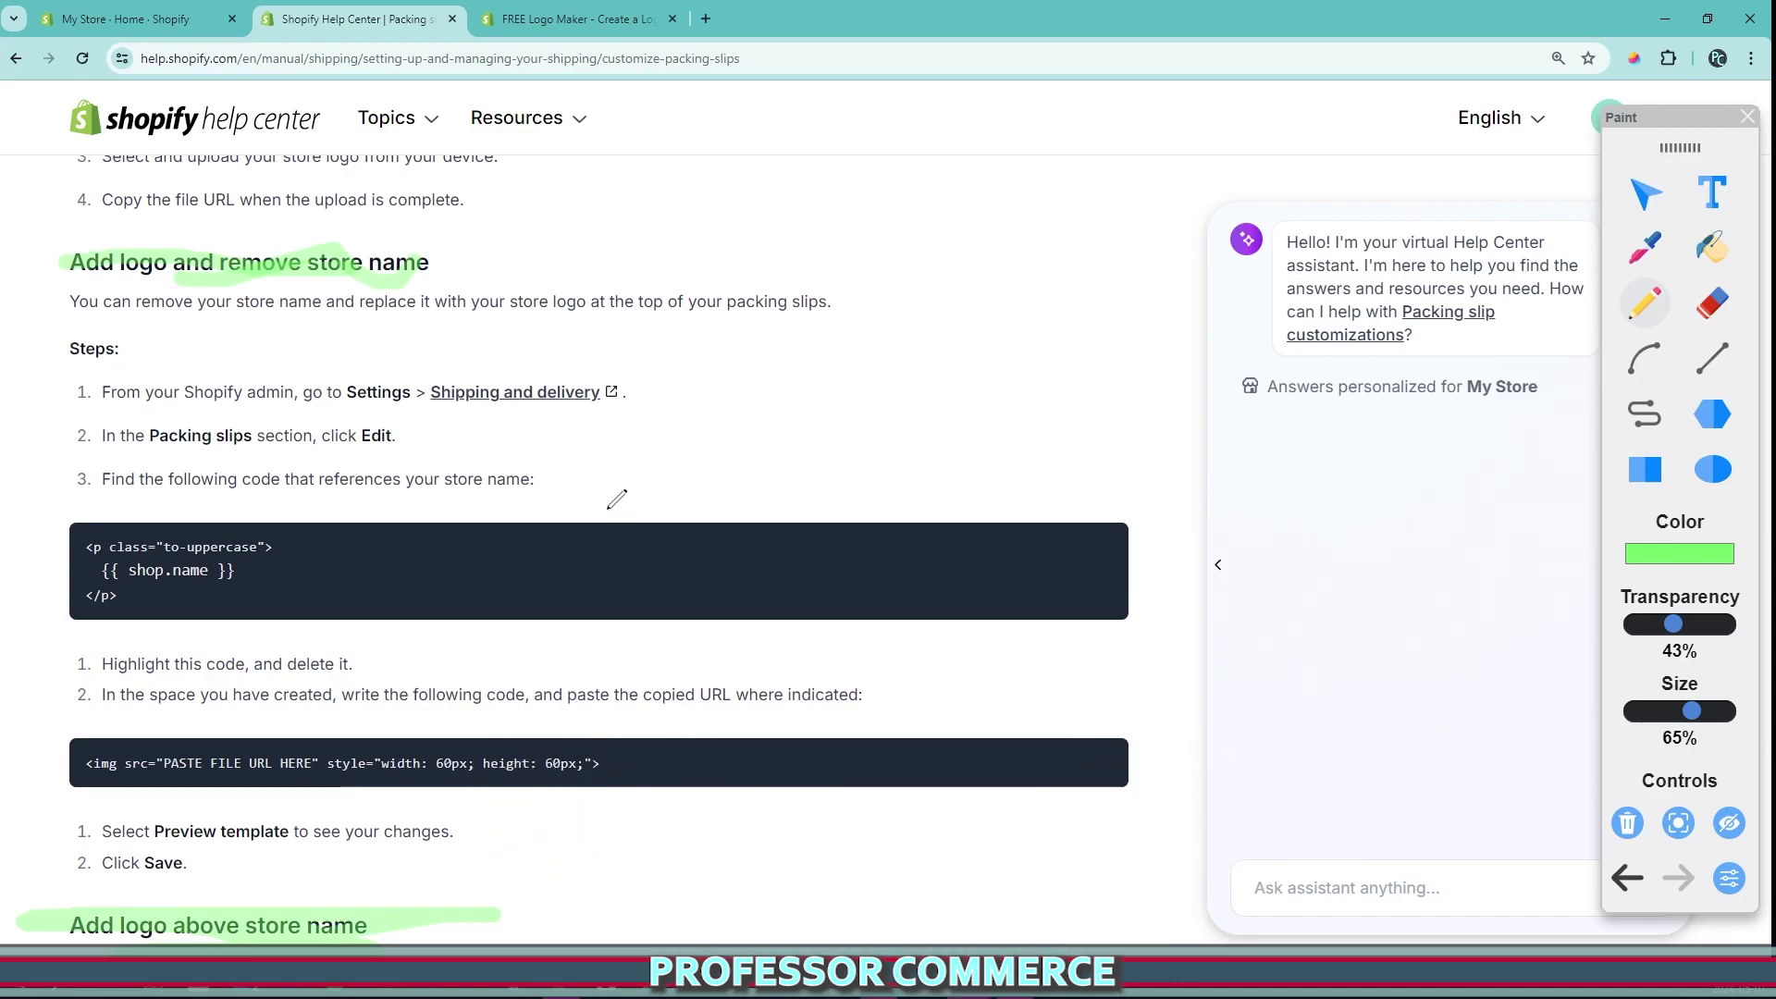
pyautogui.moveTo(500, 445)
pyautogui.mouseDown()
pyautogui.moveTo(509, 641)
pyautogui.moveTo(661, 393)
pyautogui.mouseUp()
pyautogui.moveTo(707, 477)
pyautogui.mouseDown()
pyautogui.moveTo(1001, 277)
pyautogui.moveTo(1071, 252)
pyautogui.moveTo(1048, 339)
pyautogui.moveTo(1078, 342)
pyautogui.moveTo(957, 231)
pyautogui.mouseUp()
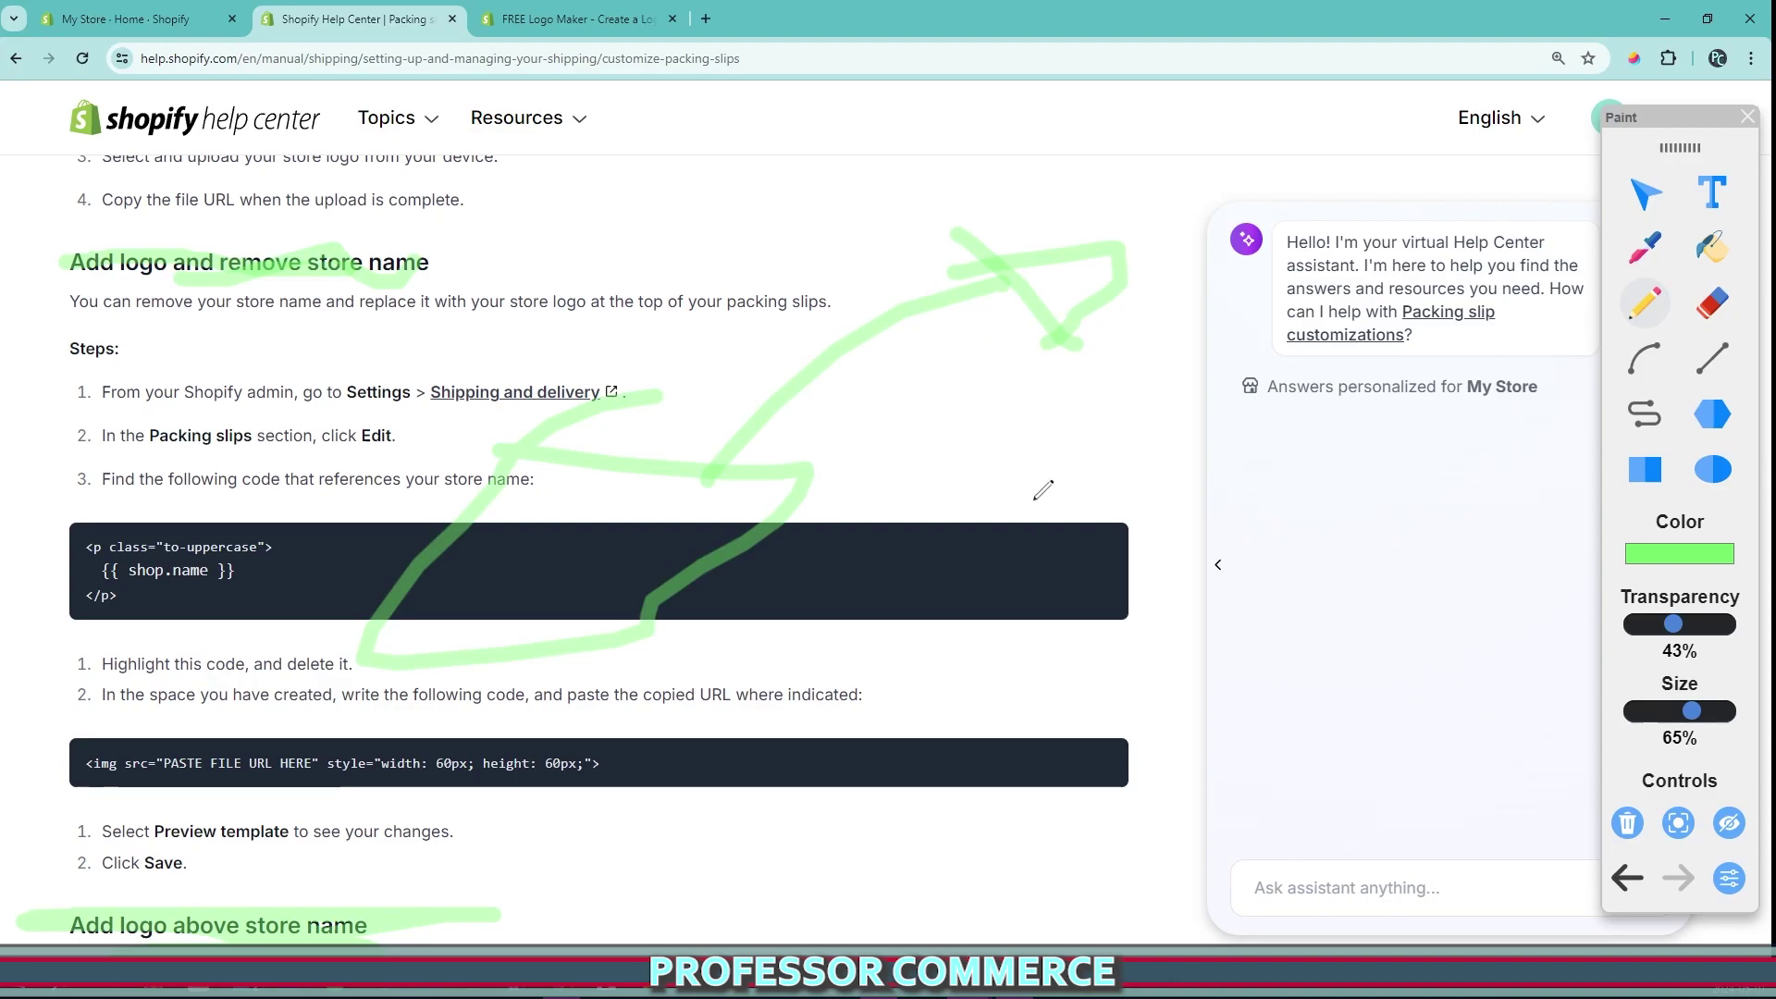
pyautogui.click(1628, 823)
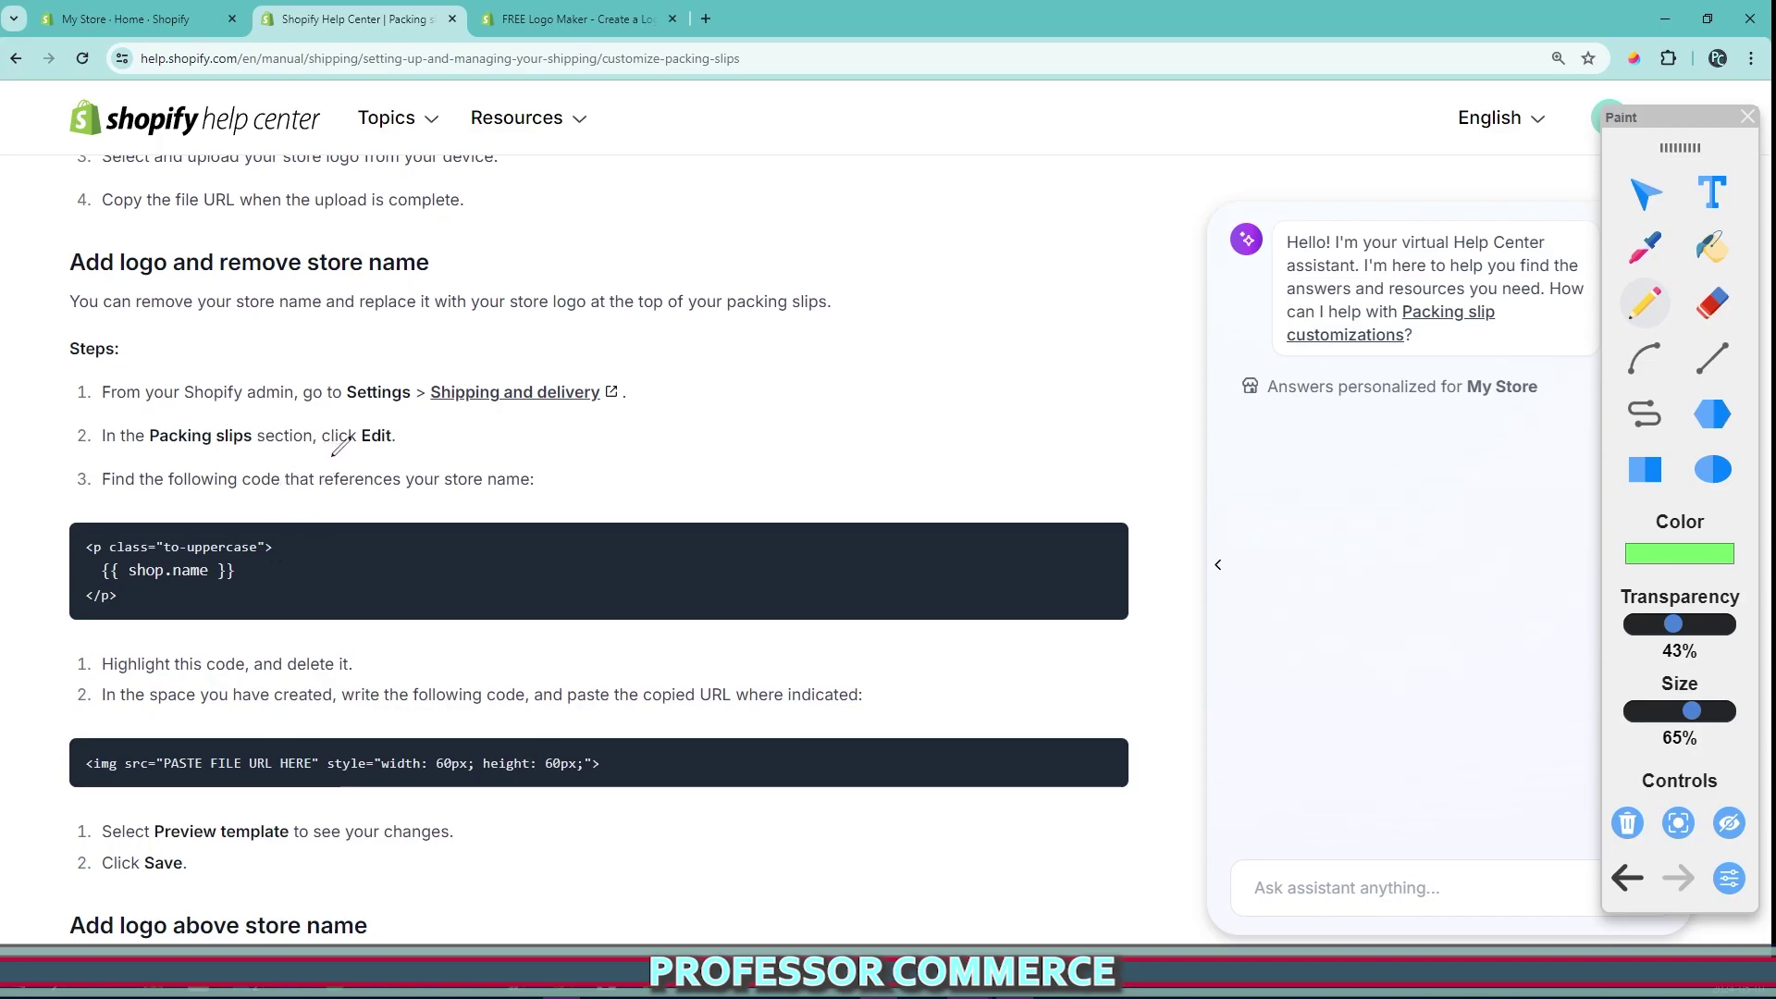
# - Circle the store-name and image code blocks, sketch arrows beside them, and switch to the store admin tab
pyautogui.moveTo(61, 518)
pyautogui.mouseDown()
pyautogui.moveTo(188, 694)
pyautogui.moveTo(83, 542)
pyautogui.mouseUp()
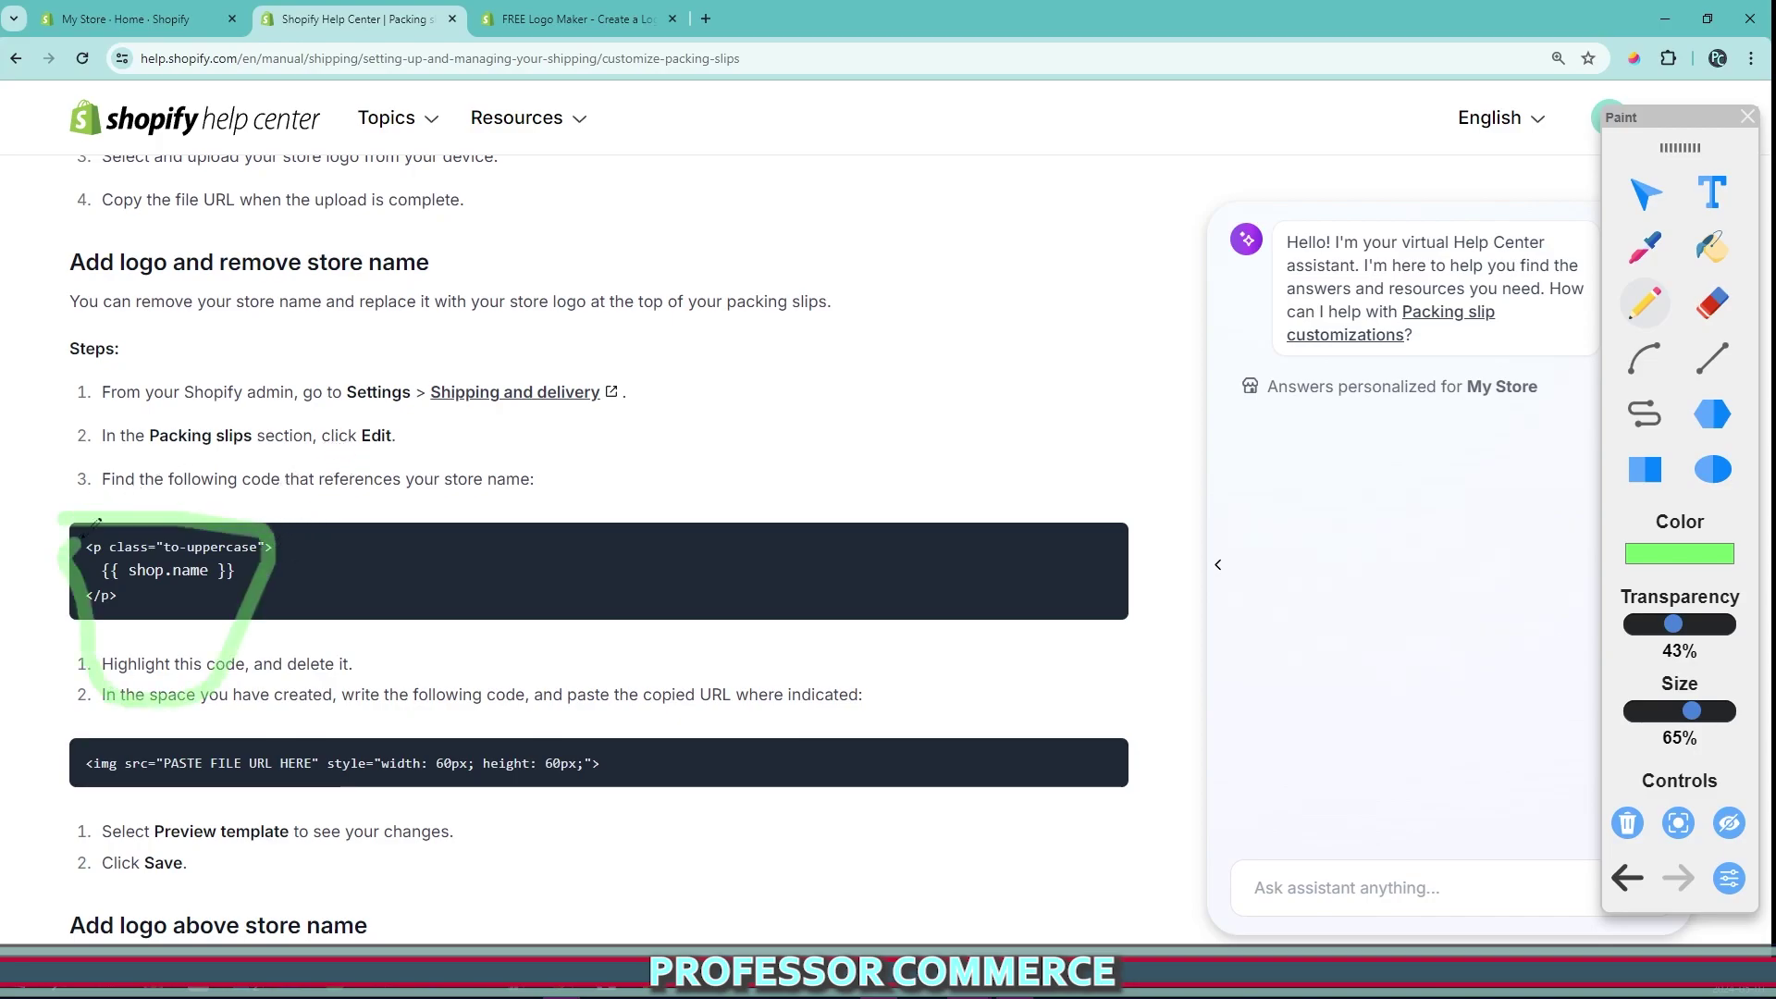
pyautogui.moveTo(78, 722)
pyautogui.mouseDown()
pyautogui.moveTo(541, 819)
pyautogui.moveTo(77, 718)
pyautogui.moveTo(335, 740)
pyautogui.moveTo(32, 684)
pyautogui.mouseUp()
pyautogui.scroll(-5, 77, 718)
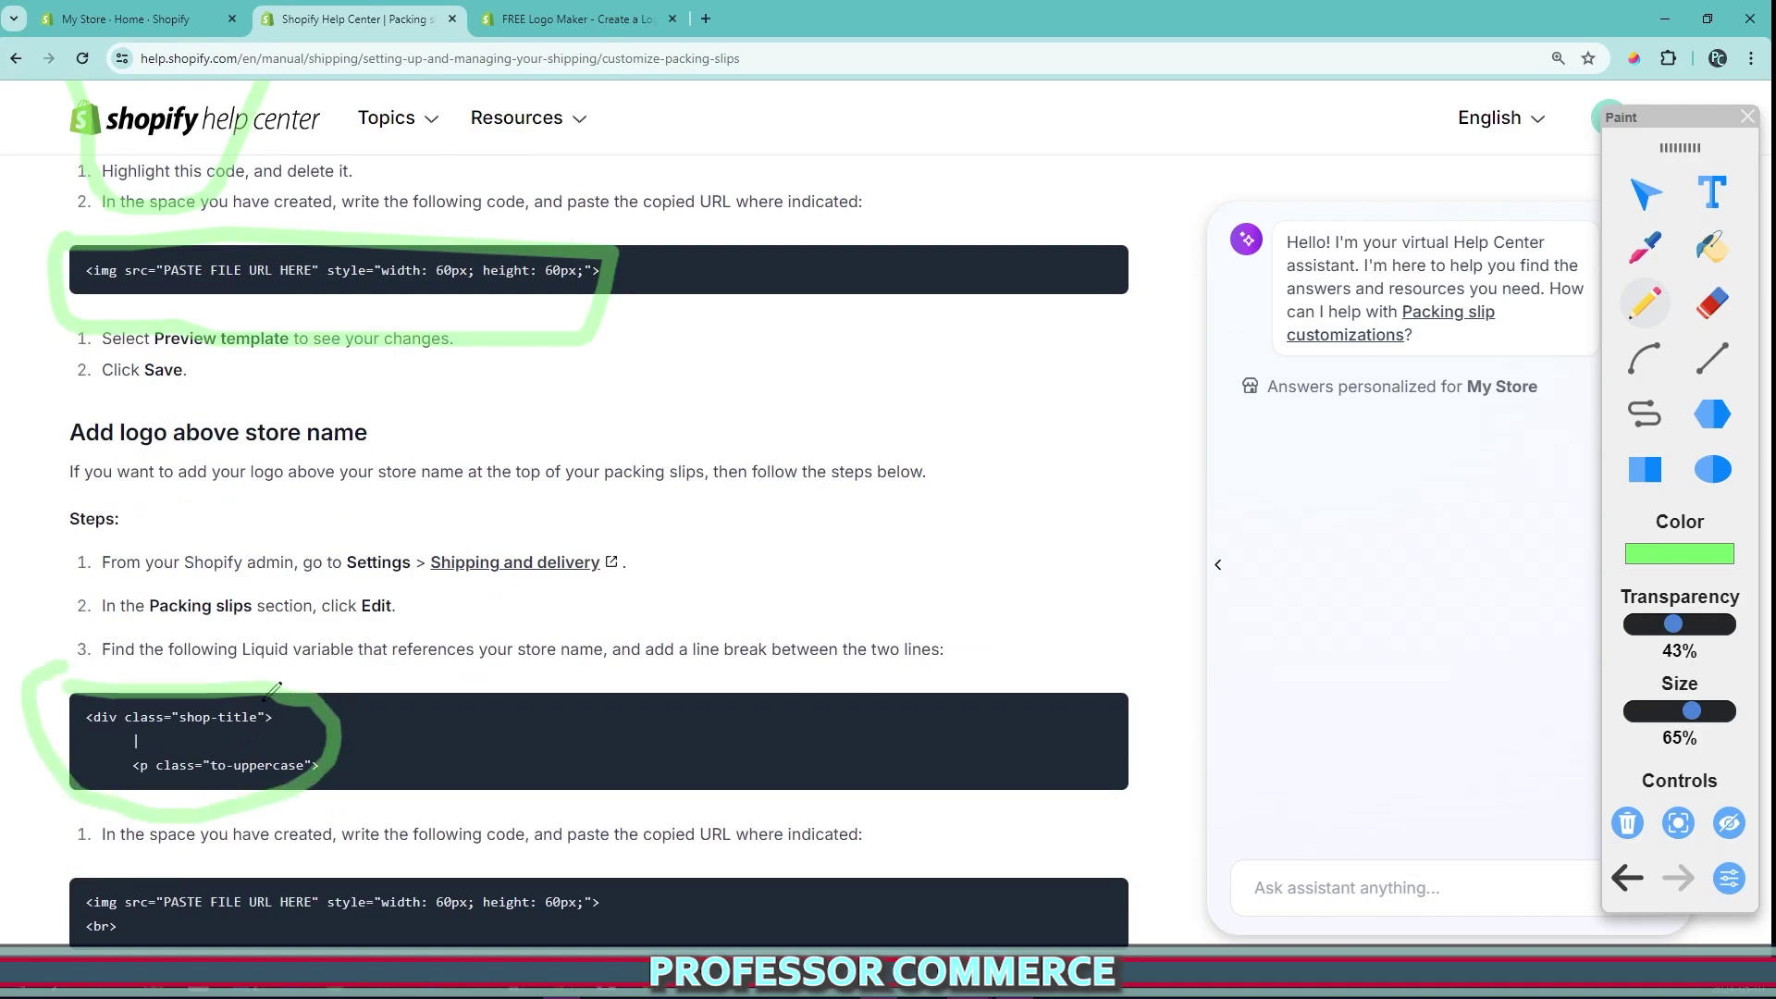
pyautogui.scroll(3, 270, 694)
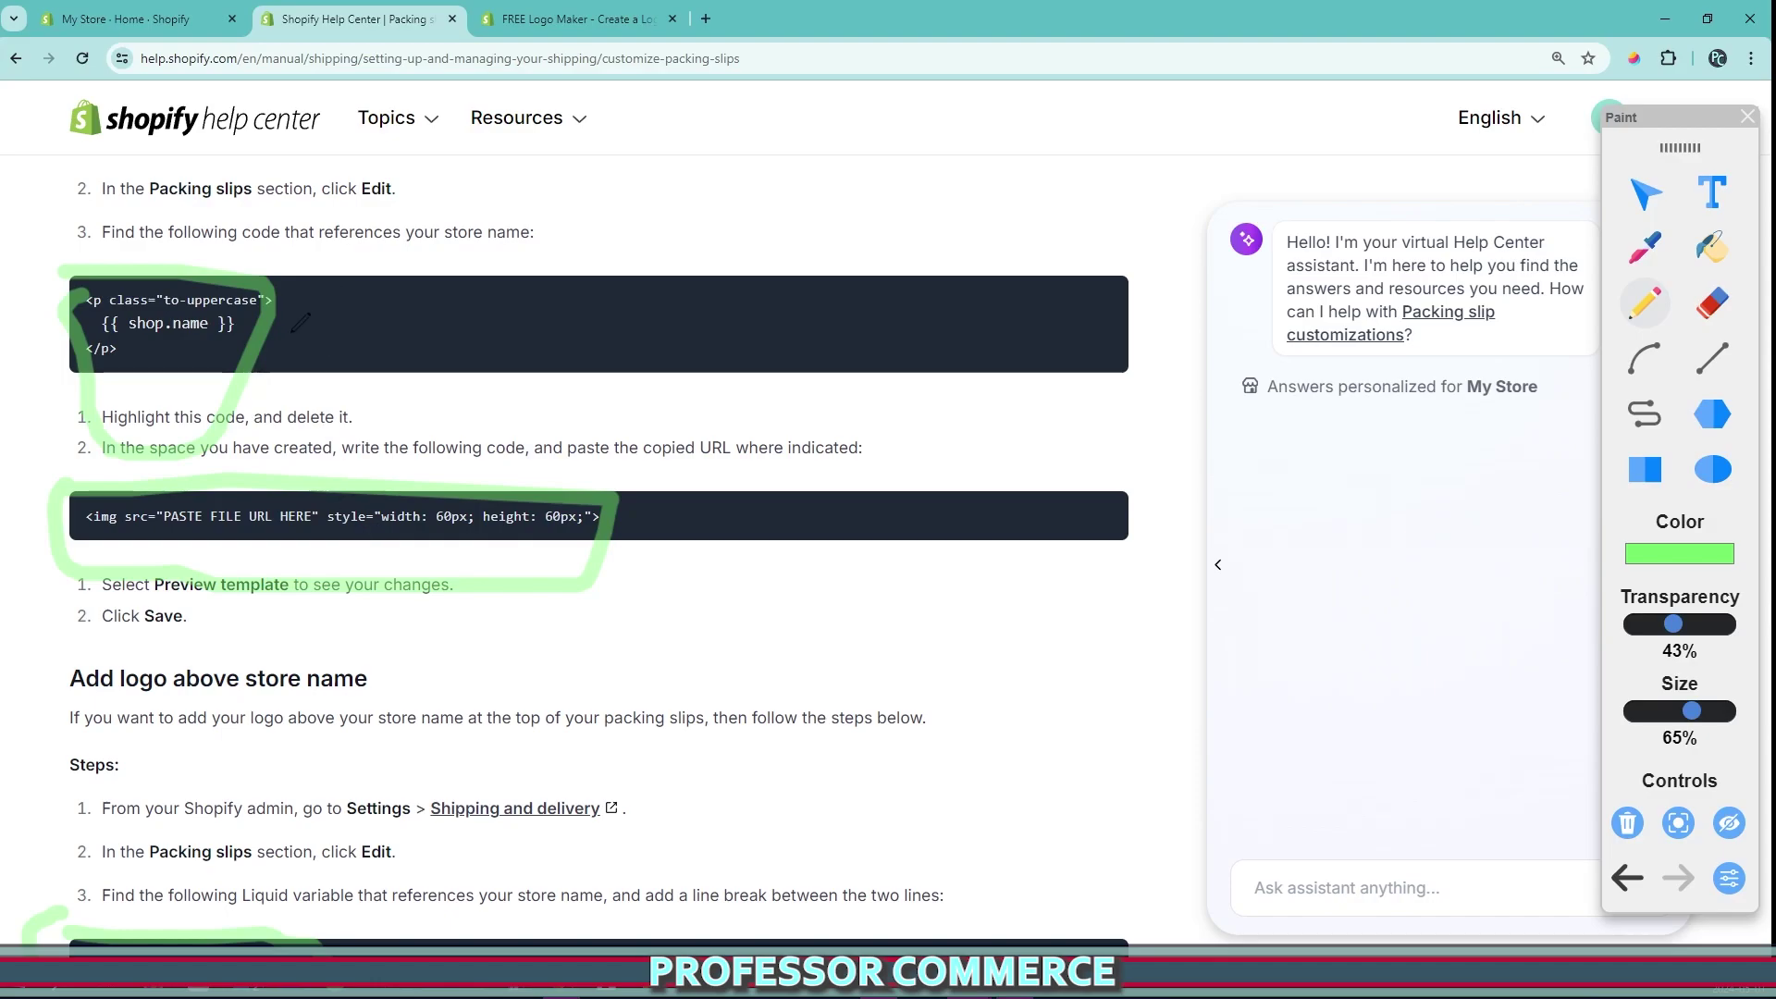
pyautogui.moveTo(279, 337)
pyautogui.mouseDown()
pyautogui.moveTo(415, 318)
pyautogui.moveTo(430, 347)
pyautogui.mouseUp()
pyautogui.moveTo(601, 267)
pyautogui.mouseDown()
pyautogui.moveTo(614, 405)
pyautogui.moveTo(628, 259)
pyautogui.mouseUp()
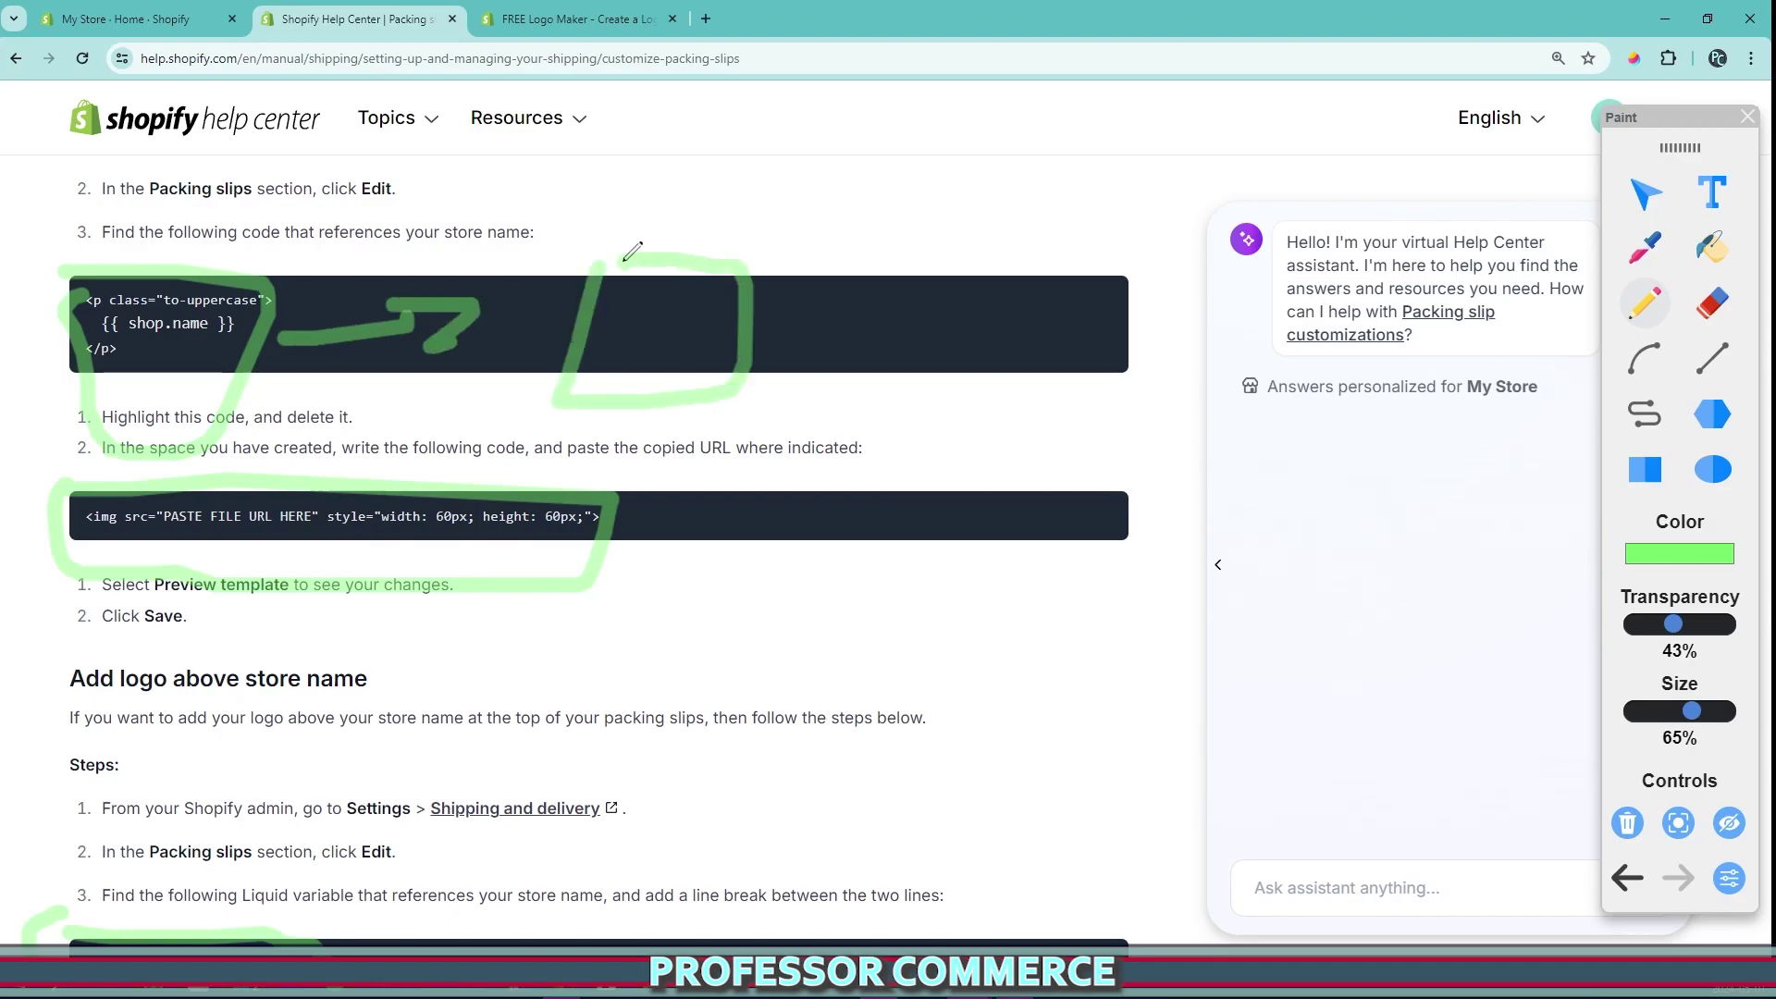
pyautogui.moveTo(796, 329)
pyautogui.mouseDown()
pyautogui.moveTo(948, 326)
pyautogui.moveTo(957, 370)
pyautogui.mouseUp()
pyautogui.moveTo(1006, 291)
pyautogui.mouseDown()
pyautogui.moveTo(1169, 448)
pyautogui.moveTo(1020, 271)
pyautogui.mouseUp()
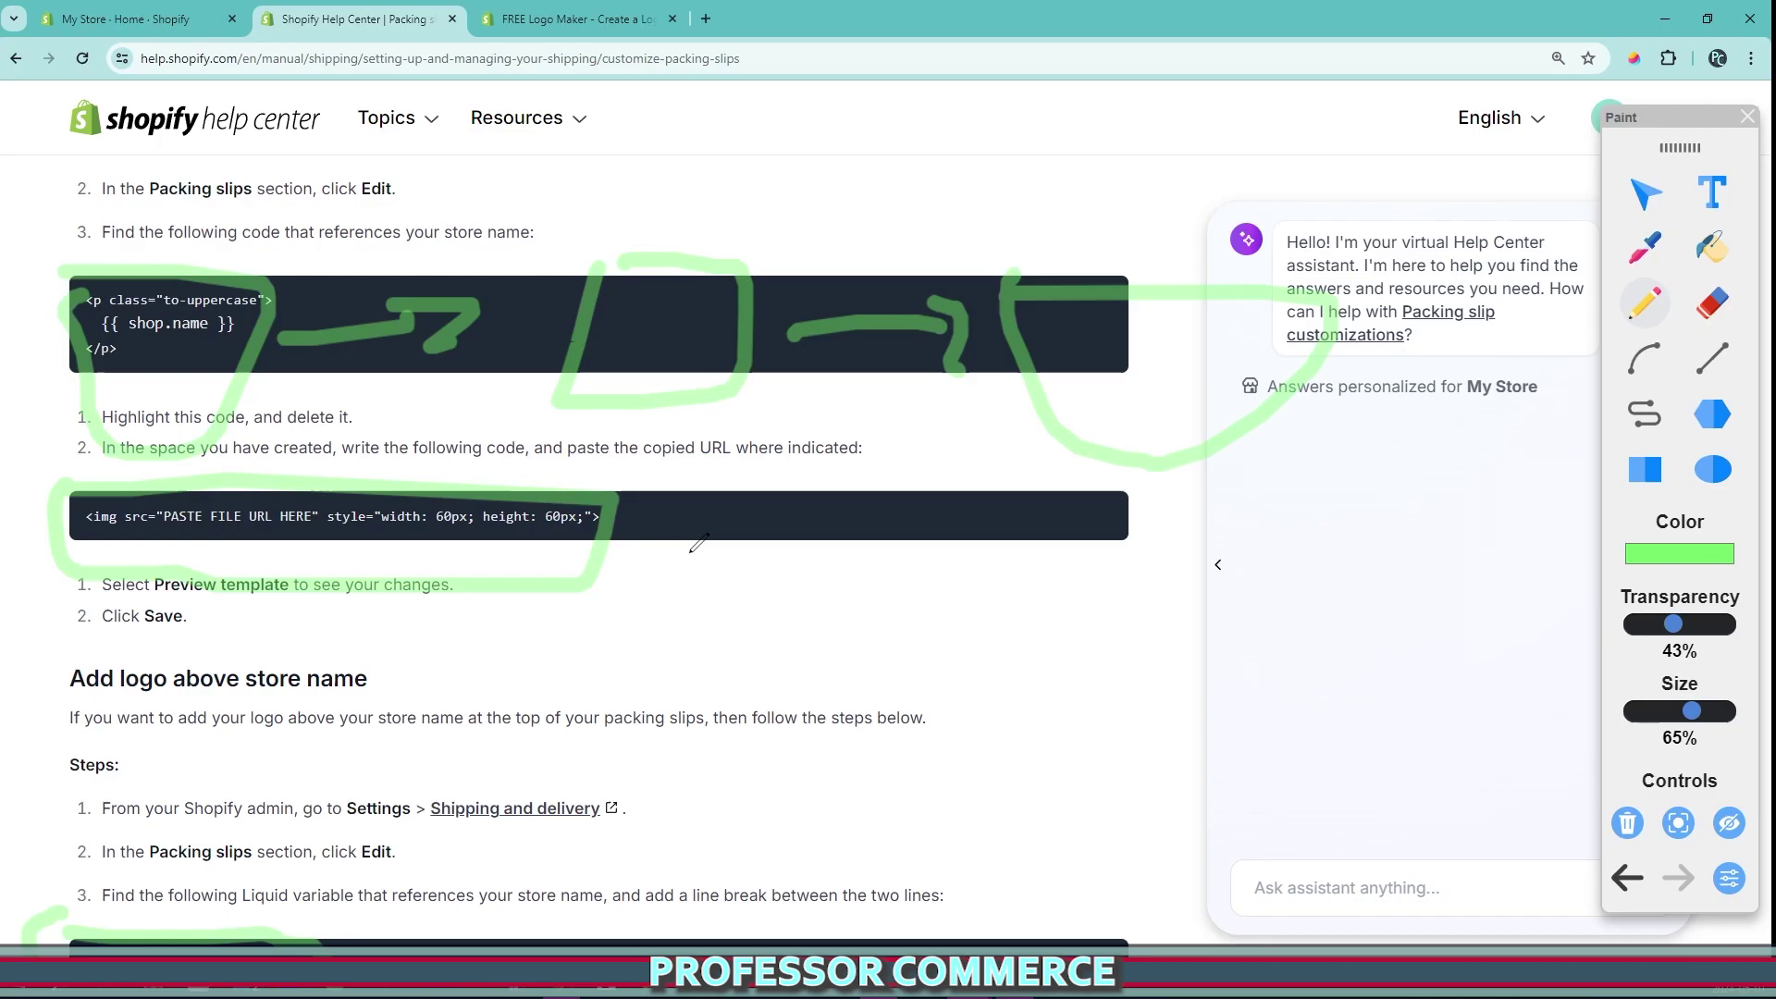
pyautogui.scroll(3, 732, 559)
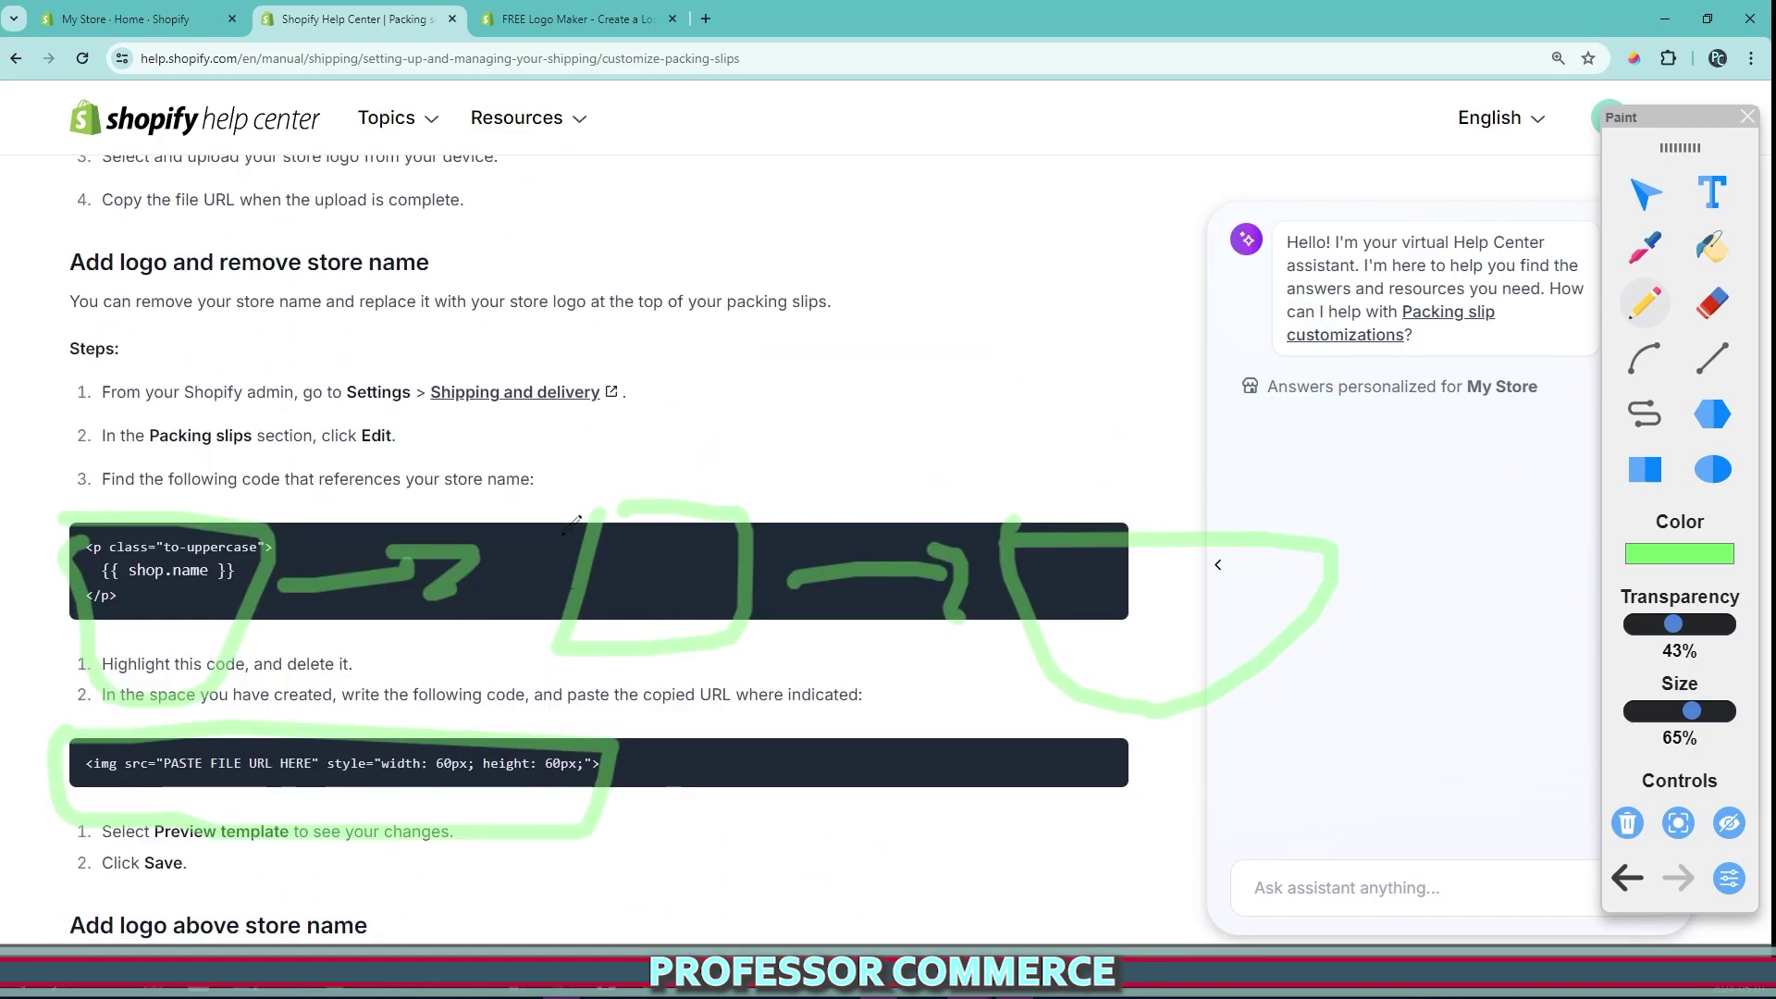
pyautogui.hotkey('ctrl', 'shift', 'Tab')
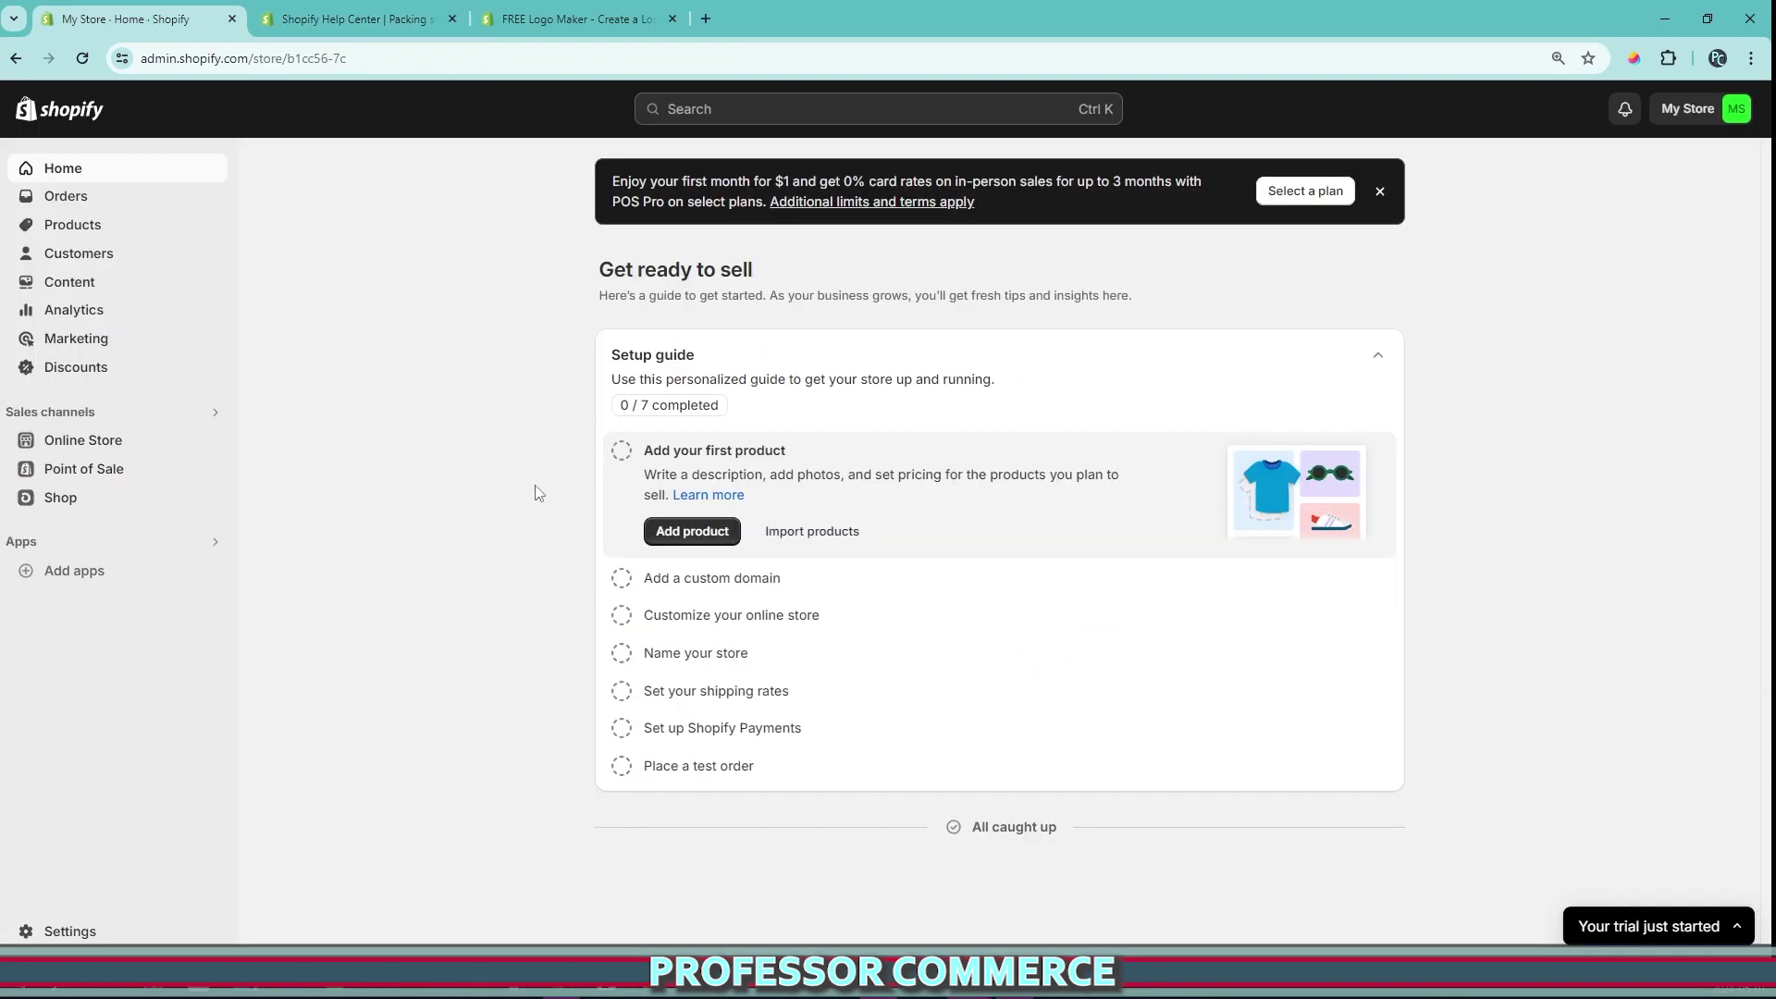
# - Go to Shipping and delivery settings and mark the Packing slips description
pyautogui.click(1632, 58)
pyautogui.click(1659, 275)
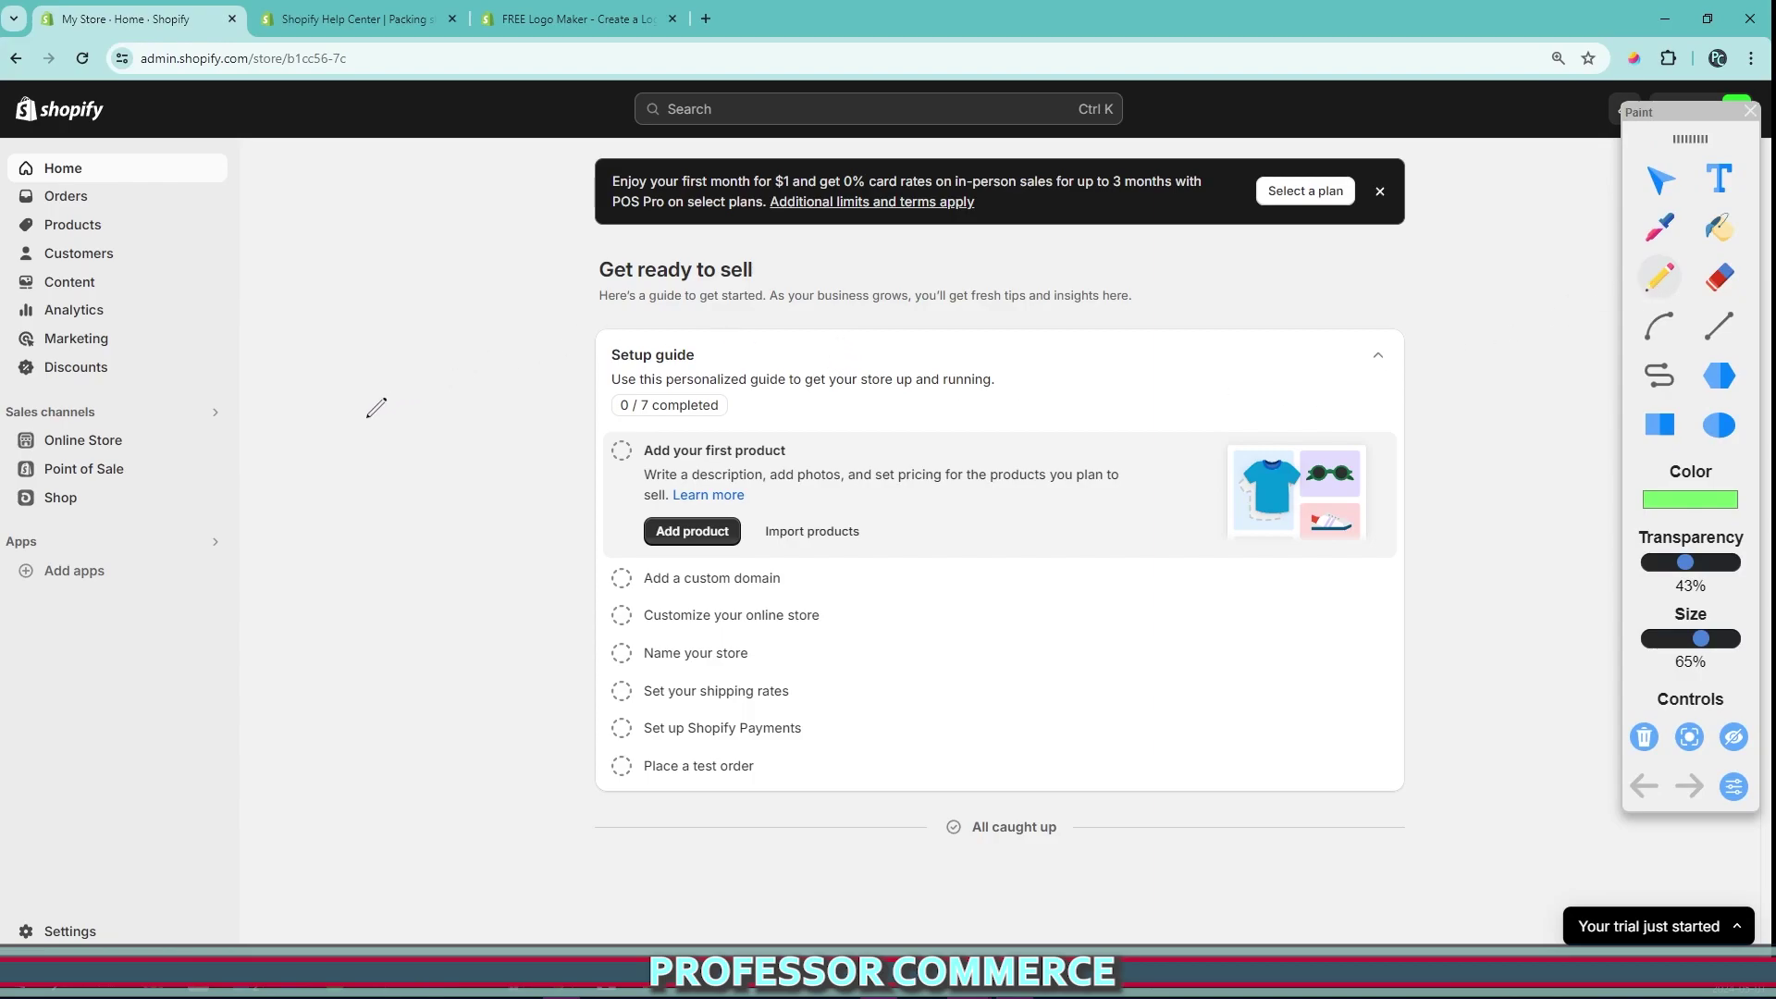
pyautogui.click(1660, 177)
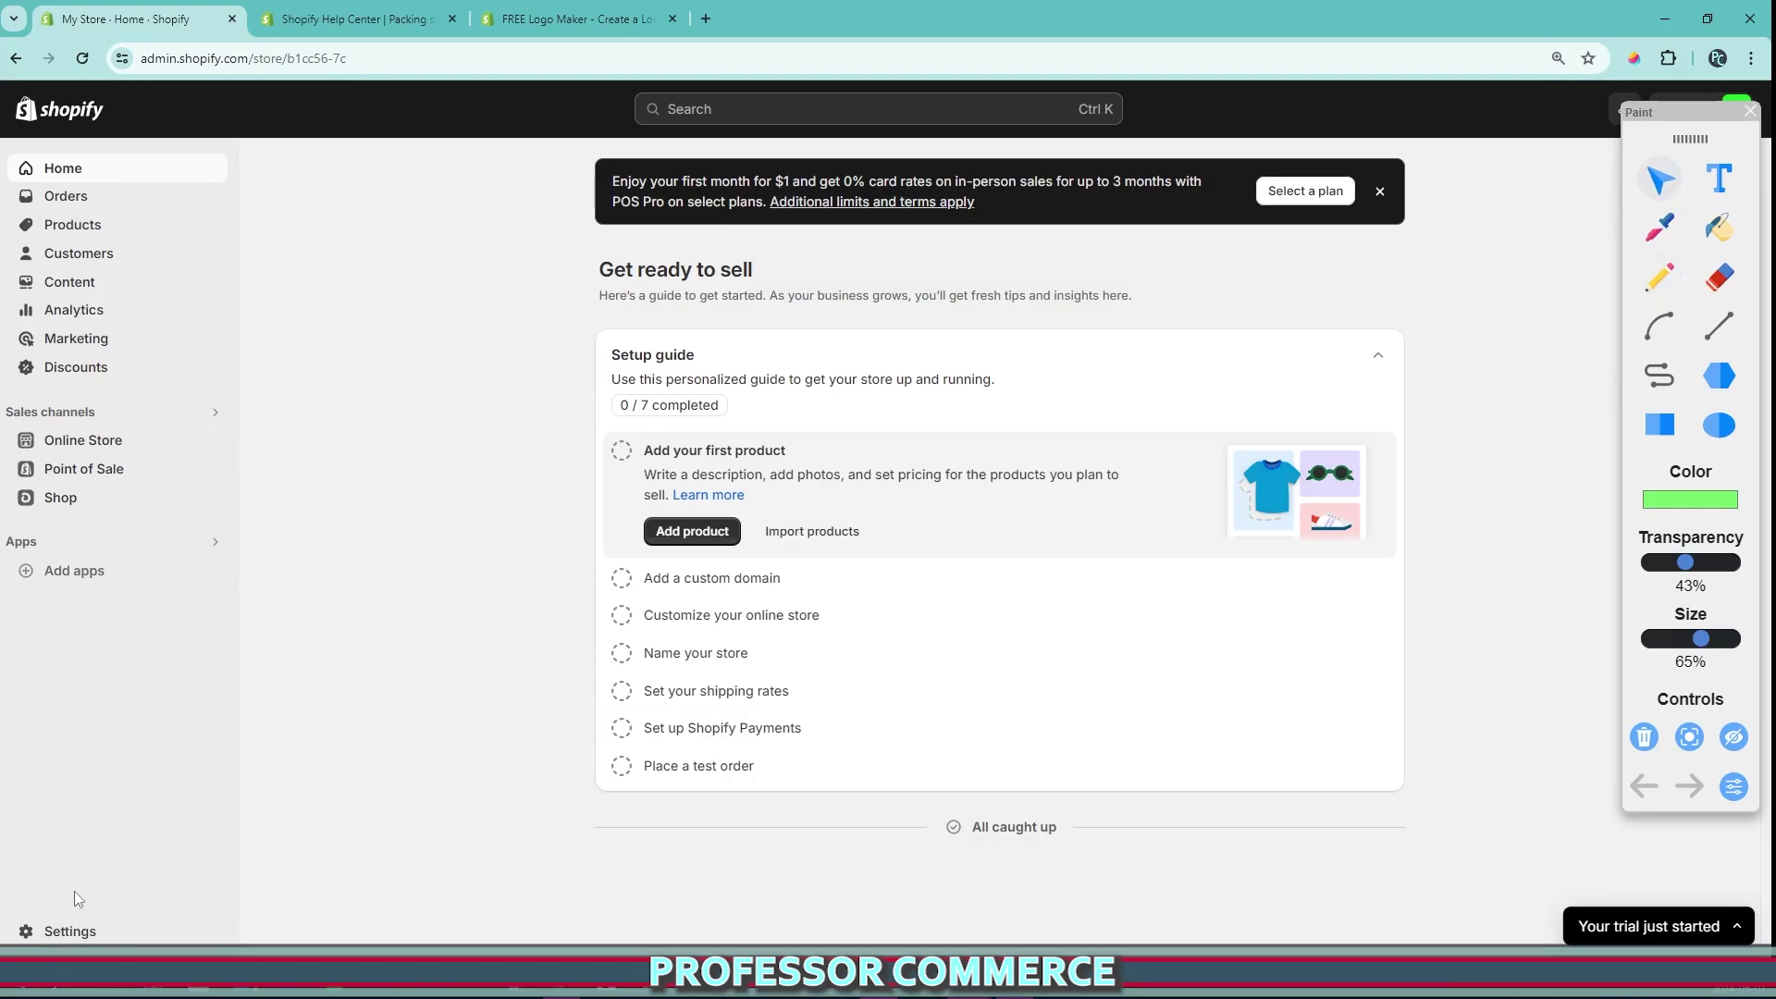
pyautogui.click(66, 927)
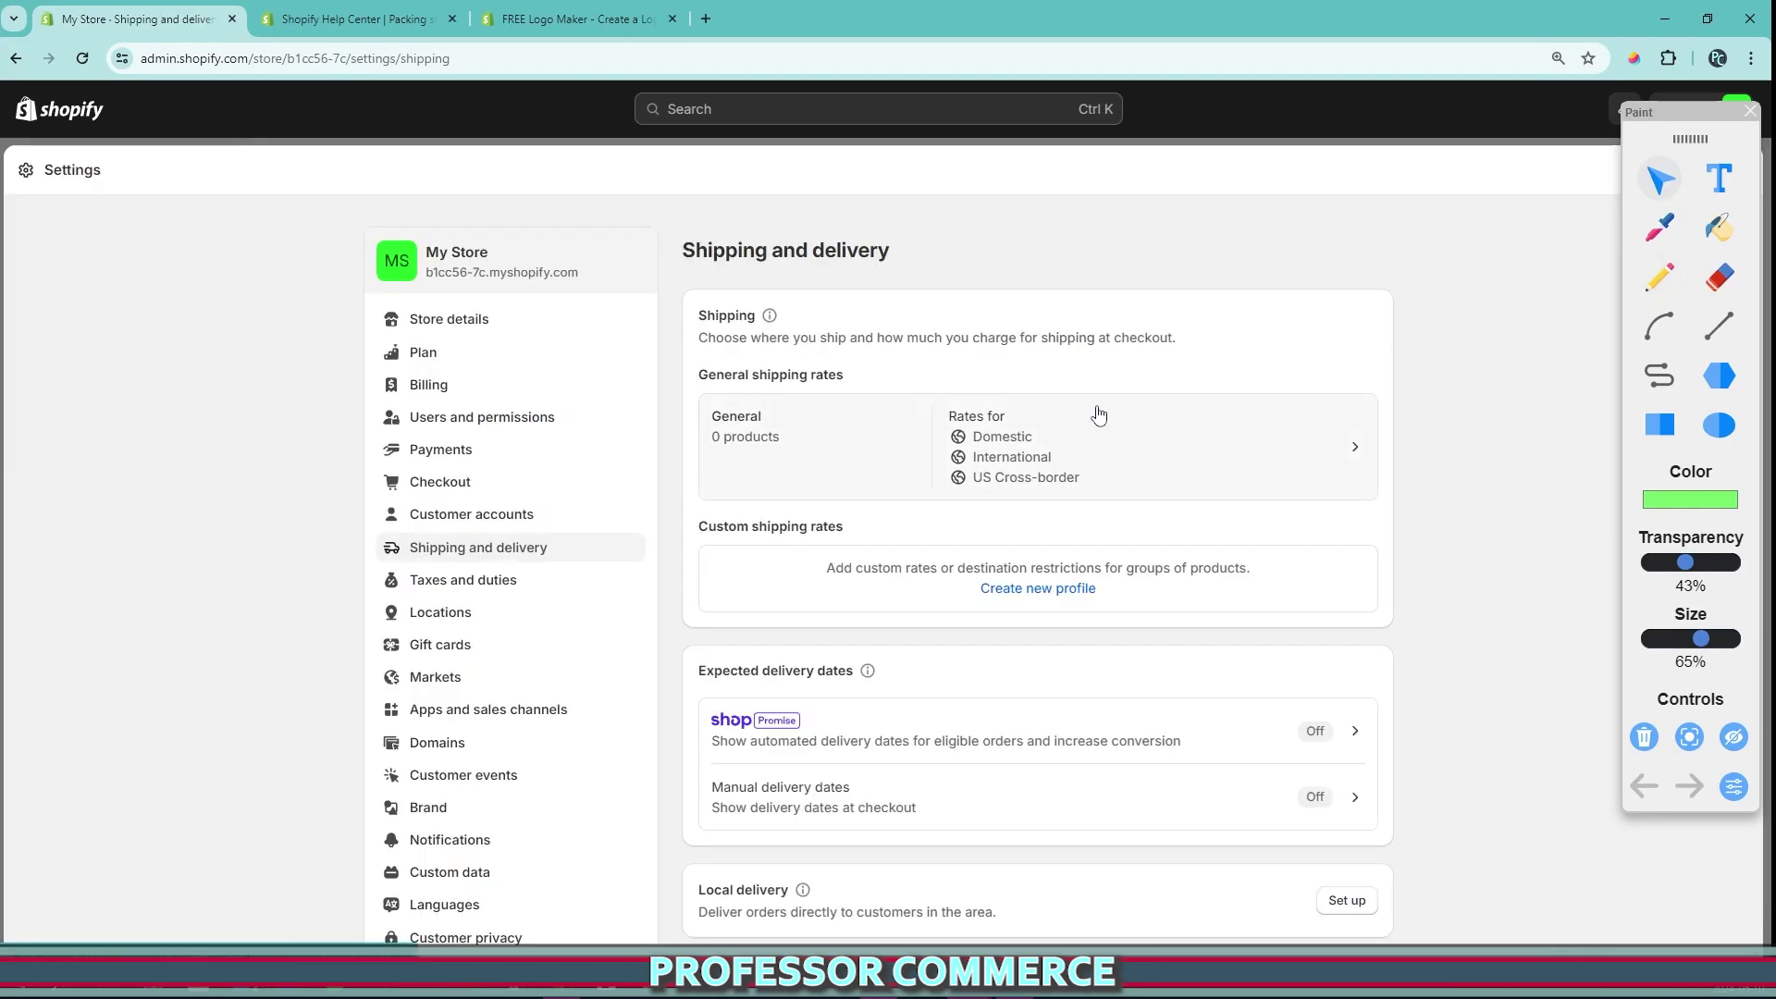
pyautogui.scroll(-7, 1099, 416)
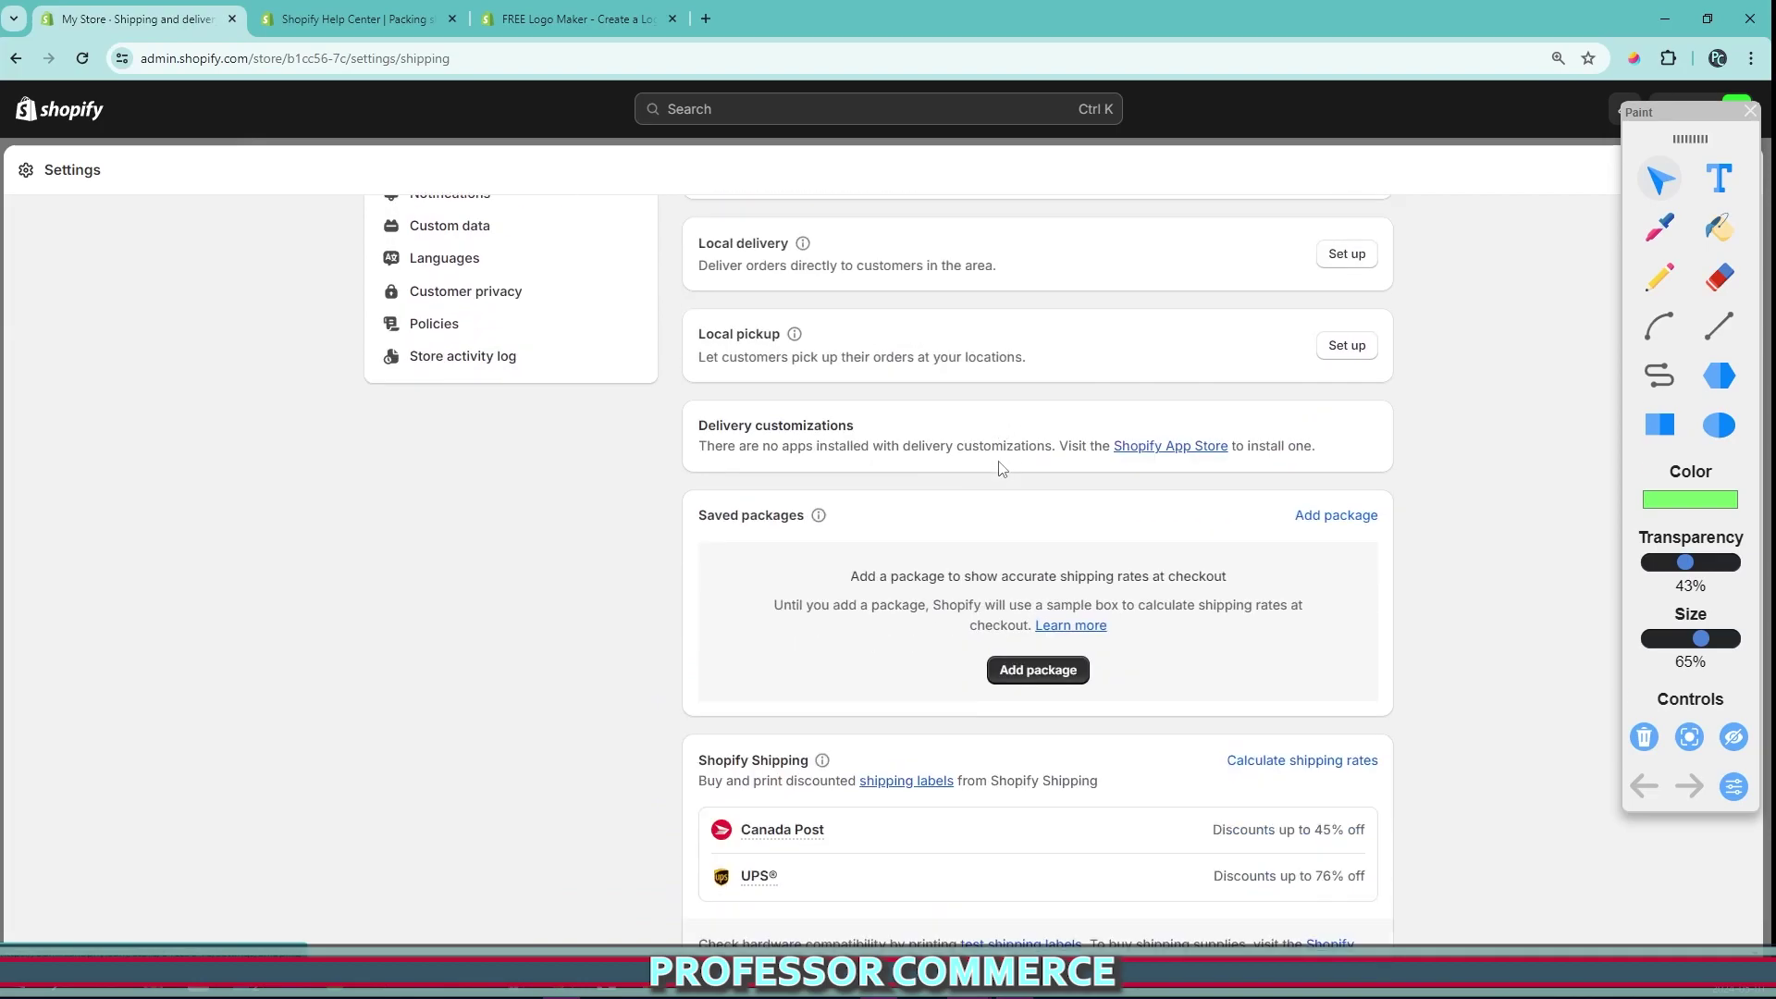
pyautogui.scroll(-6, 1000, 469)
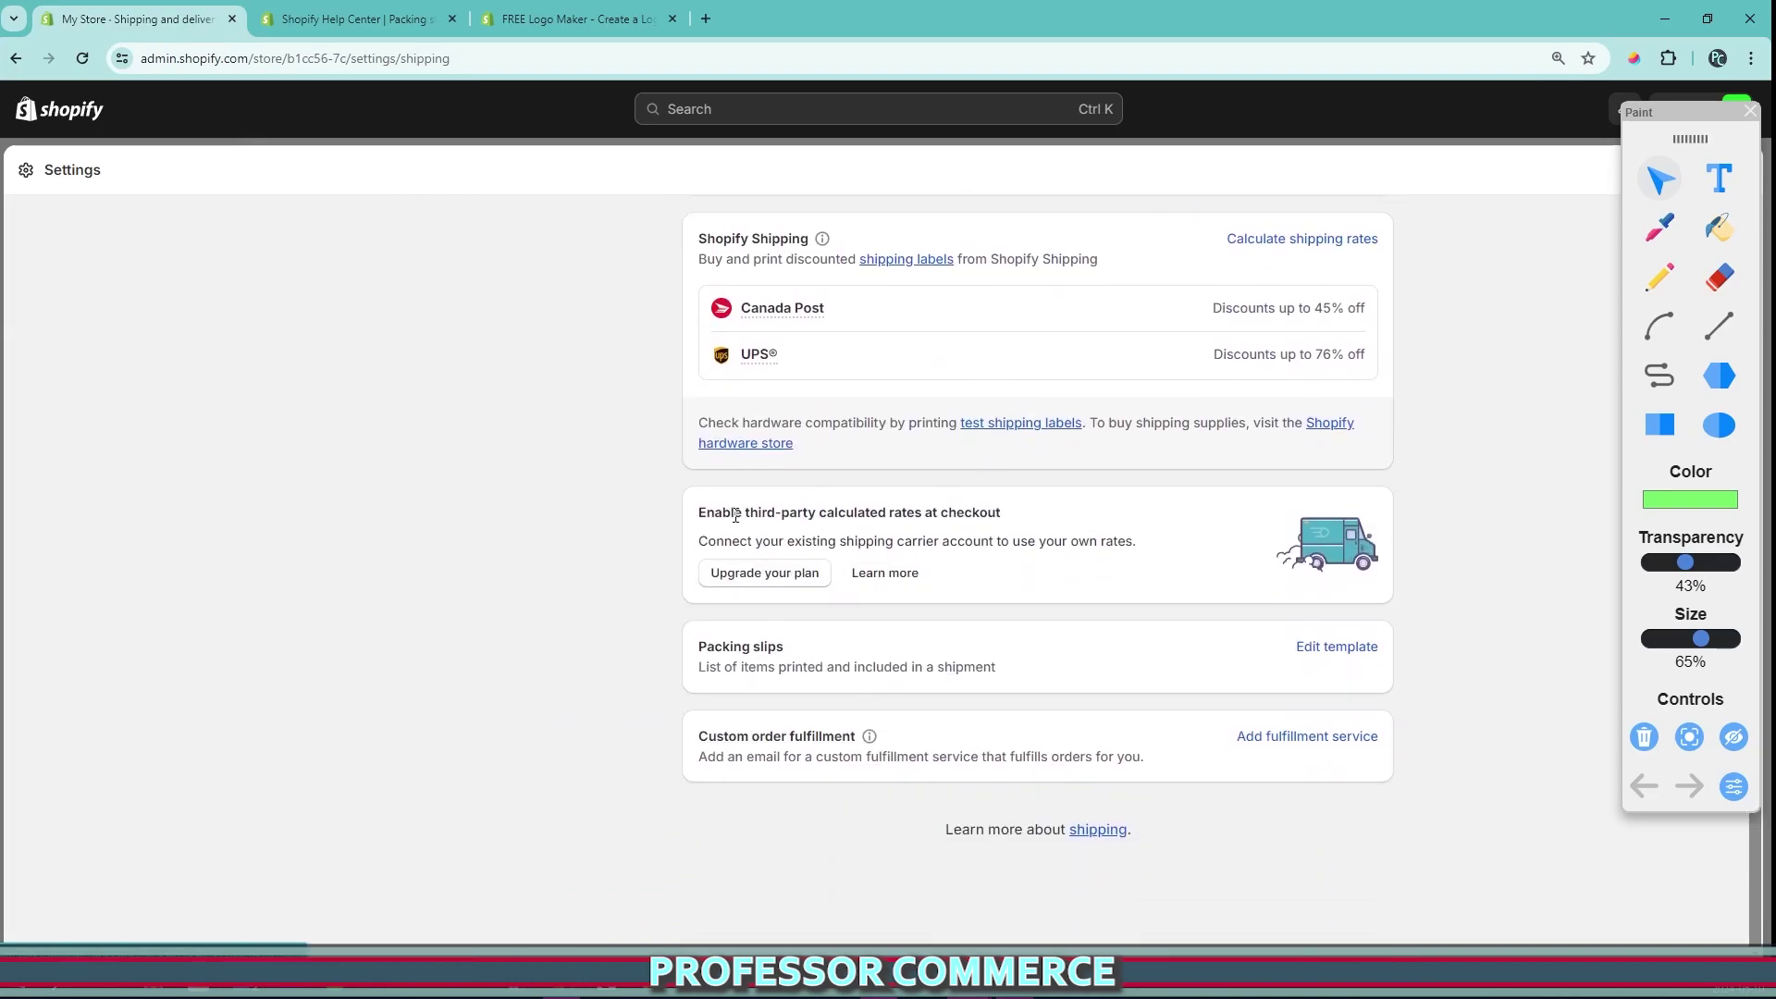
pyautogui.moveTo(688, 650); pyautogui.dragTo(1031, 678)
pyautogui.click(1016, 682)
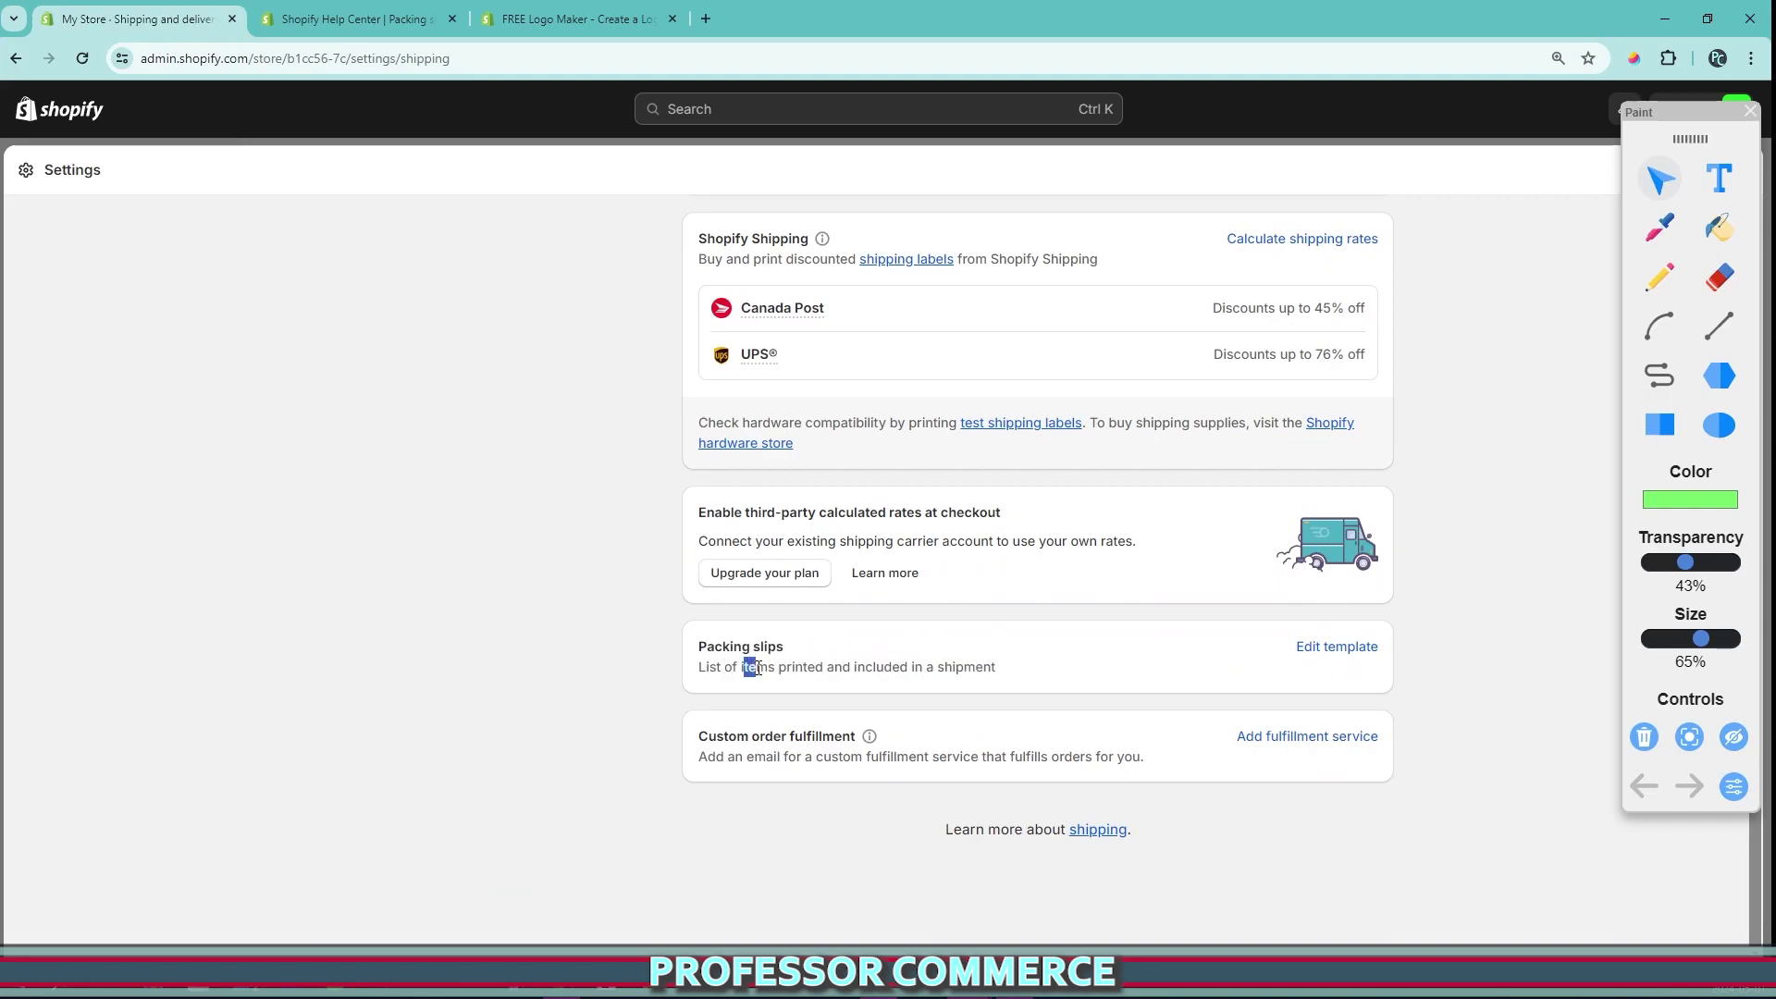
pyautogui.moveTo(756, 668); pyautogui.dragTo(934, 673)
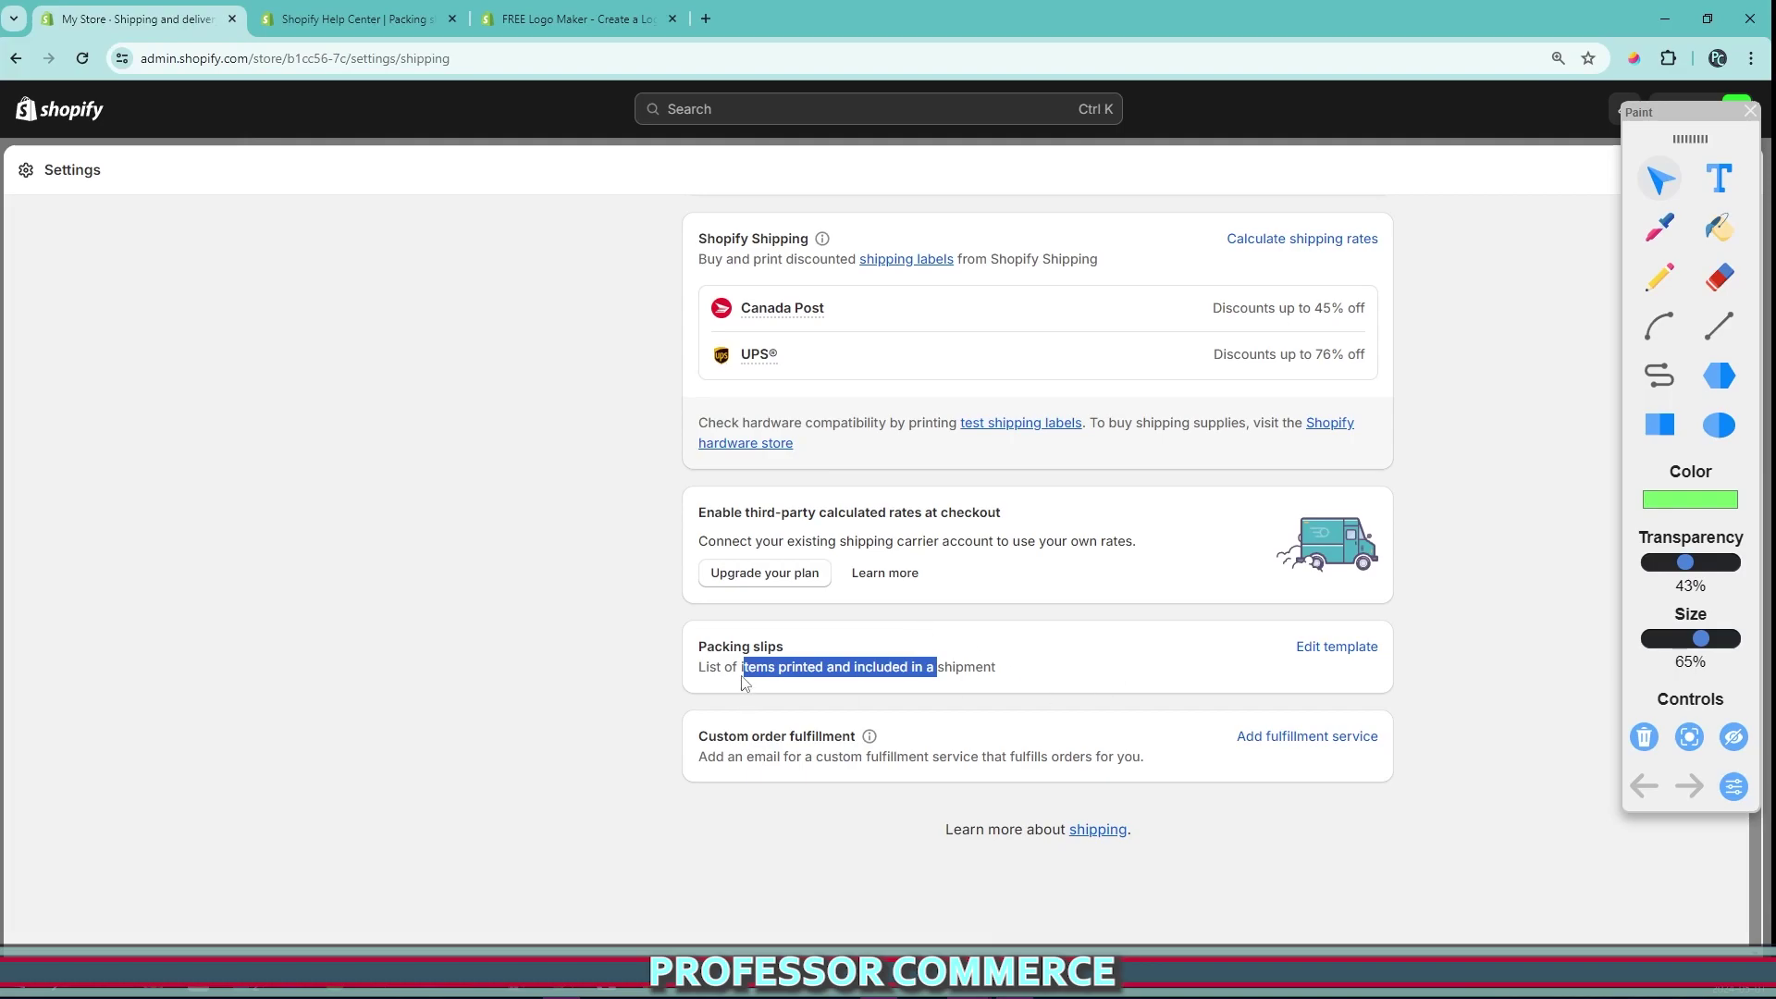
# - Circle the Edit template option, open the packing slip template, and circle its code
pyautogui.click(1659, 276)
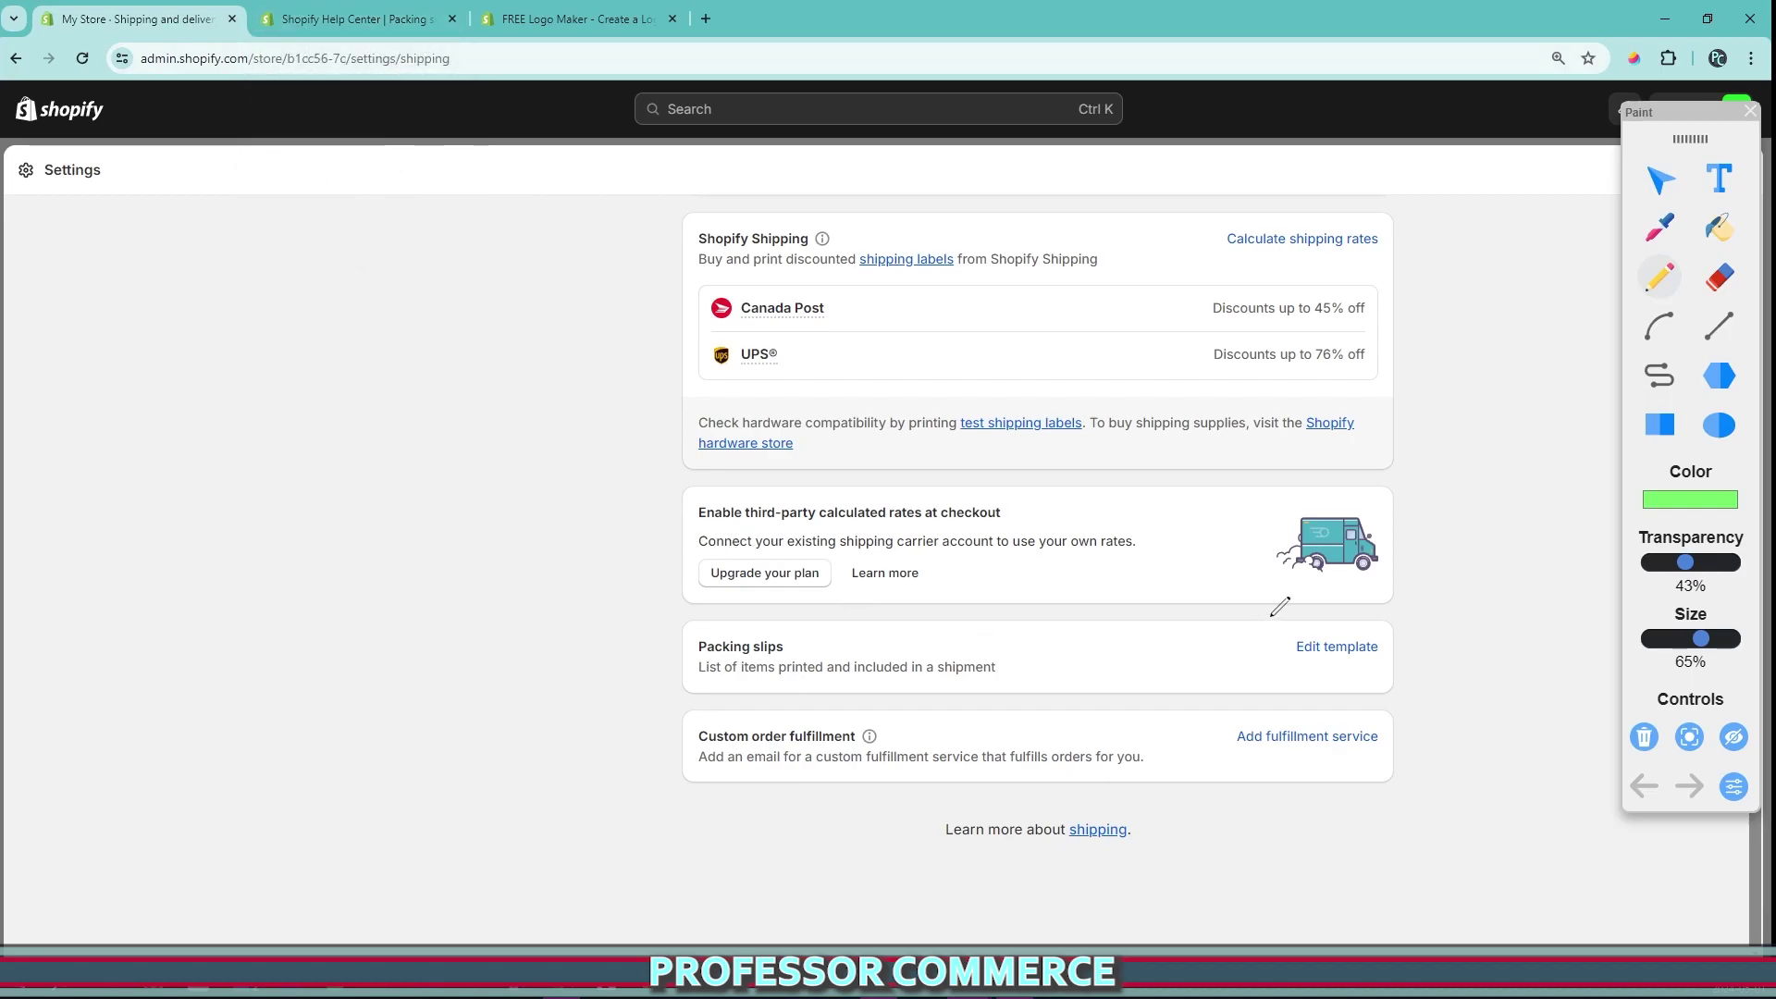
pyautogui.moveTo(1235, 614)
pyautogui.mouseDown()
pyautogui.moveTo(1437, 603)
pyautogui.moveTo(1255, 581)
pyautogui.mouseUp()
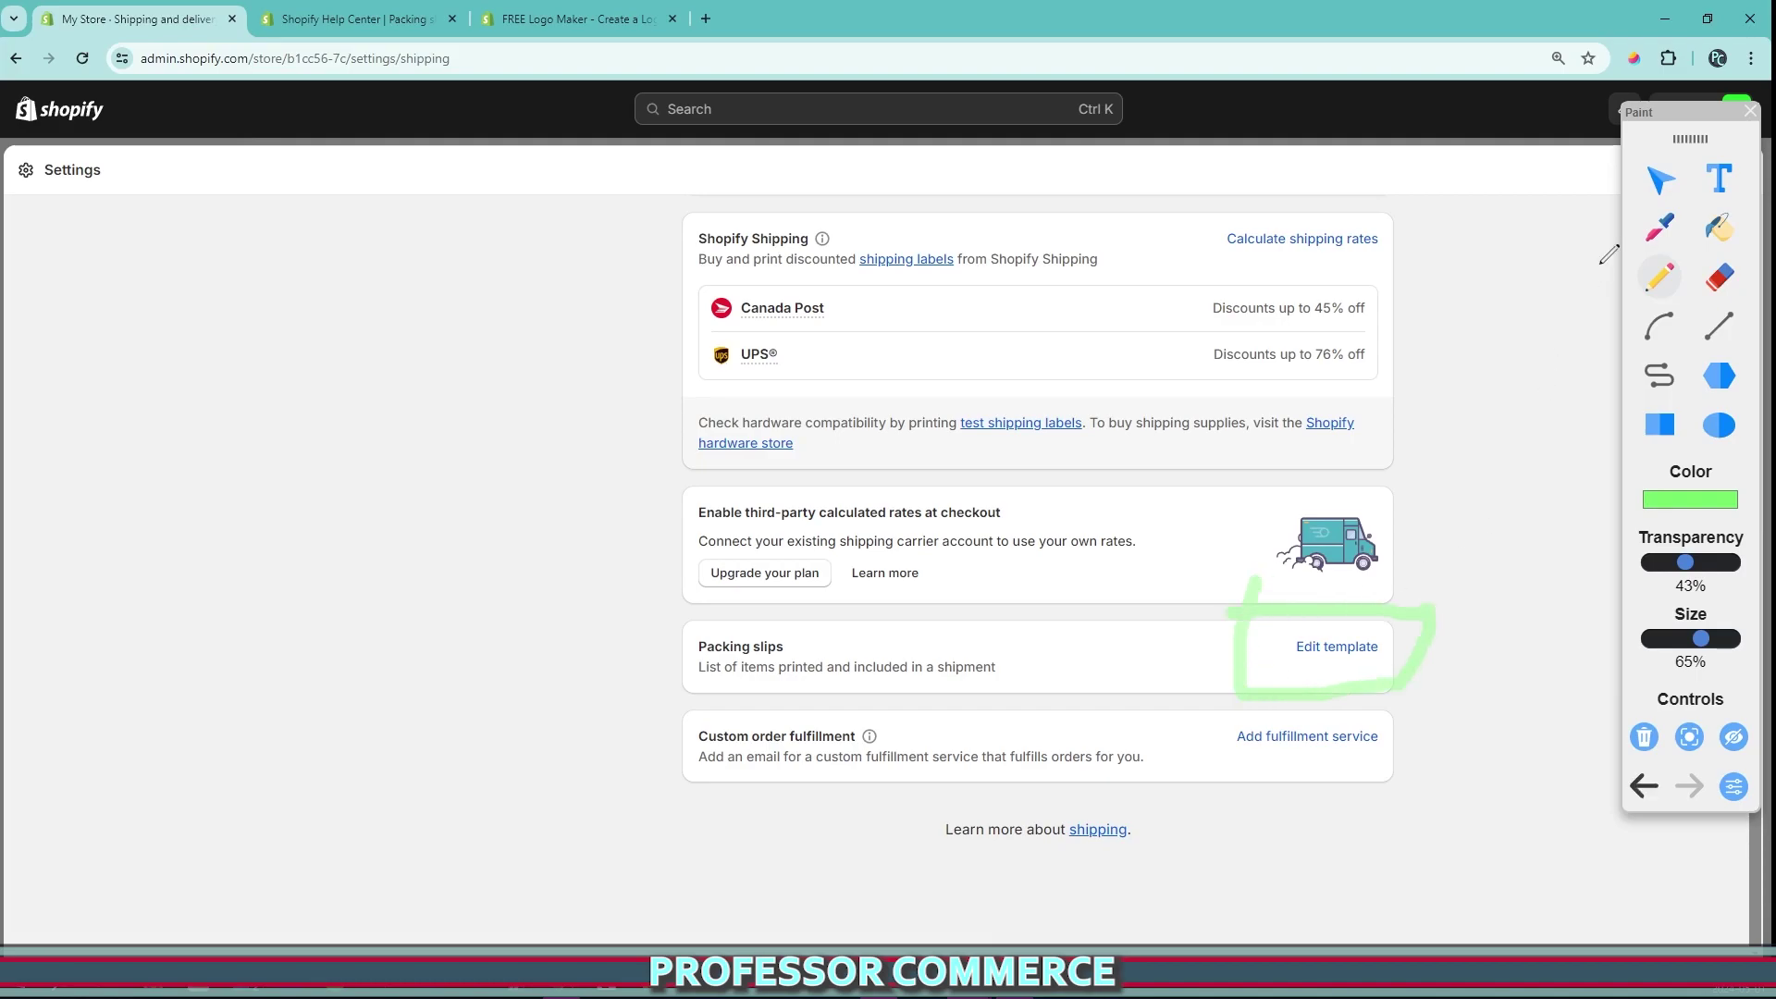
pyautogui.click(1661, 178)
pyautogui.click(1336, 647)
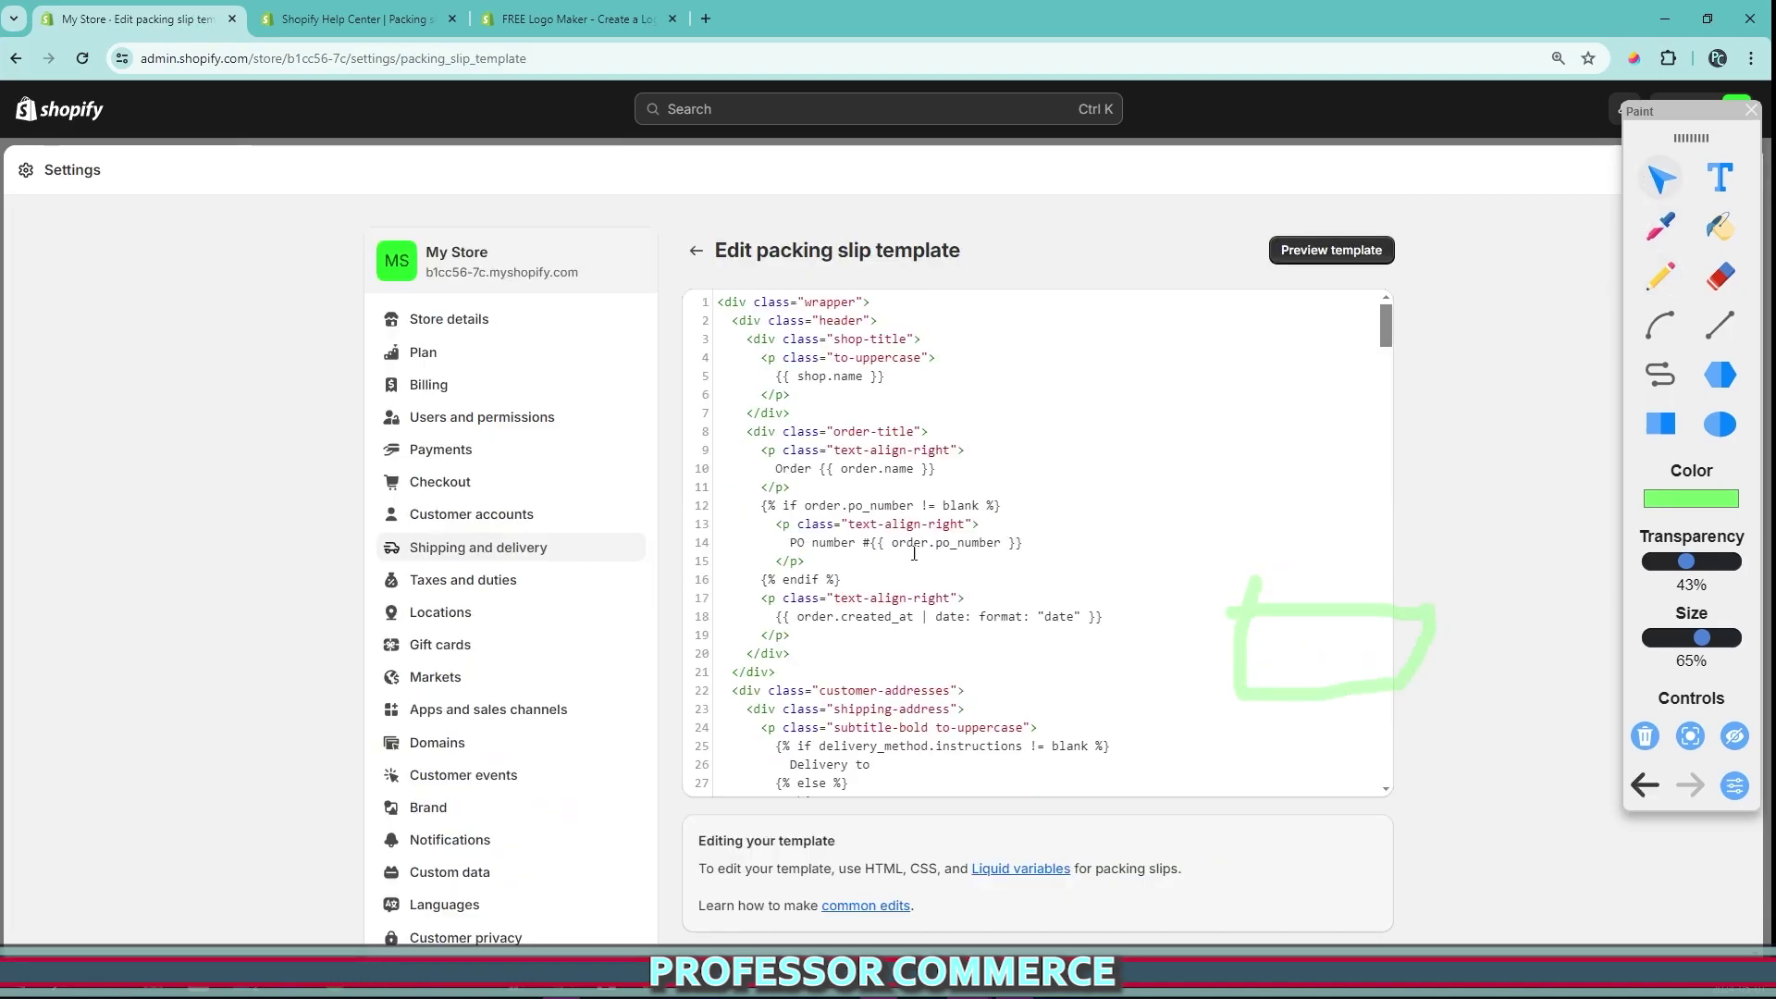
pyautogui.click(1660, 275)
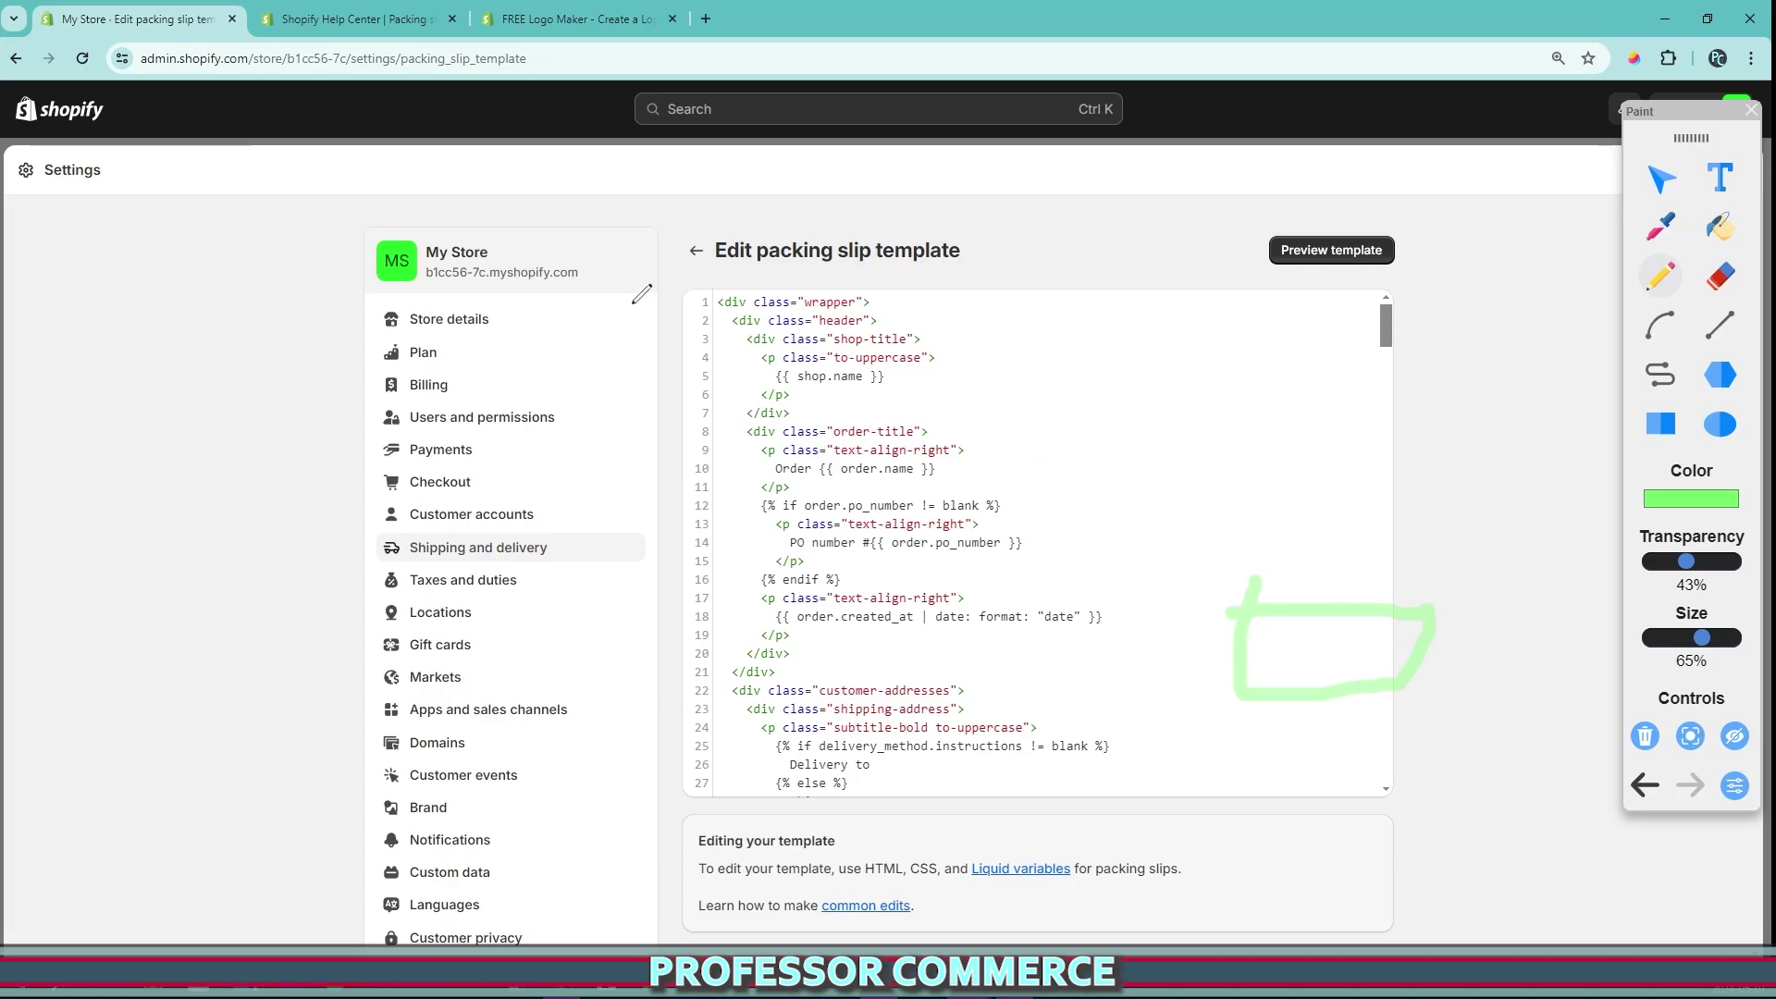
pyautogui.moveTo(677, 295)
pyautogui.mouseDown()
pyautogui.moveTo(934, 865)
pyautogui.moveTo(1073, 189)
pyautogui.moveTo(701, 208)
pyautogui.moveTo(709, 320)
pyautogui.mouseUp()
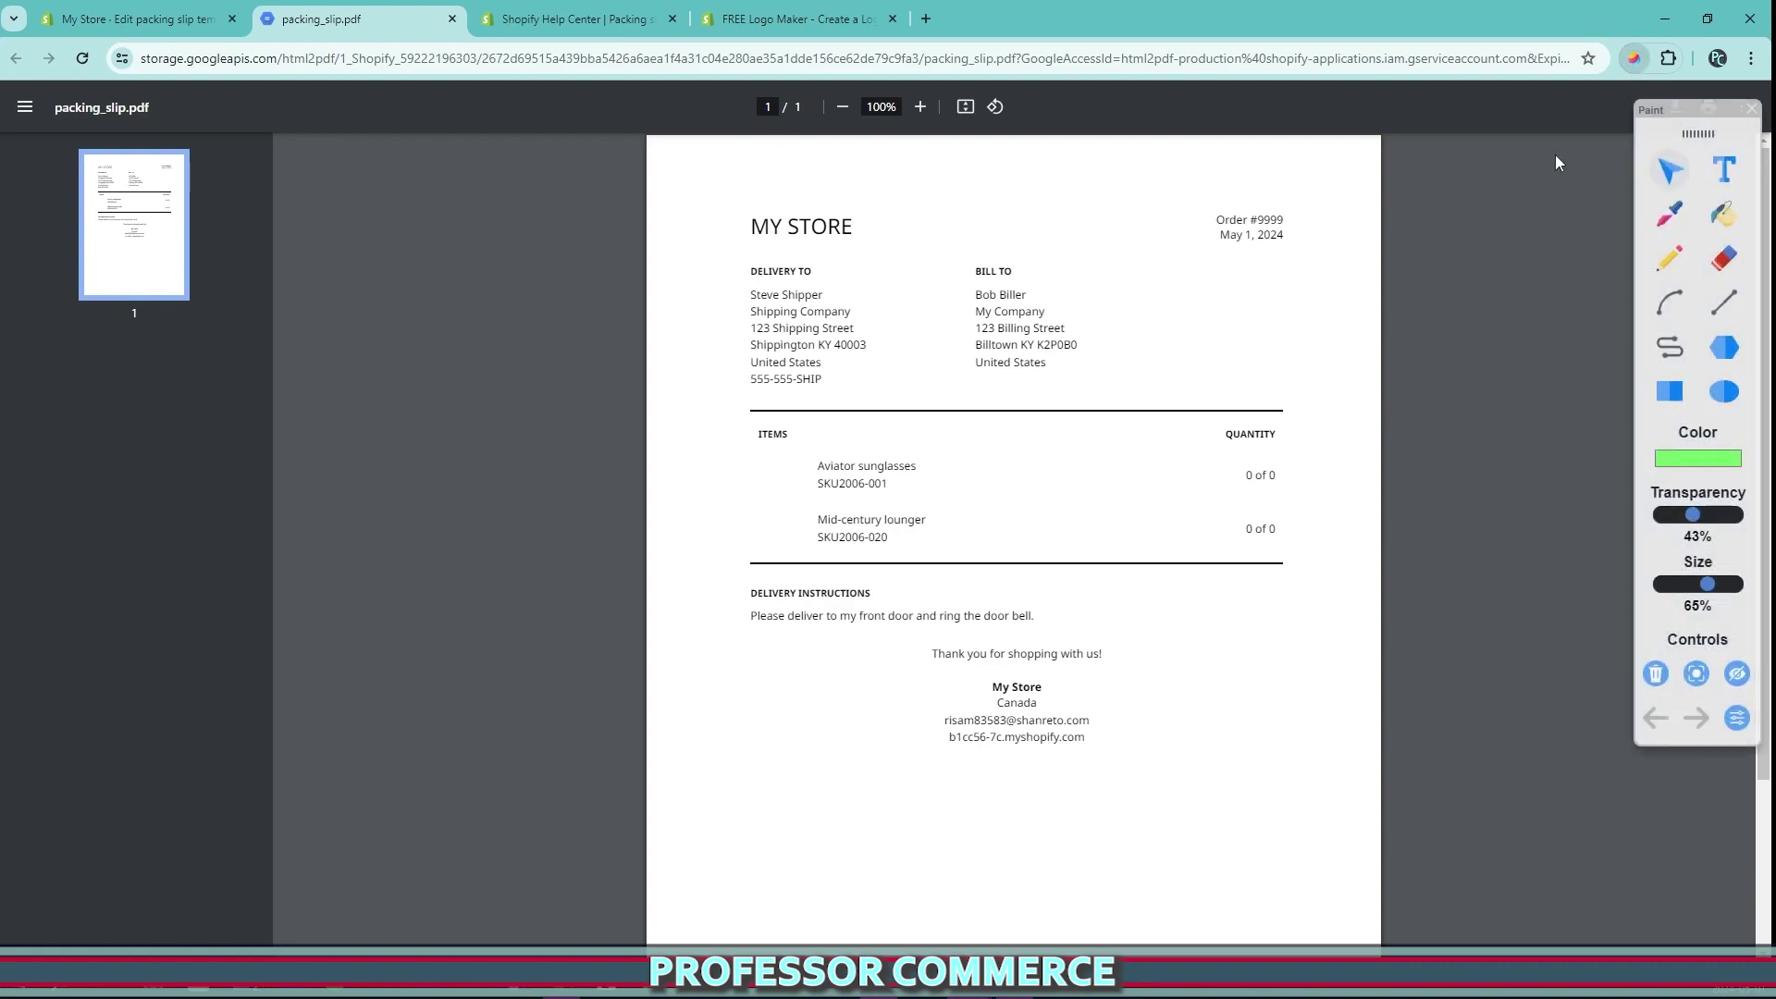
# - Scribble over the packing slip preview and mark the Bill To and Delivery To addresses
pyautogui.click(1670, 258)
pyautogui.moveTo(689, 186)
pyautogui.mouseDown()
pyautogui.moveTo(940, 186)
pyautogui.moveTo(1296, 587)
pyautogui.moveTo(753, 508)
pyautogui.moveTo(751, 188)
pyautogui.mouseUp()
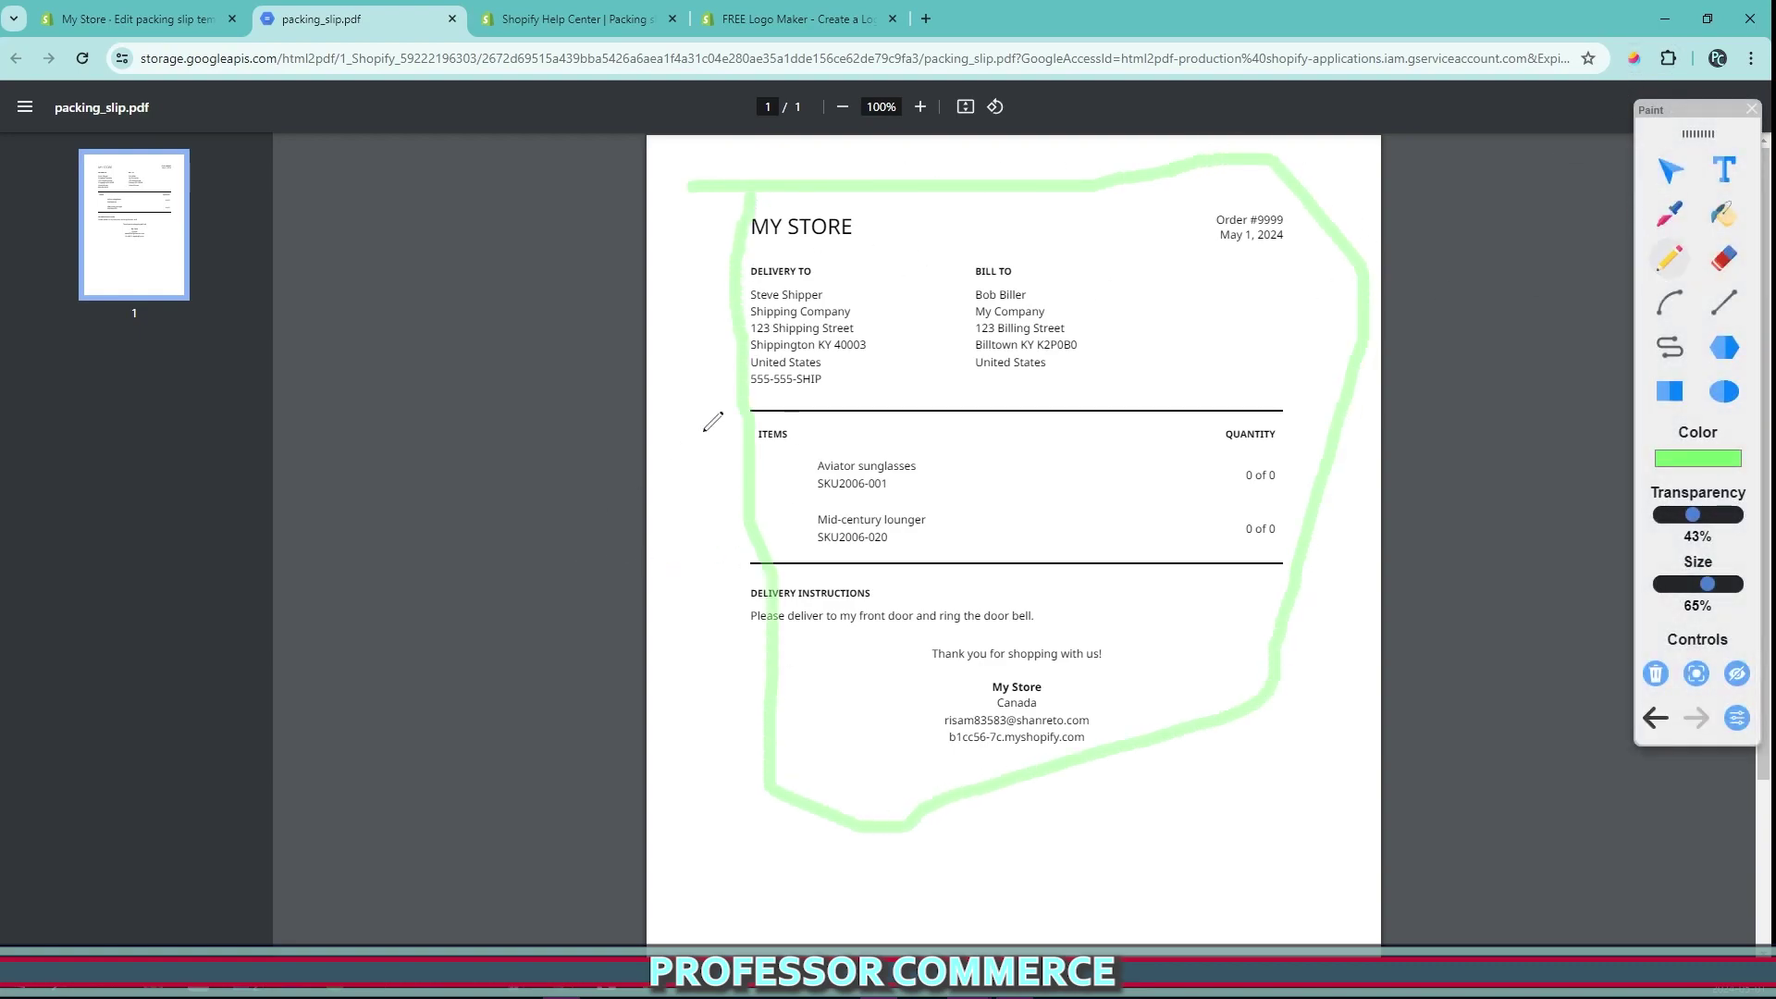
pyautogui.moveTo(668, 245)
pyautogui.mouseDown()
pyautogui.moveTo(1054, 603)
pyautogui.moveTo(1119, 916)
pyautogui.mouseUp()
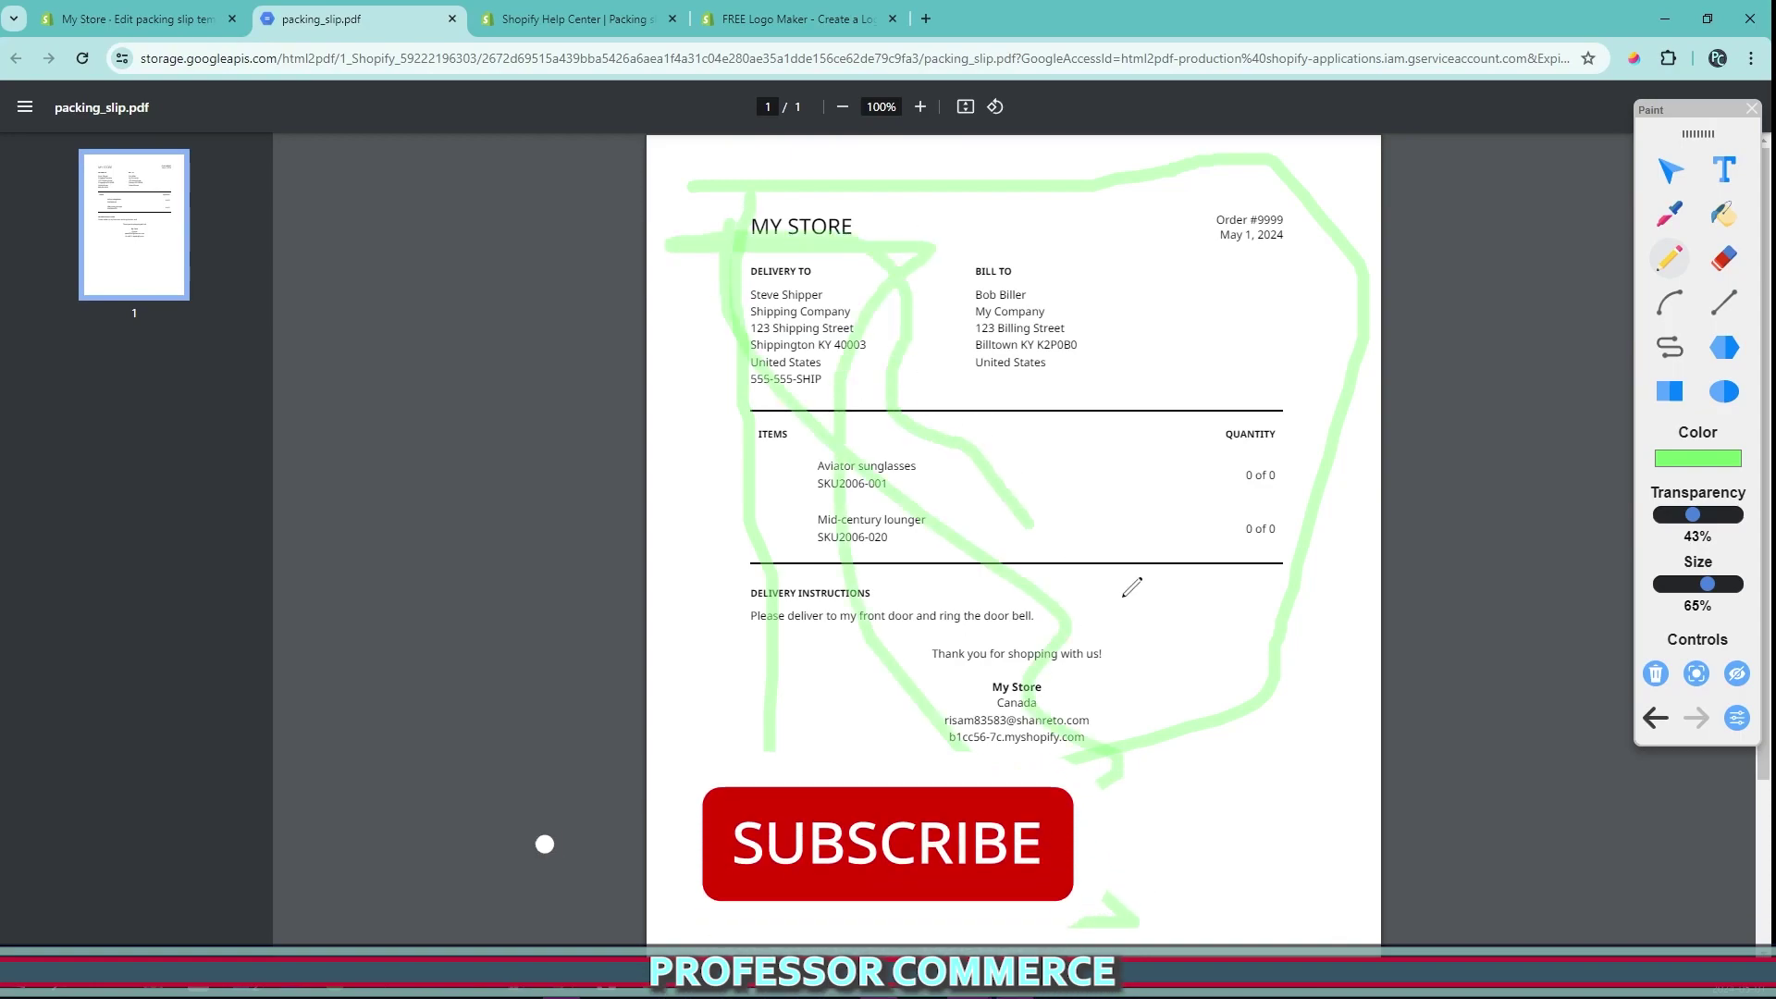
pyautogui.press('Delete')
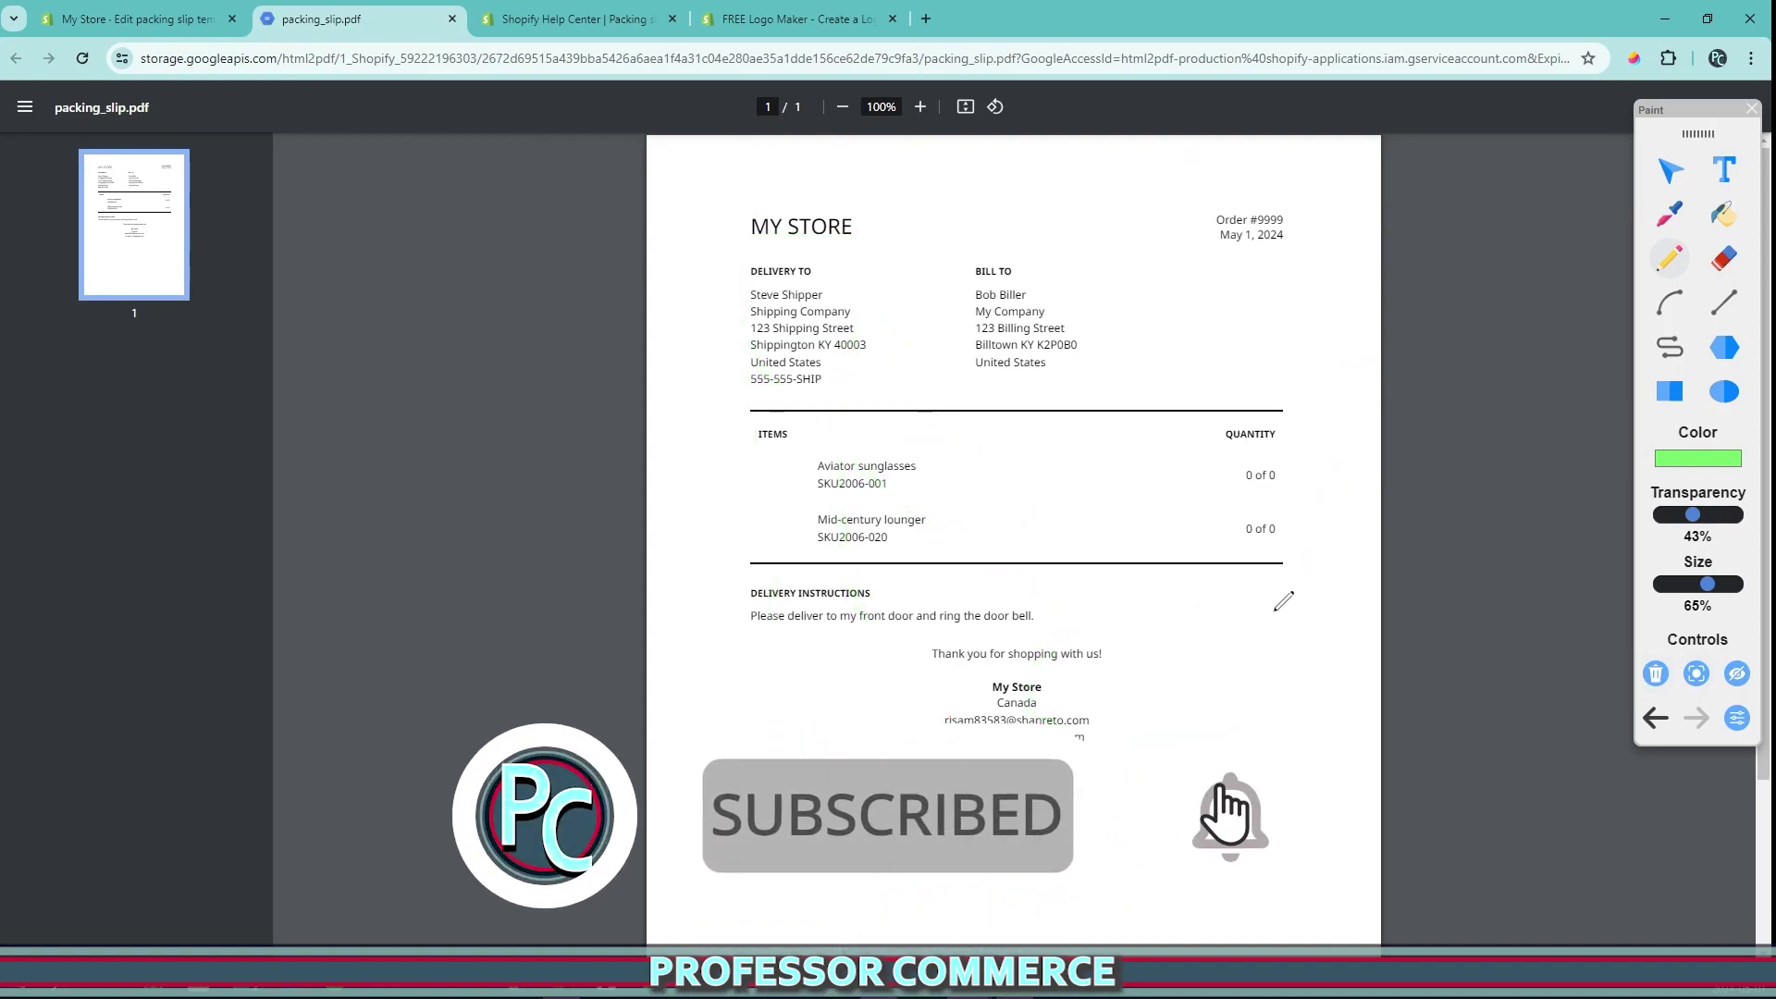
pyautogui.moveTo(985, 278); pyautogui.dragTo(1022, 350)
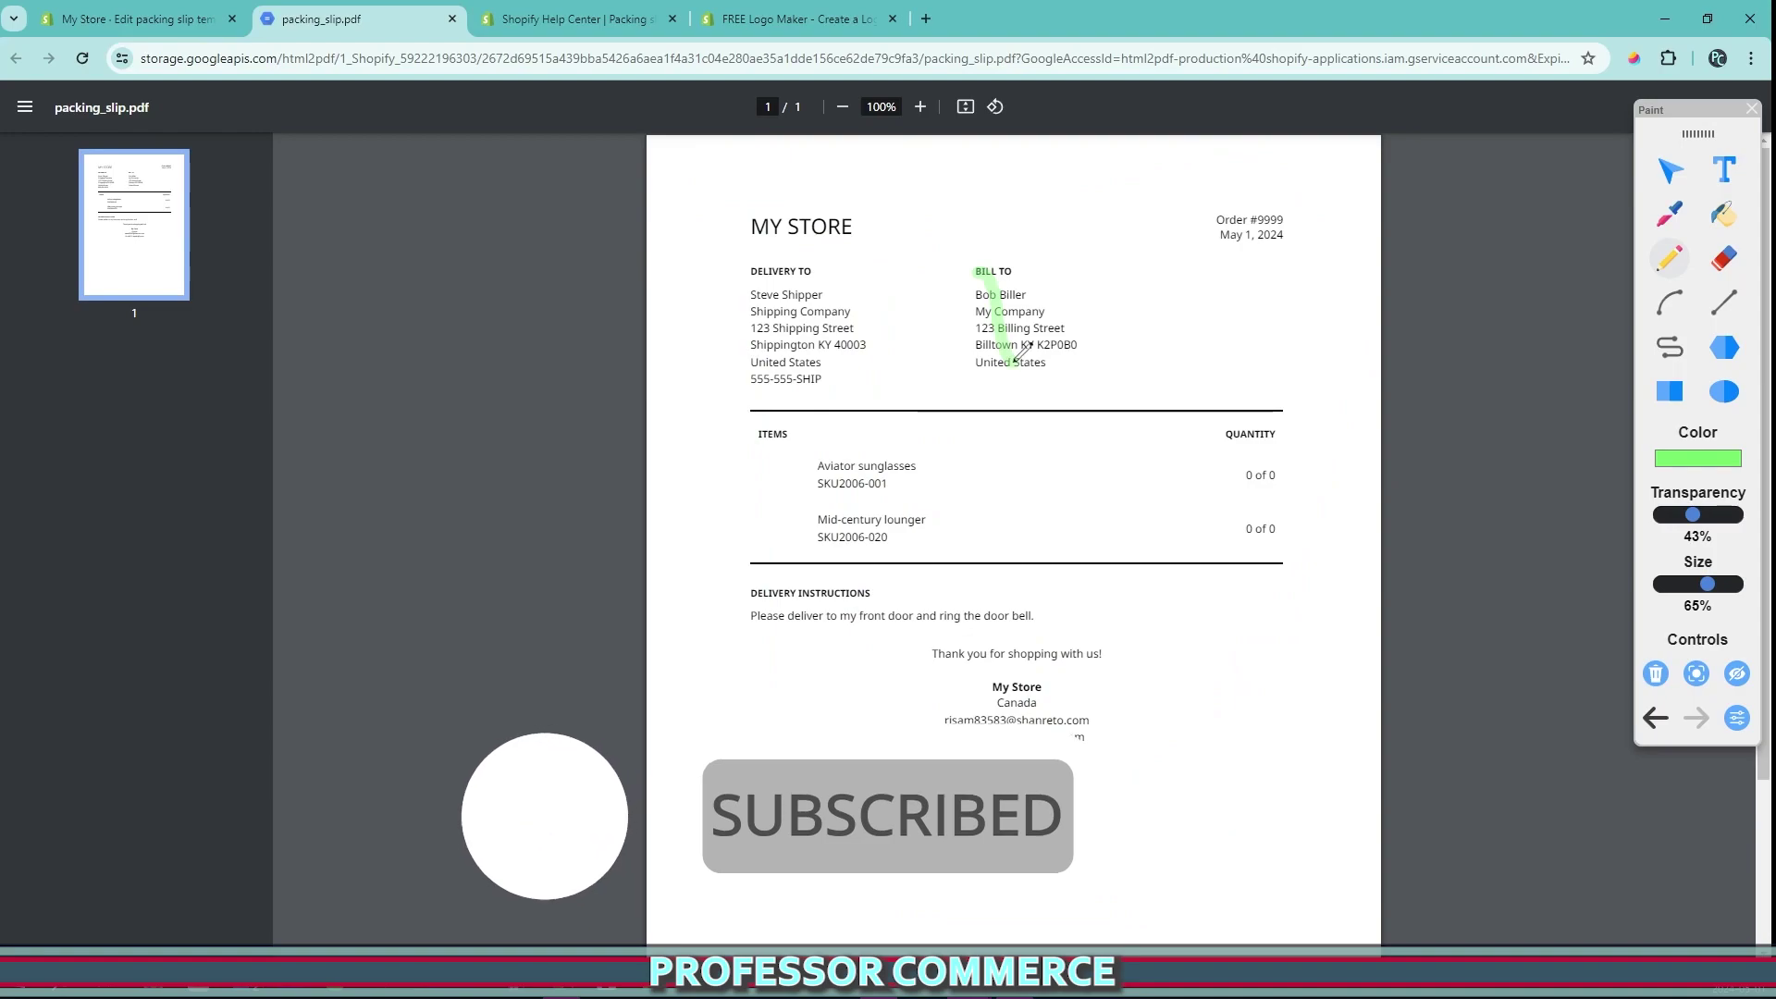
pyautogui.moveTo(746, 261)
pyautogui.mouseDown()
pyautogui.moveTo(873, 444)
pyautogui.moveTo(708, 294)
pyautogui.mouseUp()
pyautogui.moveTo(889, 300)
pyautogui.mouseDown()
pyautogui.moveTo(1052, 439)
pyautogui.moveTo(705, 533)
pyautogui.mouseUp()
pyautogui.moveTo(1080, 533); pyautogui.dragTo(811, 534)
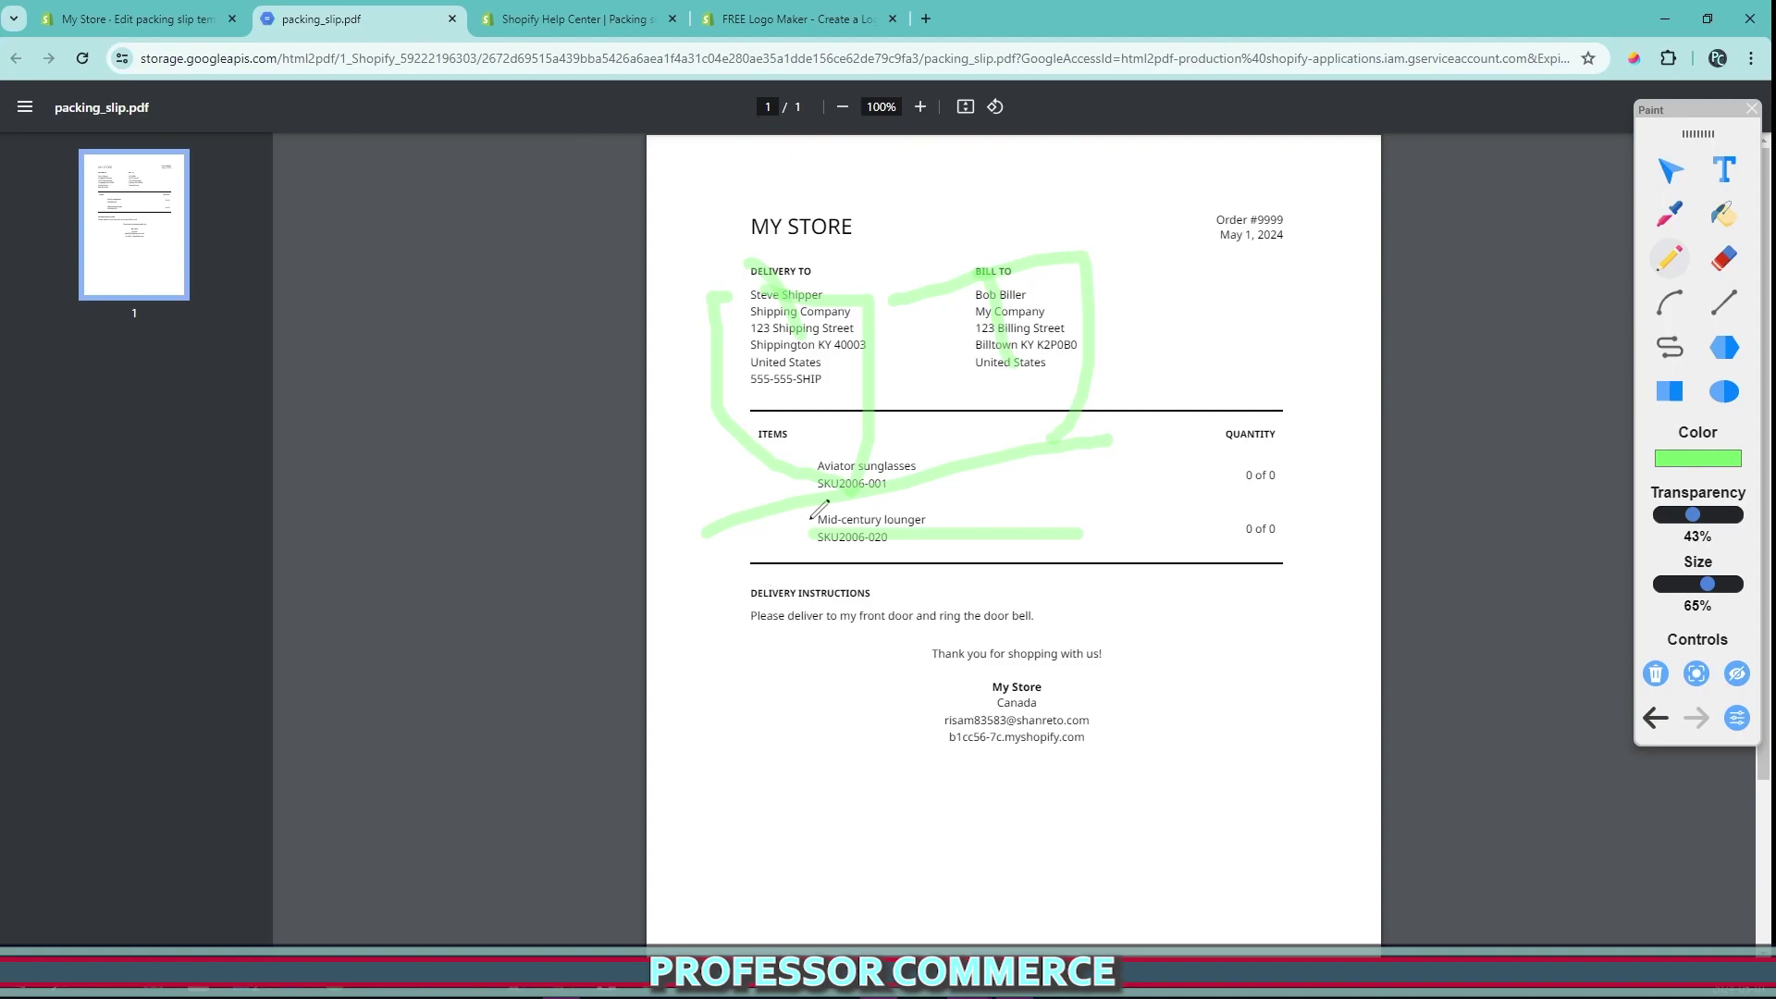
# - Circle the plain MY STORE header on the PDF preview, then erase the marks
pyautogui.click(746, 218)
pyautogui.moveTo(774, 205)
pyautogui.mouseDown()
pyautogui.moveTo(877, 250)
pyautogui.moveTo(751, 220)
pyautogui.moveTo(760, 206)
pyautogui.mouseUp()
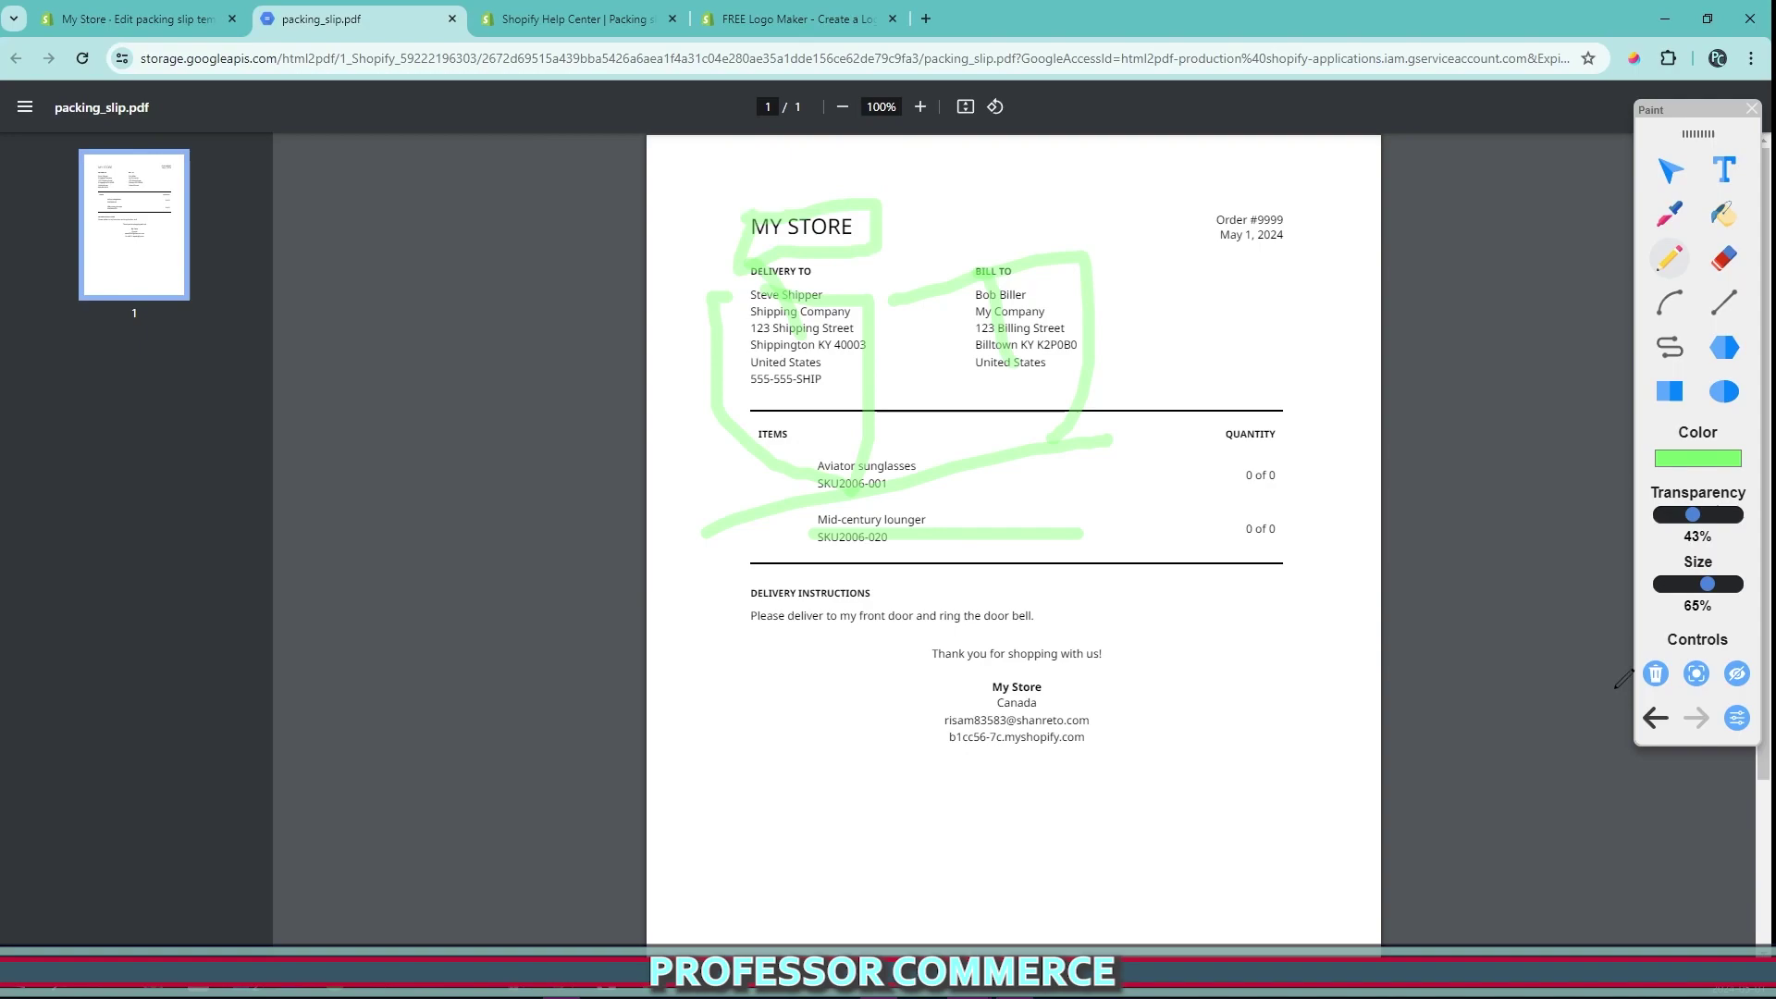
pyautogui.click(1654, 674)
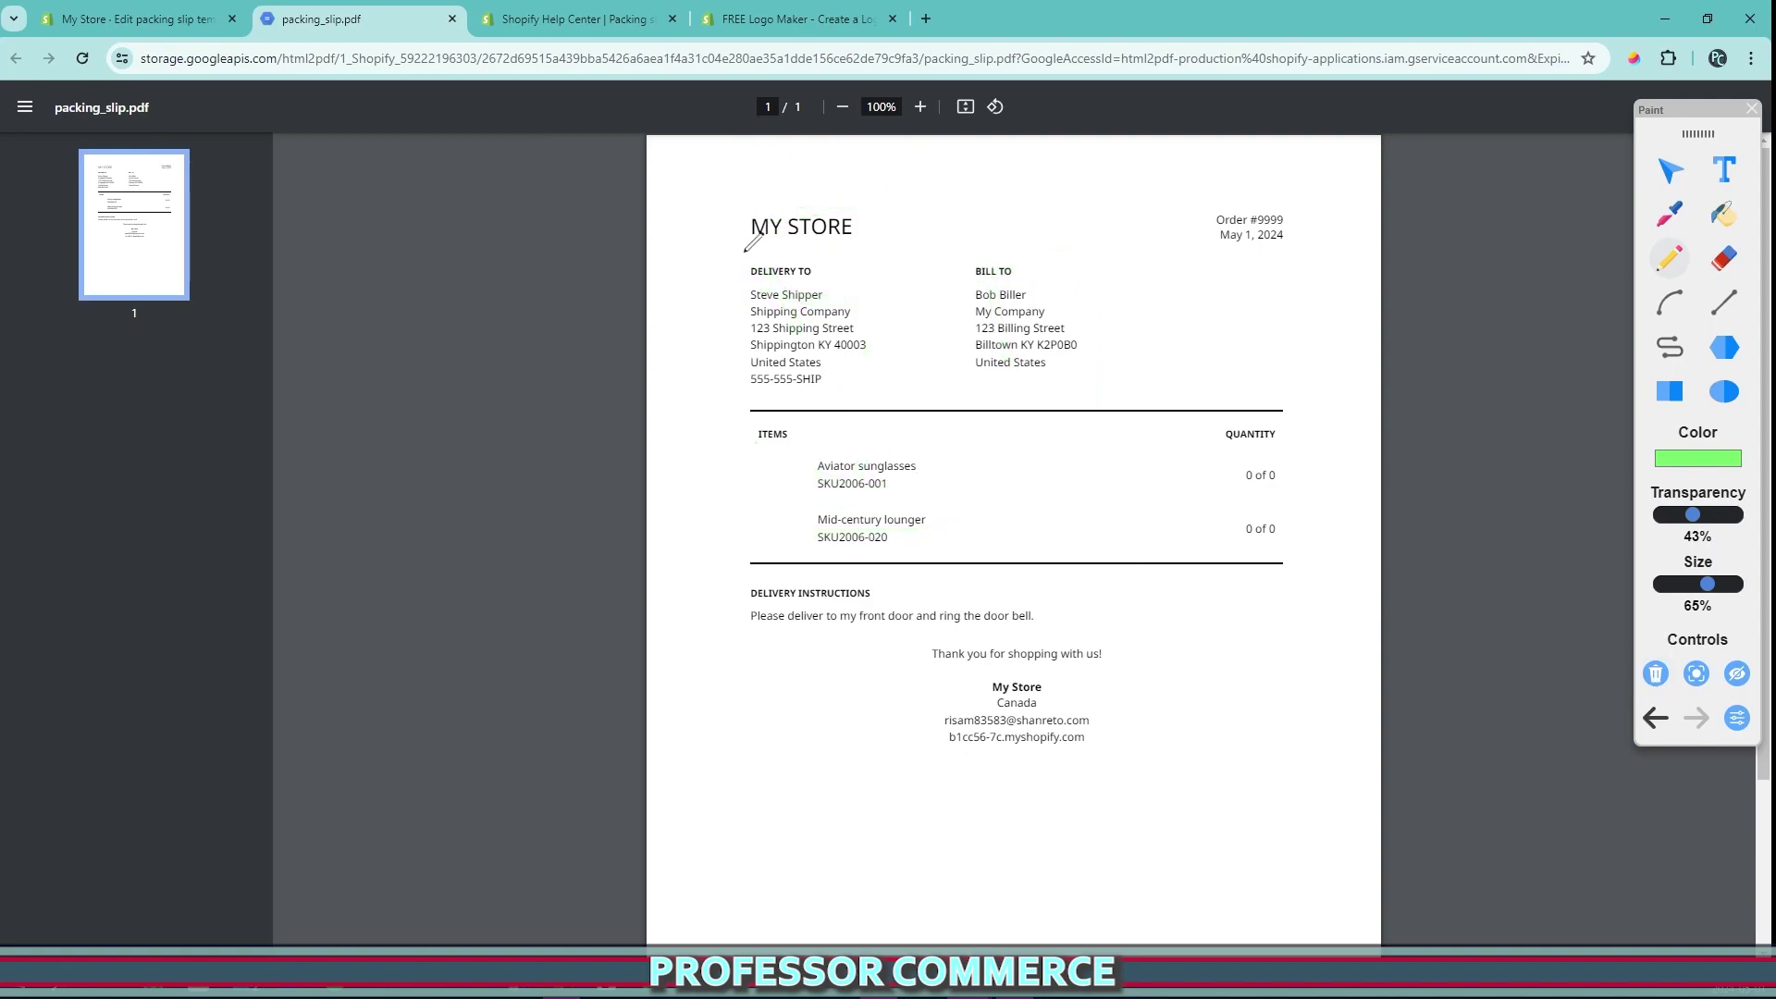
pyautogui.moveTo(746, 248)
pyautogui.mouseDown()
pyautogui.moveTo(880, 219)
pyautogui.moveTo(636, 218)
pyautogui.moveTo(738, 252)
pyautogui.mouseUp()
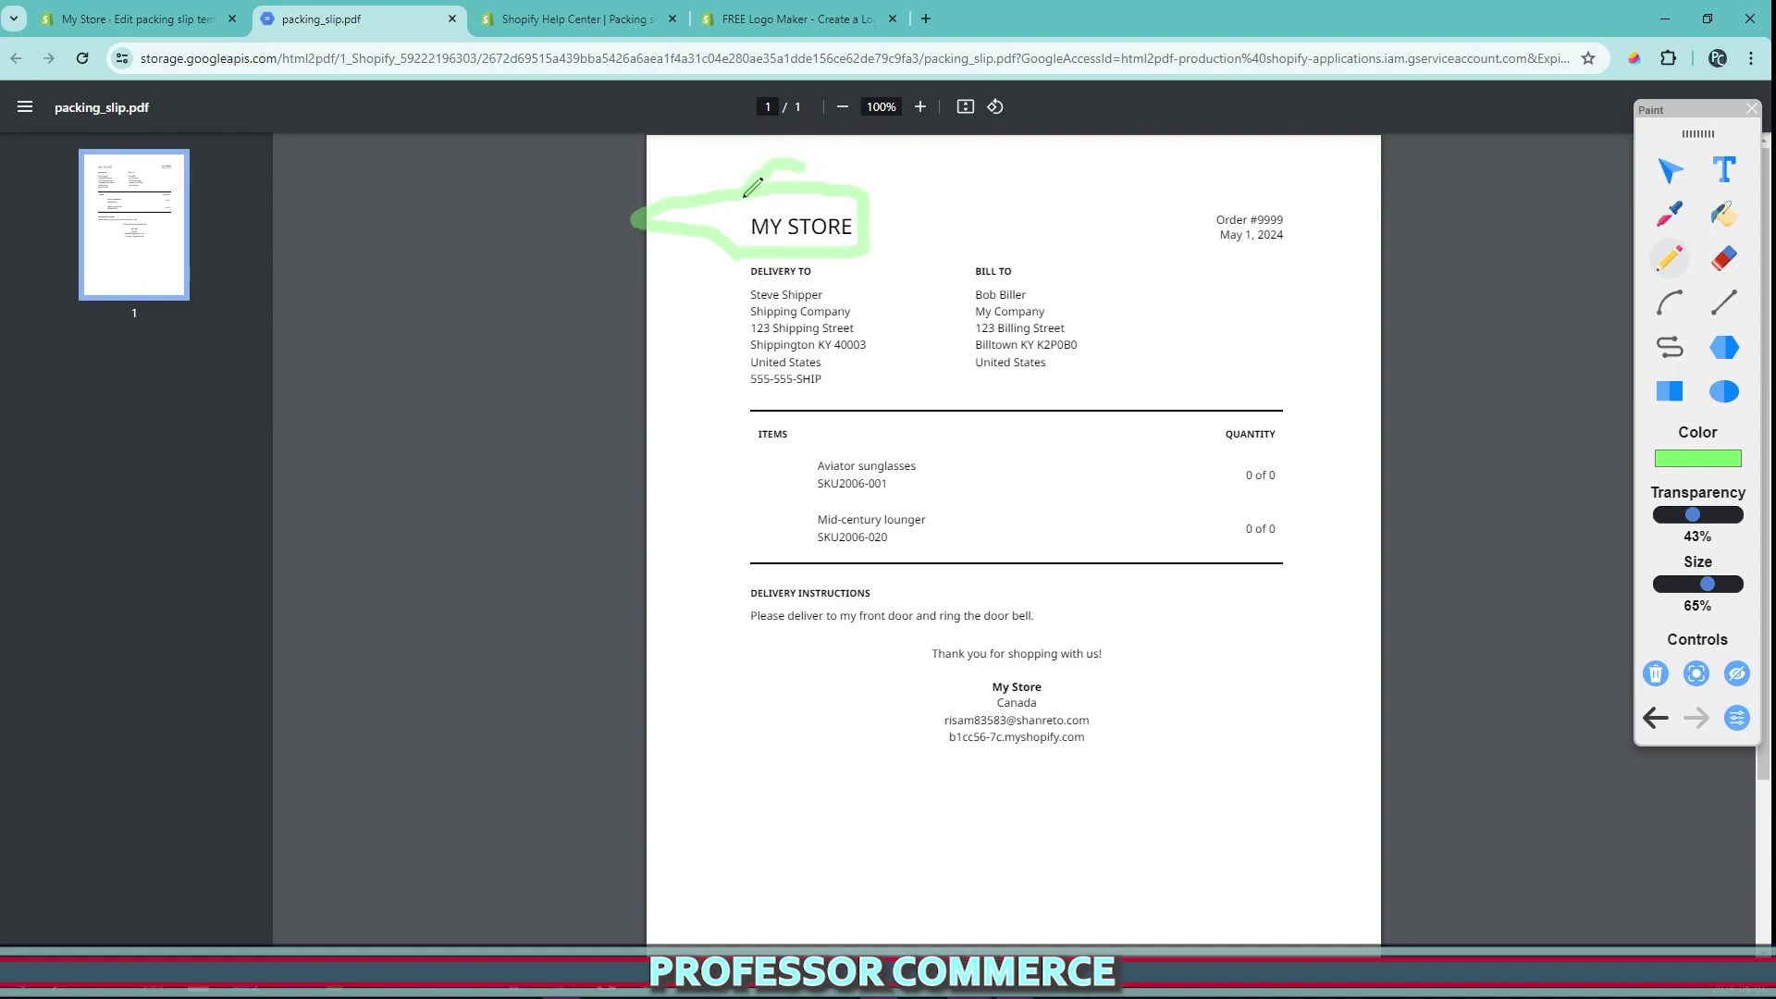
pyautogui.moveTo(720, 148); pyautogui.dragTo(819, 202)
pyautogui.click(1655, 674)
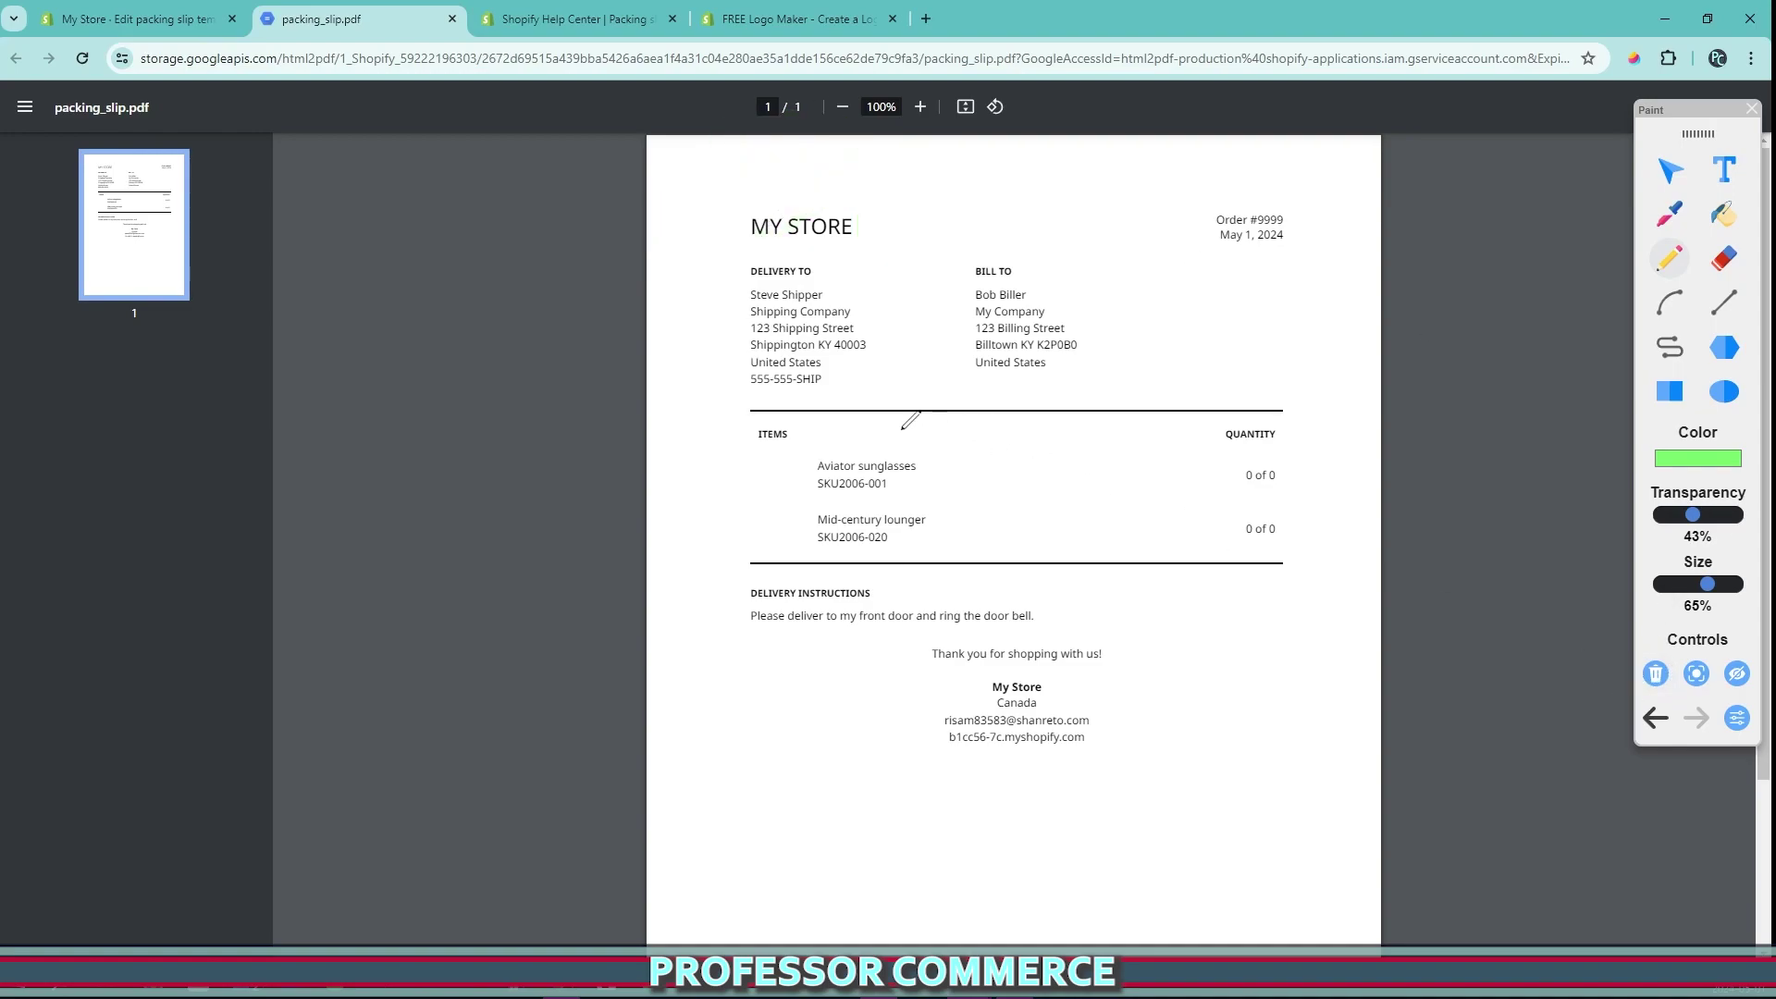
# - Go back to the admin and open Content > Files, which holds no uploaded files
pyautogui.click(129, 19)
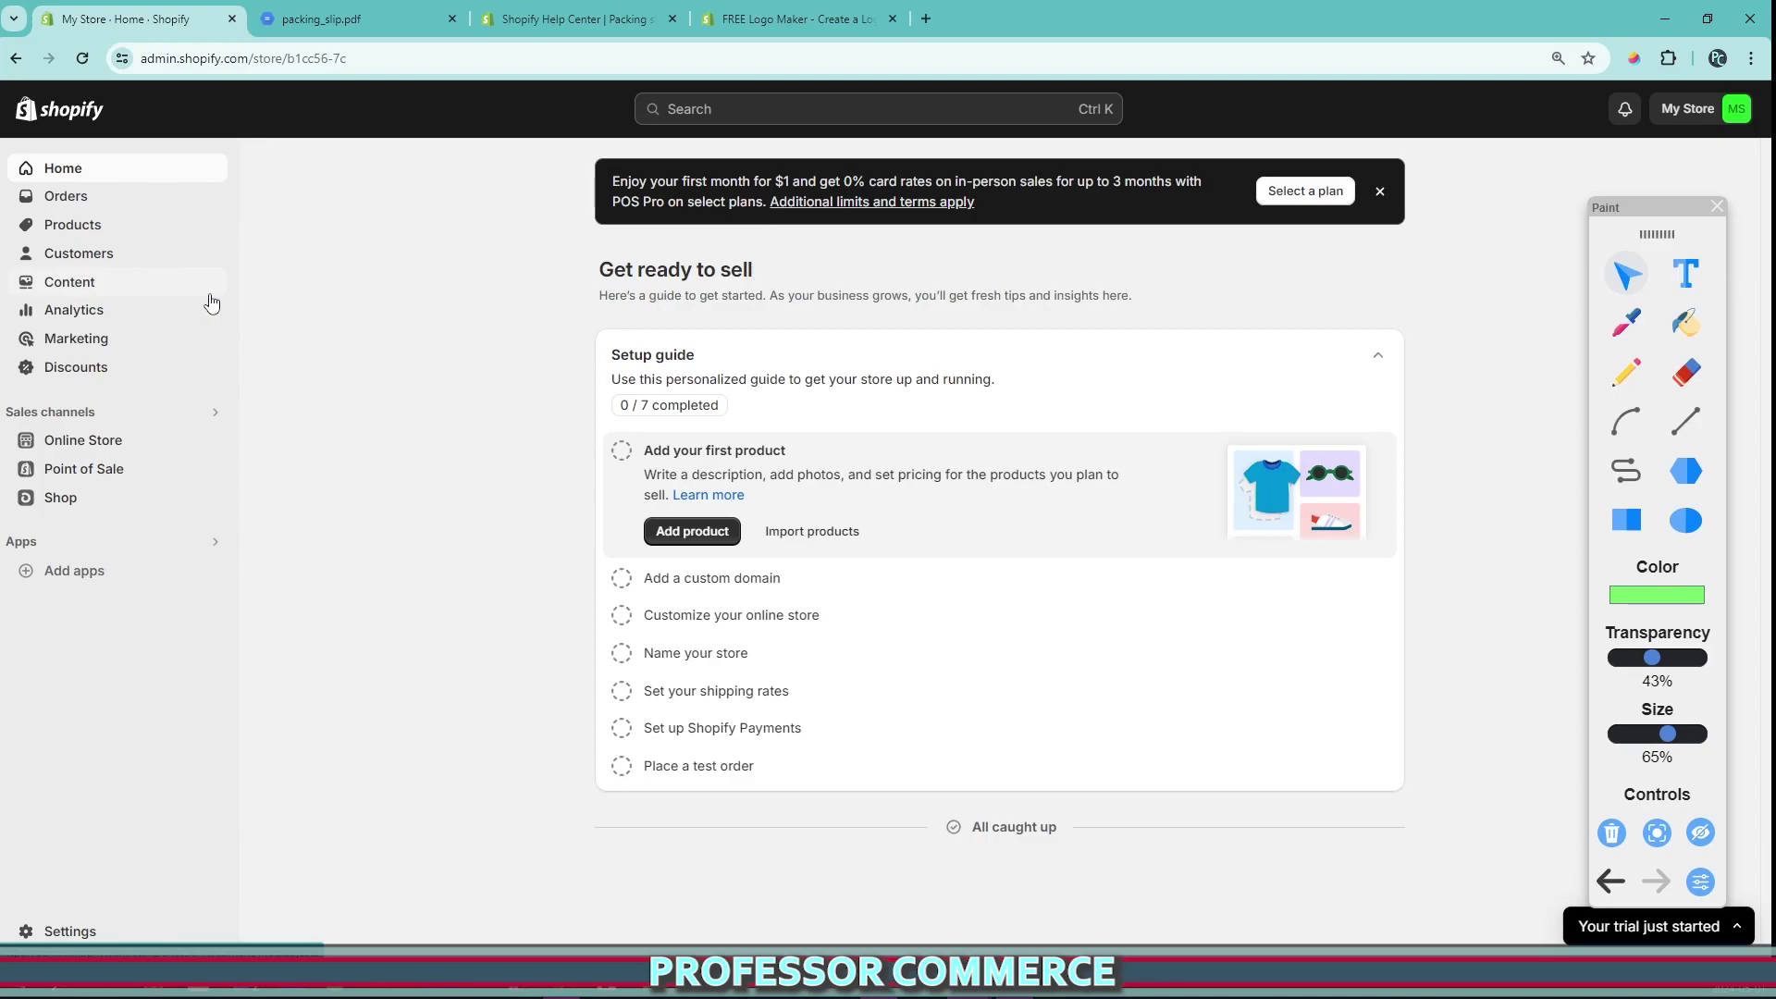
pyautogui.click(169, 290)
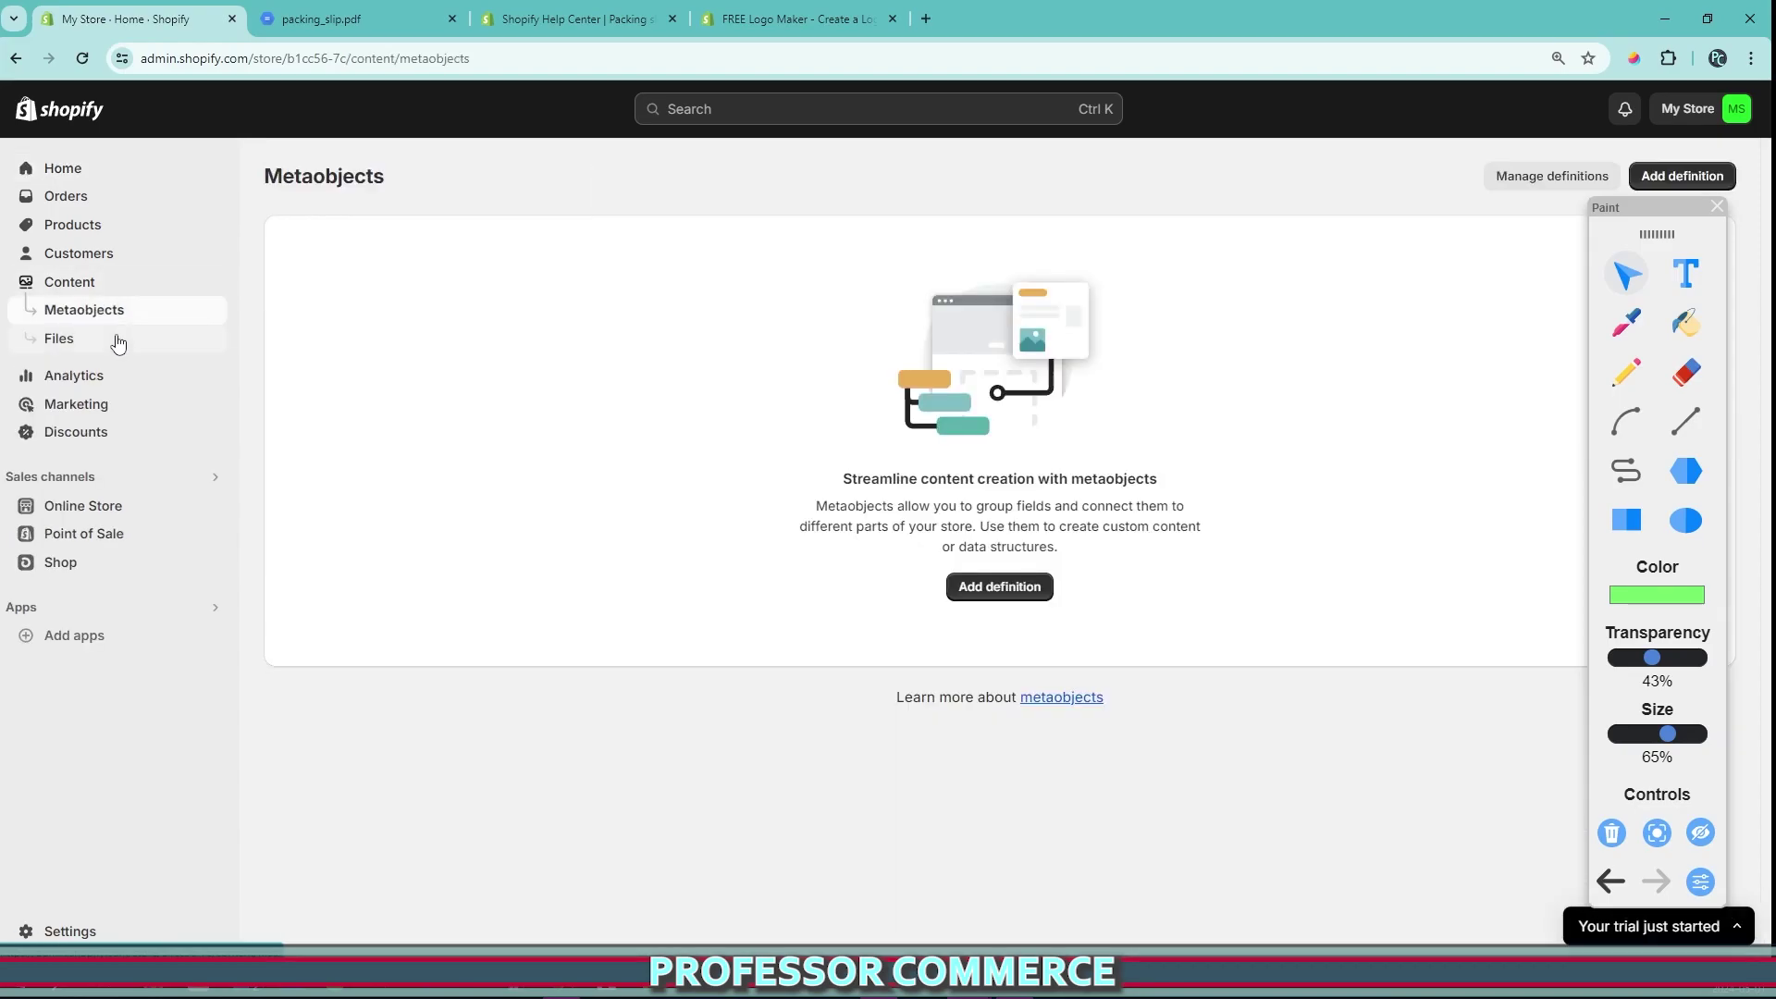
pyautogui.click(117, 340)
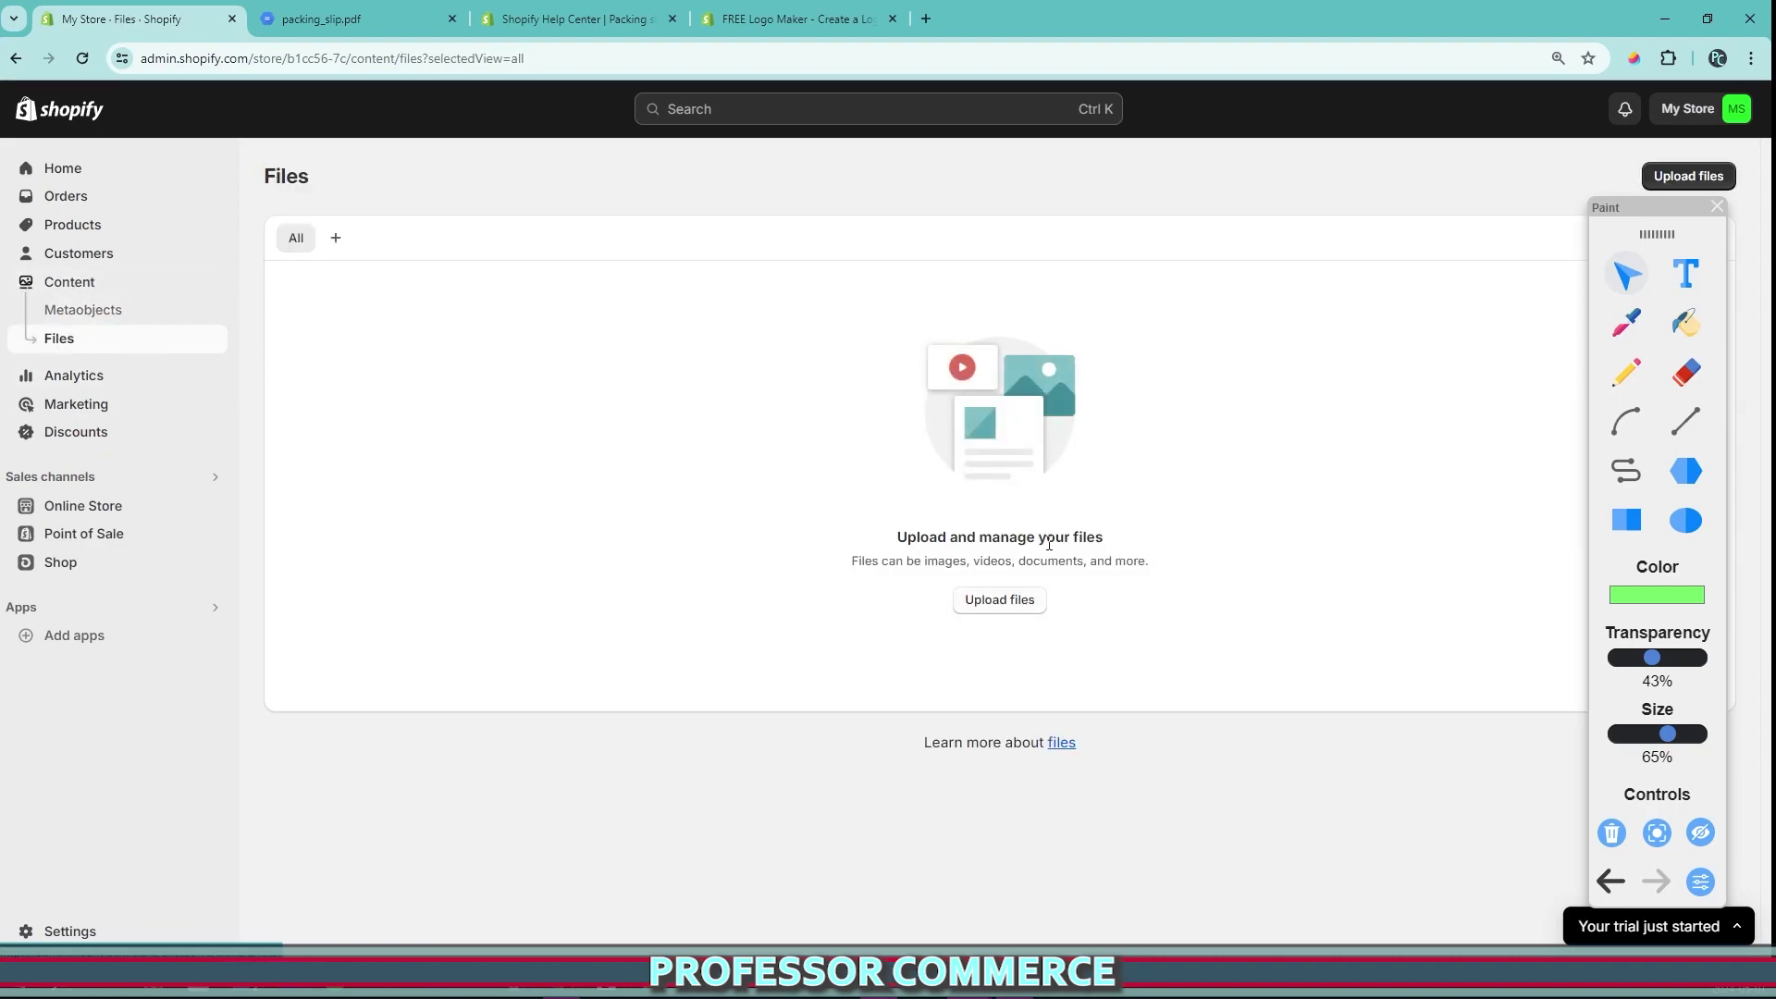
# - Start a new Hatchful logo with Pets as the business space and the Friendly style
pyautogui.click(786, 19)
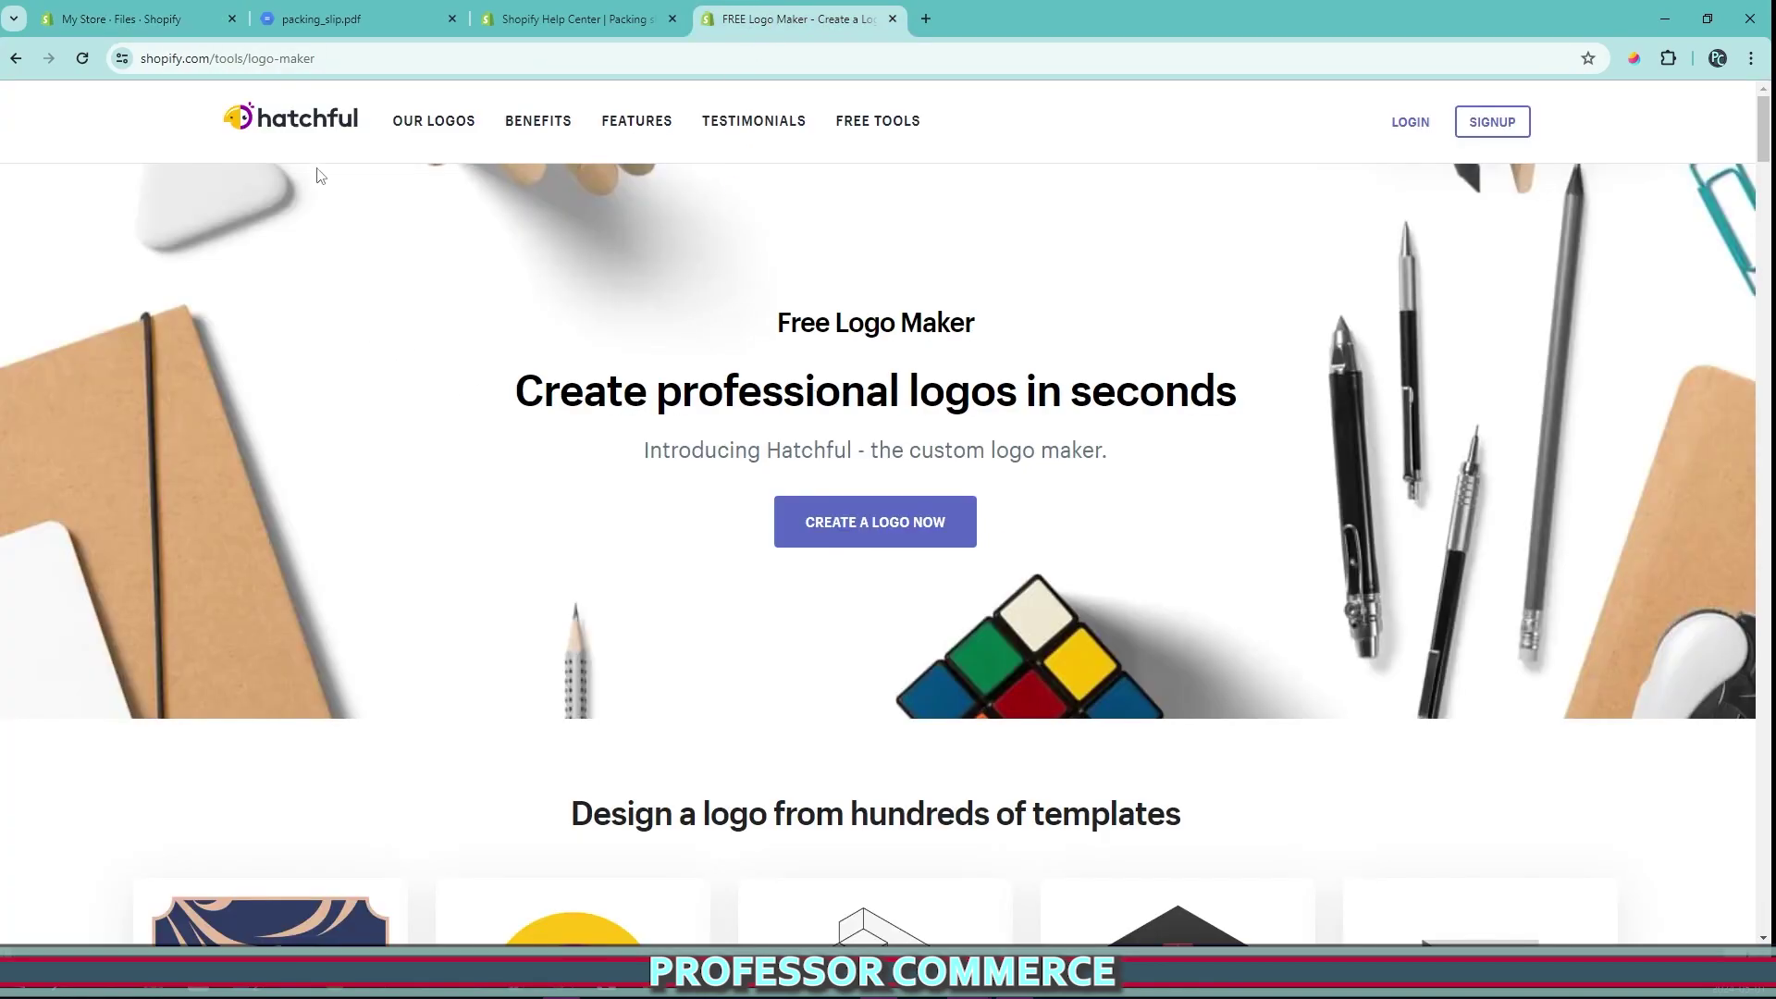
pyautogui.click(824, 536)
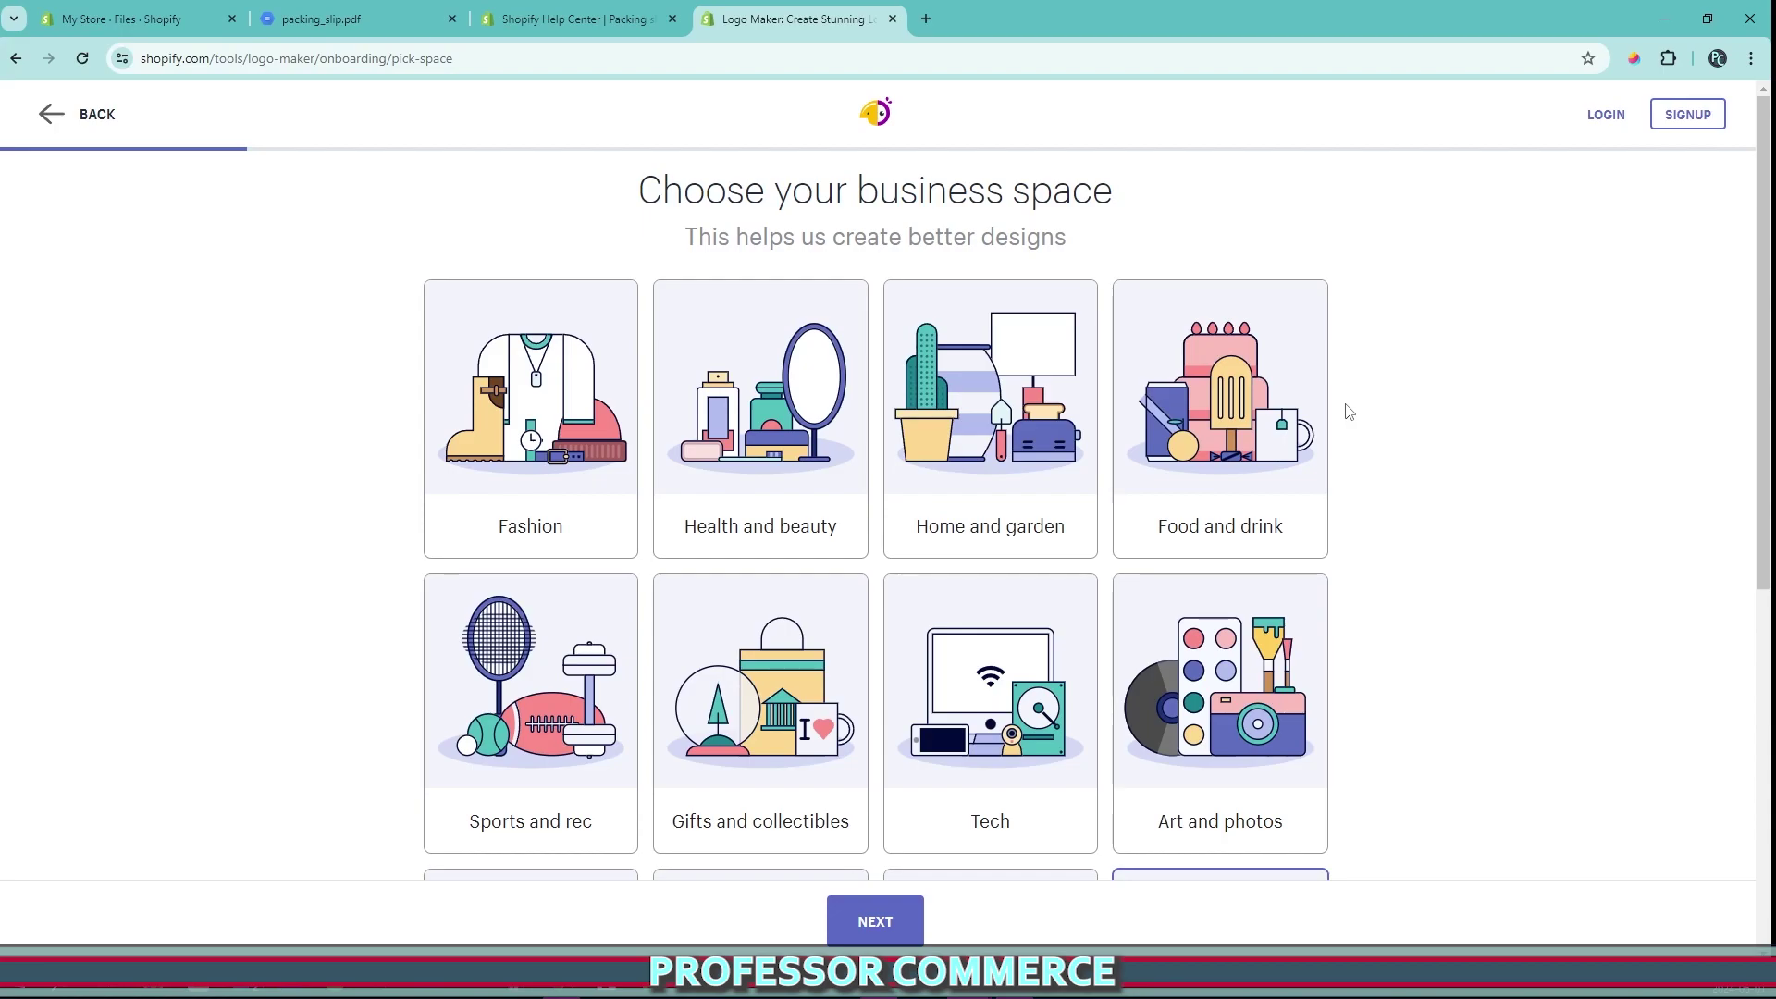
pyautogui.scroll(-1, 1418, 399)
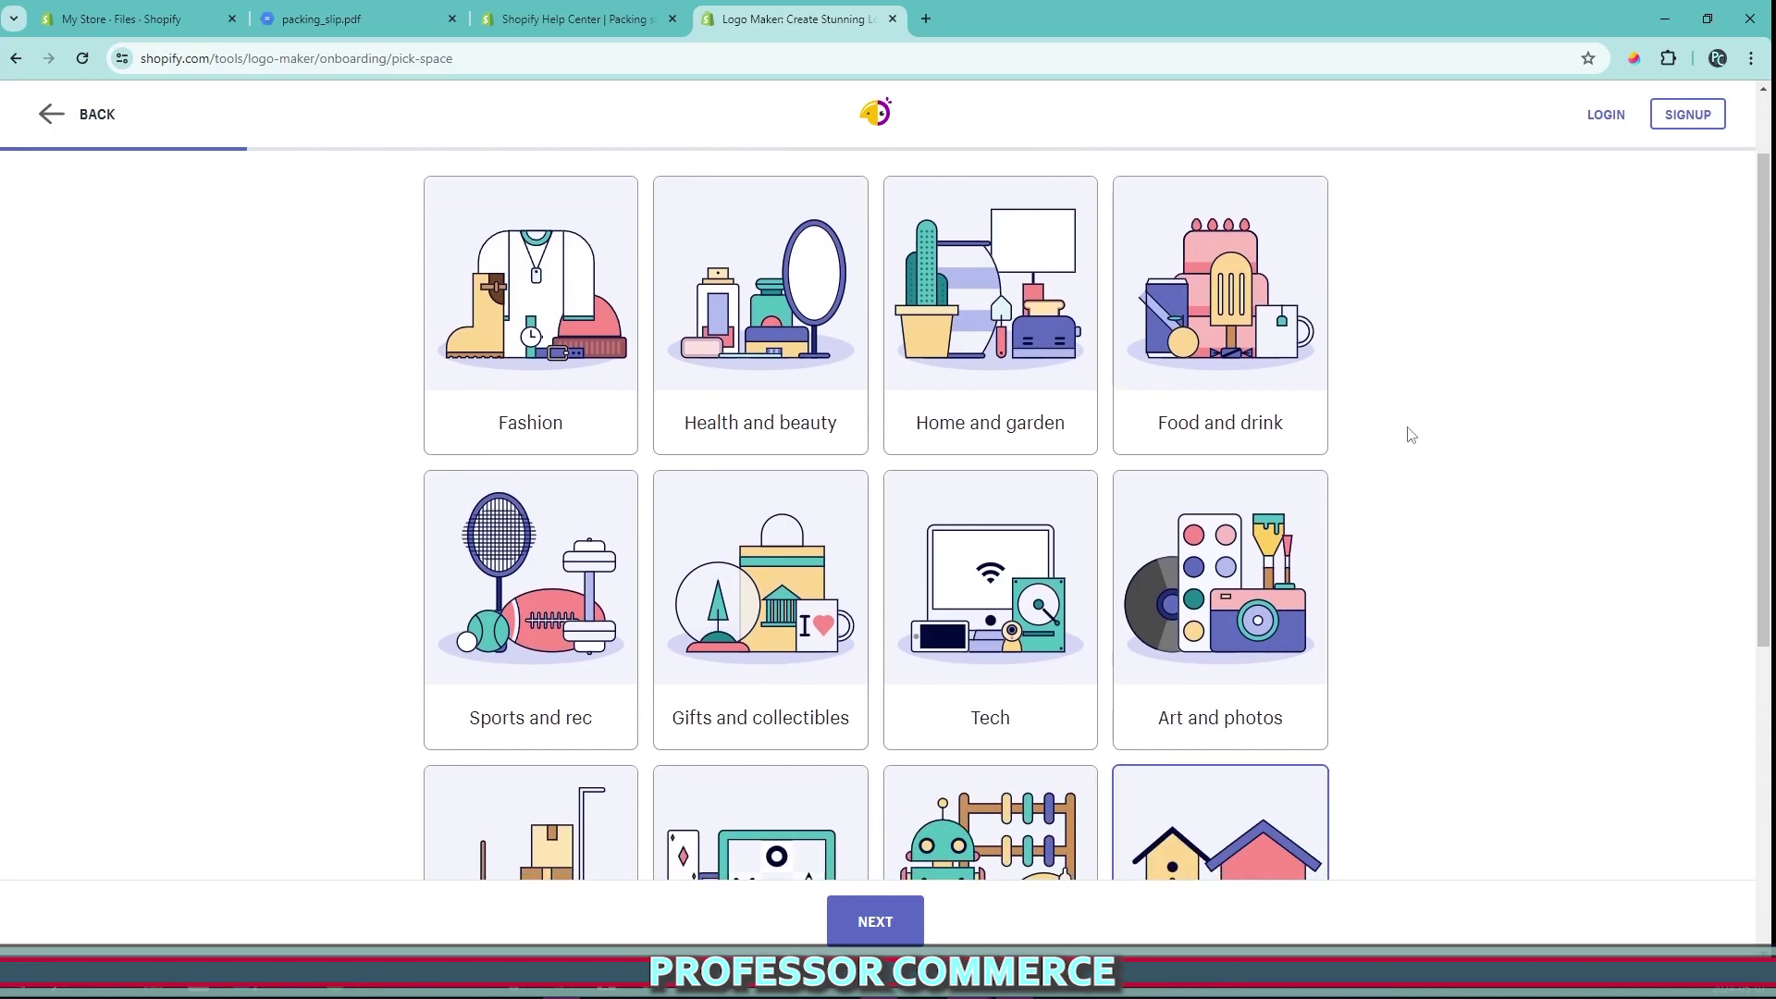
pyautogui.scroll(-2, 1396, 426)
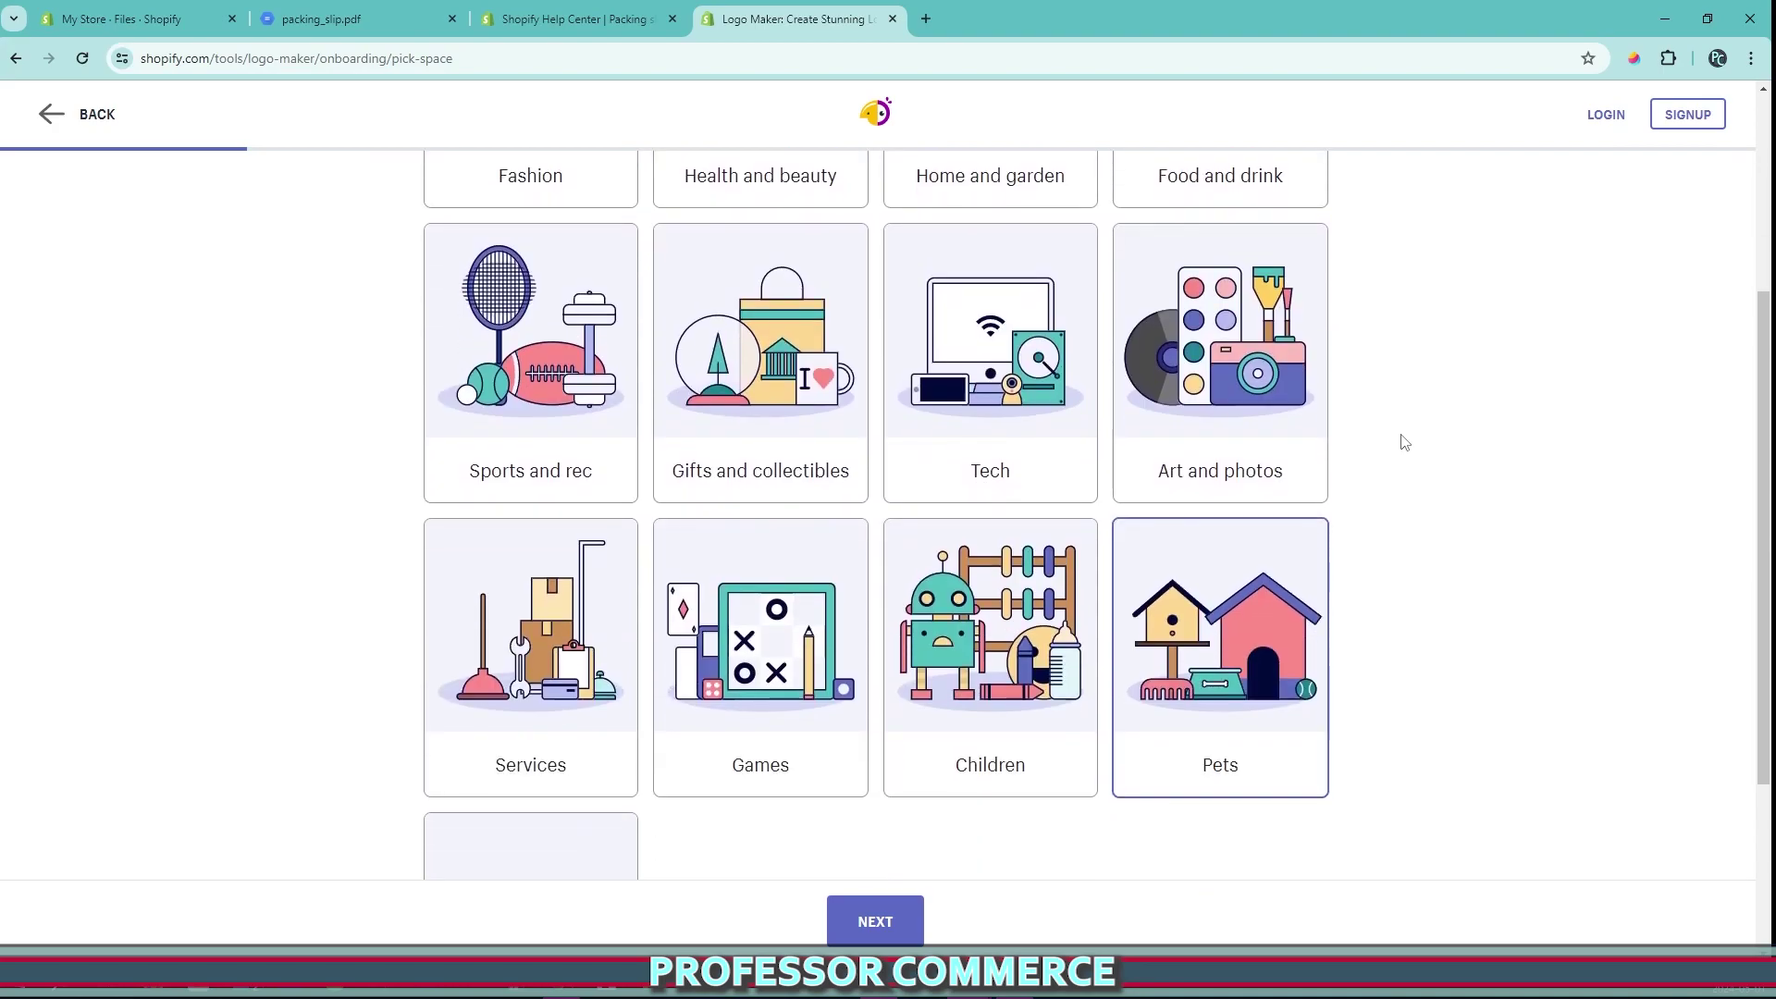
pyautogui.scroll(-2, 1404, 442)
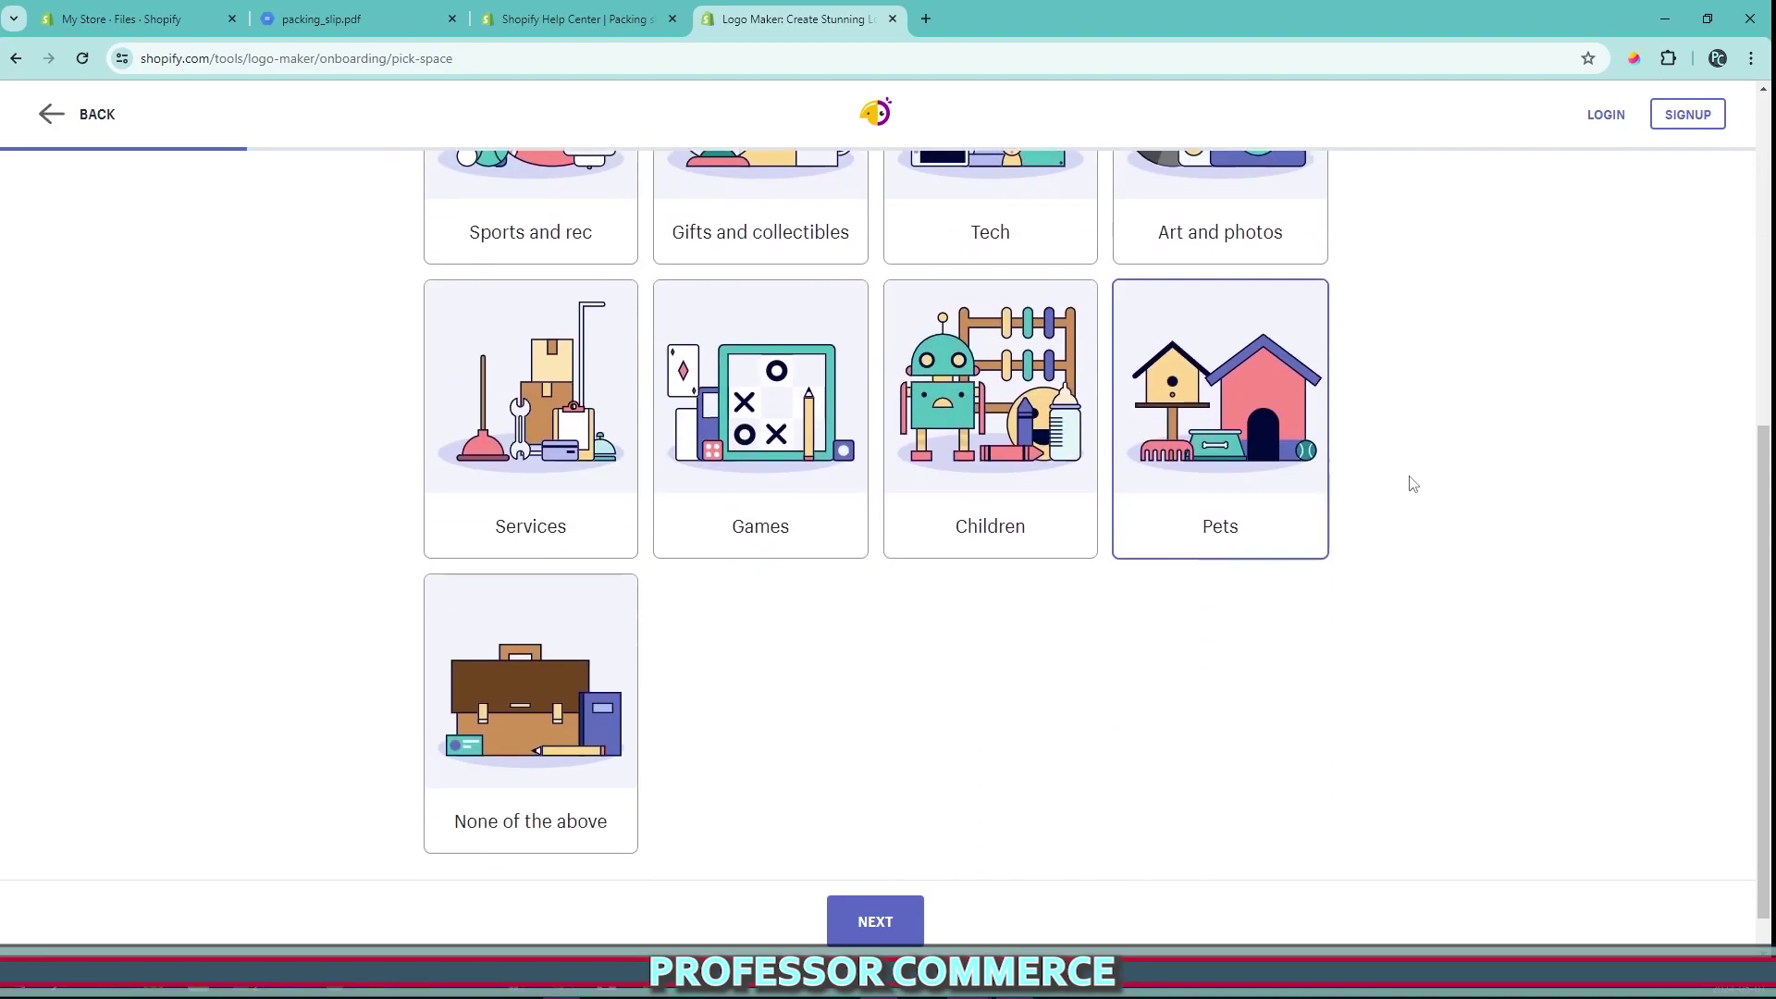
pyautogui.click(1250, 490)
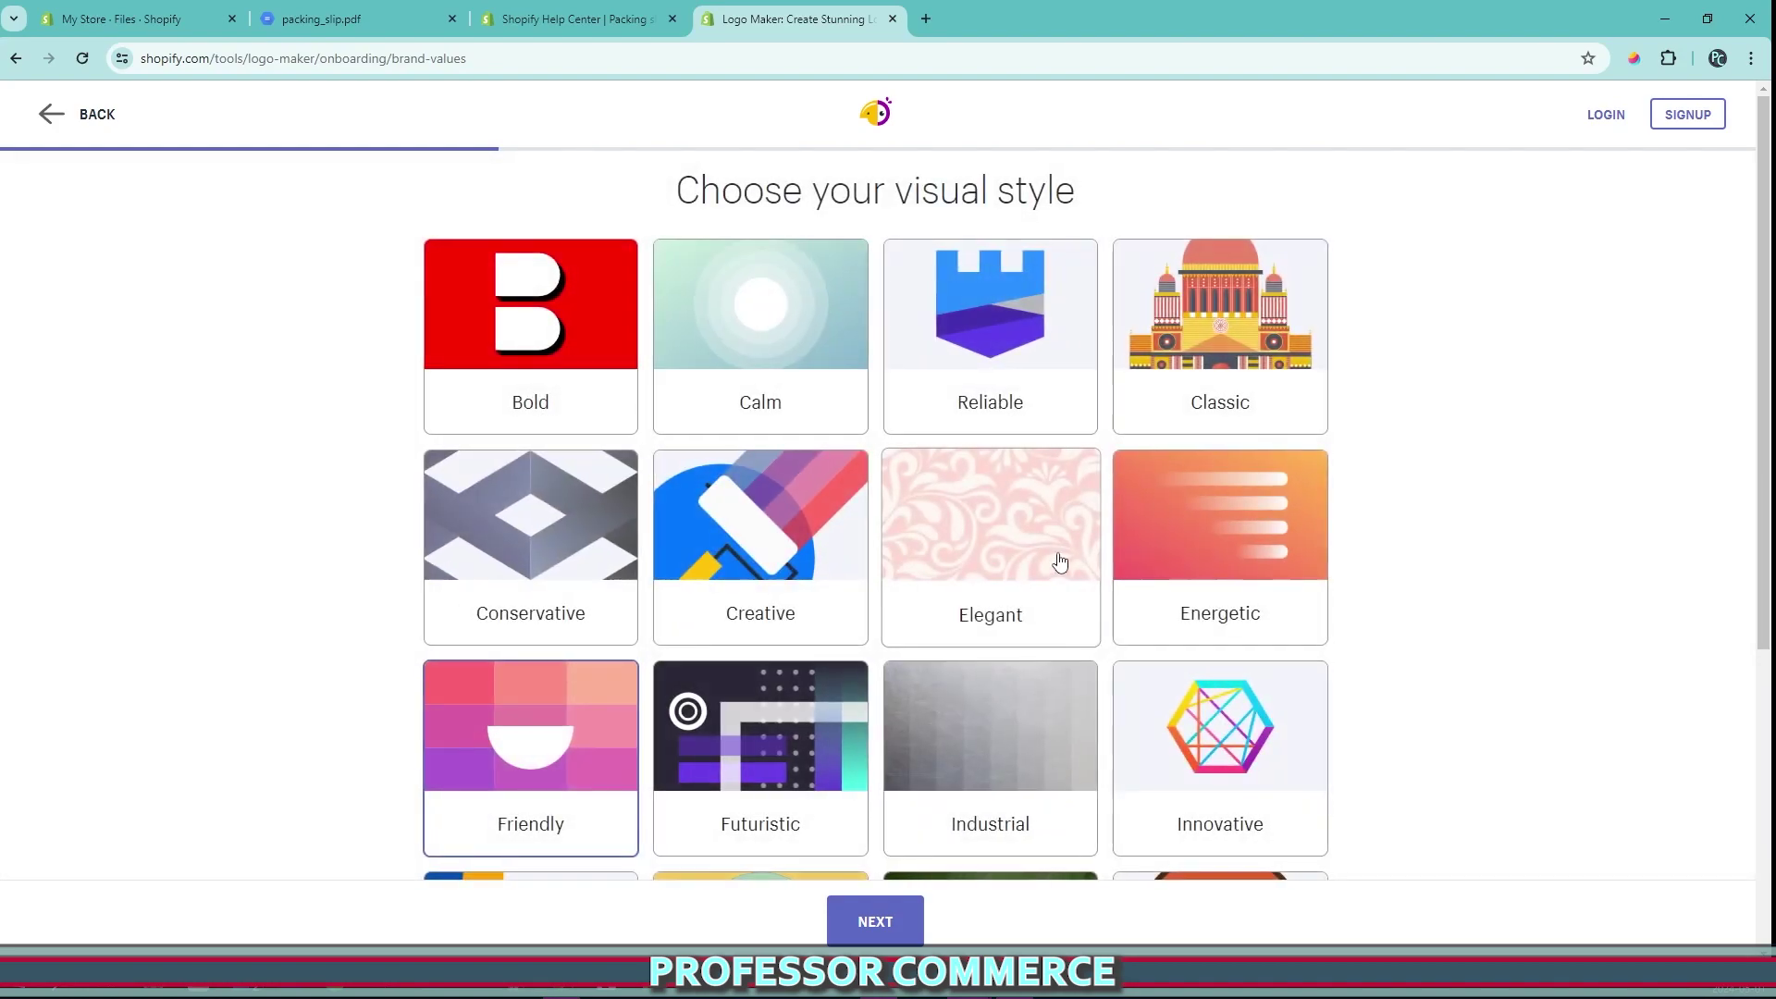
pyautogui.scroll(-2, 925, 548)
pyautogui.scroll(2, 924, 547)
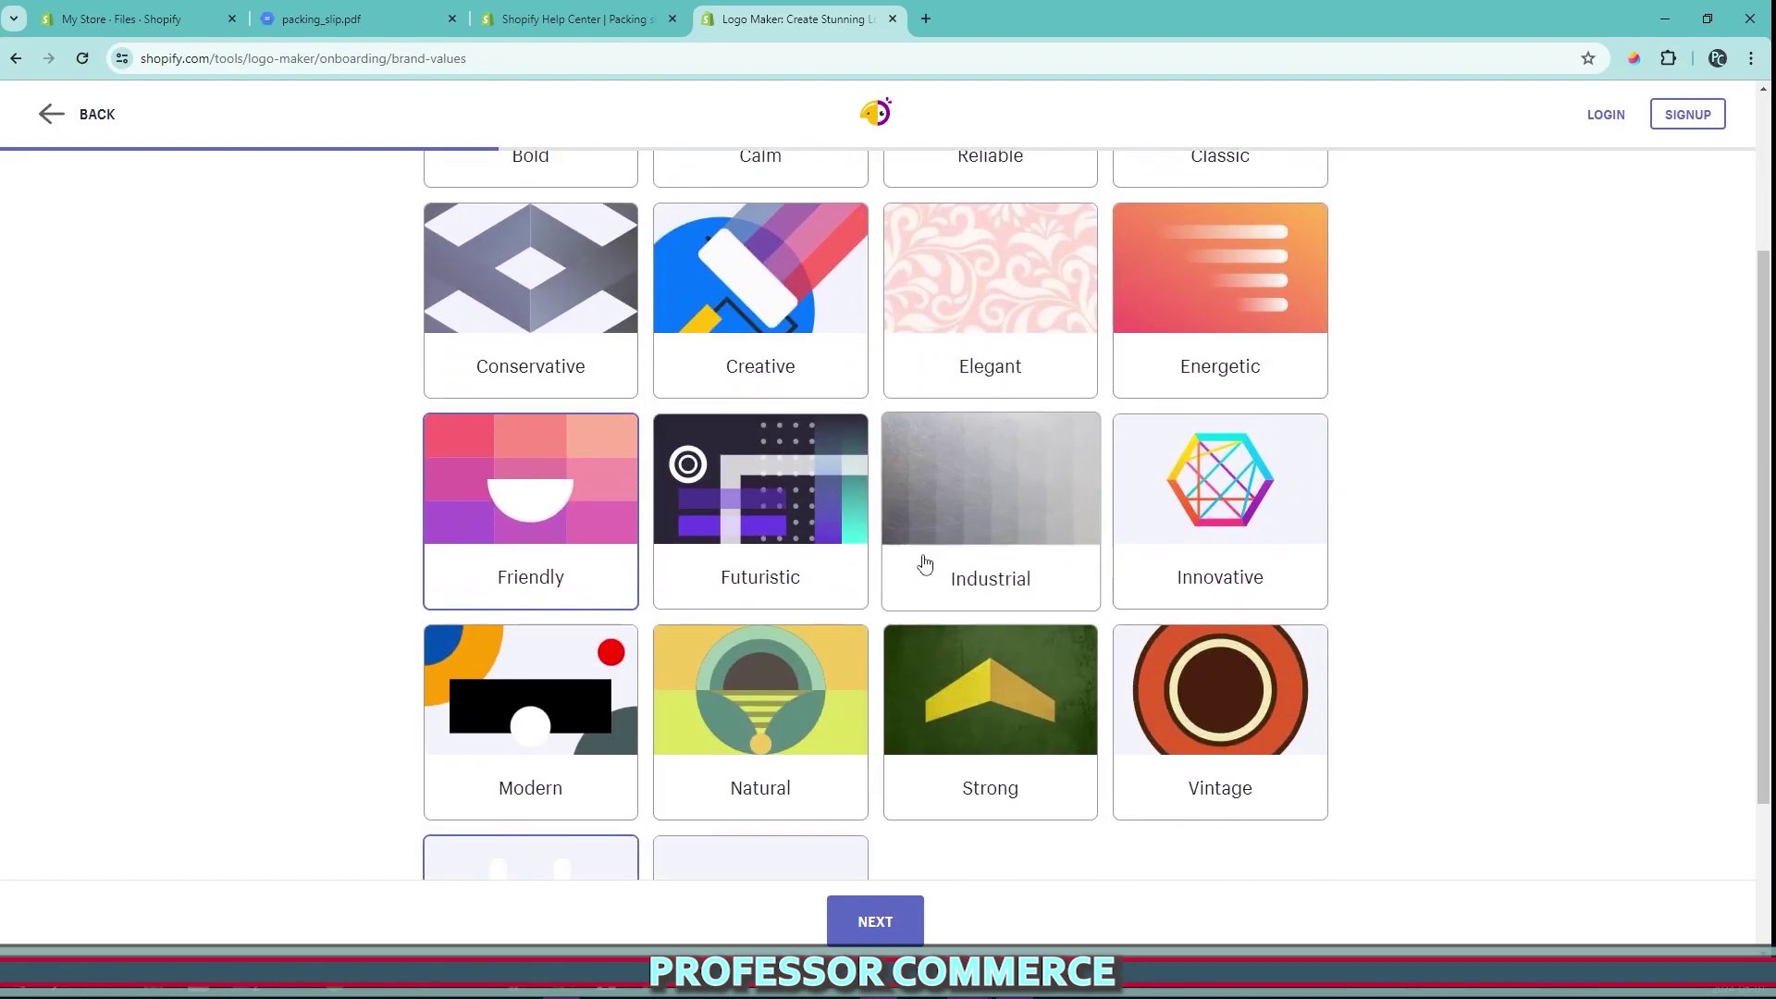
pyautogui.scroll(-3, 924, 562)
pyautogui.scroll(3, 919, 563)
pyautogui.click(478, 560)
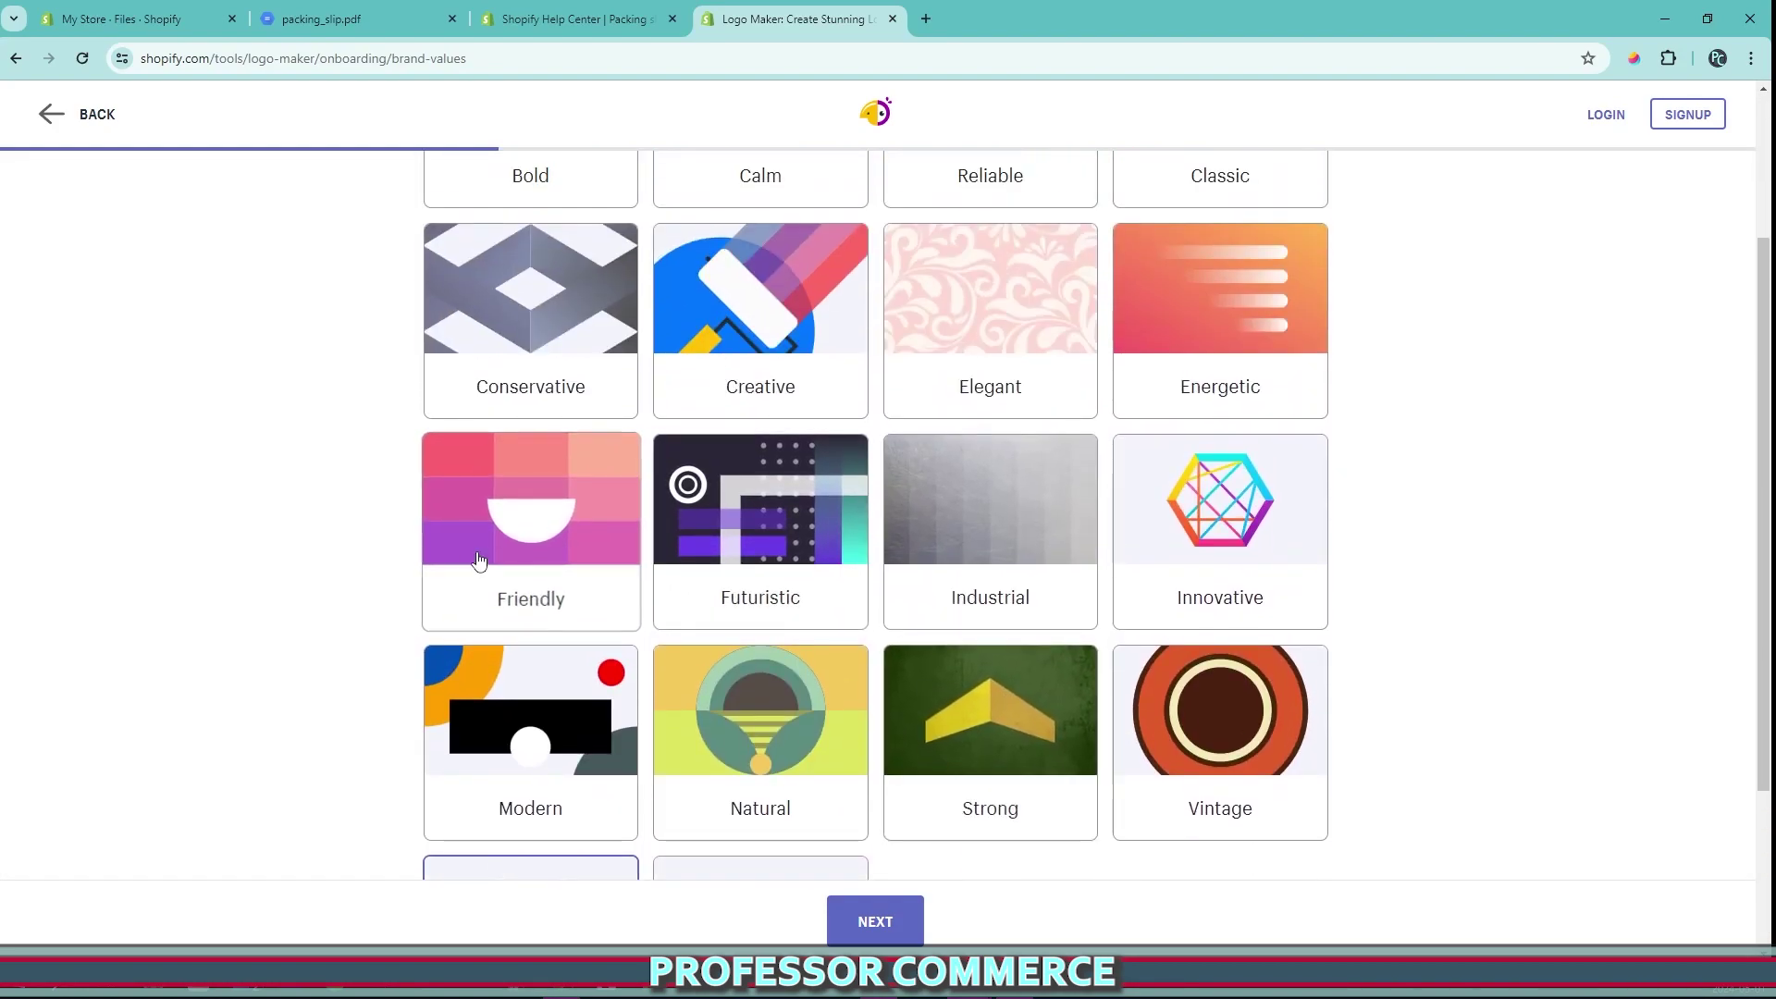
pyautogui.scroll(-3, 478, 559)
pyautogui.click(555, 768)
pyautogui.click(875, 921)
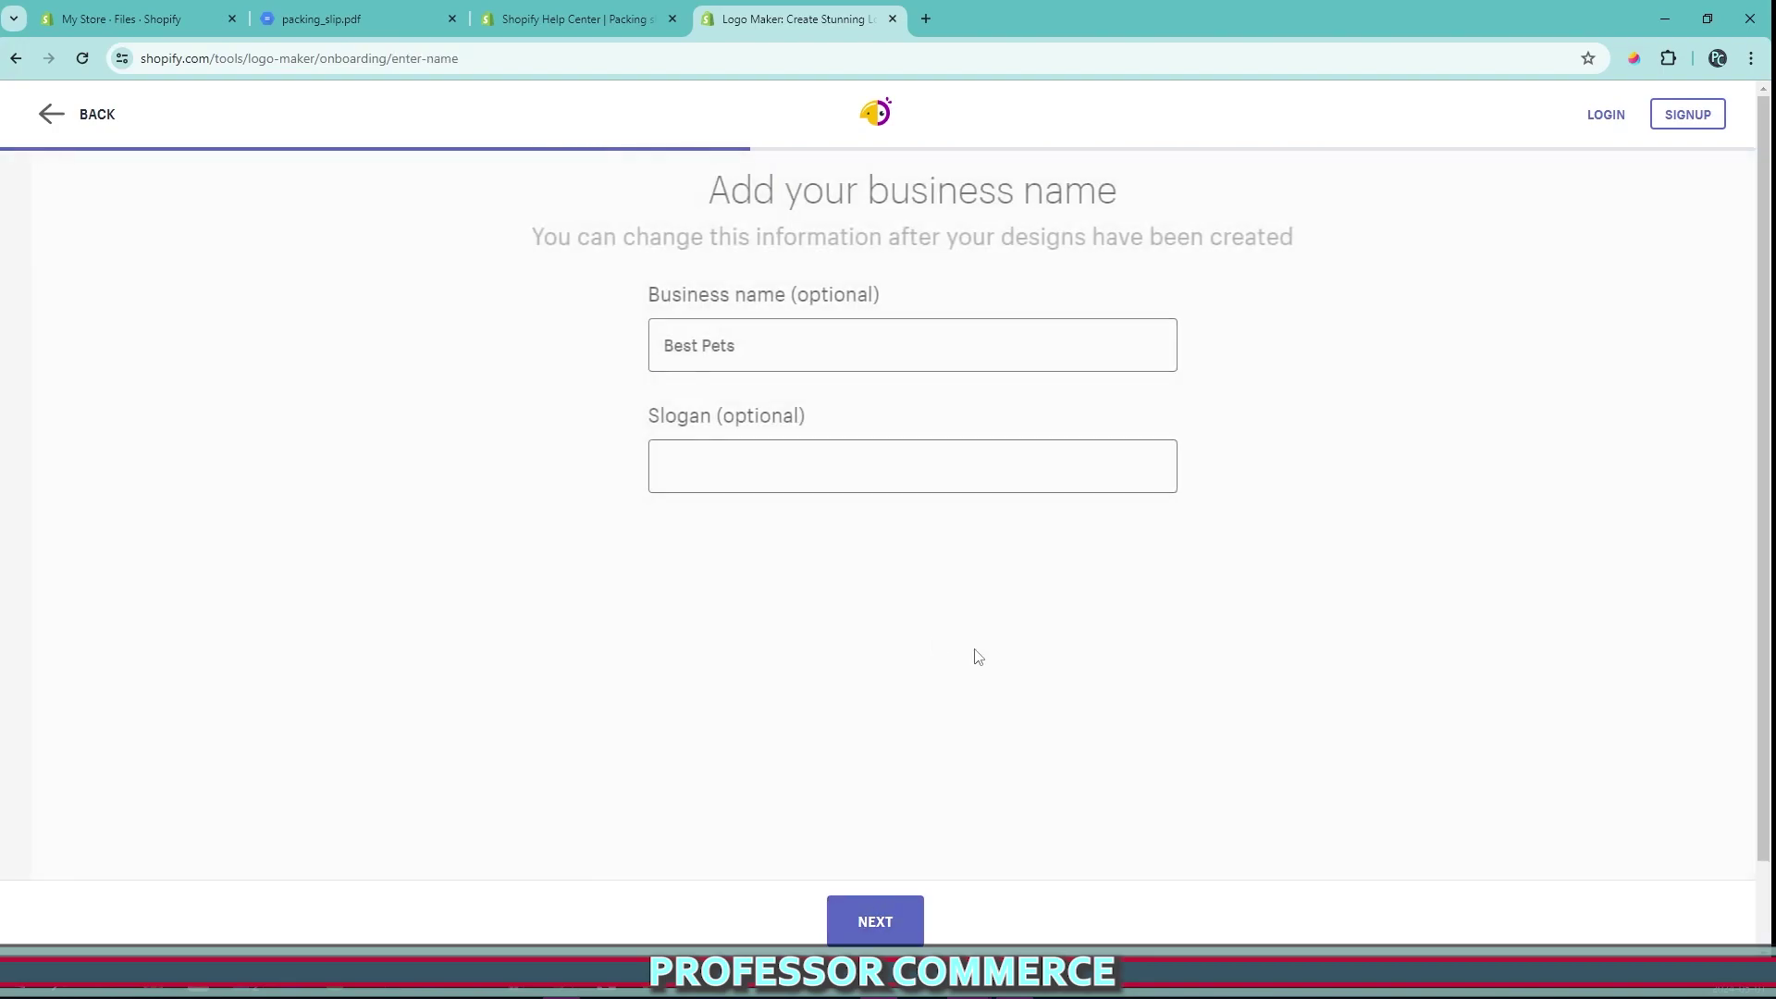
# - Enter the business name Best Pets, choose Online store usage, and generate the logo designs
pyautogui.click(756, 350)
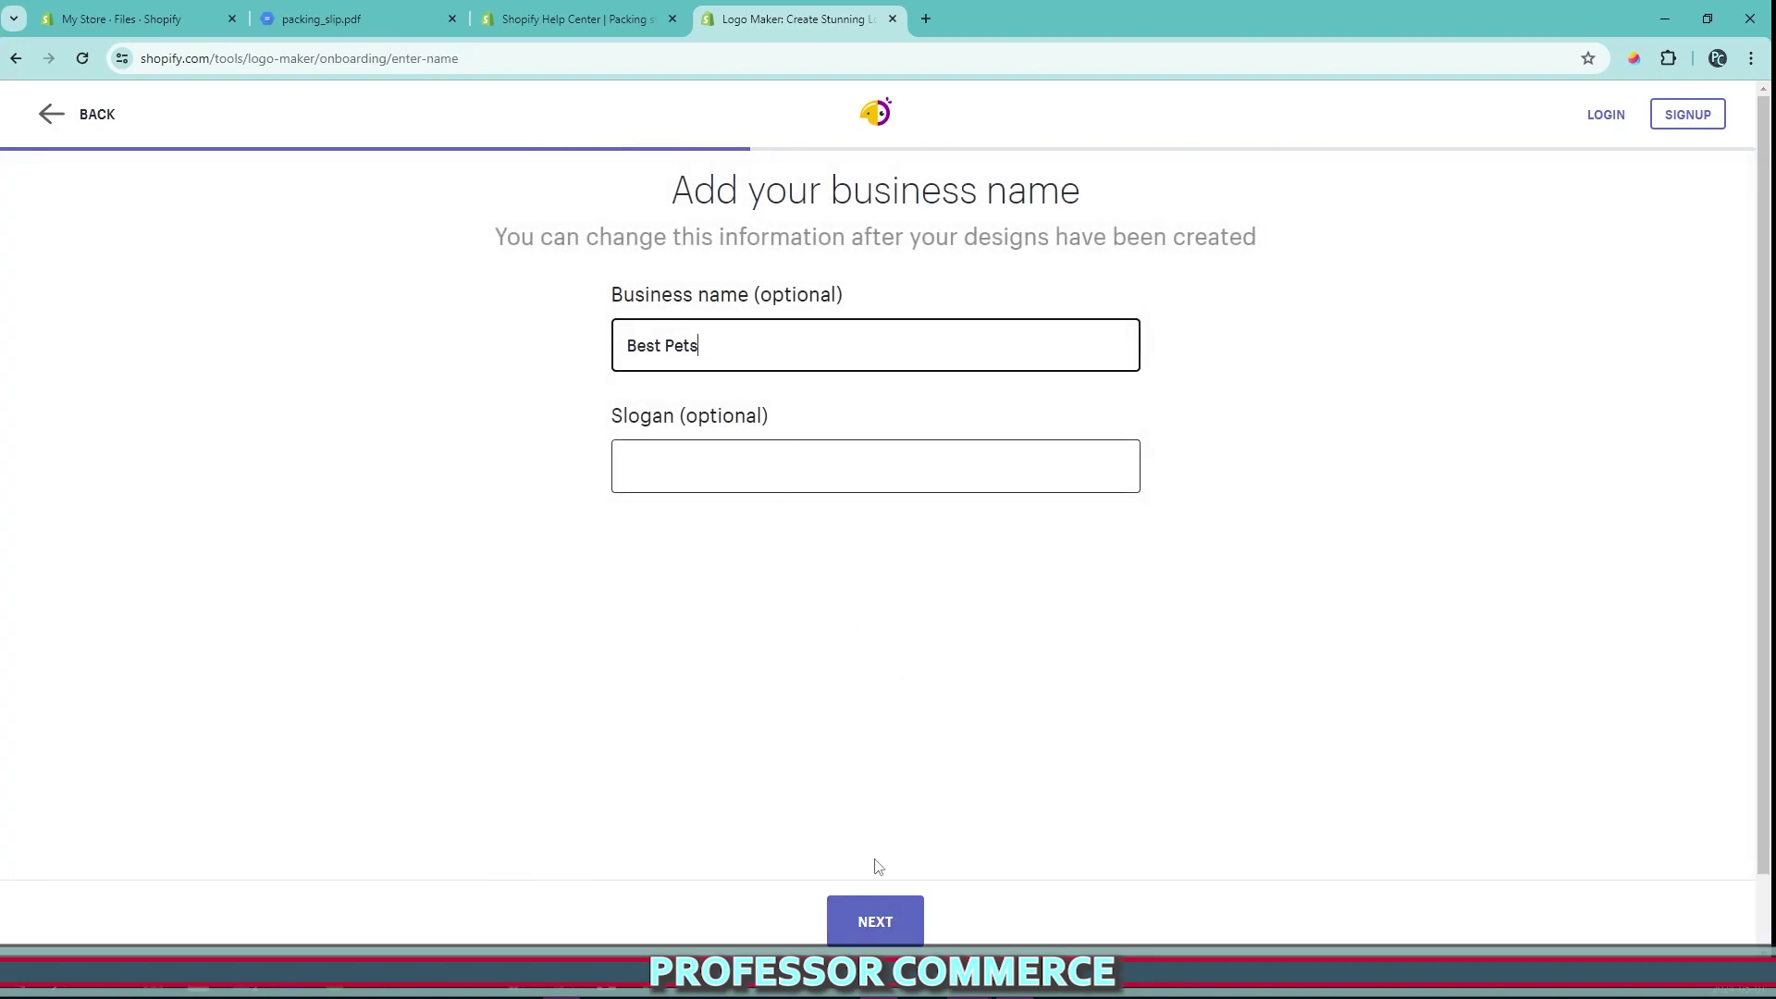
pyautogui.click(888, 929)
pyautogui.scroll(-1, 773, 527)
pyautogui.click(1103, 244)
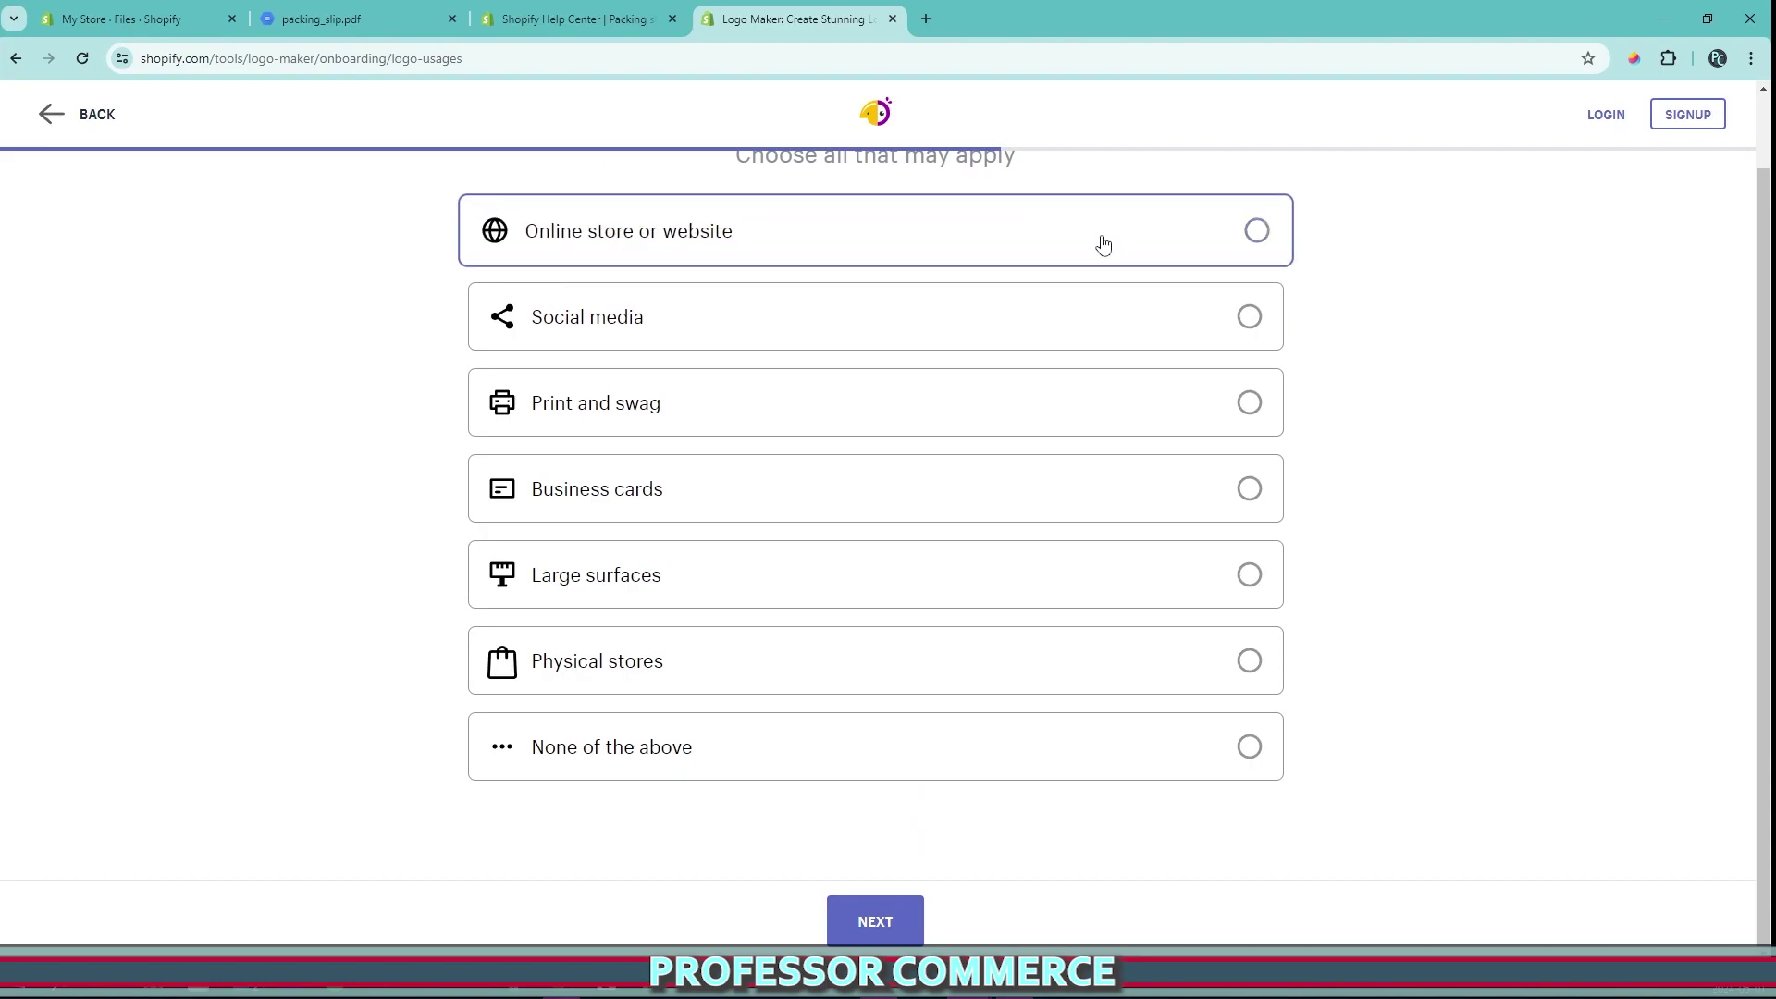
pyautogui.click(1173, 262)
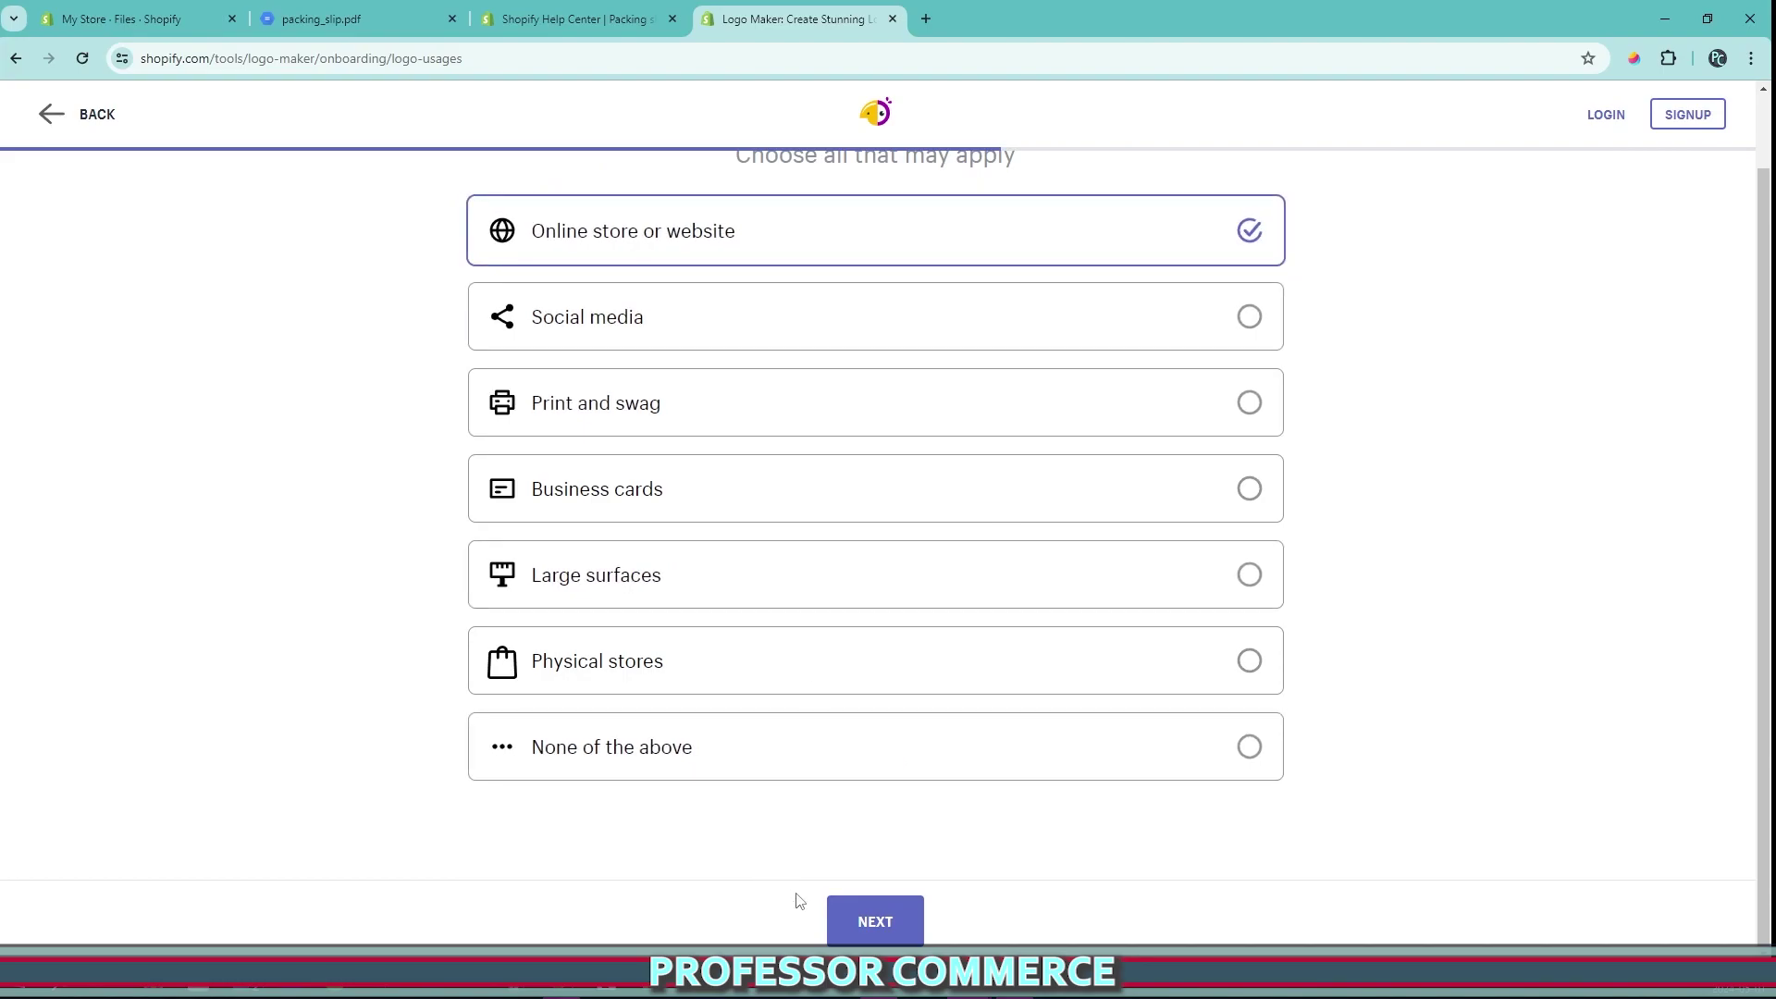
pyautogui.rightClick(830, 908)
pyautogui.click(849, 925)
# - Edit the dark bone Best Pets design, swapping the bone for the leaping dog from Animals icons
pyautogui.scroll(-5, 867, 425)
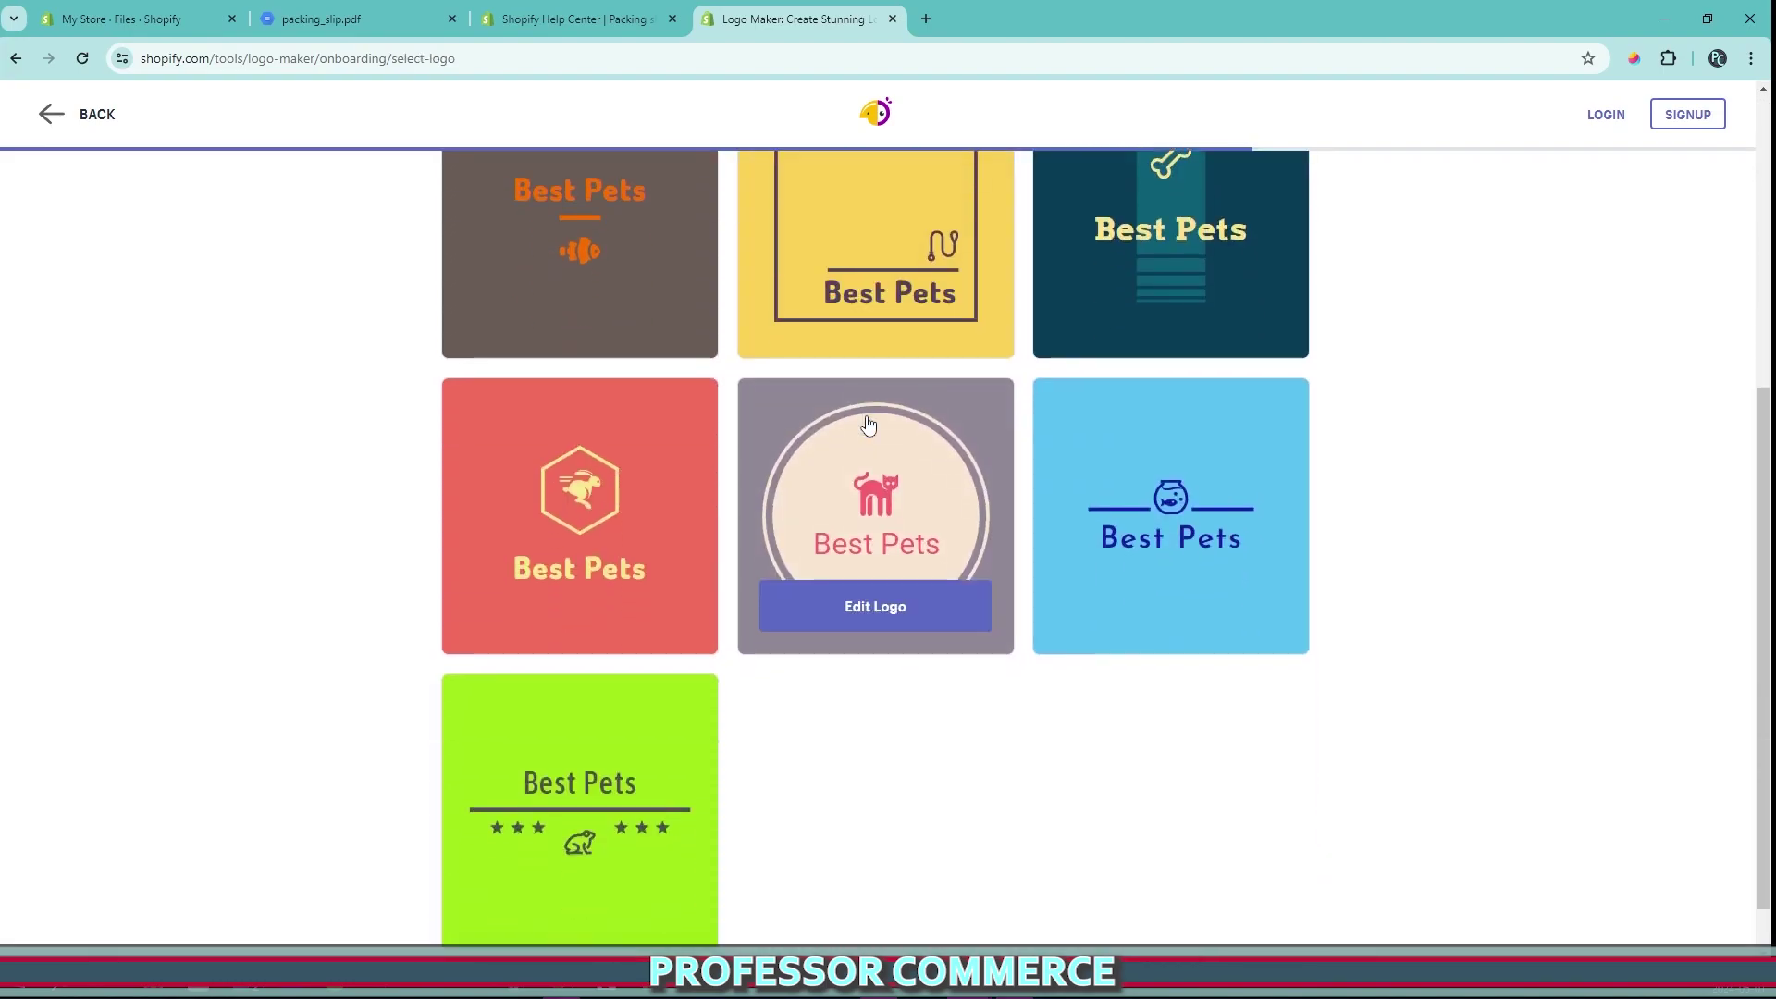
pyautogui.scroll(3, 1151, 592)
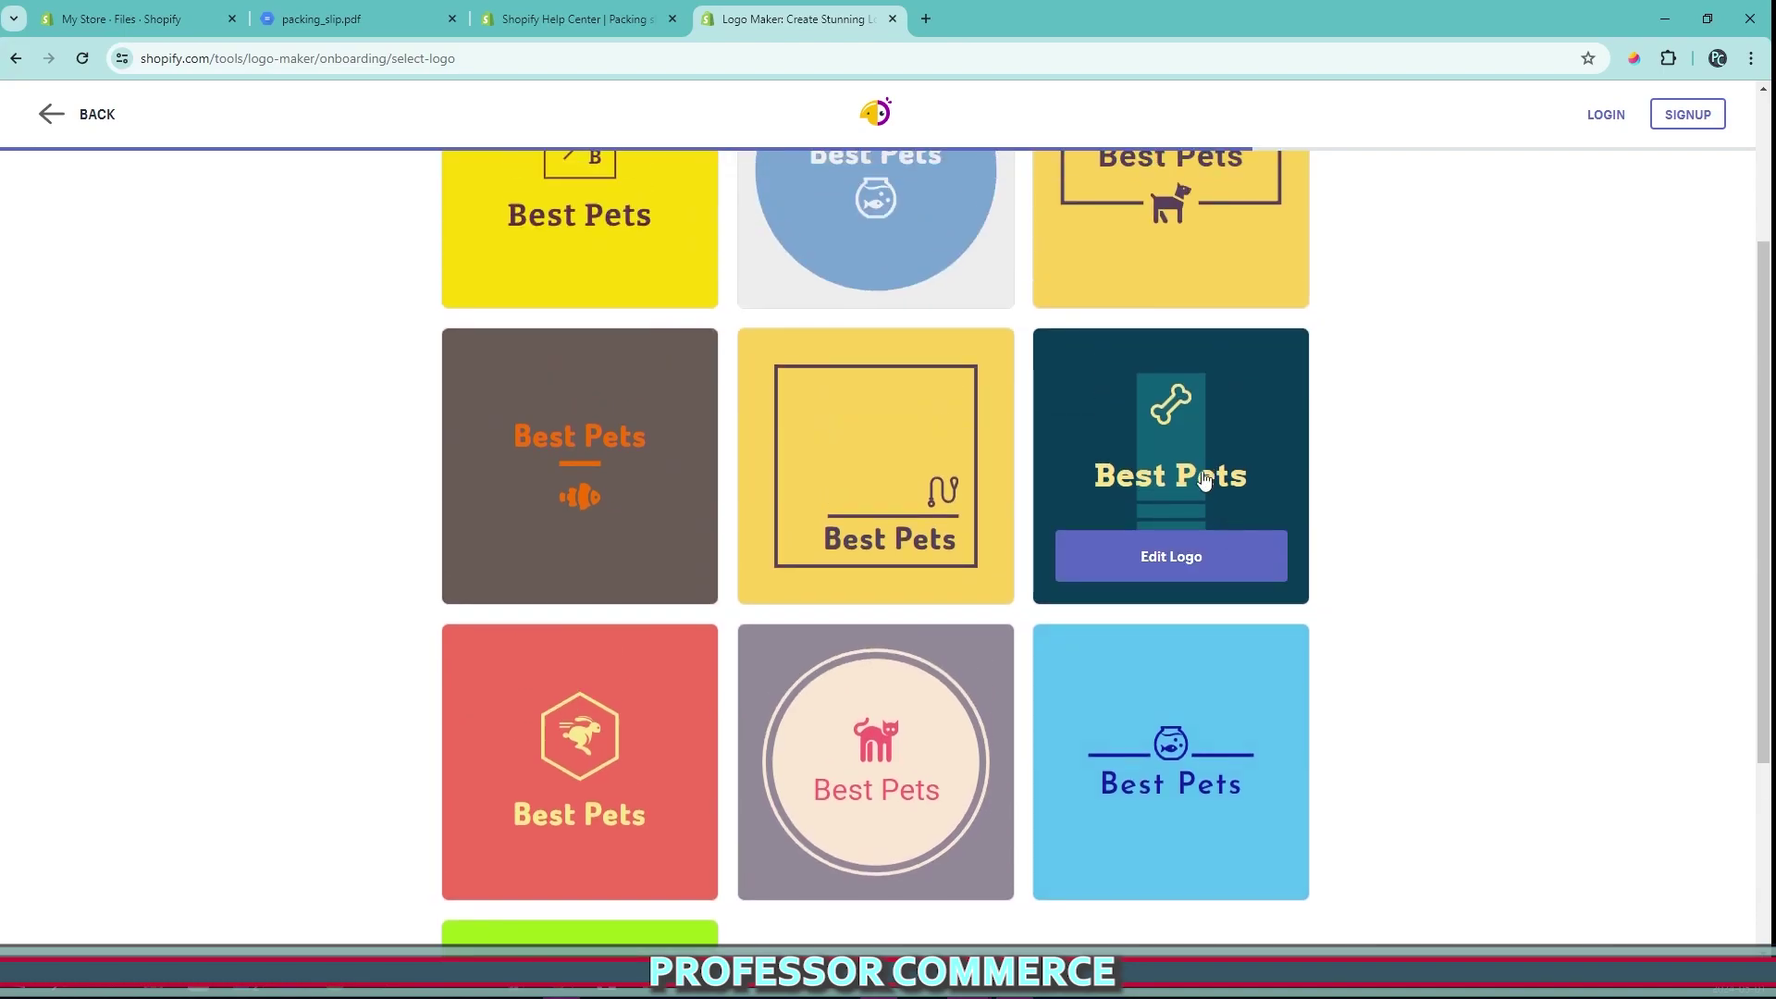
pyautogui.click(1176, 571)
pyautogui.click(26, 289)
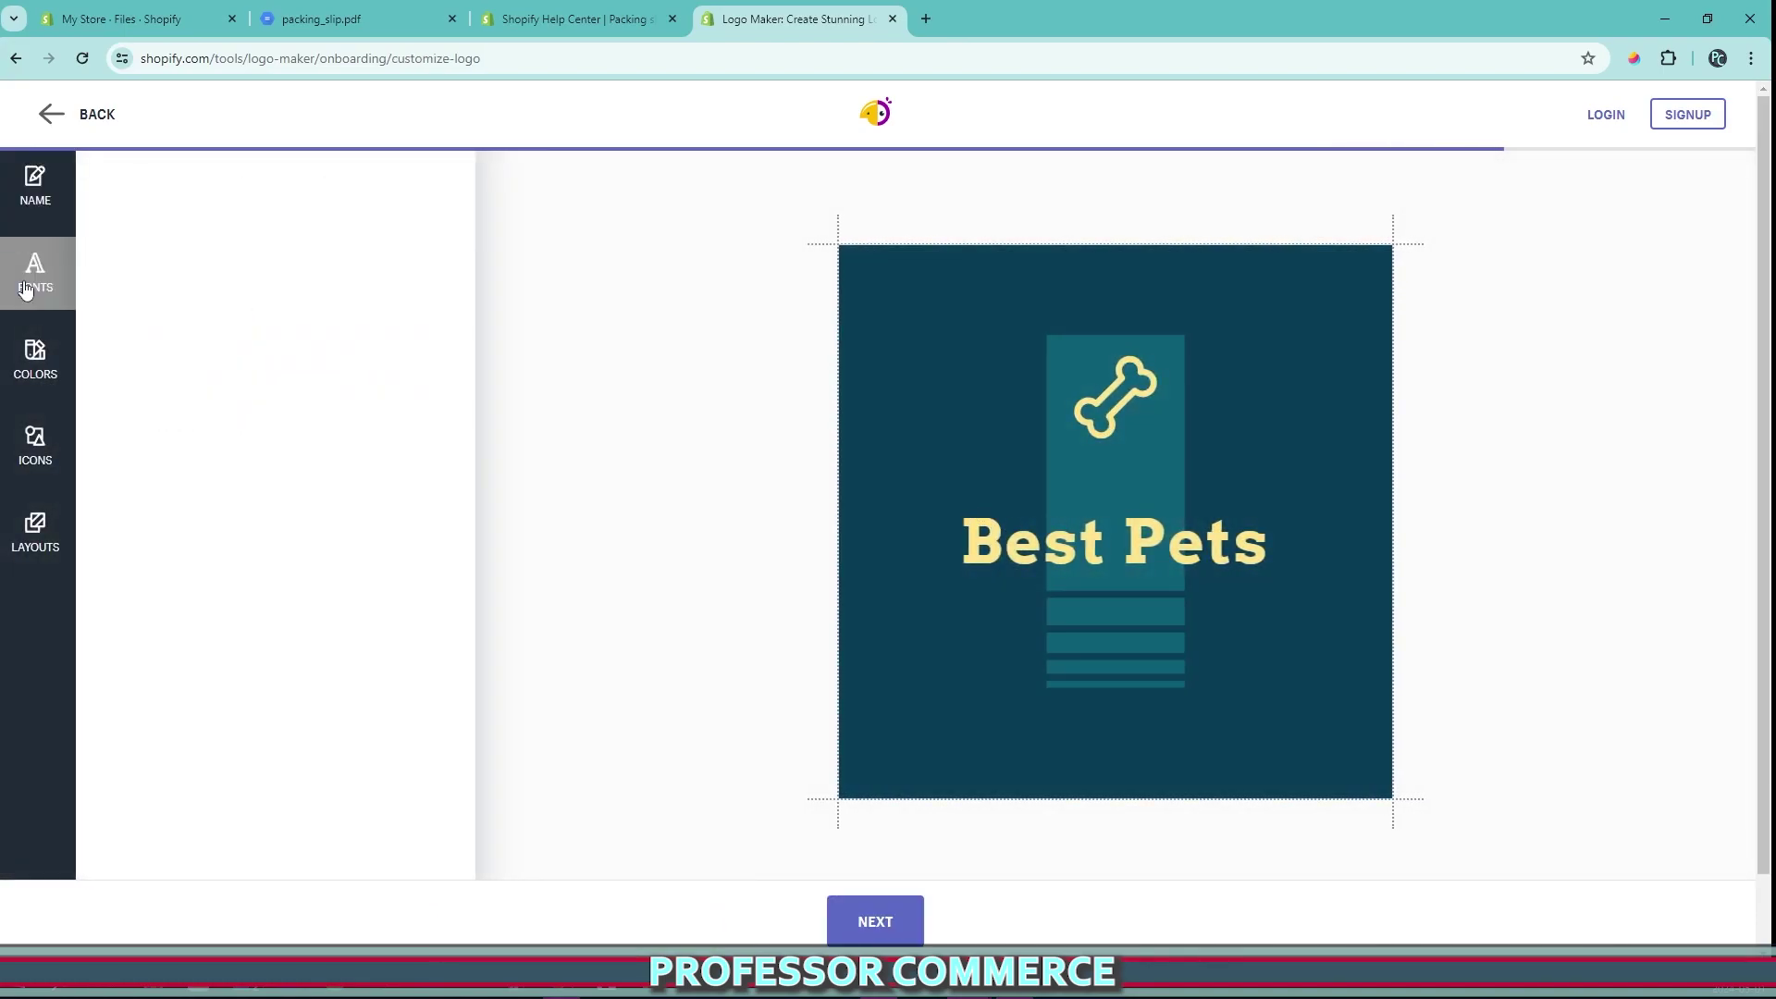
pyautogui.click(37, 359)
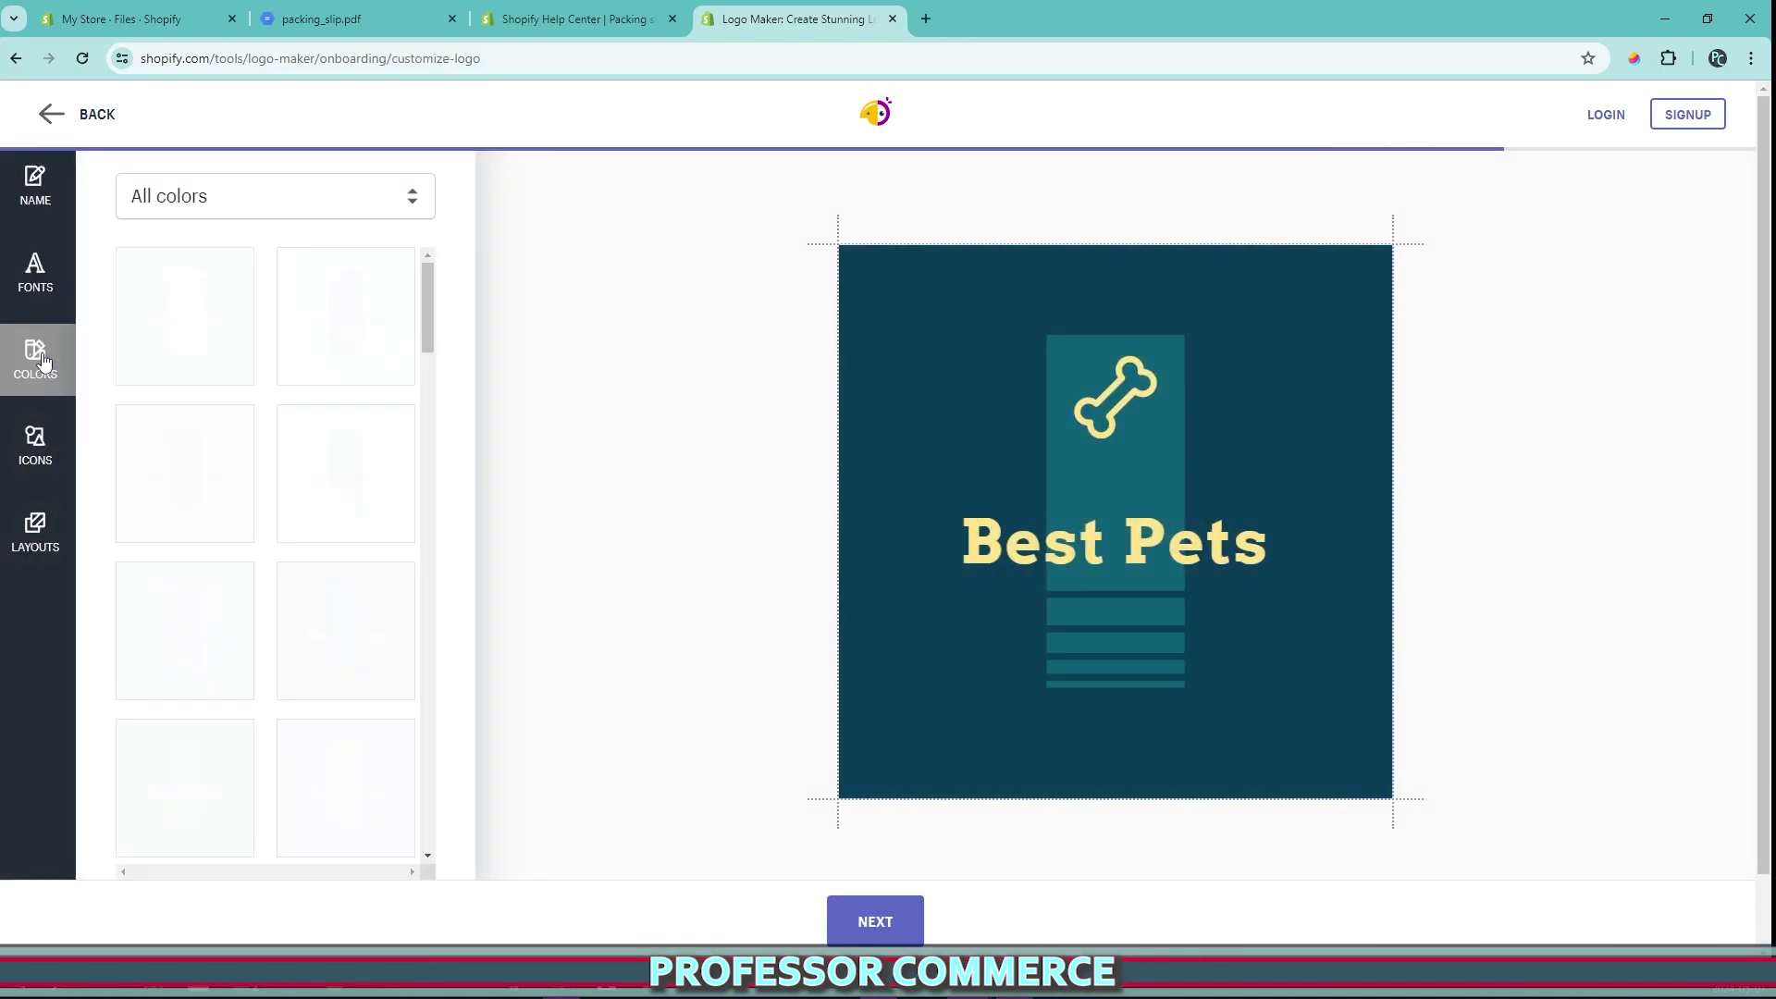
pyautogui.click(39, 454)
pyautogui.click(265, 197)
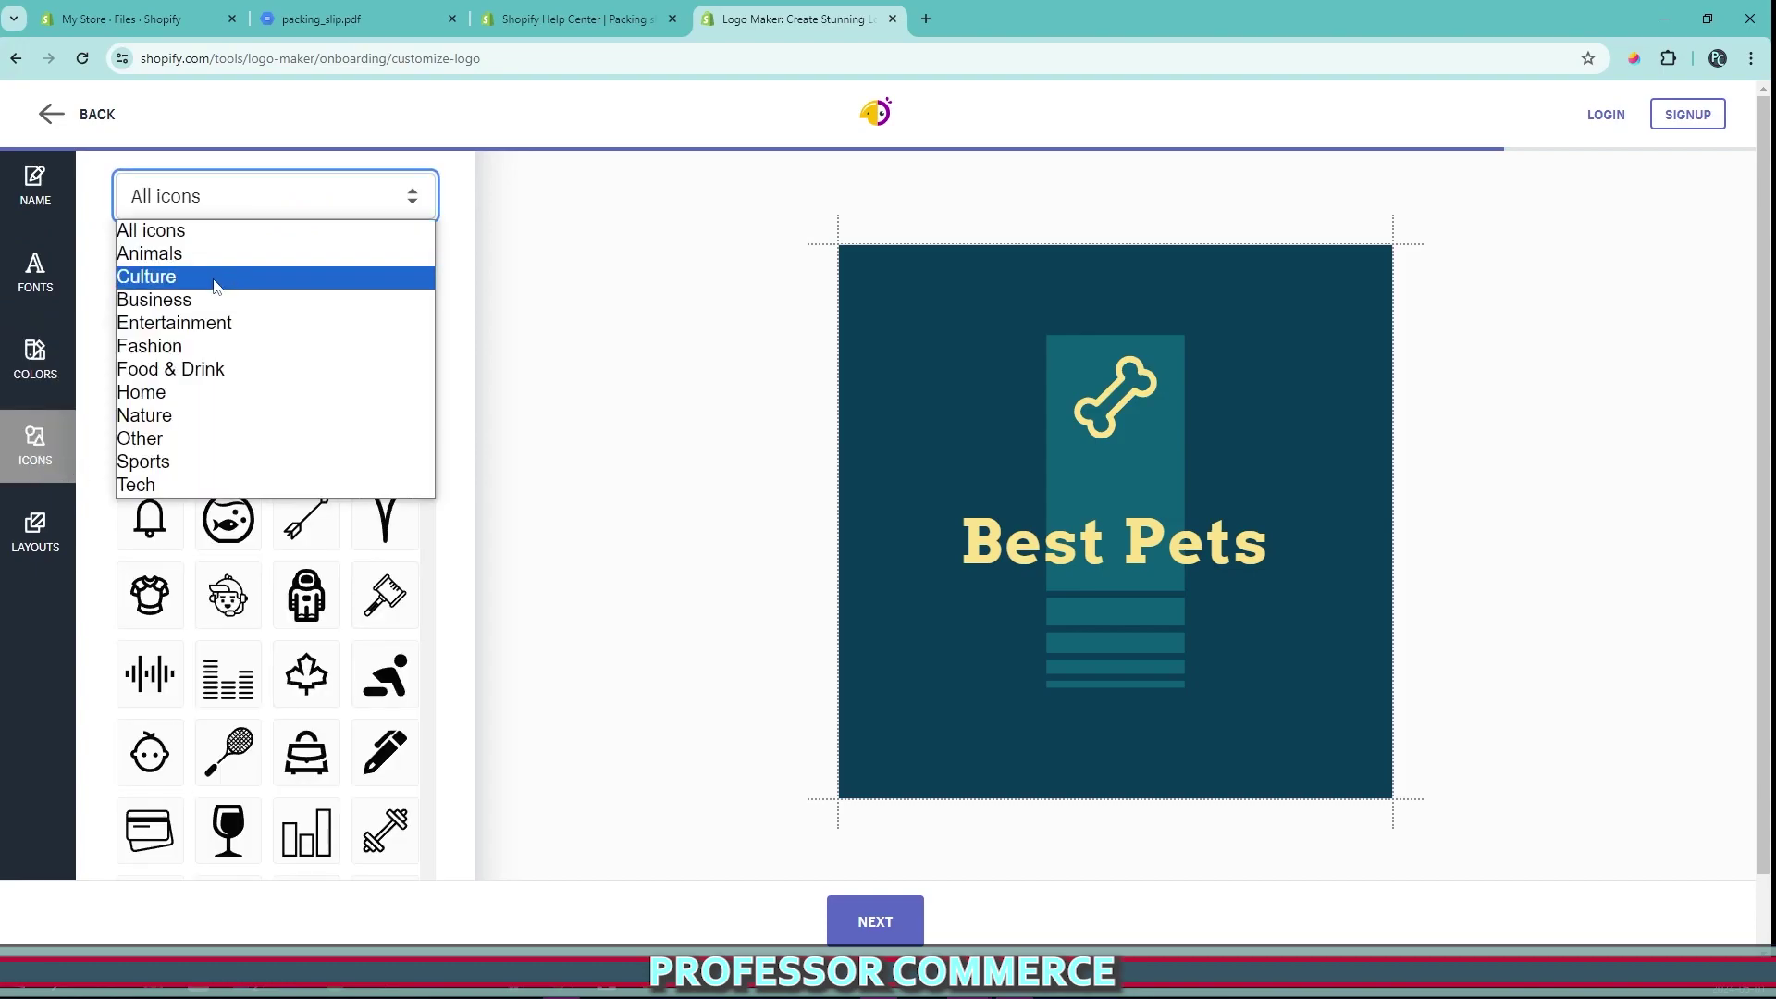
pyautogui.click(211, 254)
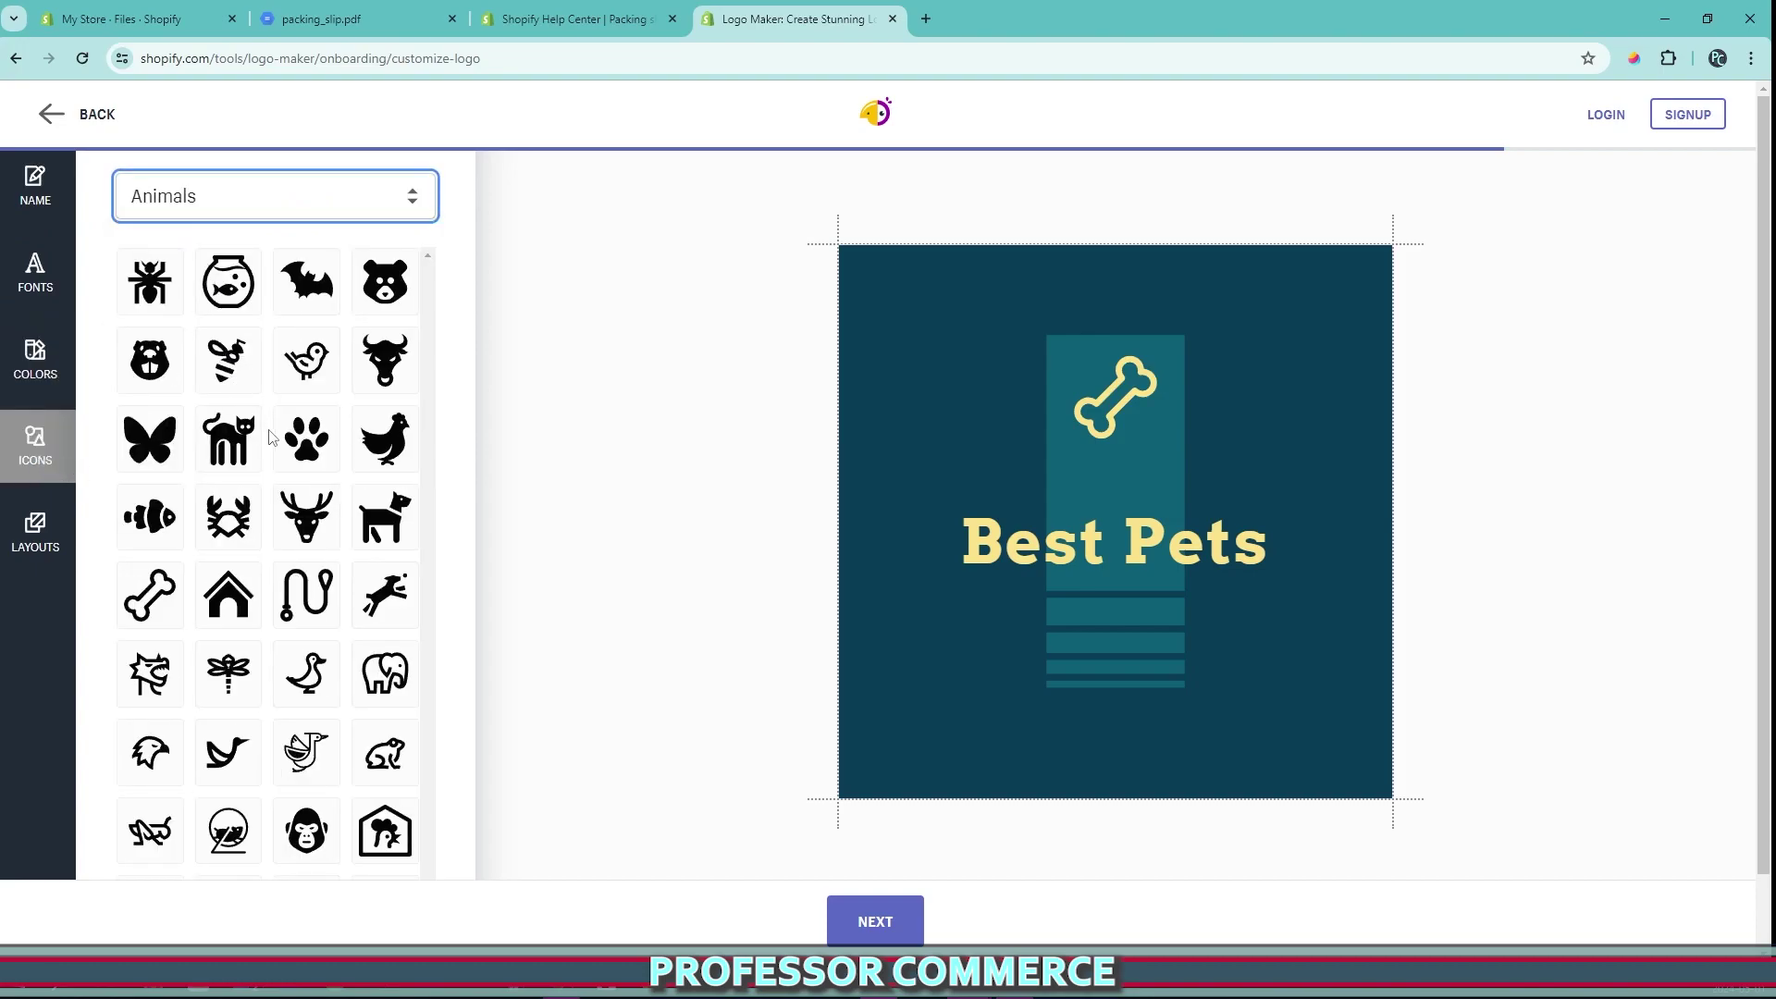
pyautogui.click(383, 601)
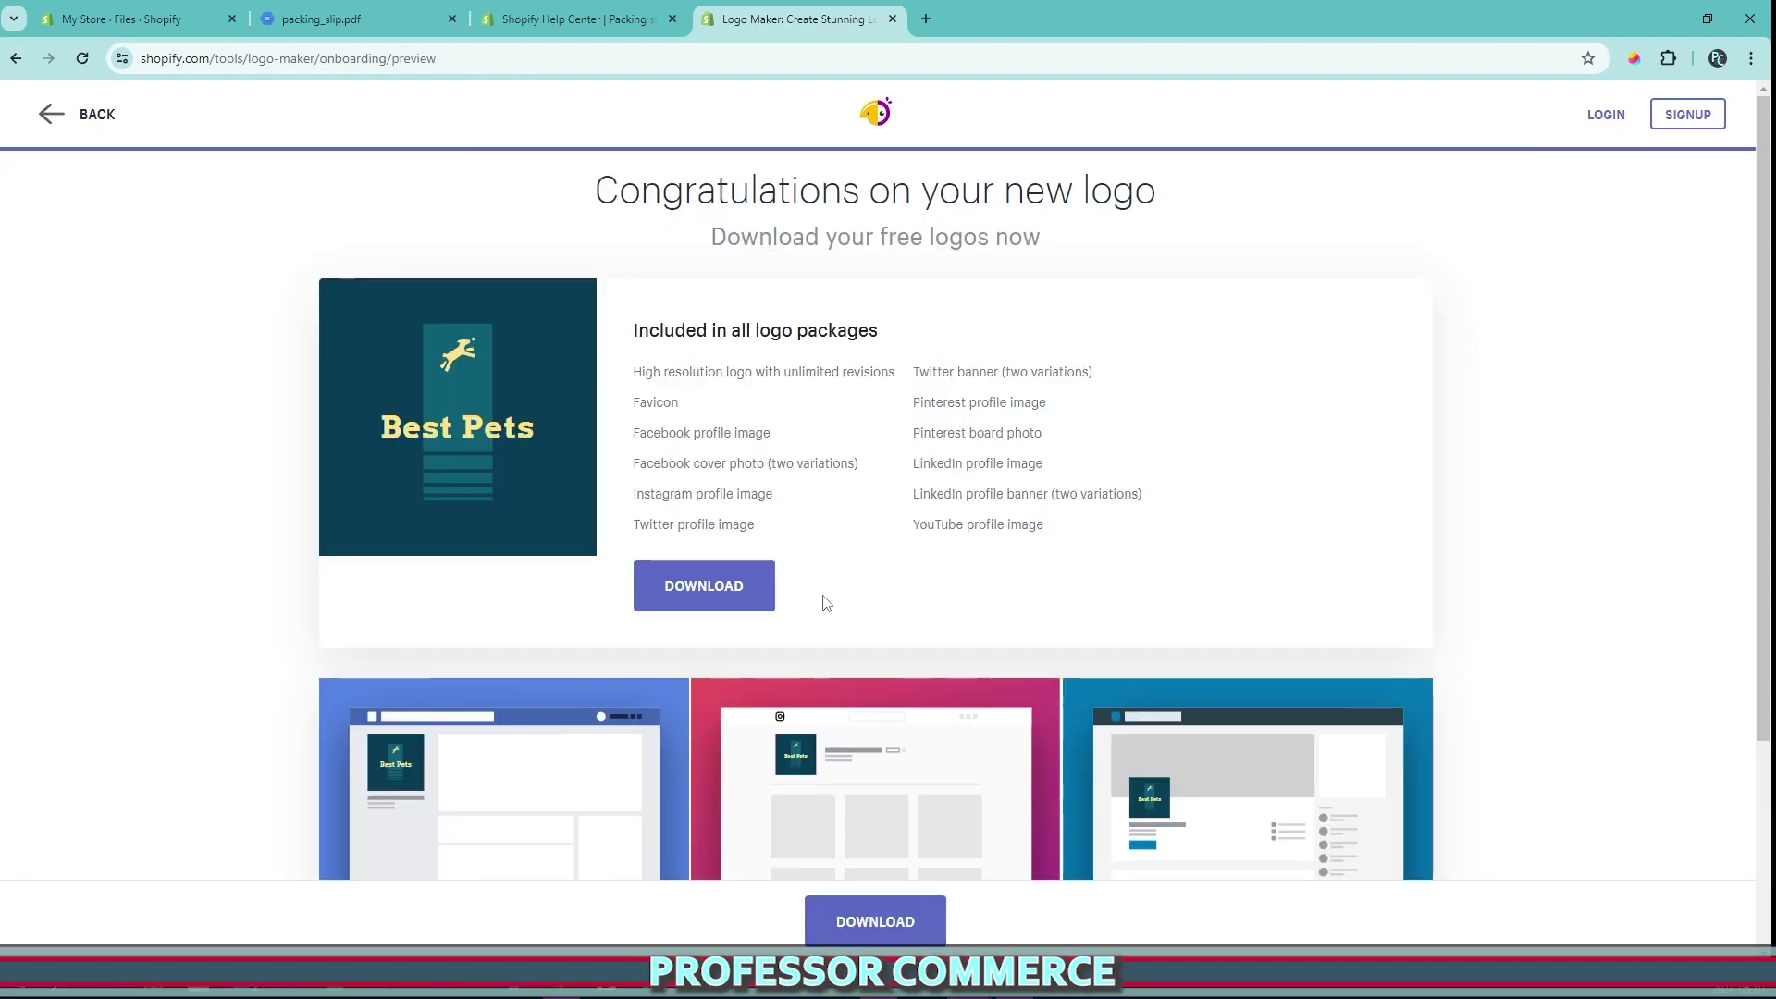
pyautogui.click(866, 921)
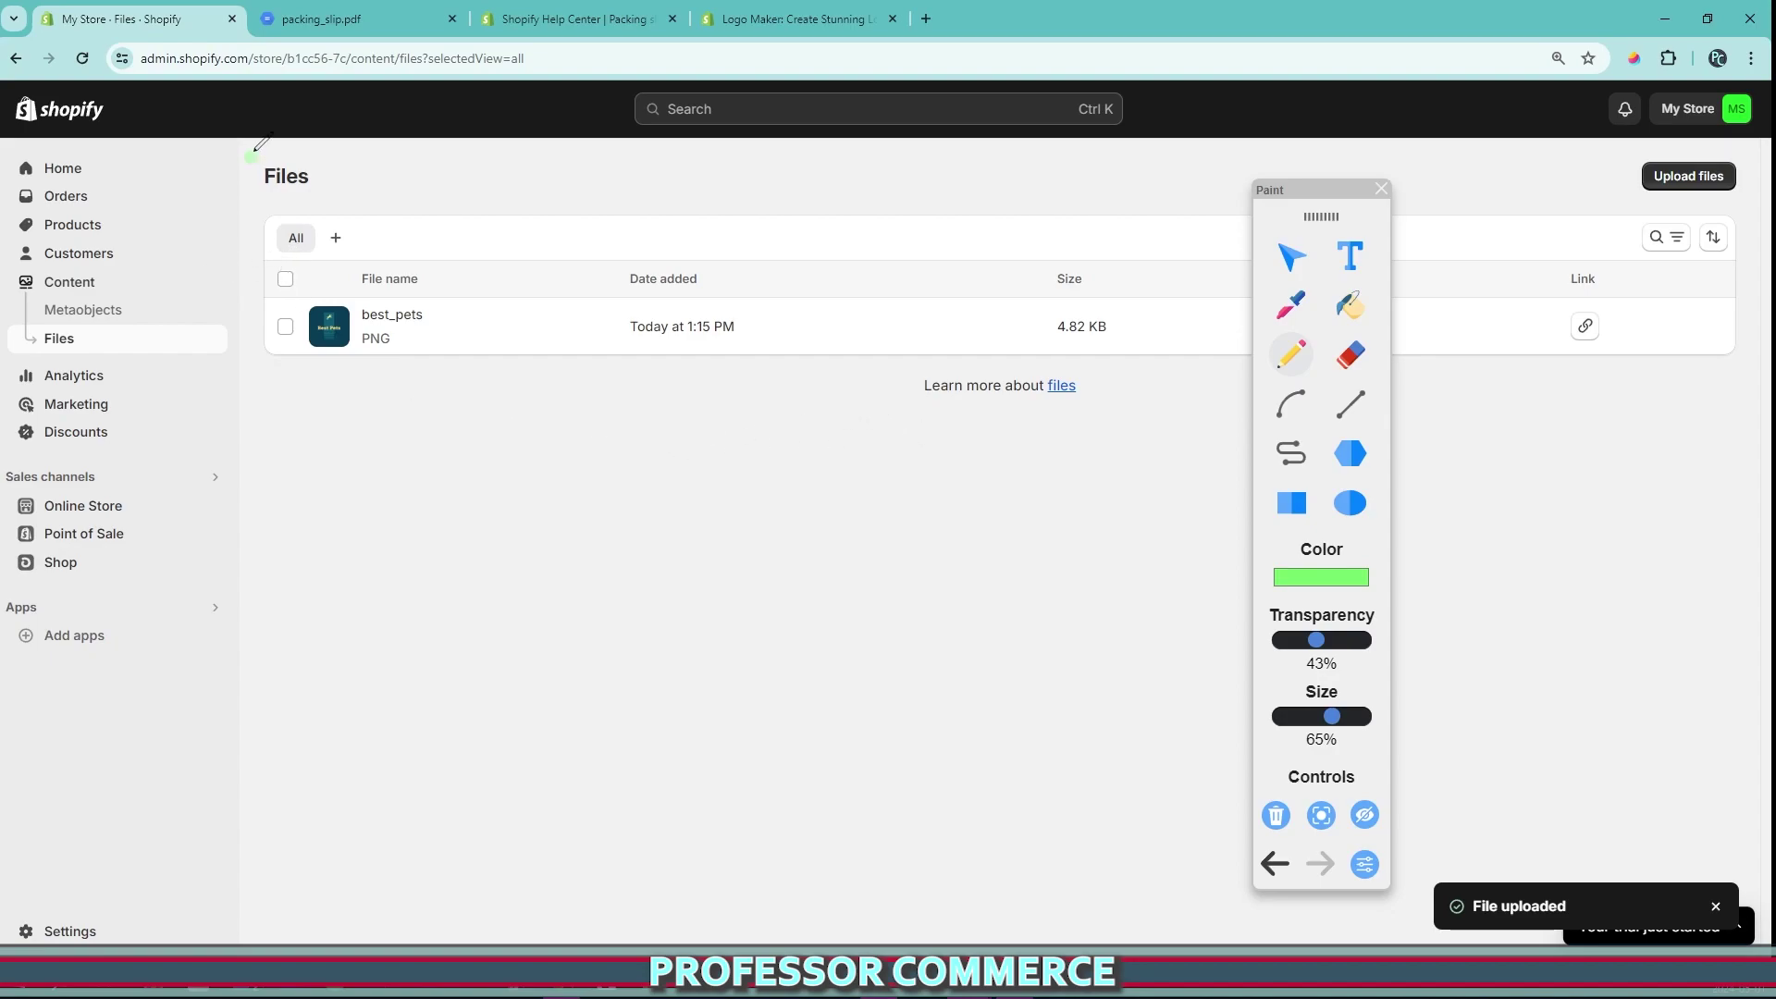
# - Mark the uploaded best_pets file row and its link icon, then return to the packing slip article
pyautogui.moveTo(248, 152)
pyautogui.mouseDown()
pyautogui.moveTo(236, 236)
pyautogui.moveTo(264, 150)
pyautogui.mouseUp()
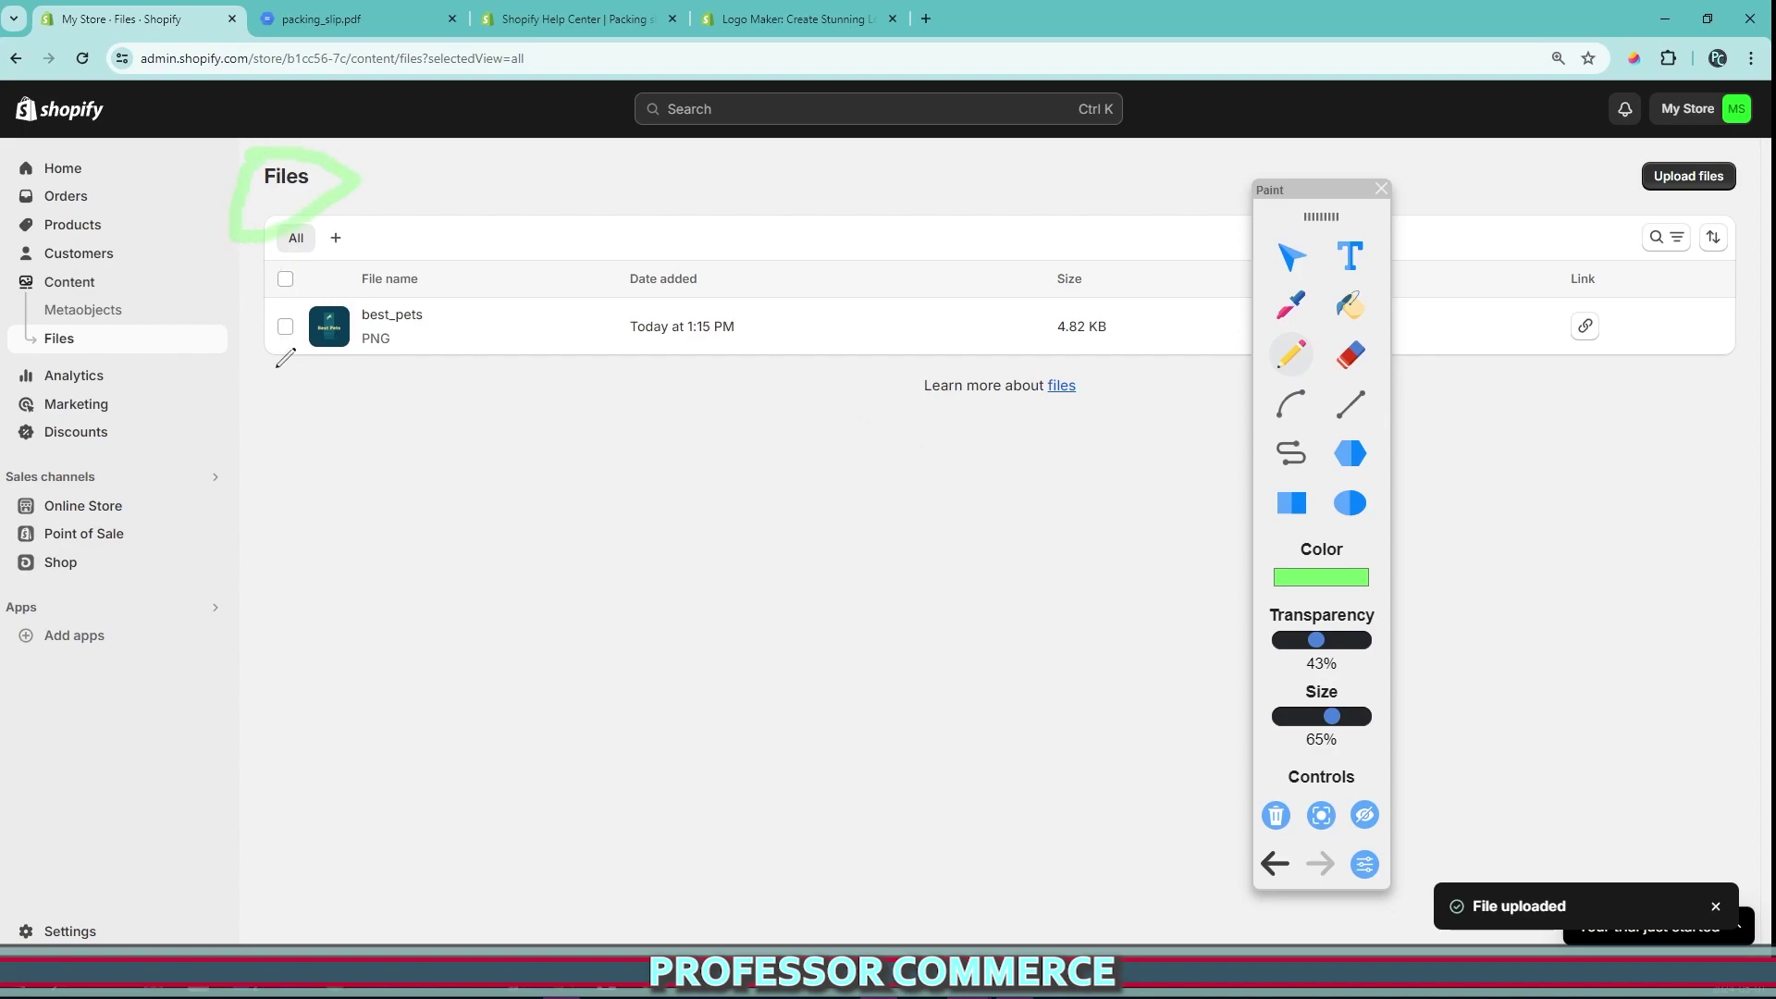
pyautogui.moveTo(264, 371)
pyautogui.mouseDown()
pyautogui.moveTo(1767, 342)
pyautogui.moveTo(9, 220)
pyautogui.mouseUp()
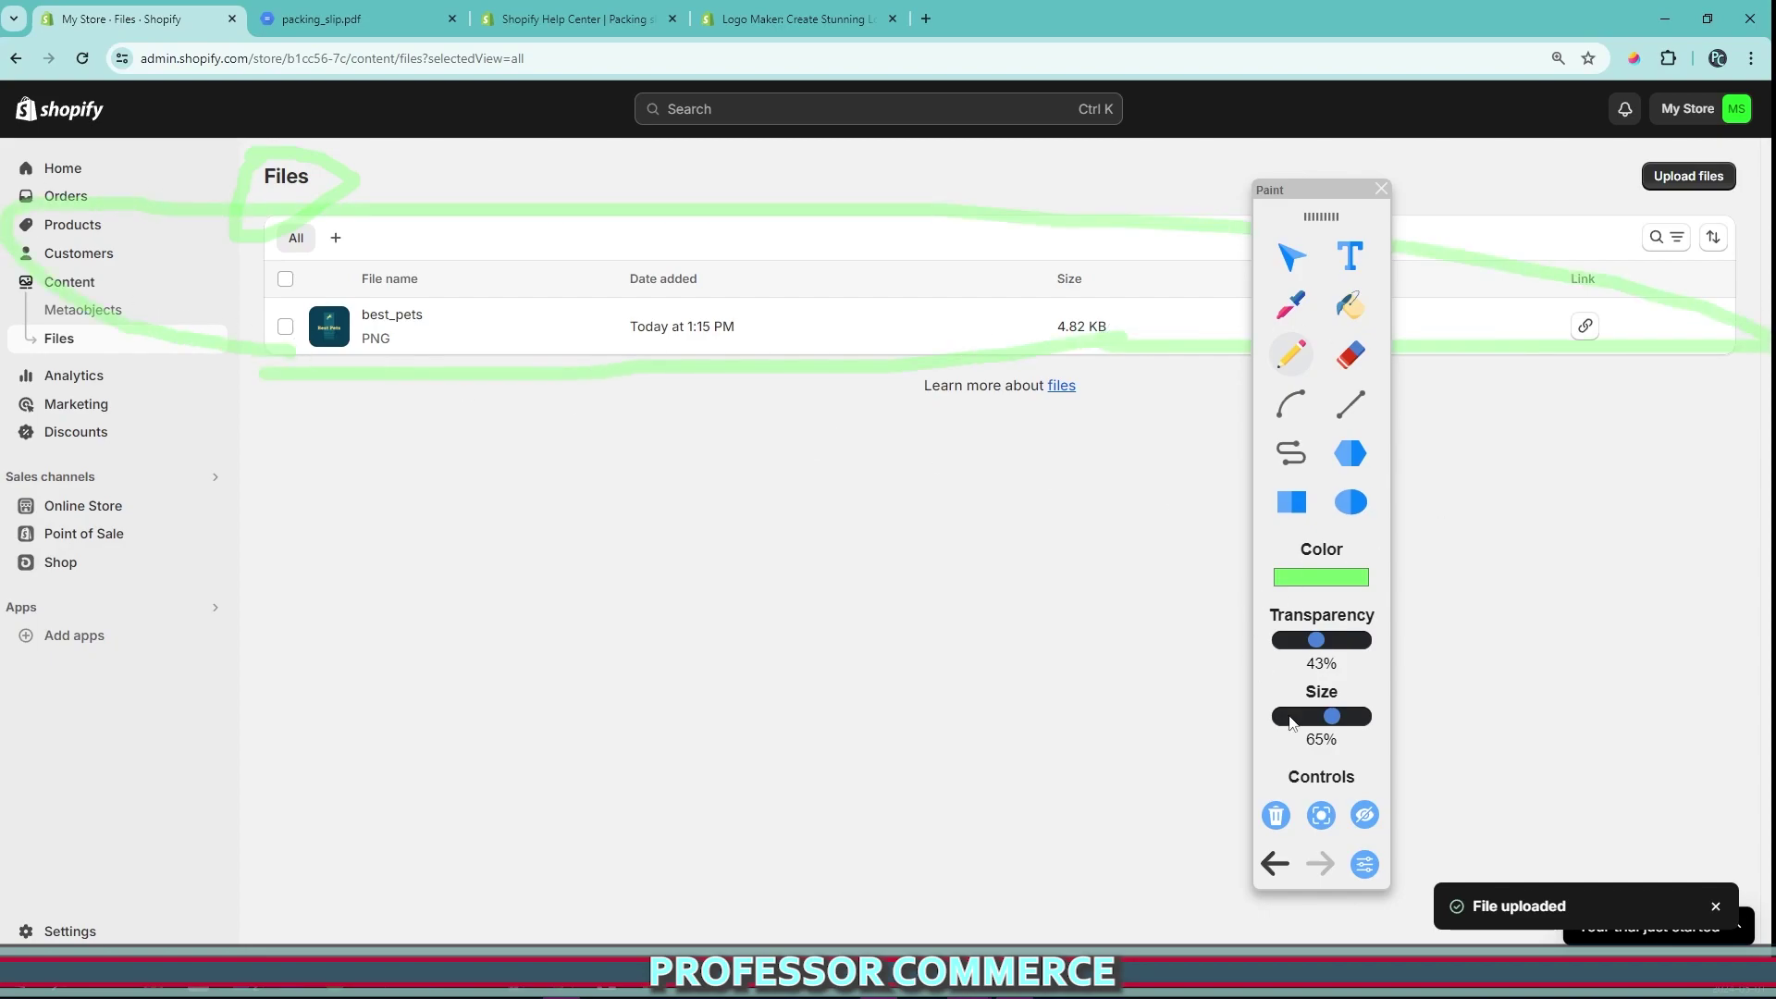
pyautogui.click(1275, 814)
pyautogui.moveTo(1543, 220)
pyautogui.mouseDown()
pyautogui.moveTo(1605, 356)
pyautogui.moveTo(1633, 268)
pyautogui.moveTo(1538, 220)
pyautogui.mouseUp()
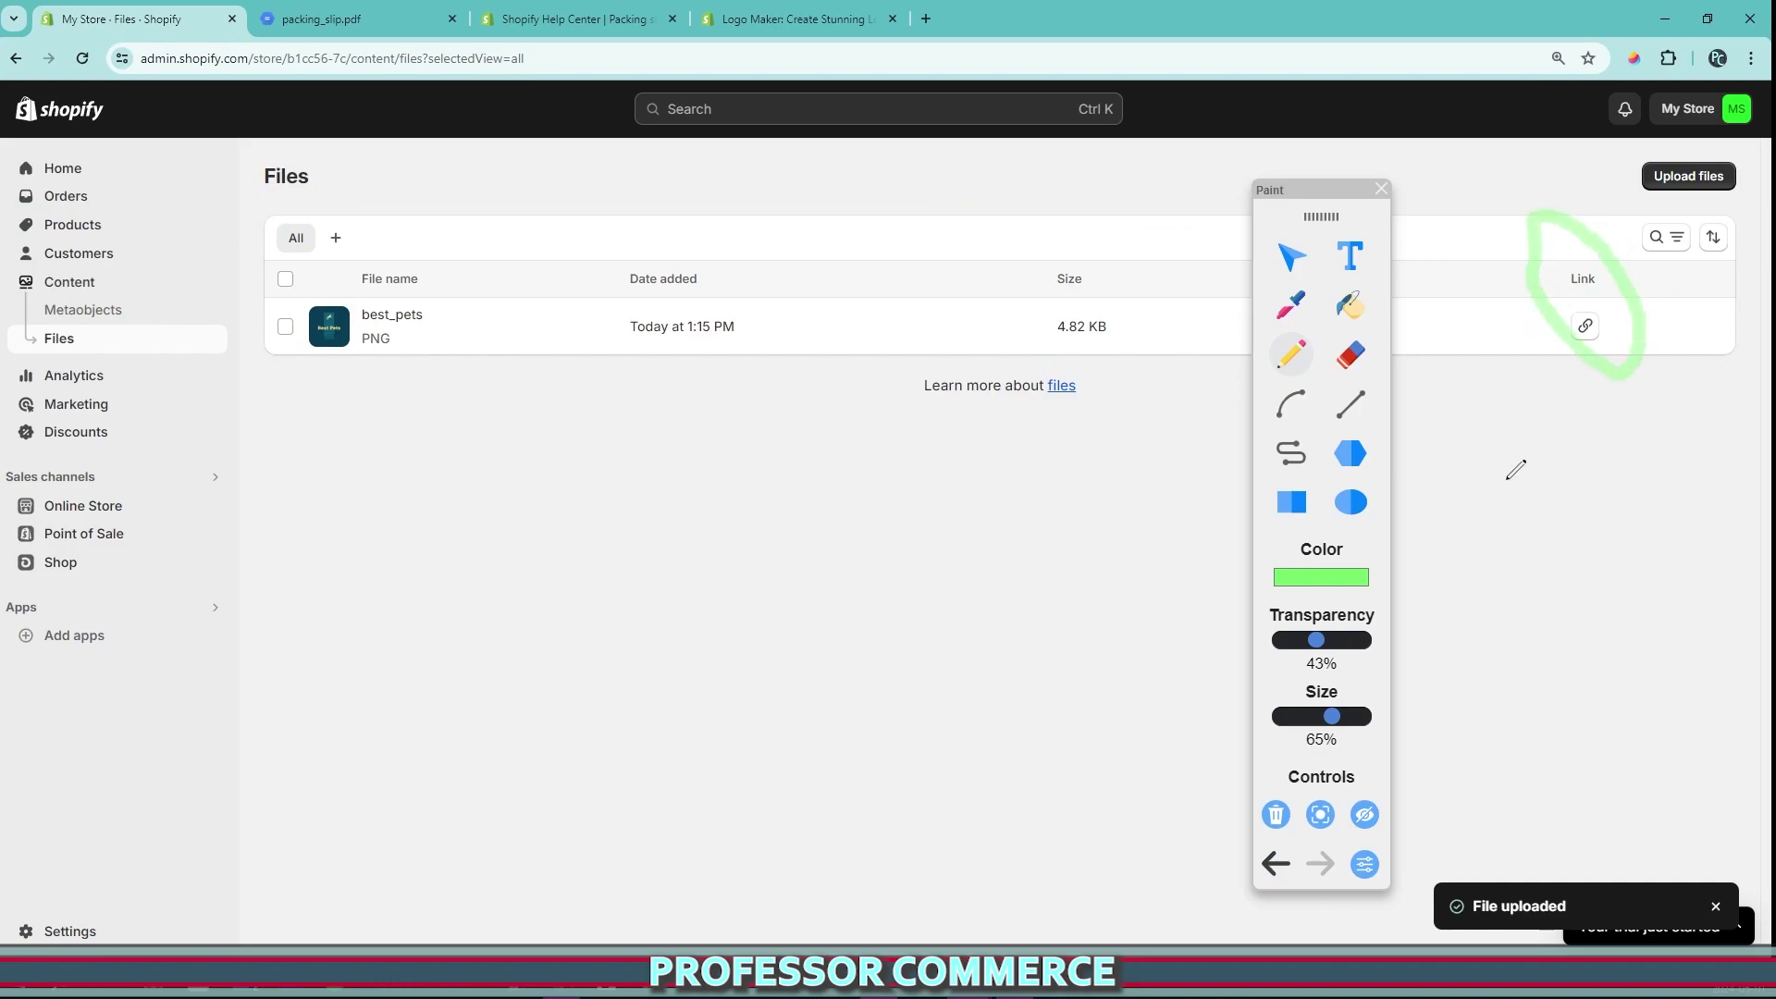
pyautogui.moveTo(1508, 476)
pyautogui.mouseDown()
pyautogui.moveTo(1589, 333)
pyautogui.moveTo(1601, 413)
pyautogui.mouseUp()
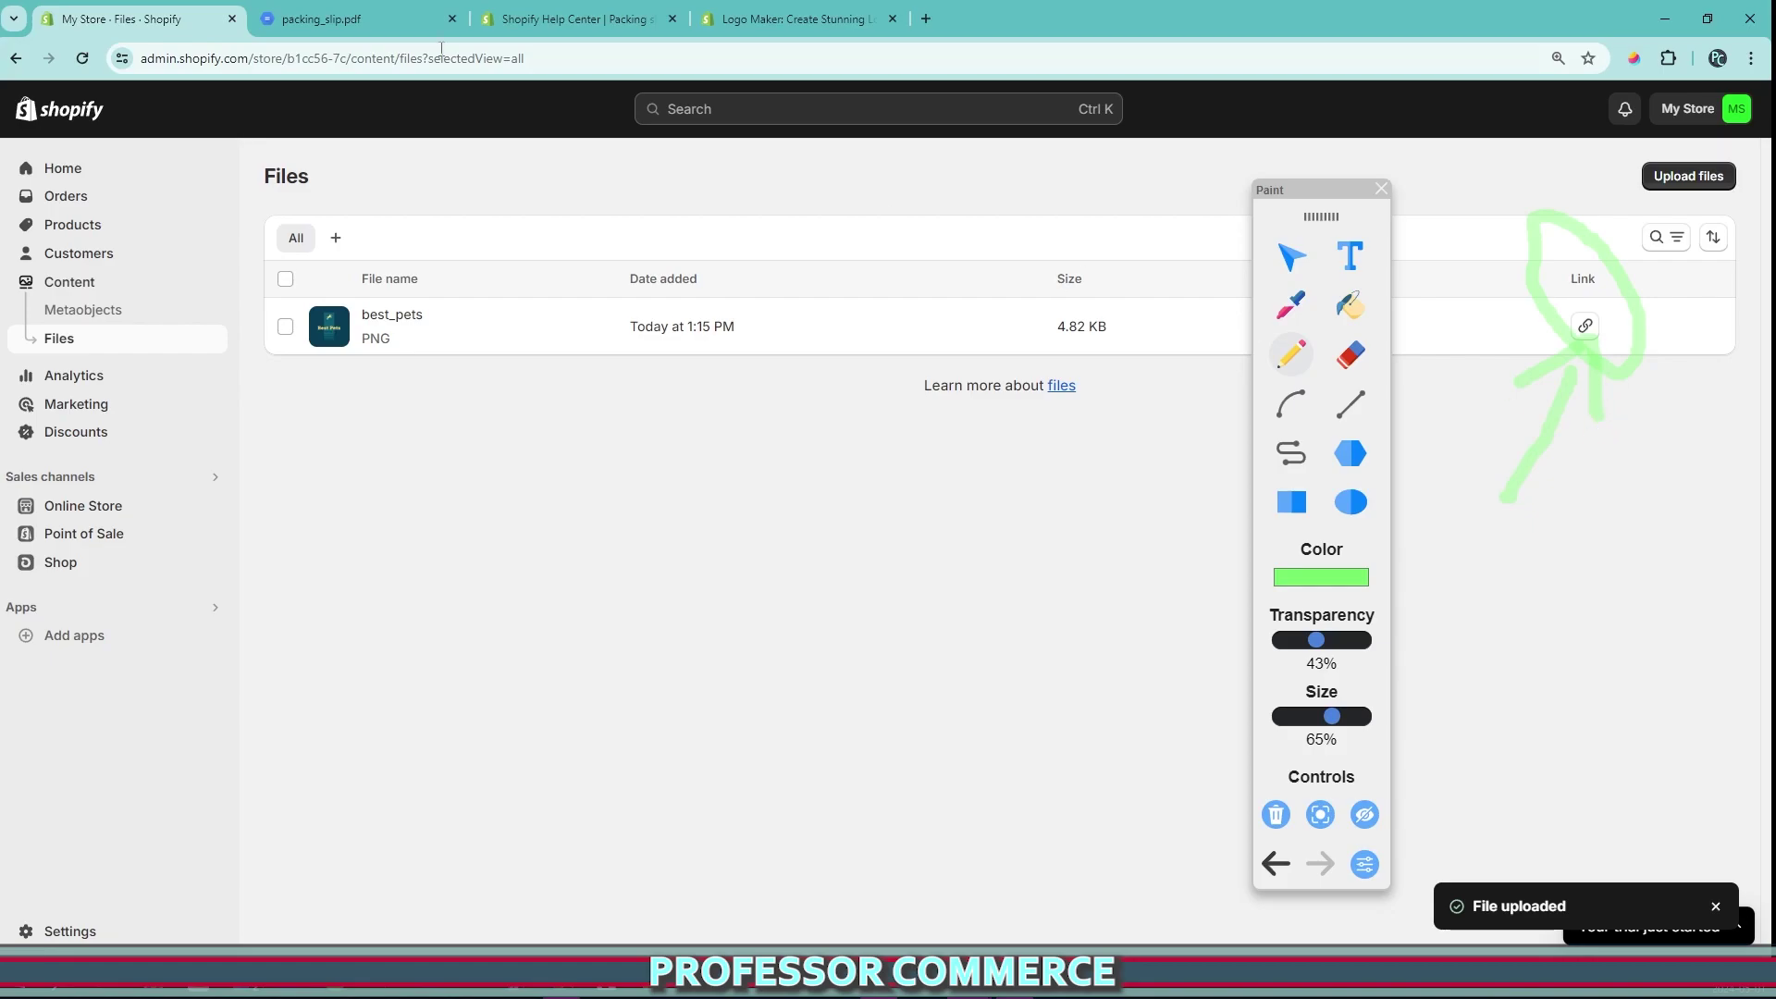
pyautogui.click(573, 19)
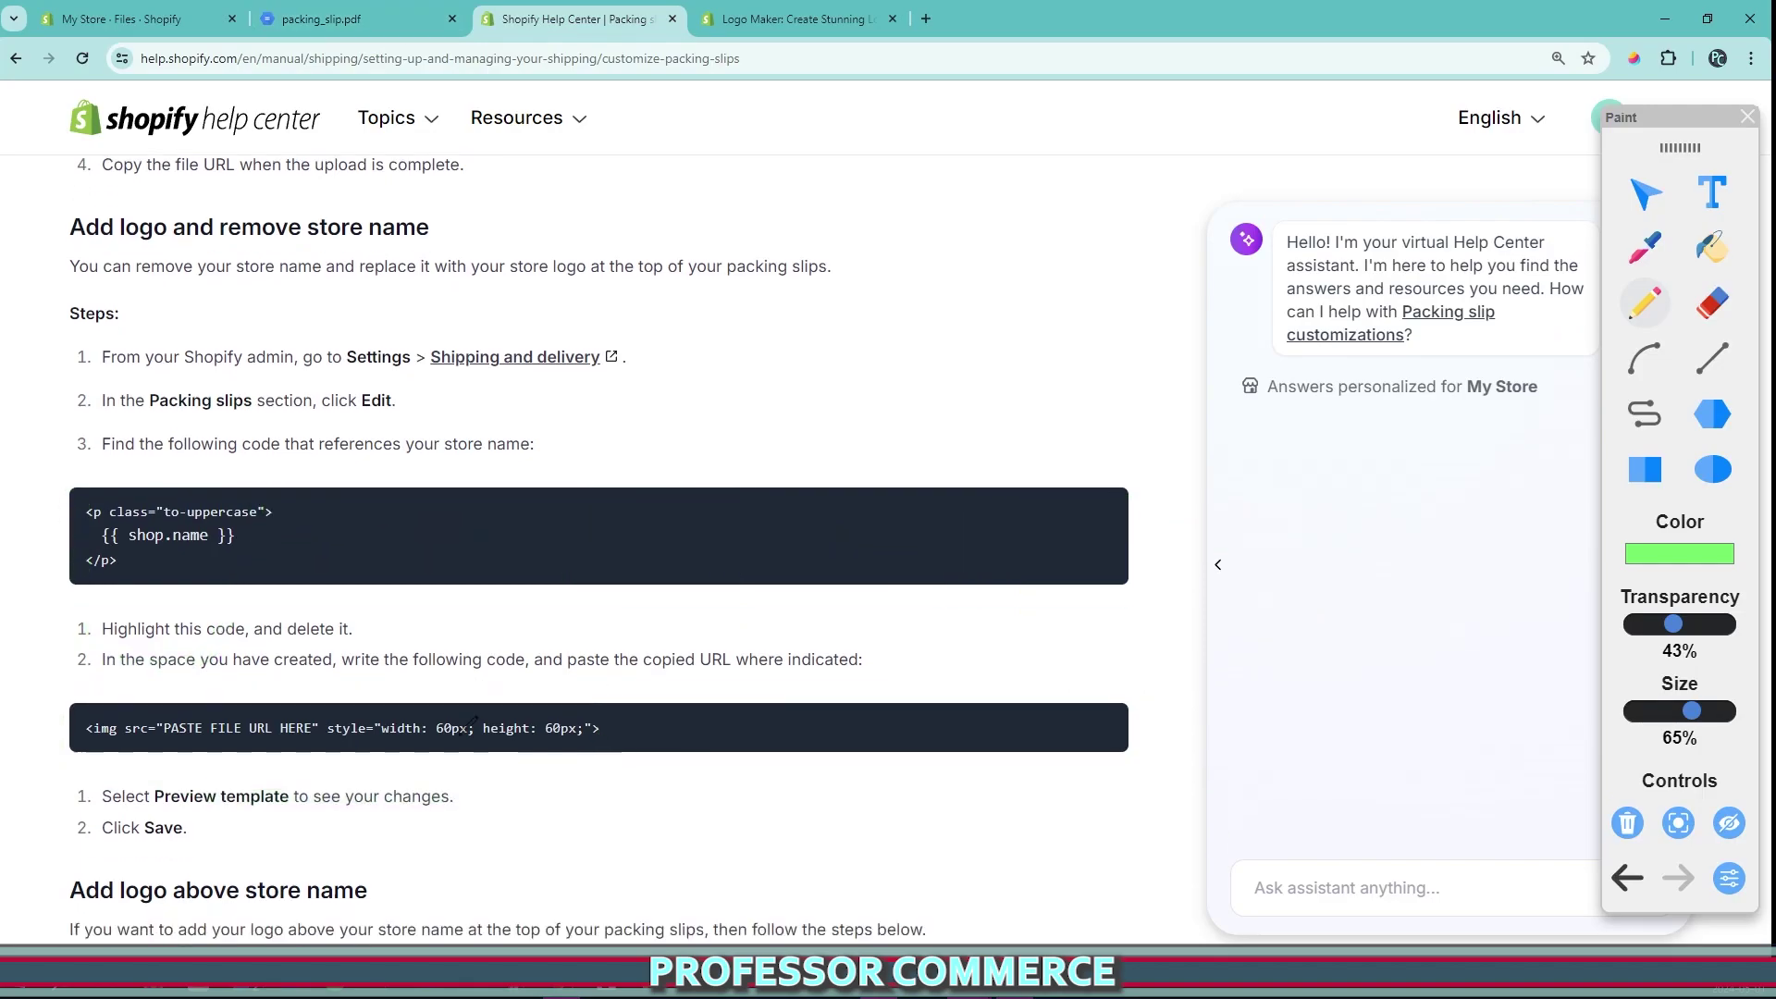
# - Underline the Settings > Shipping and delivery step in the help article, then clear the marks
pyautogui.scroll(-2, 470, 724)
pyautogui.moveTo(542, 457)
pyautogui.mouseDown()
pyautogui.moveTo(828, 443)
pyautogui.moveTo(603, 446)
pyautogui.mouseUp()
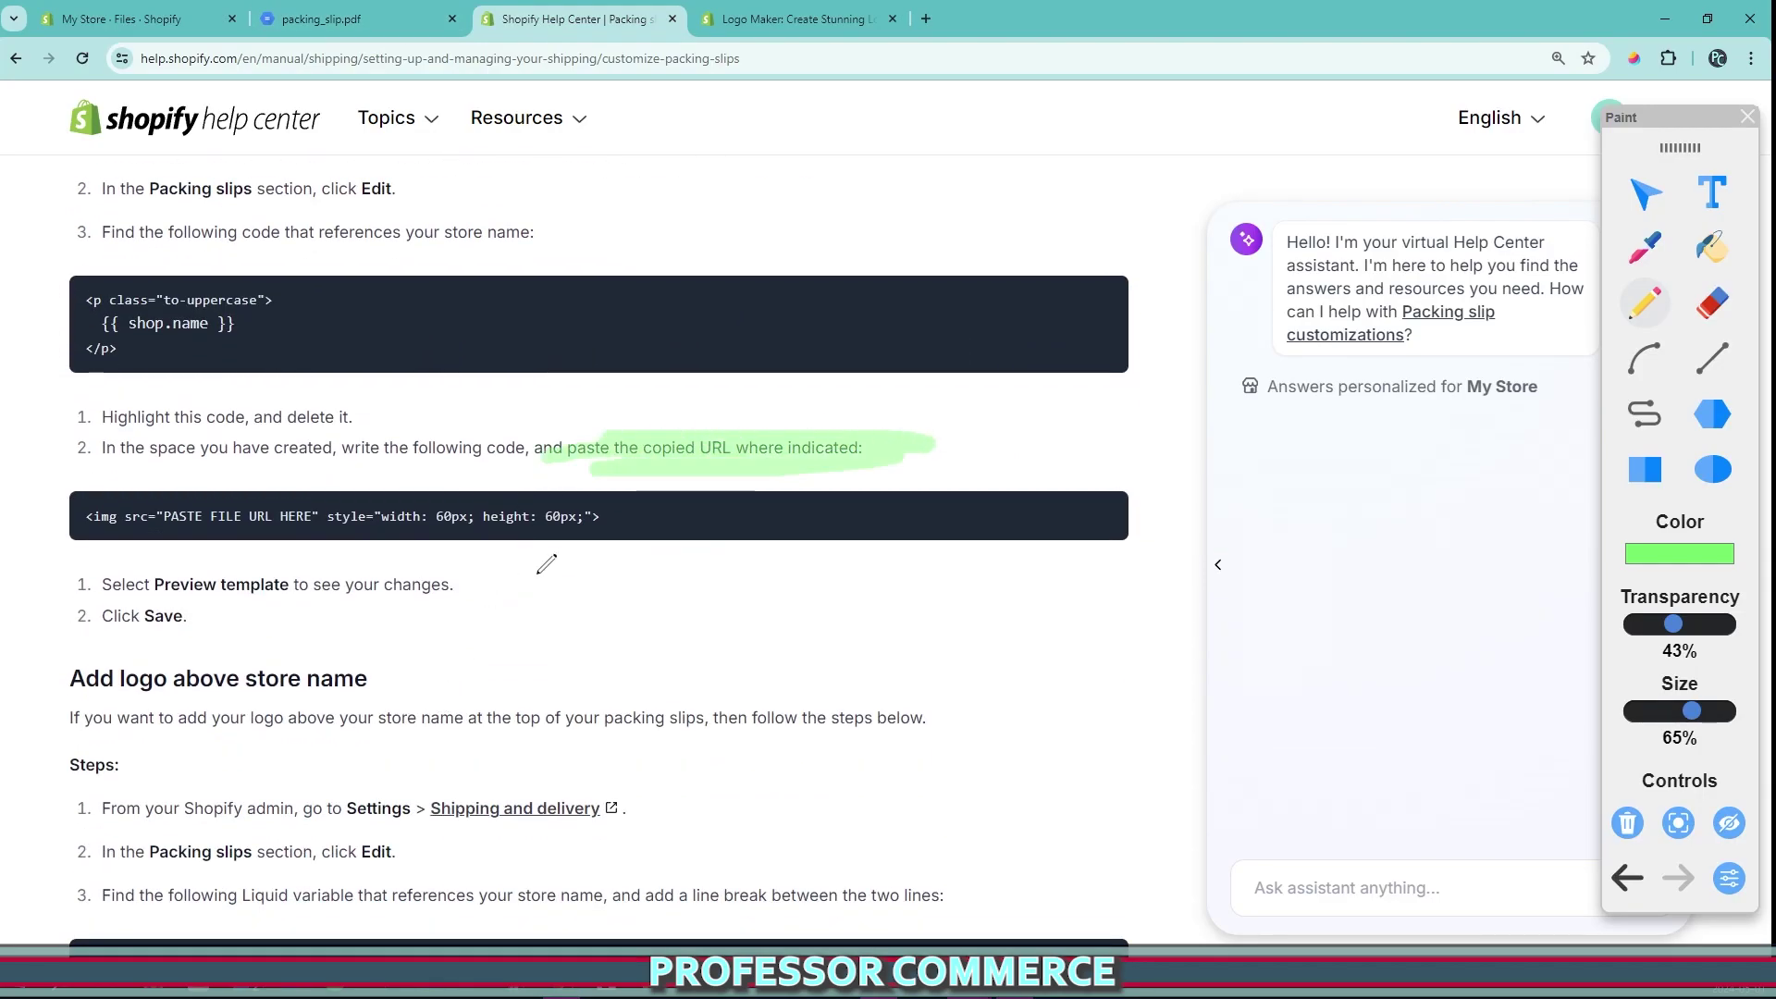
pyautogui.scroll(2, 554, 589)
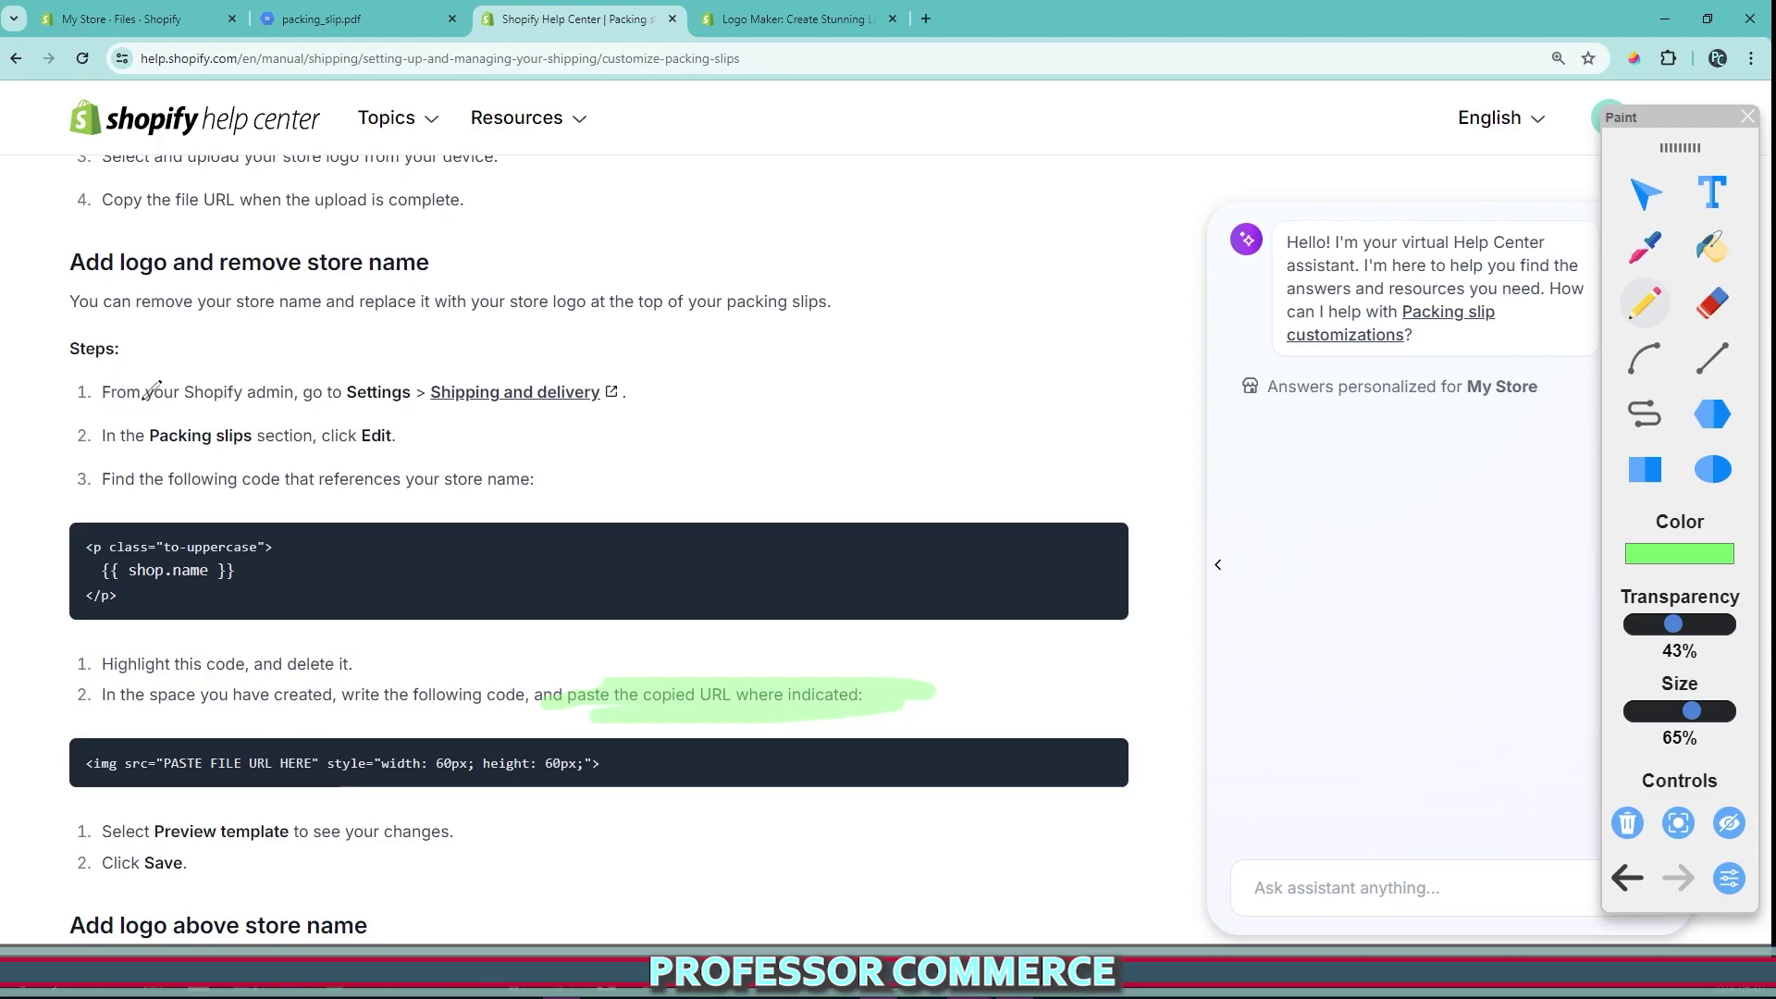
pyautogui.moveTo(329, 392); pyautogui.dragTo(622, 390)
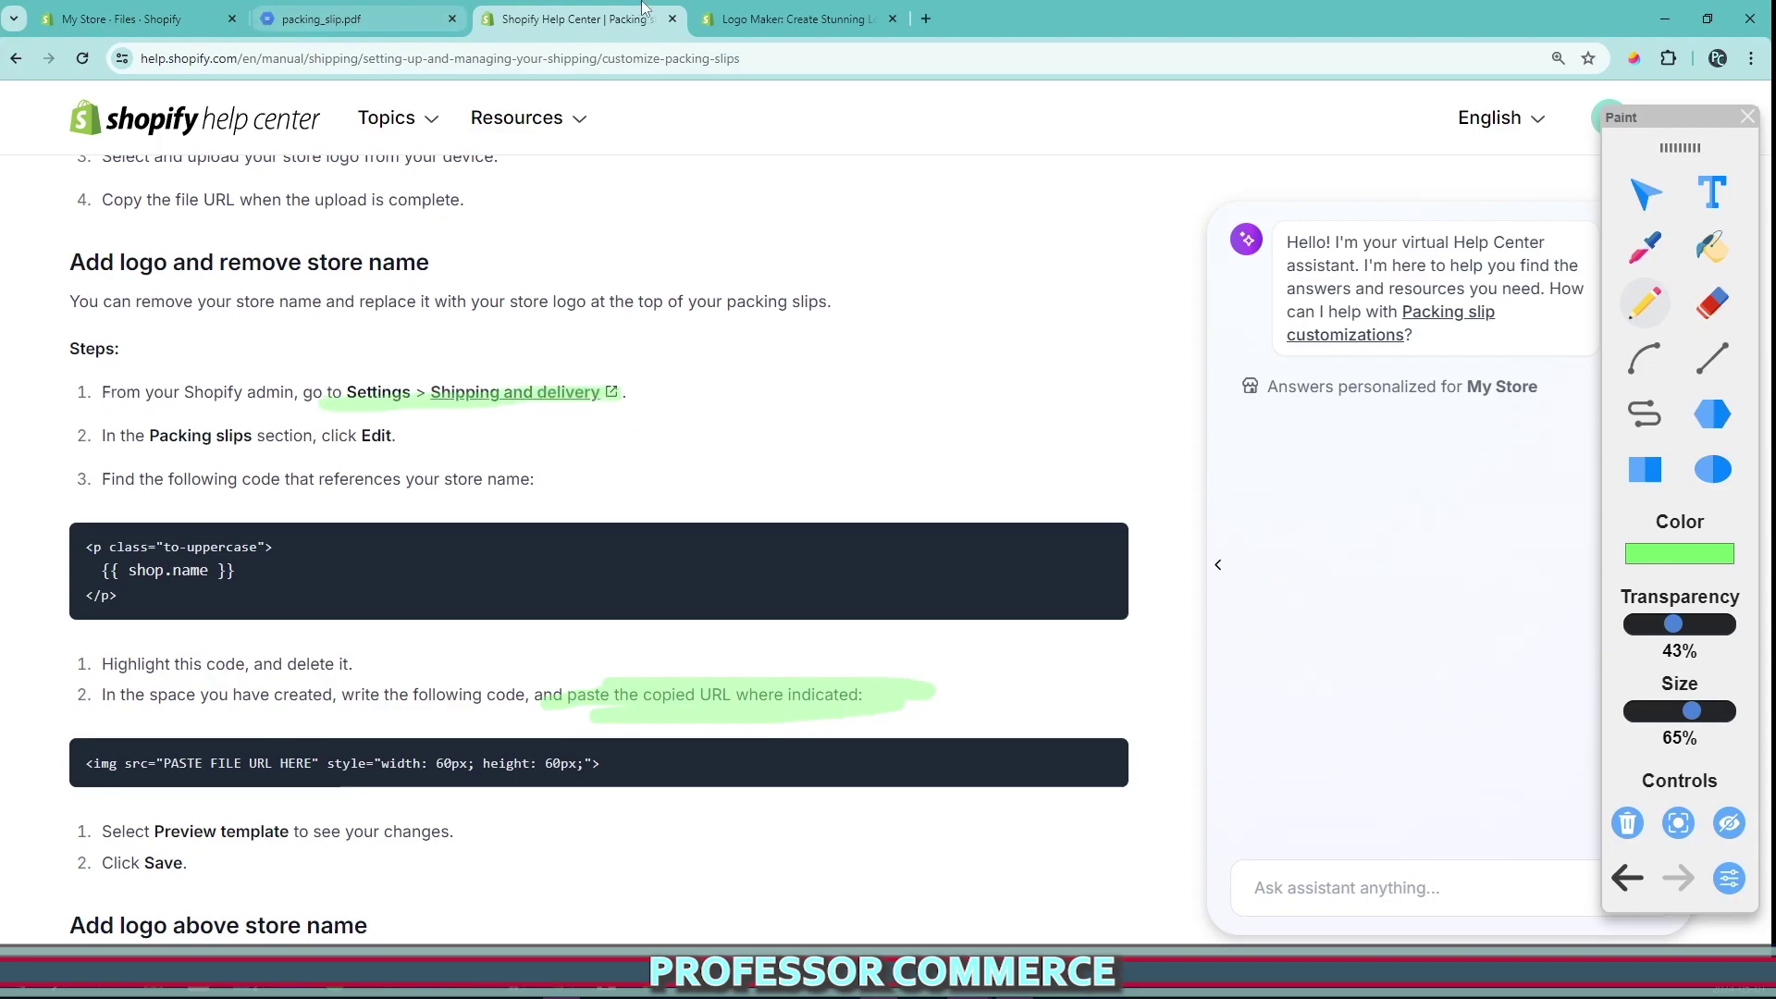
pyautogui.click(1629, 831)
# - Underline the 'Add logo and remove store name' heading, the Packing slips step, and the store-name code instruction
pyautogui.moveTo(66, 275)
pyautogui.mouseDown()
pyautogui.moveTo(481, 273)
pyautogui.moveTo(8, 239)
pyautogui.mouseUp()
pyautogui.scroll(-3, 333, 389)
pyautogui.moveTo(48, 679)
pyautogui.mouseDown()
pyautogui.moveTo(336, 675)
pyautogui.moveTo(222, 727)
pyautogui.moveTo(14, 707)
pyautogui.mouseUp()
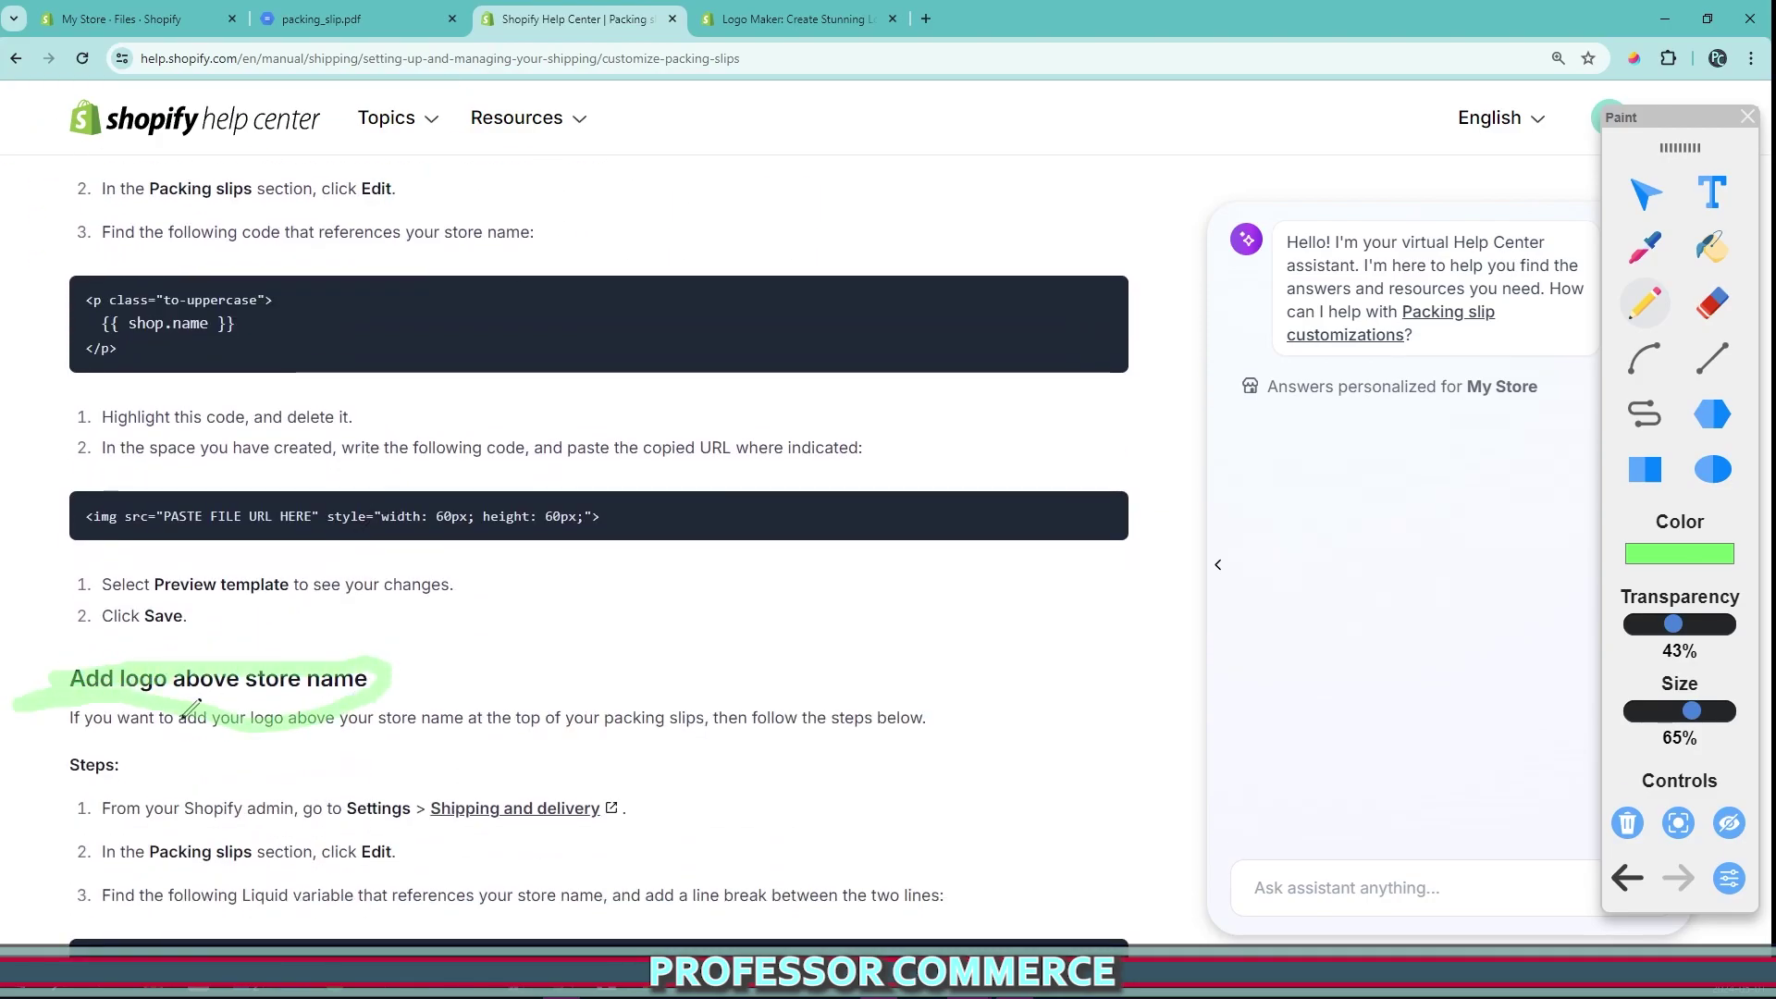
pyautogui.click(1628, 823)
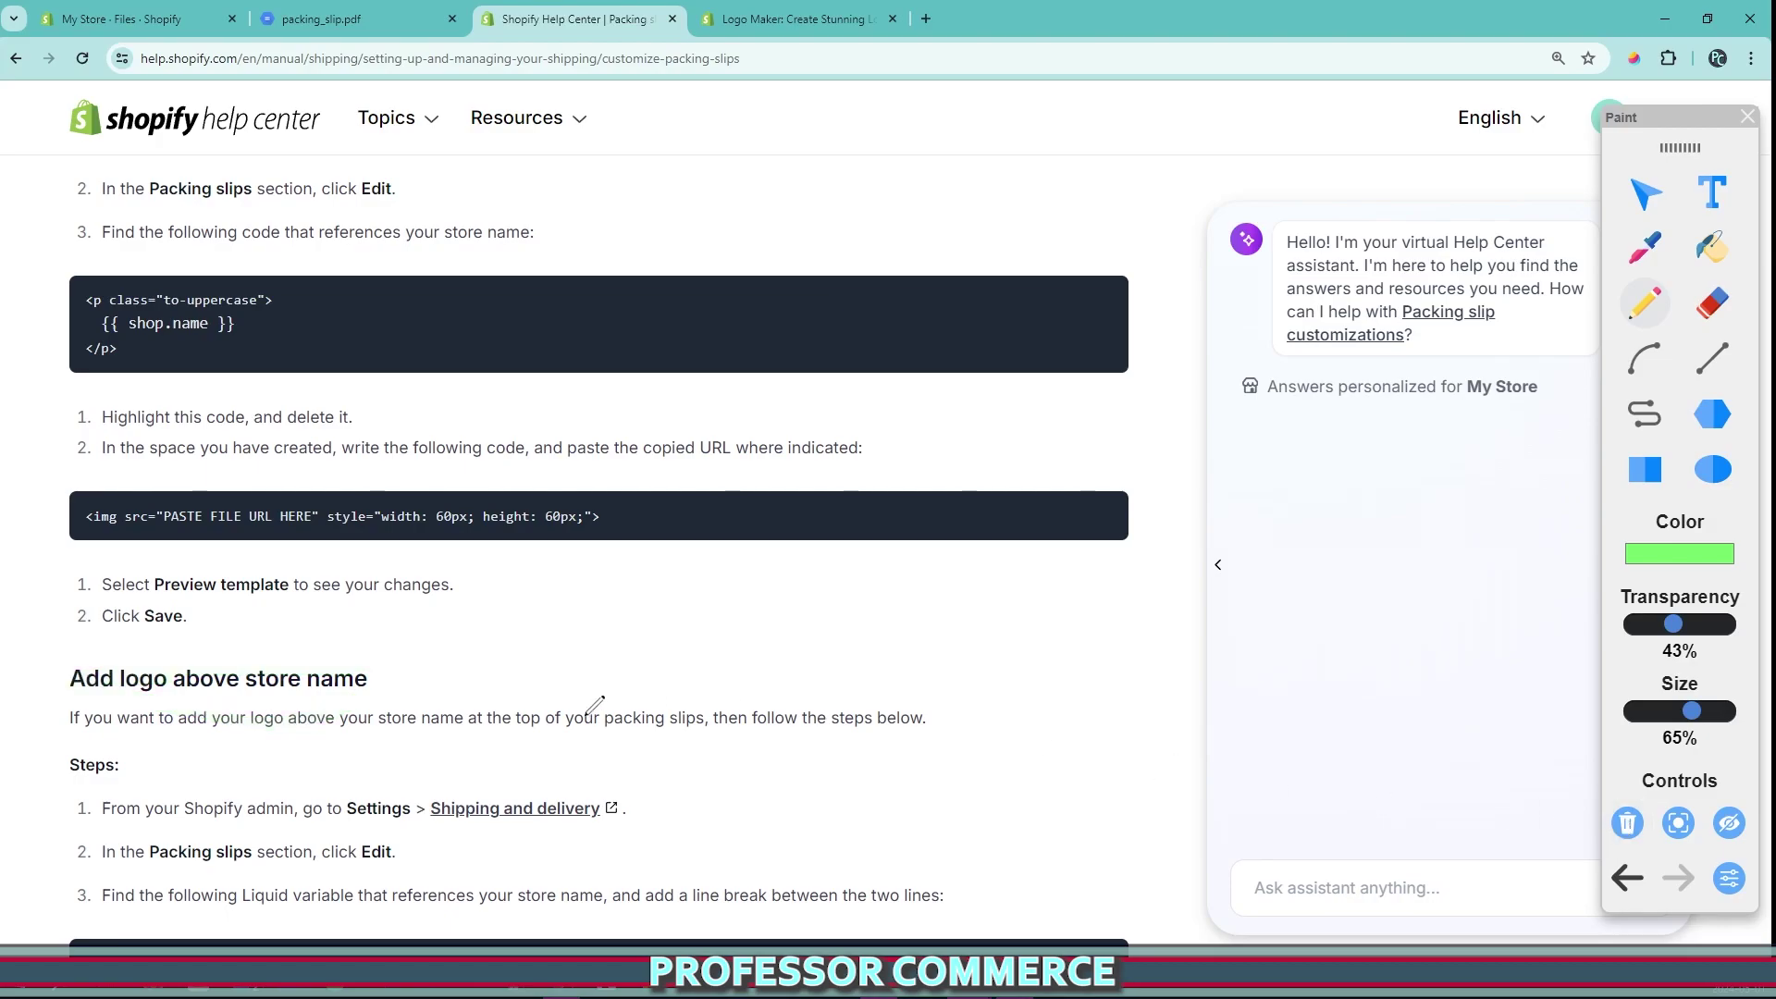
pyautogui.scroll(3, 504, 723)
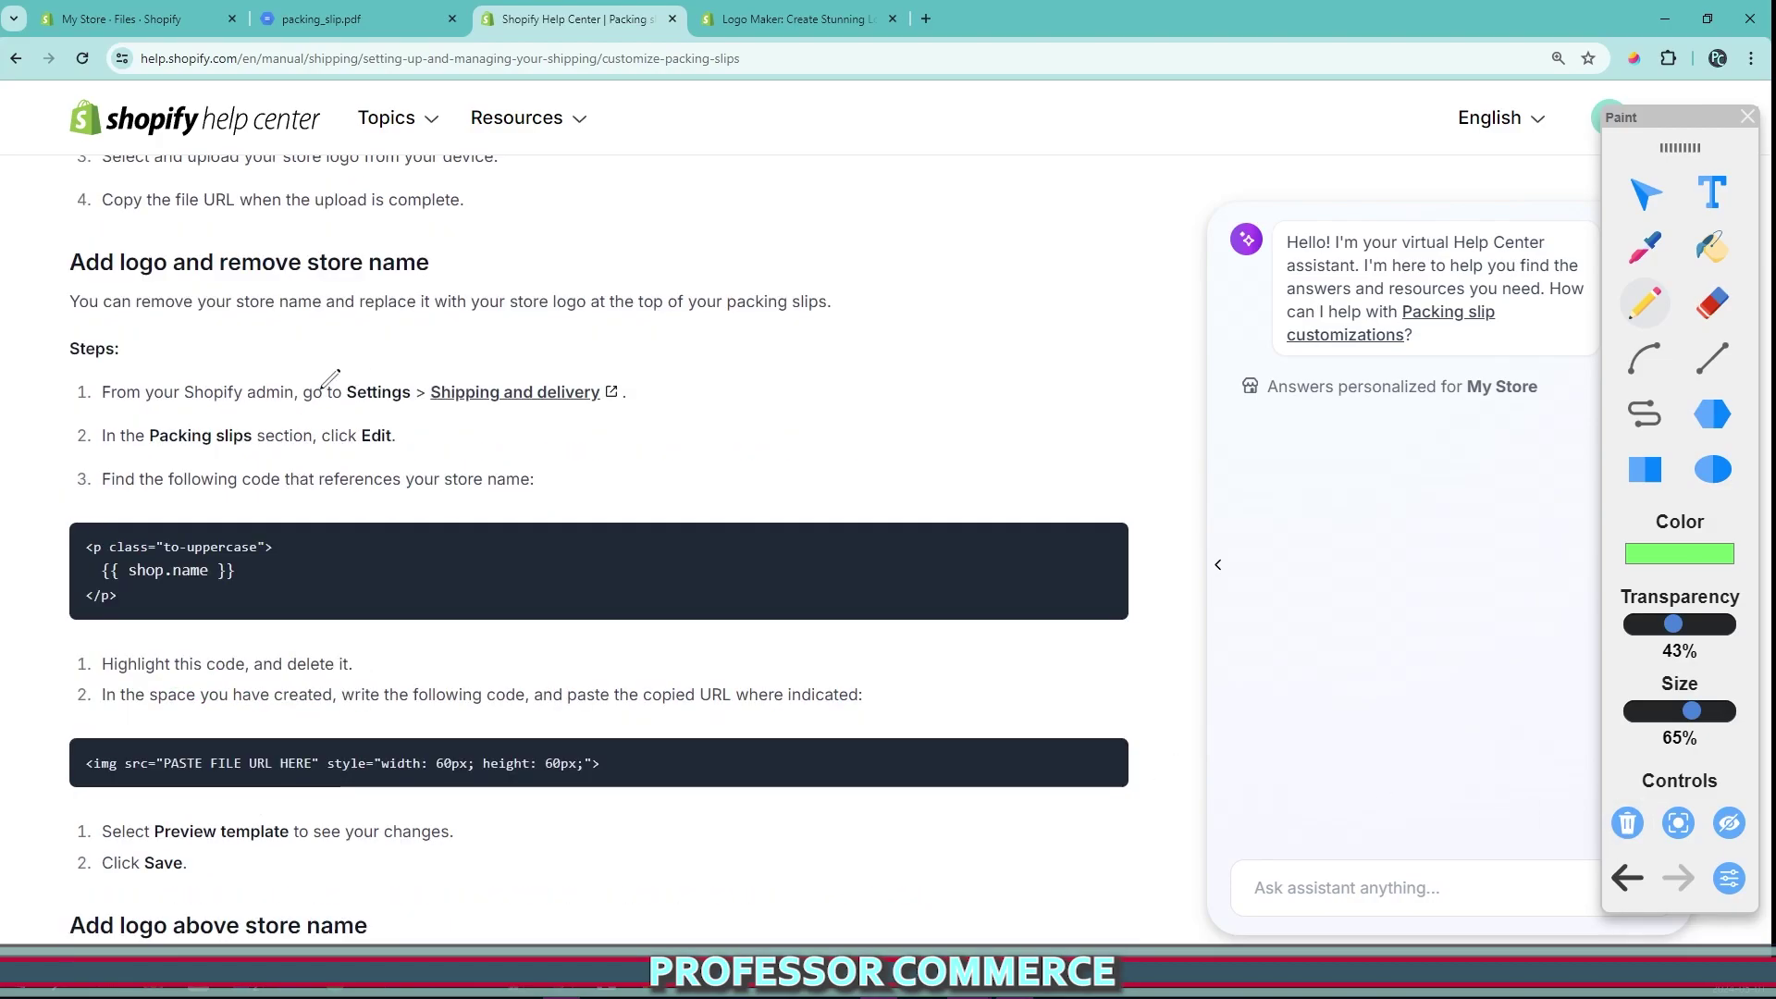
pyautogui.moveTo(319, 388); pyautogui.dragTo(567, 386)
pyautogui.moveTo(135, 440); pyautogui.dragTo(444, 421)
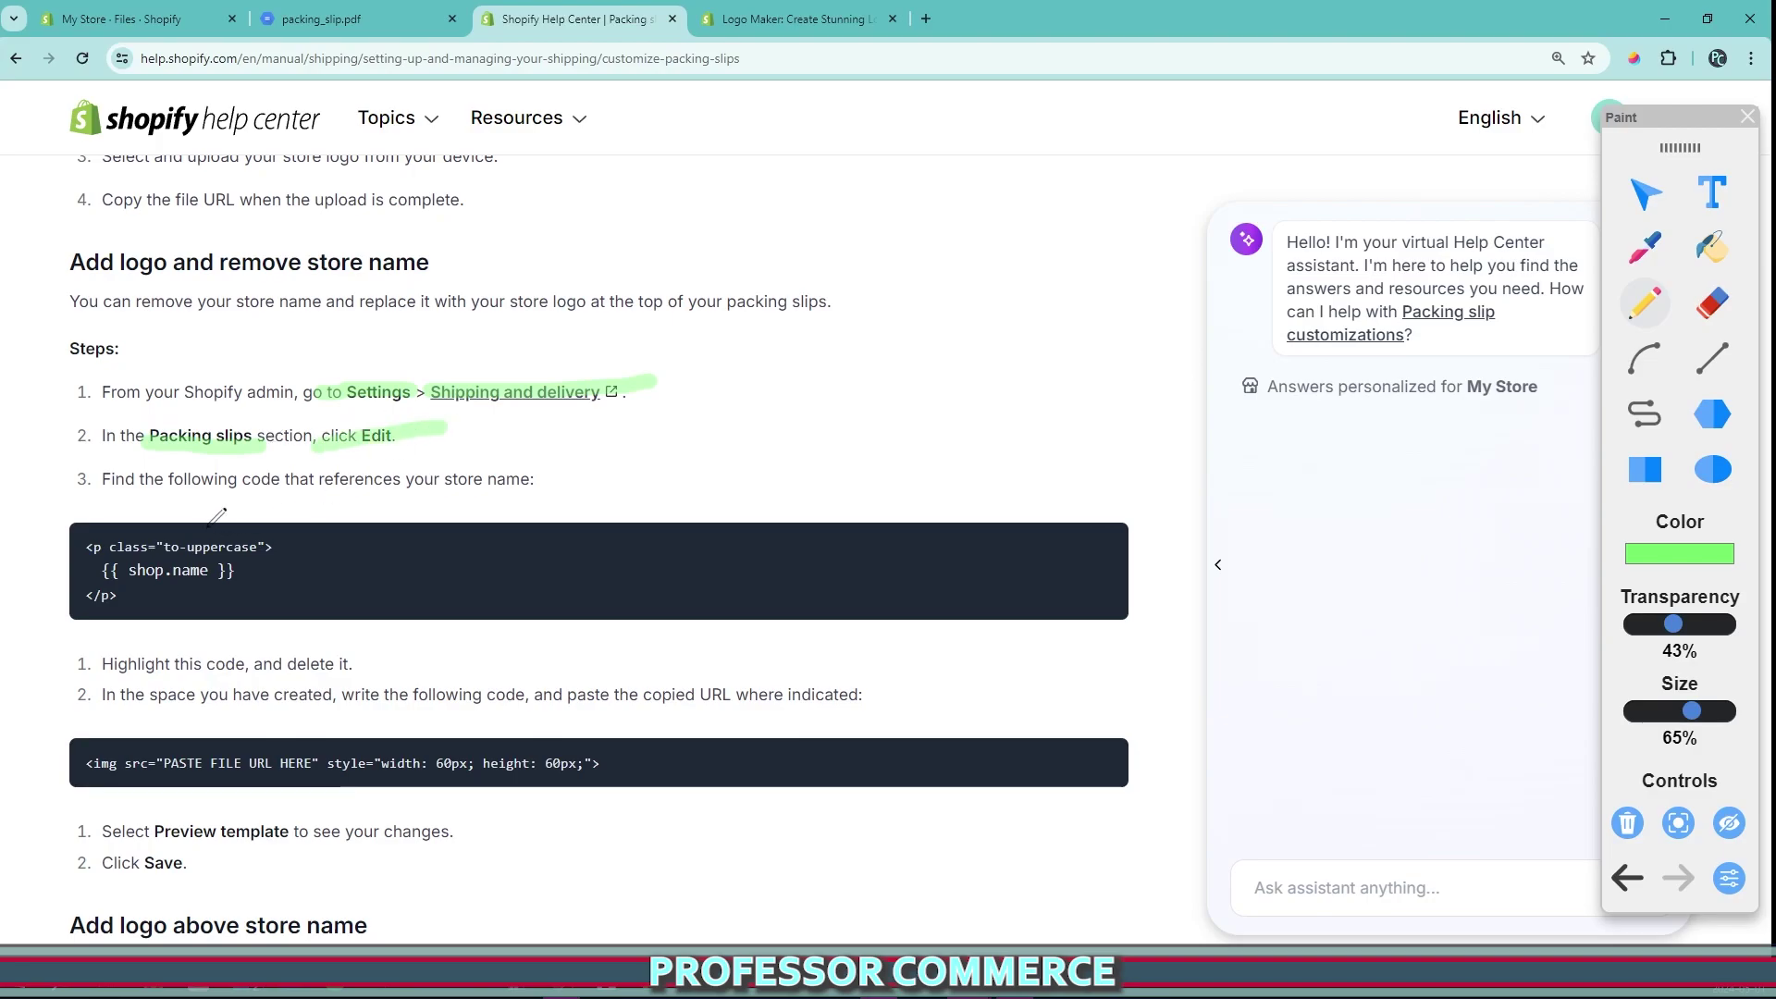
pyautogui.moveTo(102, 471); pyautogui.dragTo(567, 471)
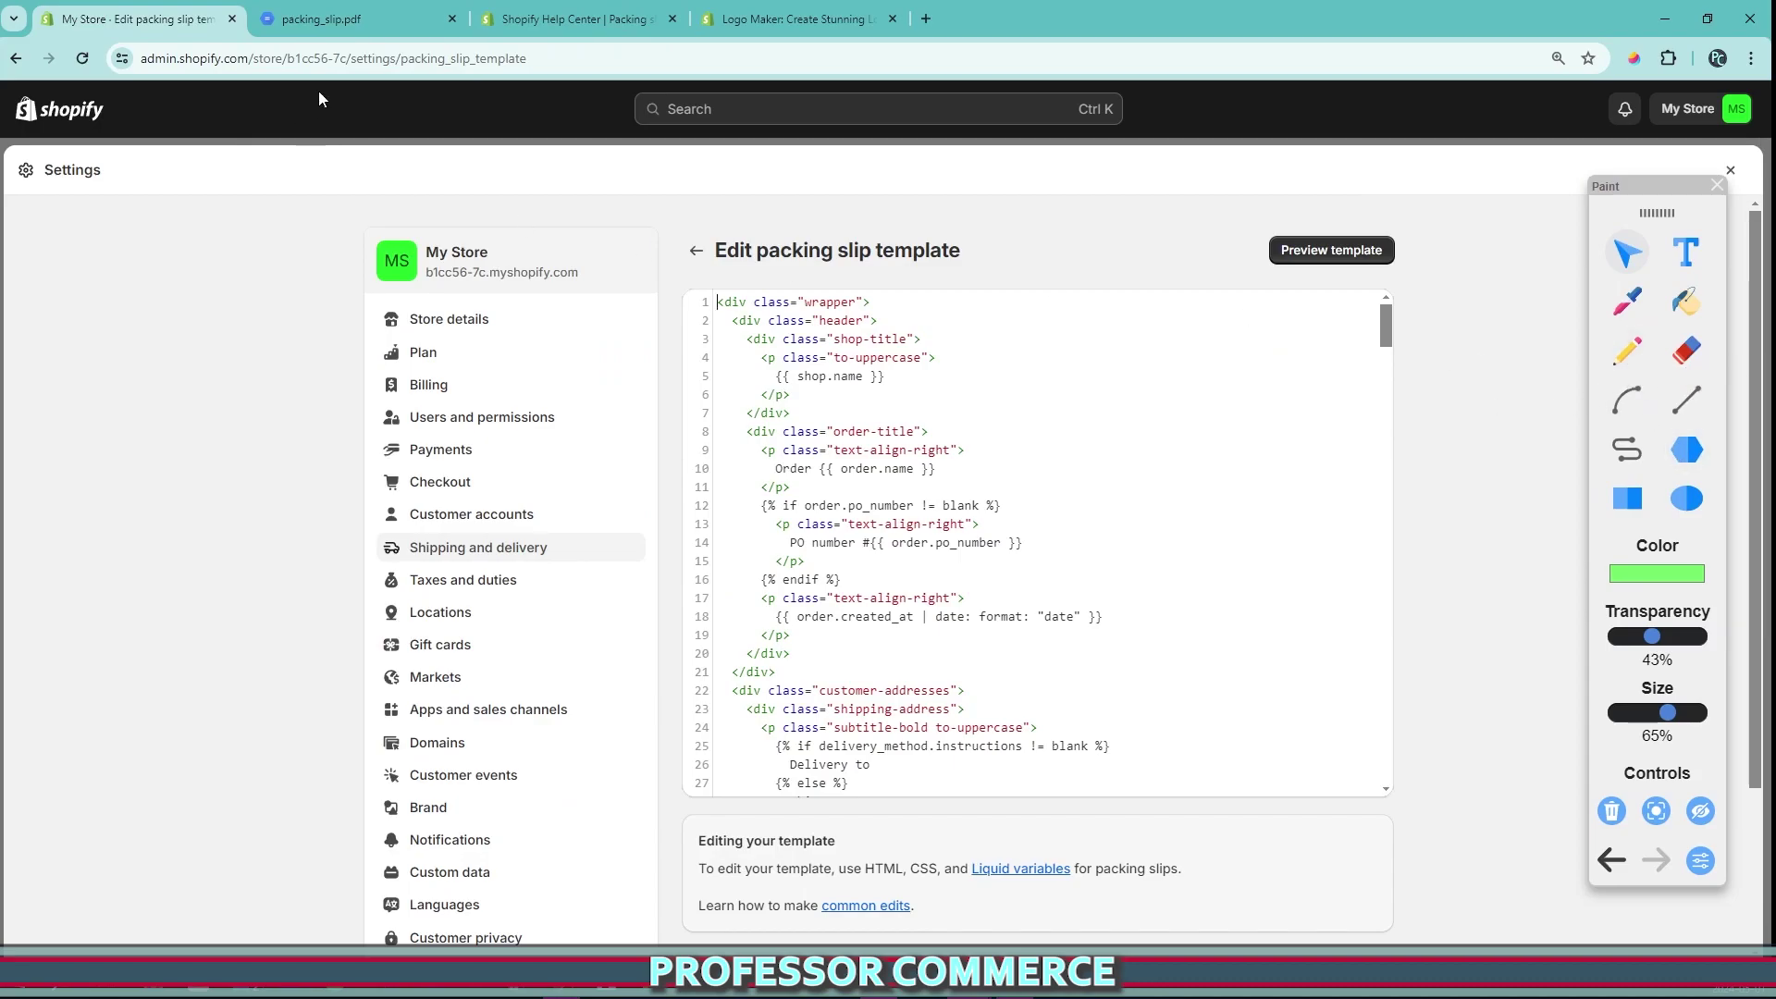
# - Circle the {{ shop.name }} variable and to-uppercase class in the article, then circle MY STORE on the PDF
pyautogui.click(573, 18)
pyautogui.moveTo(74, 530)
pyautogui.mouseDown()
pyautogui.moveTo(252, 516)
pyautogui.moveTo(298, 578)
pyautogui.moveTo(64, 643)
pyautogui.moveTo(81, 514)
pyautogui.mouseUp()
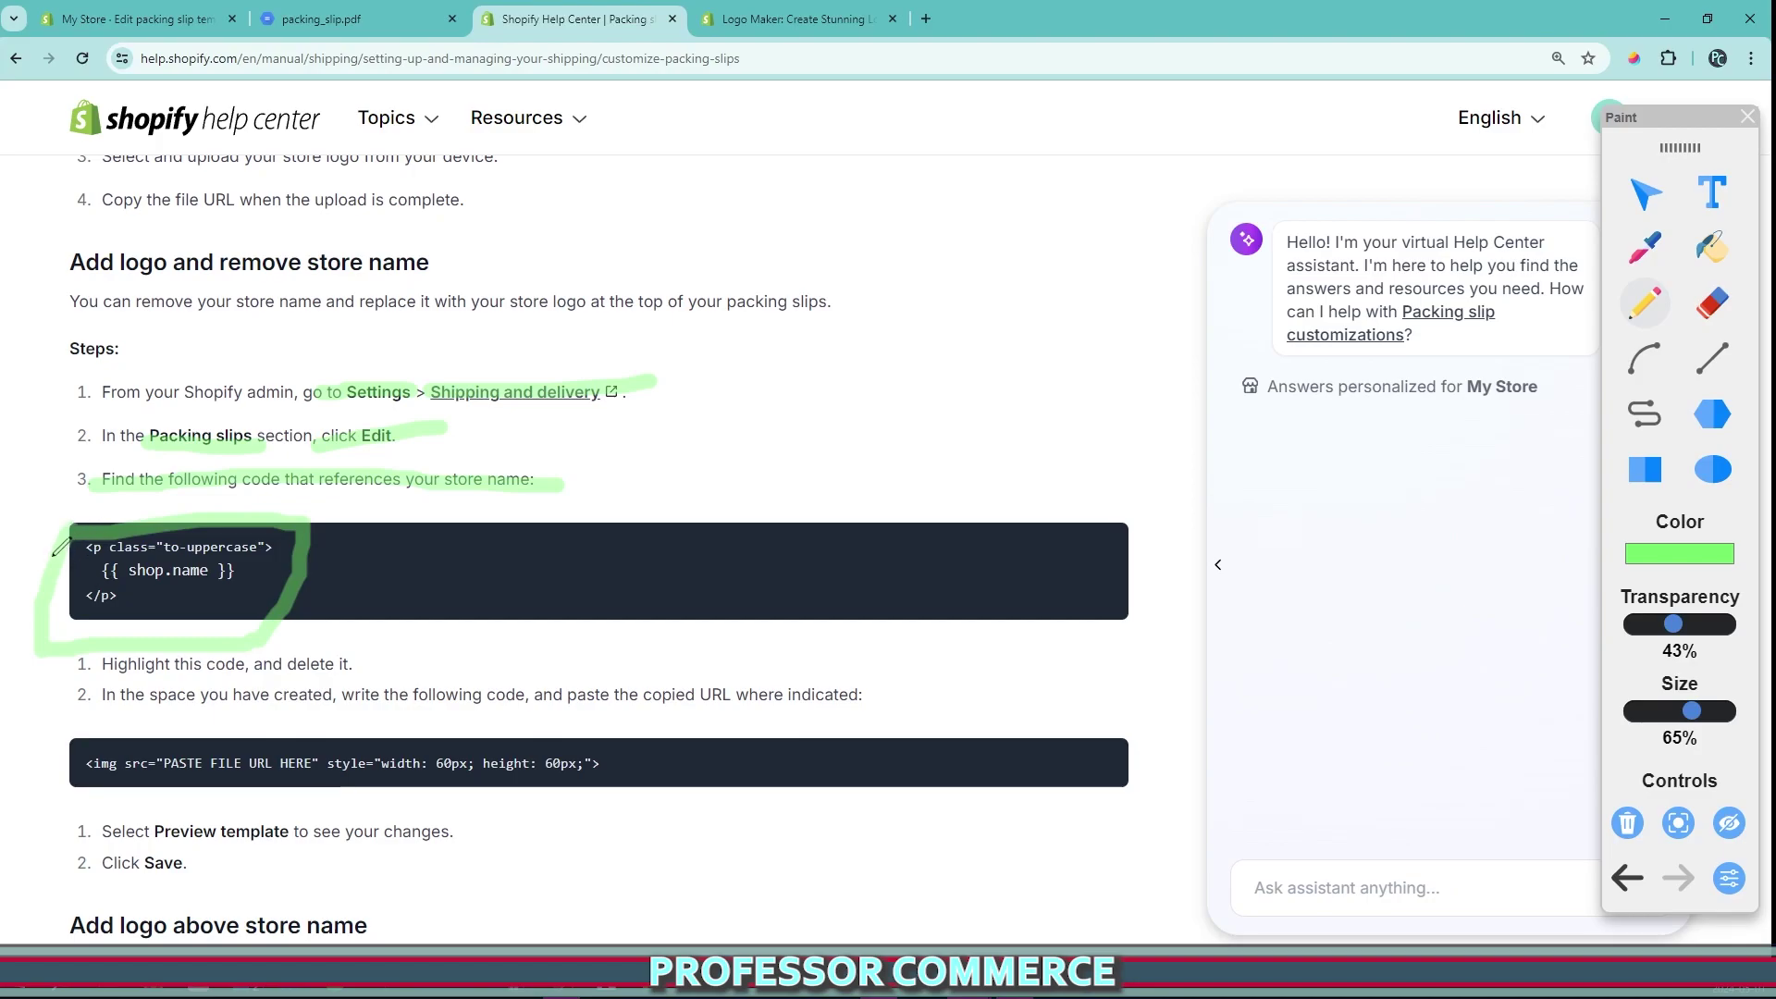
pyautogui.moveTo(80, 577); pyautogui.dragTo(237, 564)
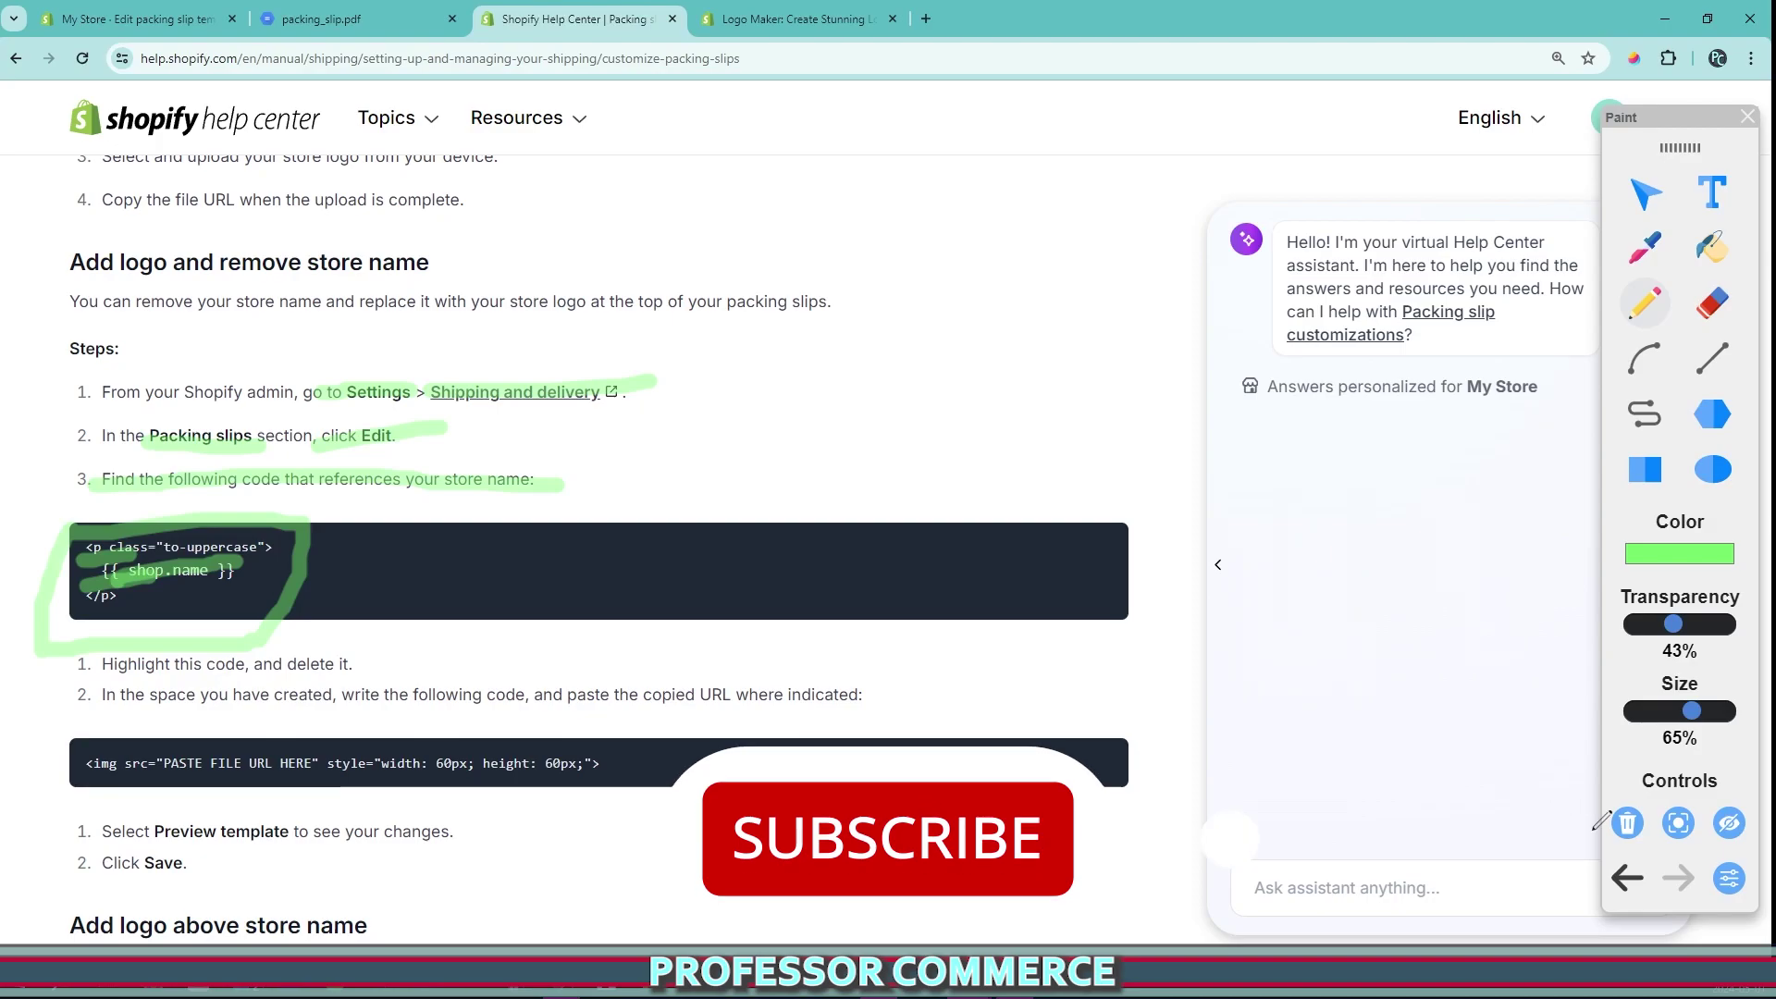
pyautogui.press('Delete')
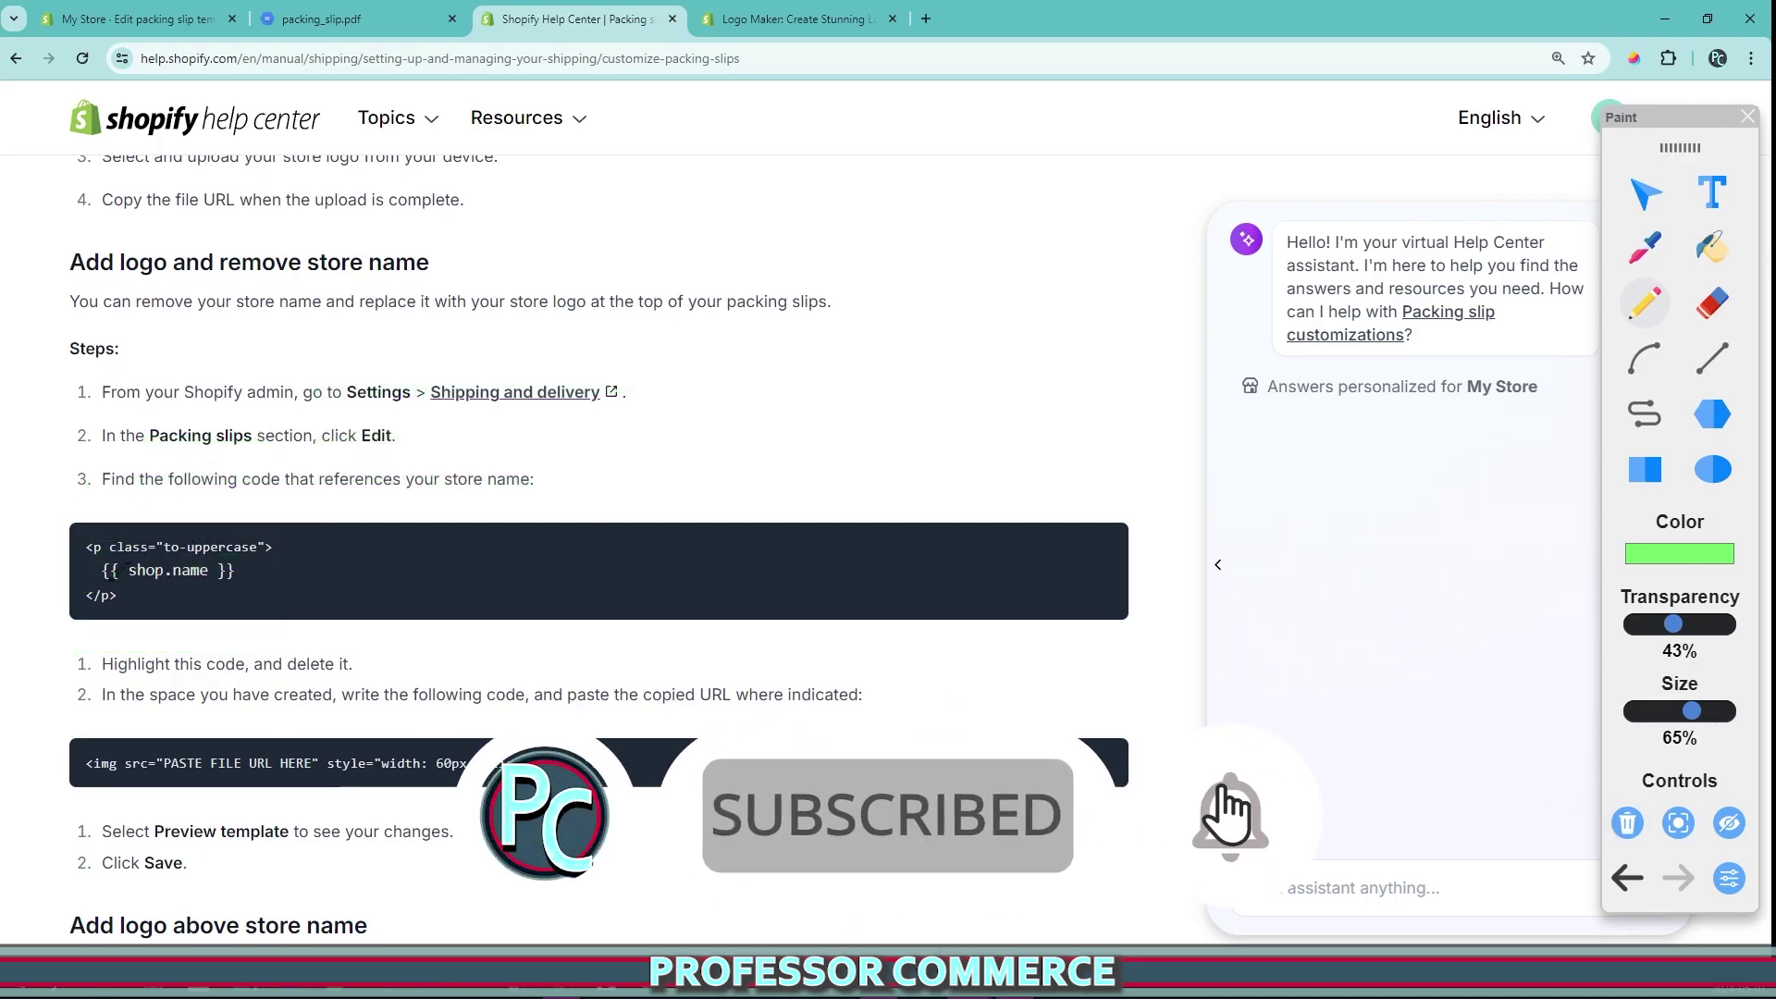
pyautogui.moveTo(109, 566)
pyautogui.mouseDown()
pyautogui.moveTo(197, 590)
pyautogui.moveTo(166, 547)
pyautogui.moveTo(115, 560)
pyautogui.mouseUp()
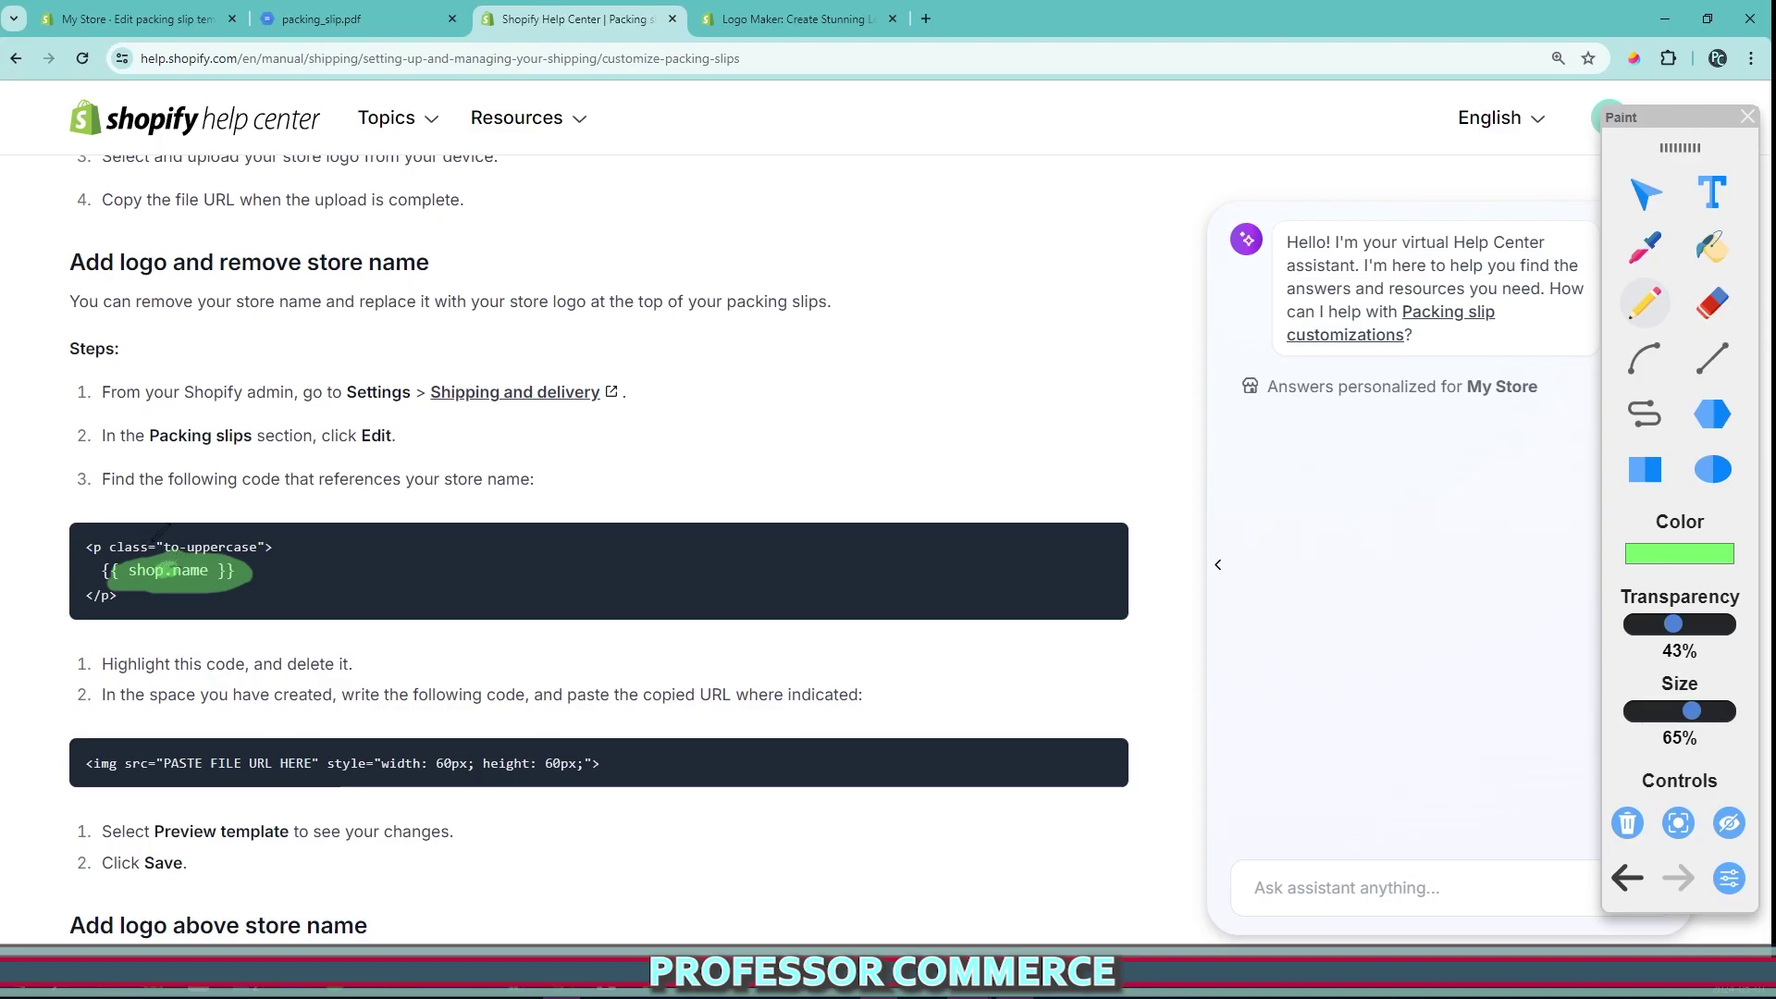
pyautogui.moveTo(162, 529)
pyautogui.mouseDown()
pyautogui.moveTo(273, 545)
pyautogui.moveTo(158, 539)
pyautogui.mouseUp()
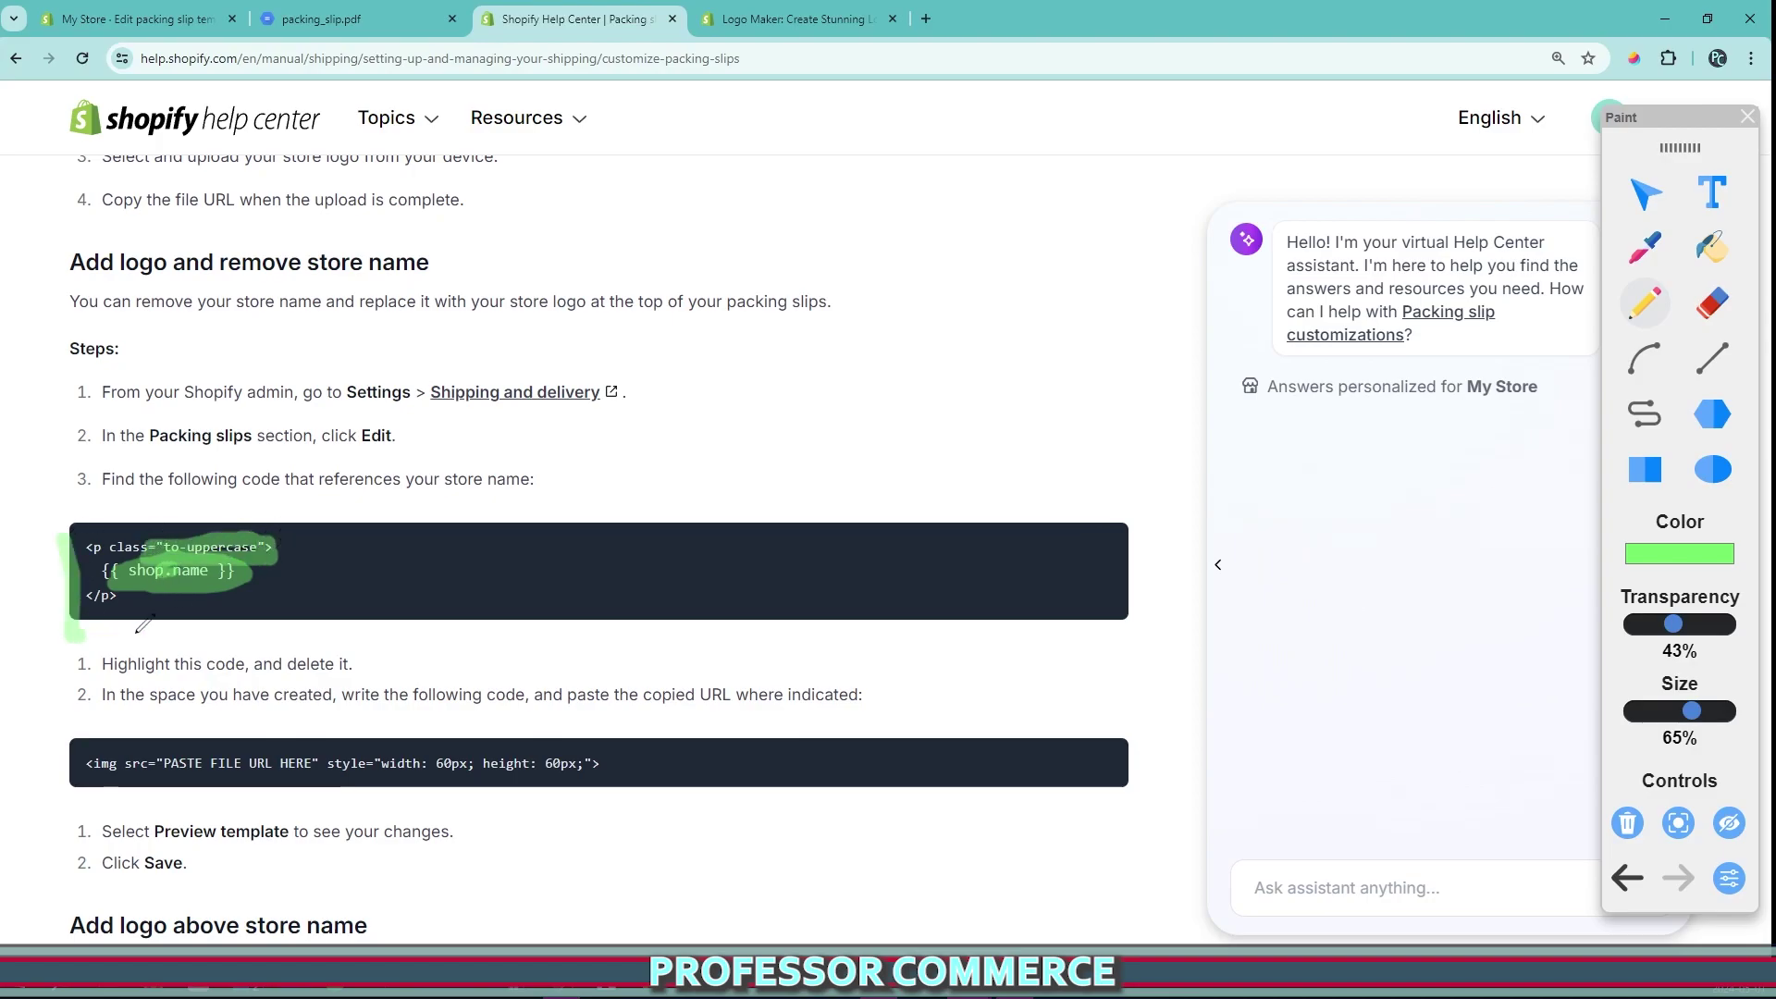
pyautogui.hotkey('ctrl', 'shift', 'Tab')
pyautogui.moveTo(878, 180)
pyautogui.mouseDown()
pyautogui.moveTo(700, 233)
pyautogui.moveTo(934, 191)
pyautogui.moveTo(807, 181)
pyautogui.mouseUp()
# - Delete the to-uppercase {{ shop.name }} paragraph on template lines 4–6, following the article's highlight-and-delete instruction
pyautogui.click(207, 11)
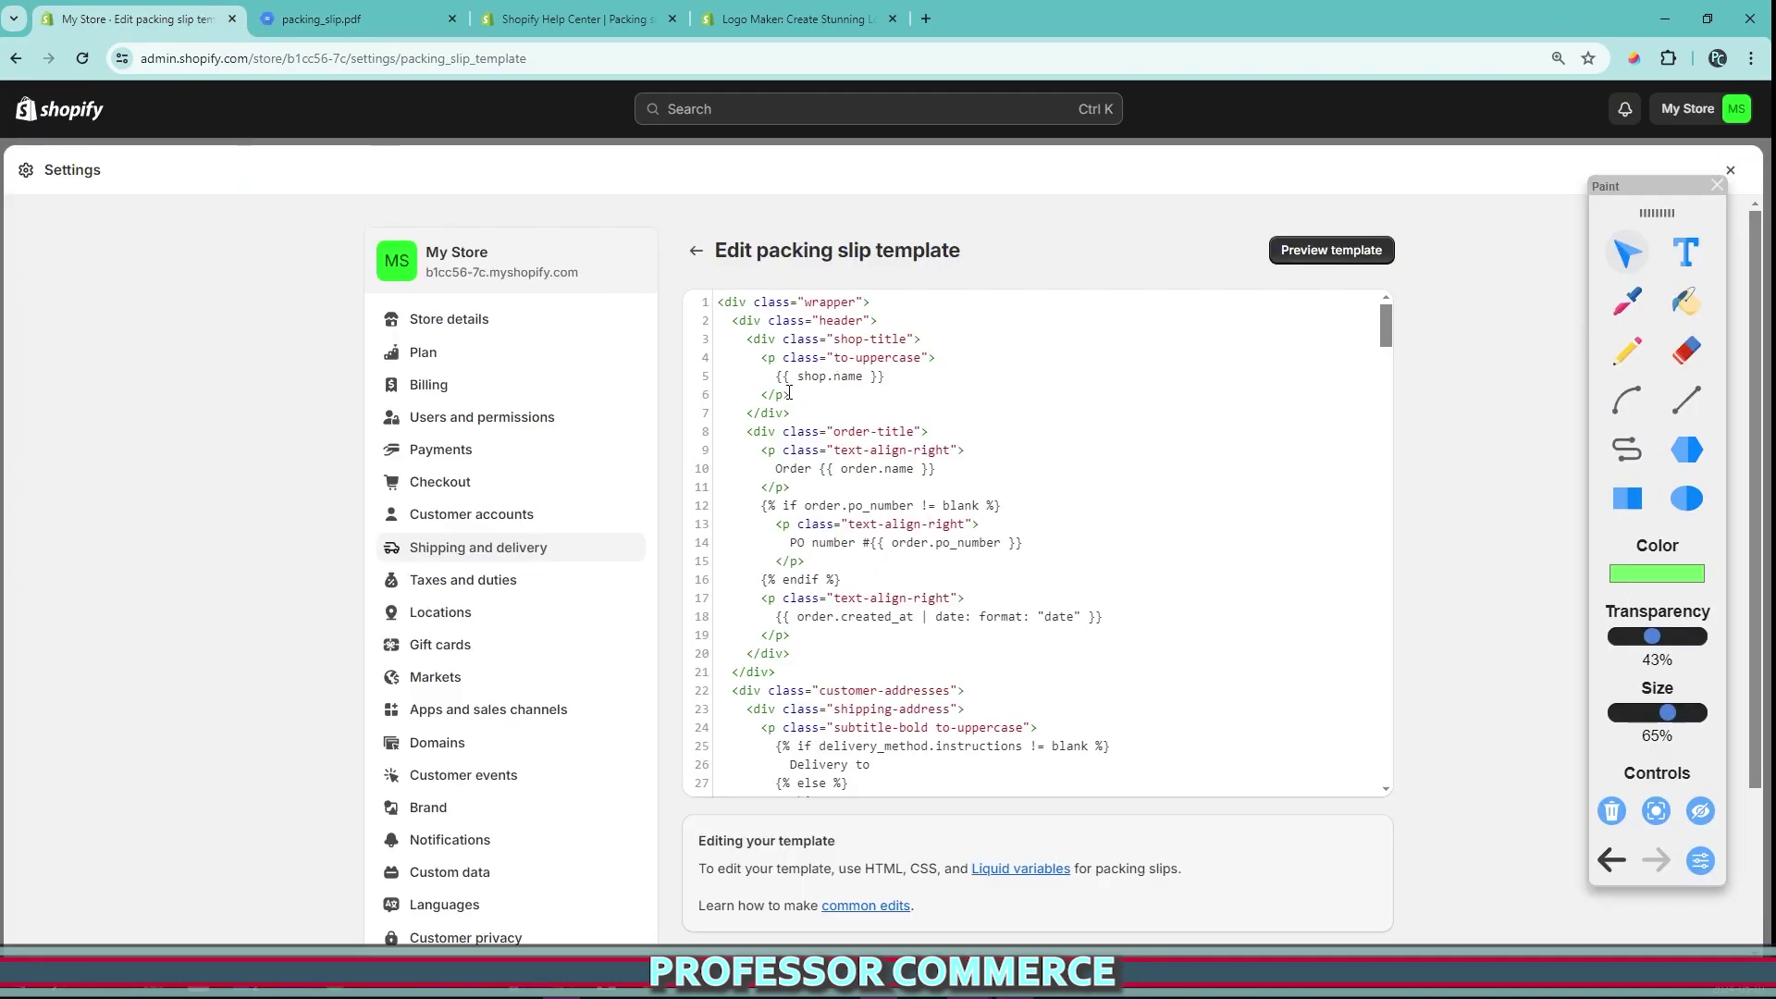
pyautogui.moveTo(794, 395); pyautogui.dragTo(718, 356)
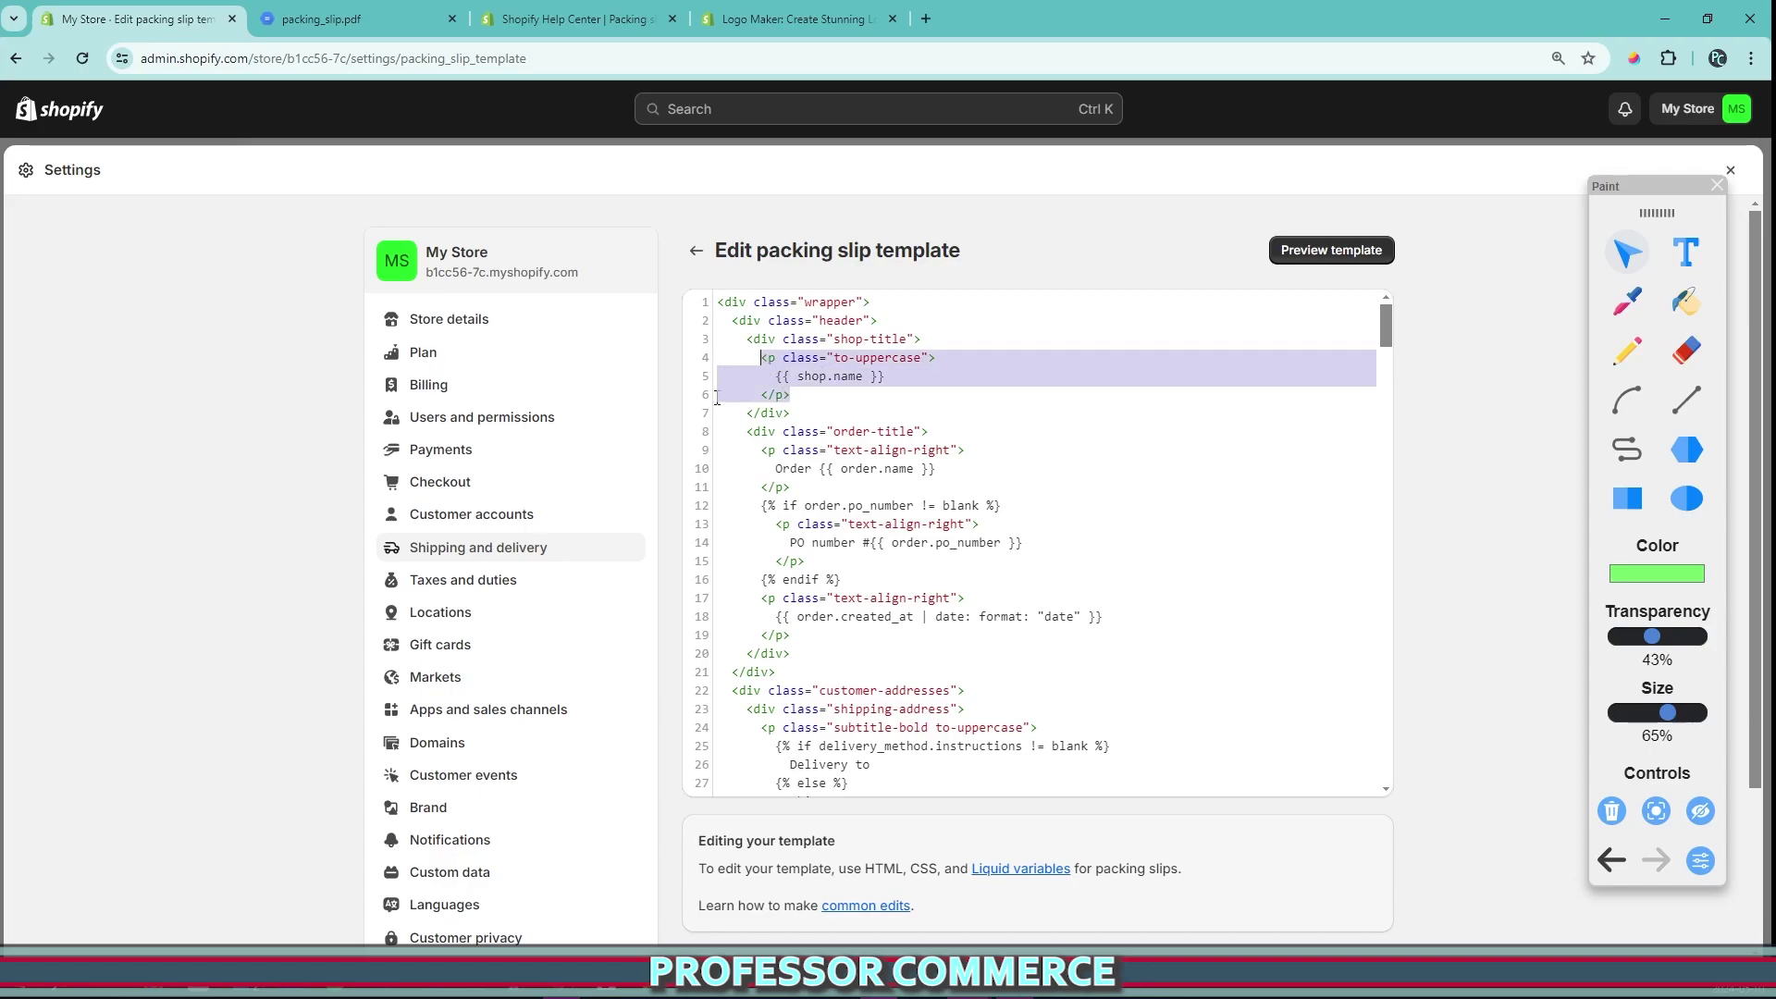
pyautogui.click(573, 19)
pyautogui.moveTo(367, 672); pyautogui.dragTo(81, 662)
pyautogui.moveTo(264, 504)
pyautogui.mouseDown()
pyautogui.moveTo(39, 541)
pyautogui.moveTo(232, 514)
pyautogui.mouseUp()
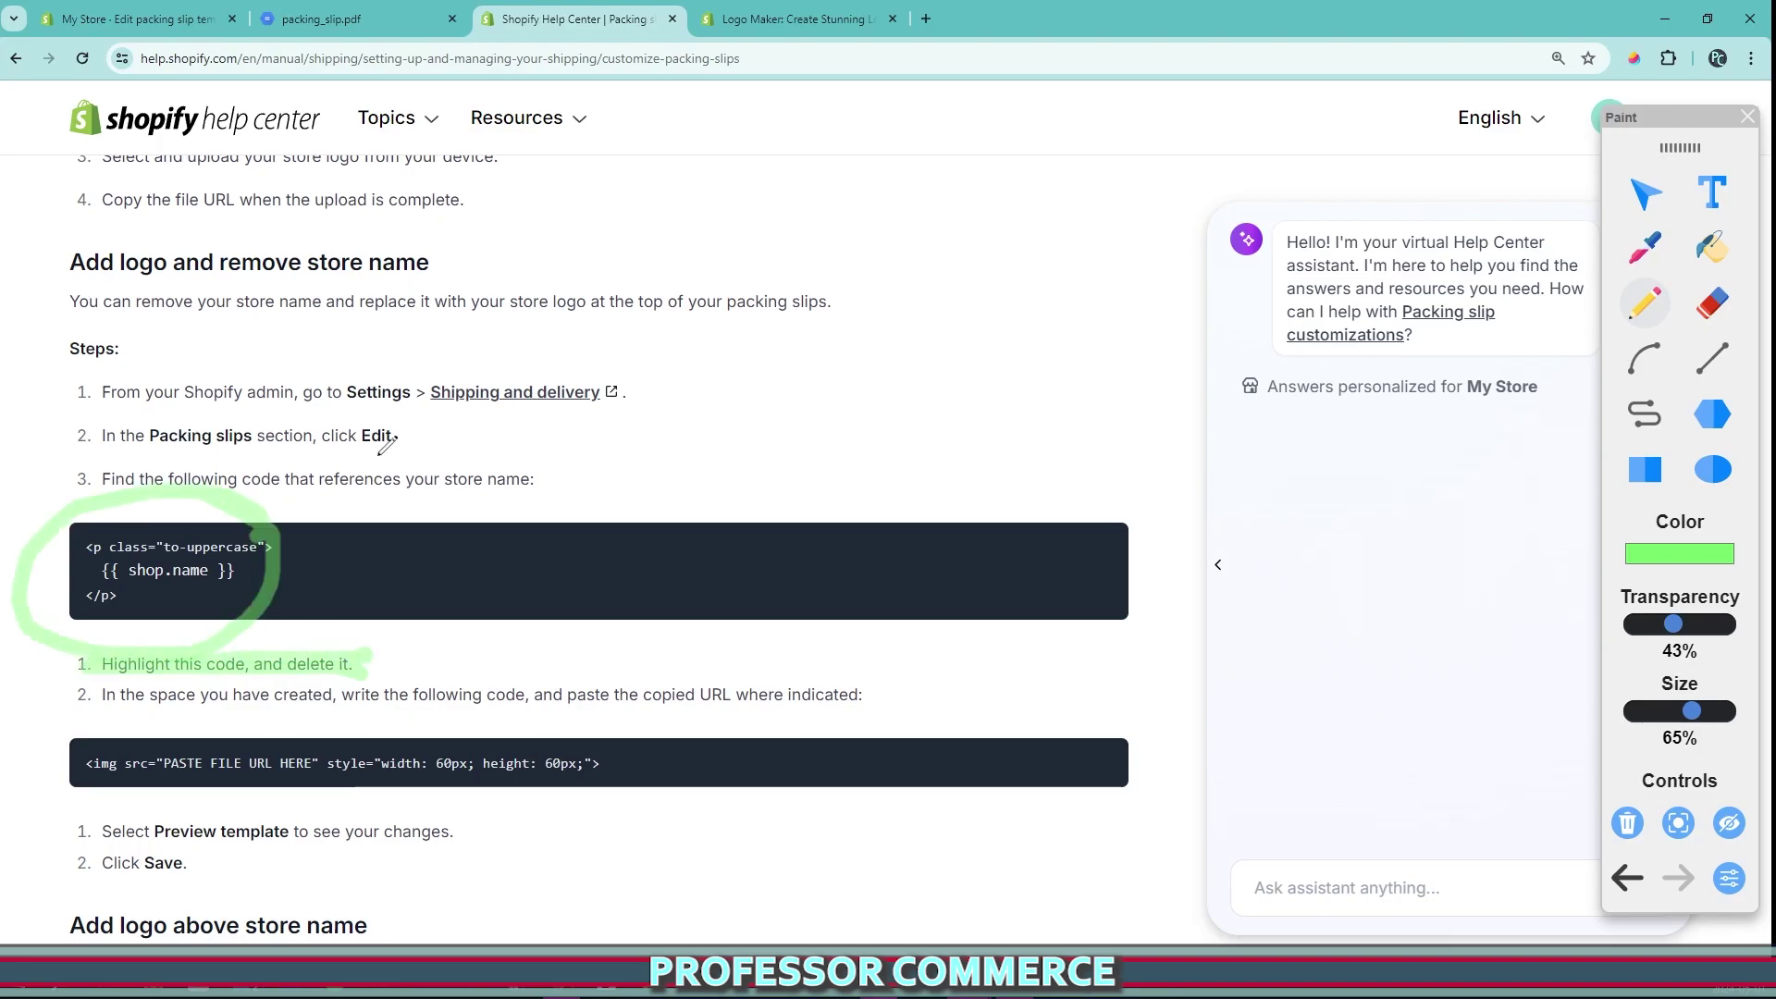
pyautogui.click(129, 18)
pyautogui.moveTo(793, 399); pyautogui.dragTo(752, 357)
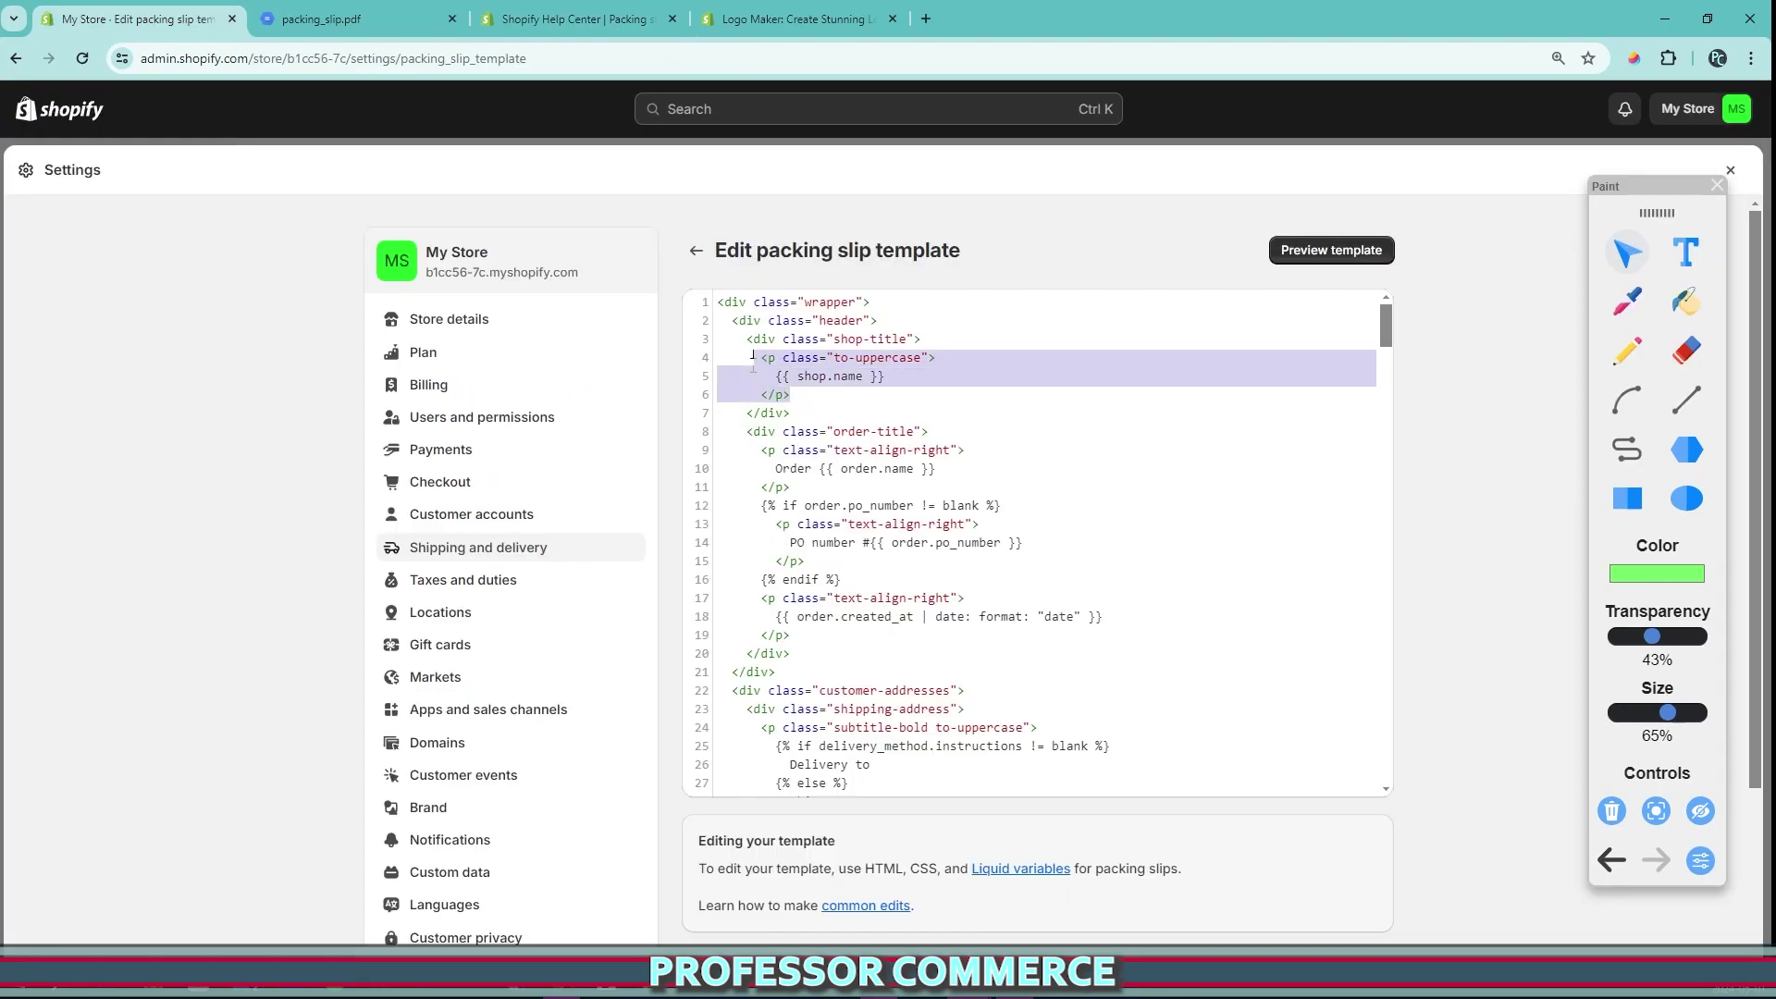
pyautogui.press('BackSpace')
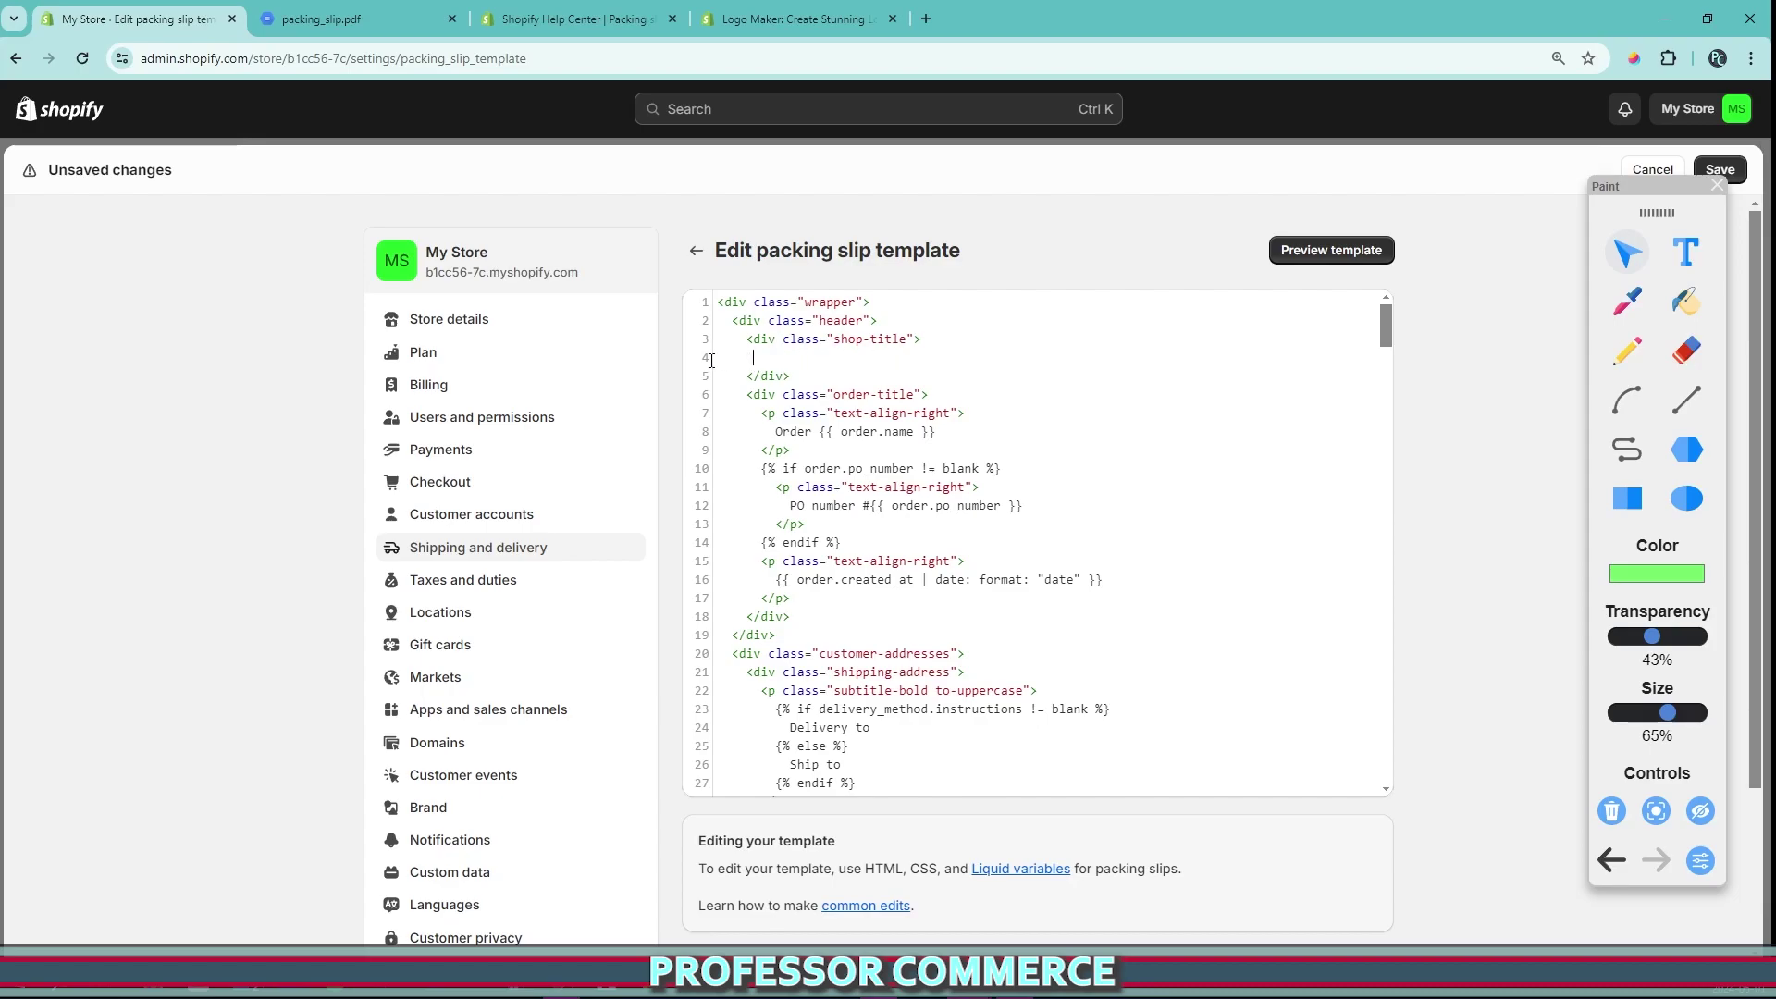
# - Review the packing slip help article, marking the sample logo code line
pyautogui.click(576, 26)
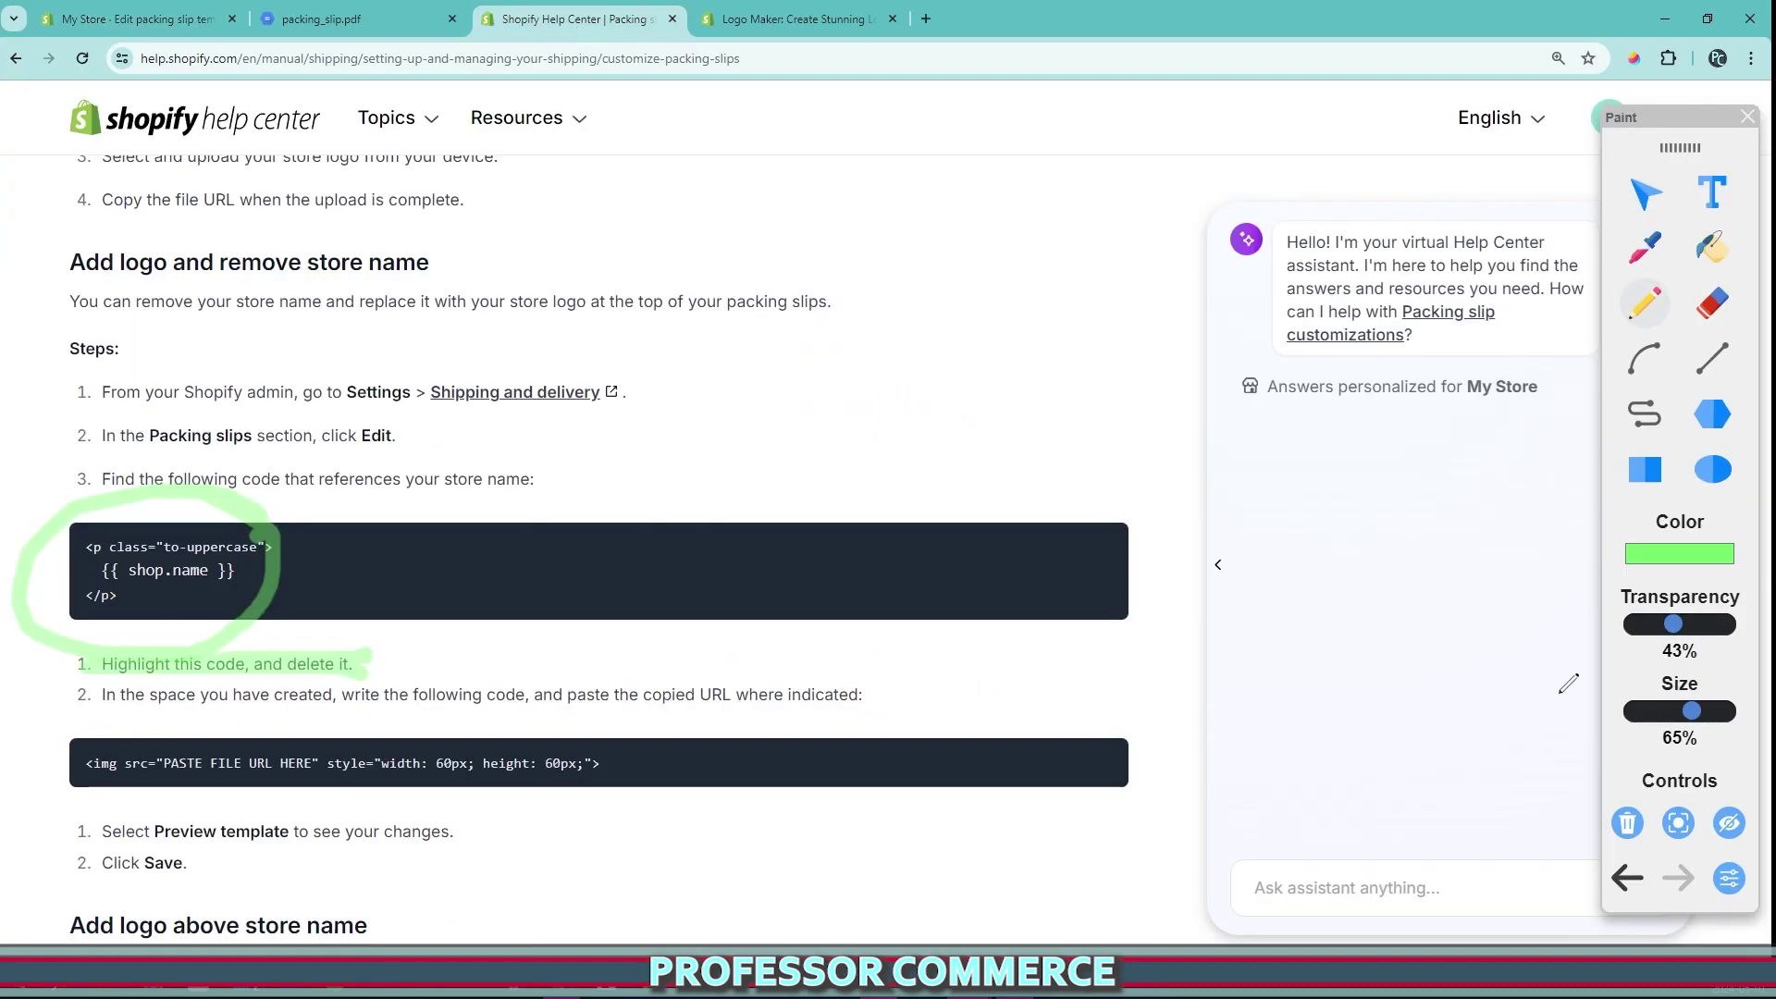
pyautogui.click(1627, 824)
pyautogui.click(1648, 324)
pyautogui.scroll(-3, 436, 666)
pyautogui.moveTo(101, 457); pyautogui.dragTo(851, 457)
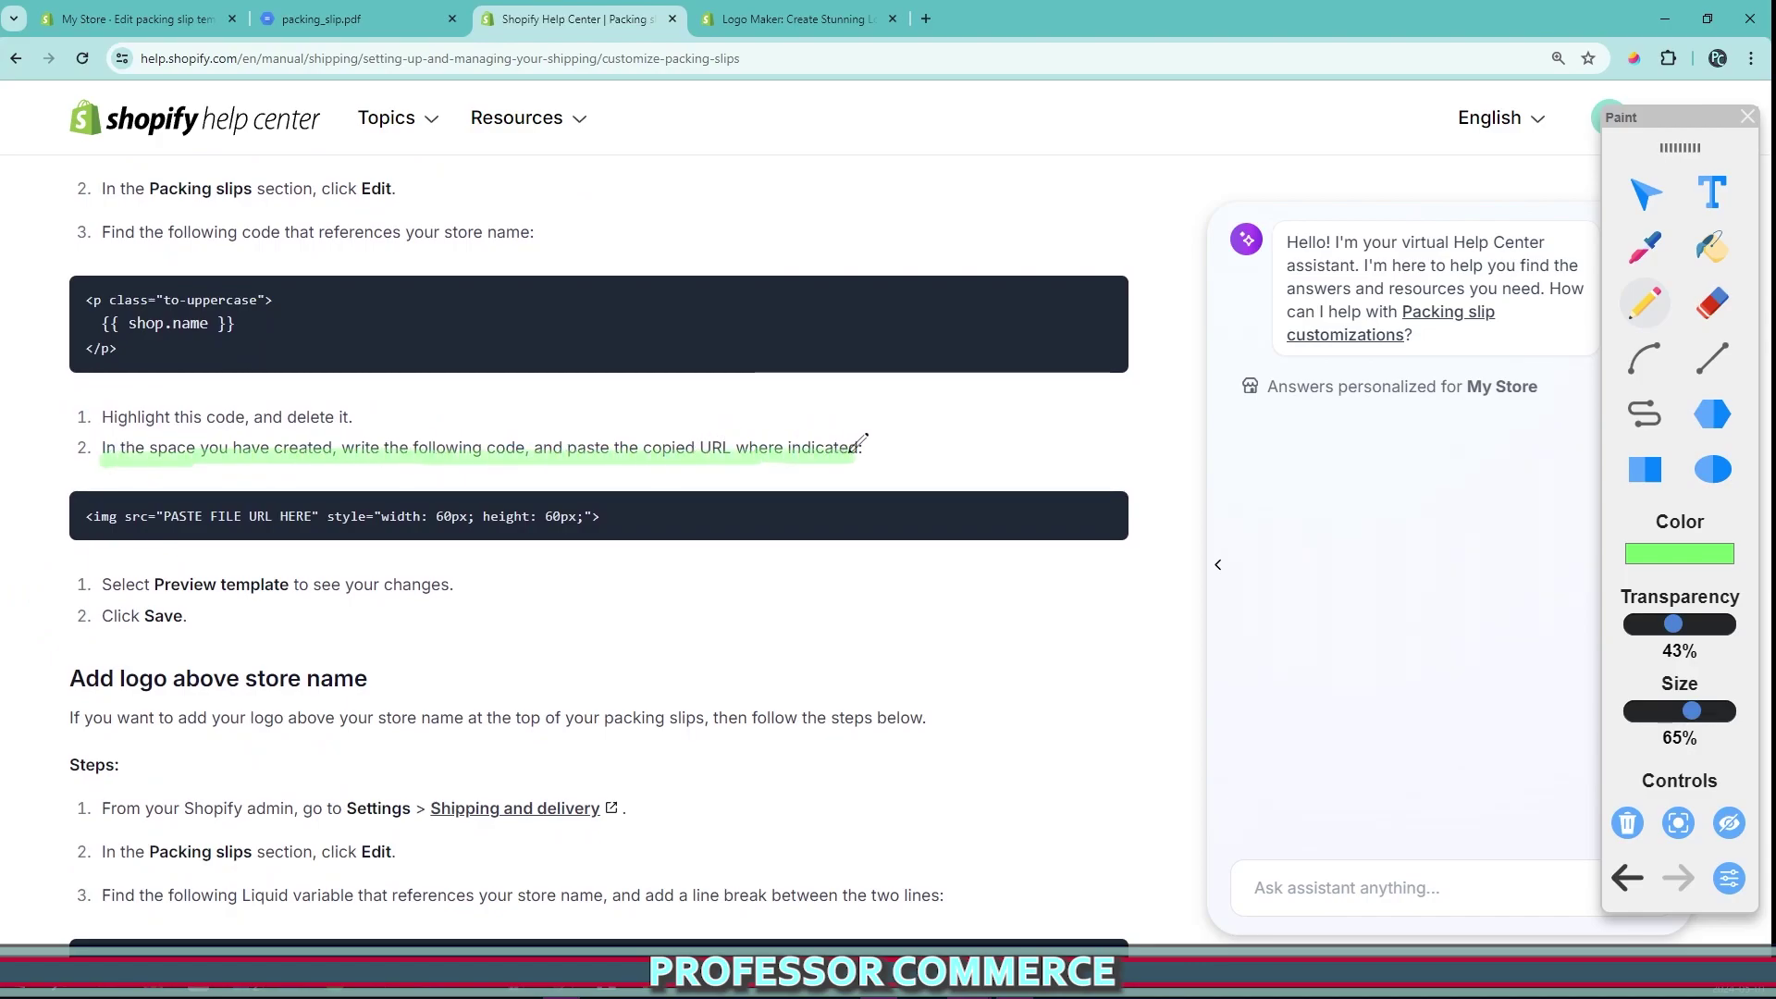
pyautogui.click(1627, 822)
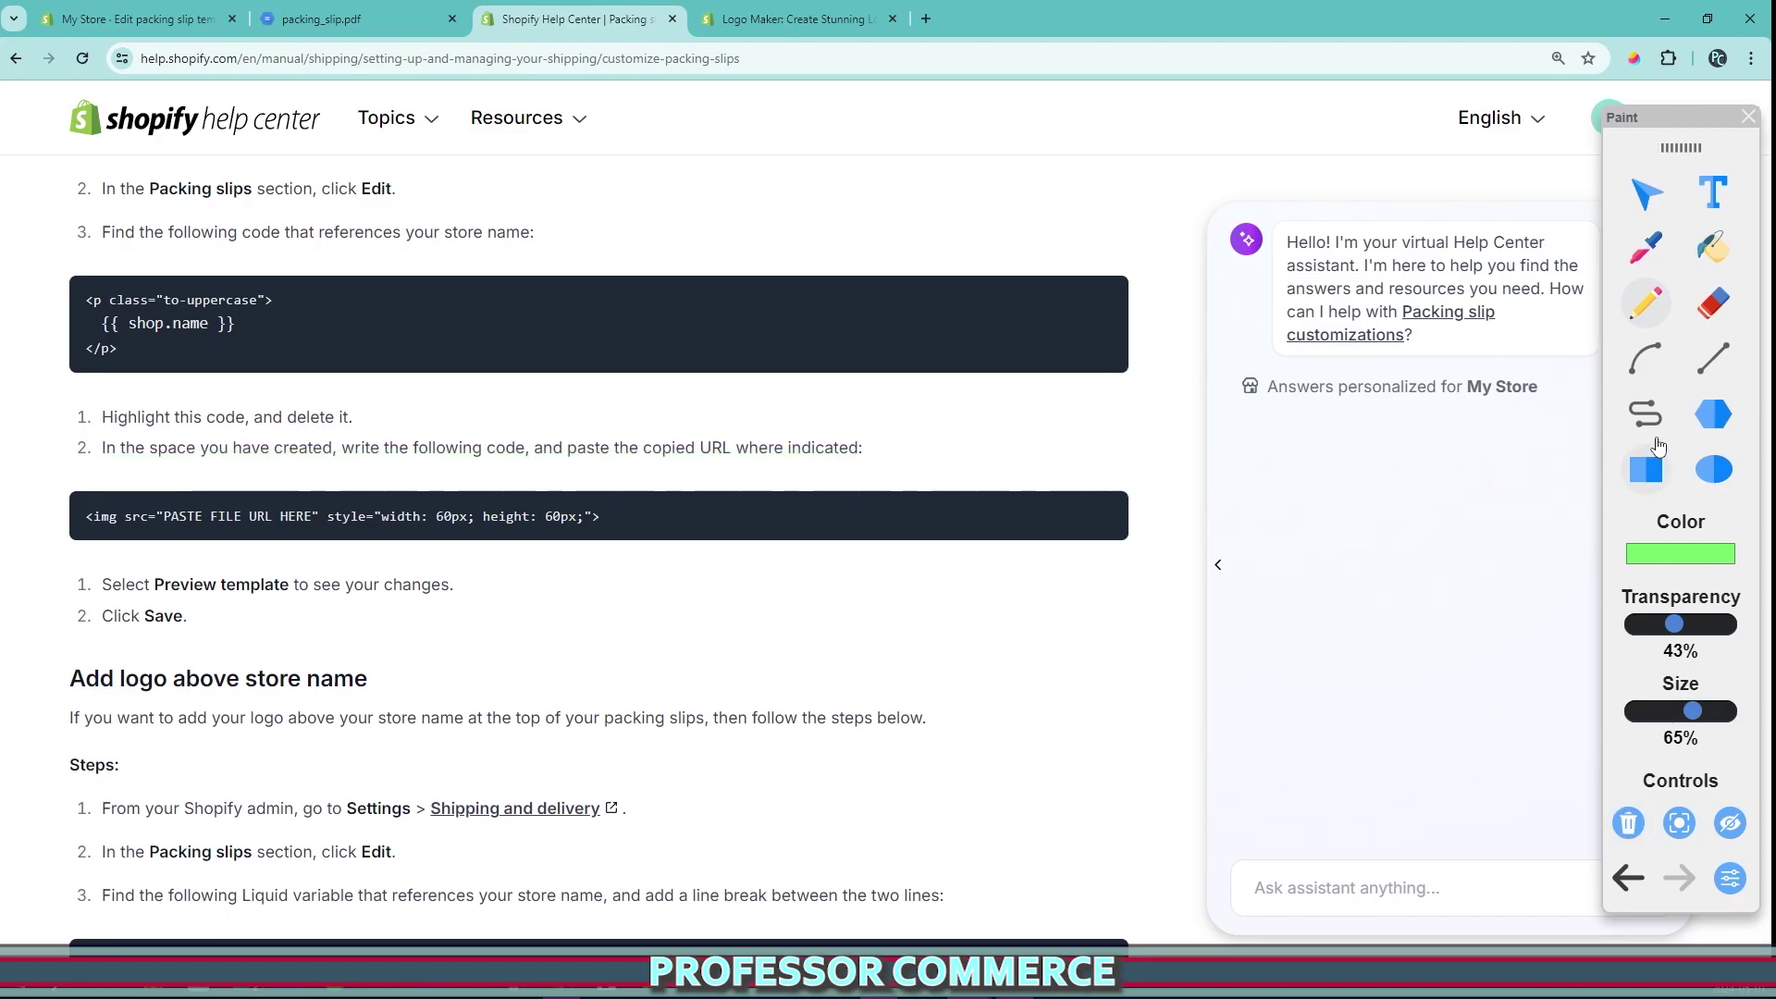
# - Copy the sample <img> logo code from the article and return to the template editor
pyautogui.click(1646, 194)
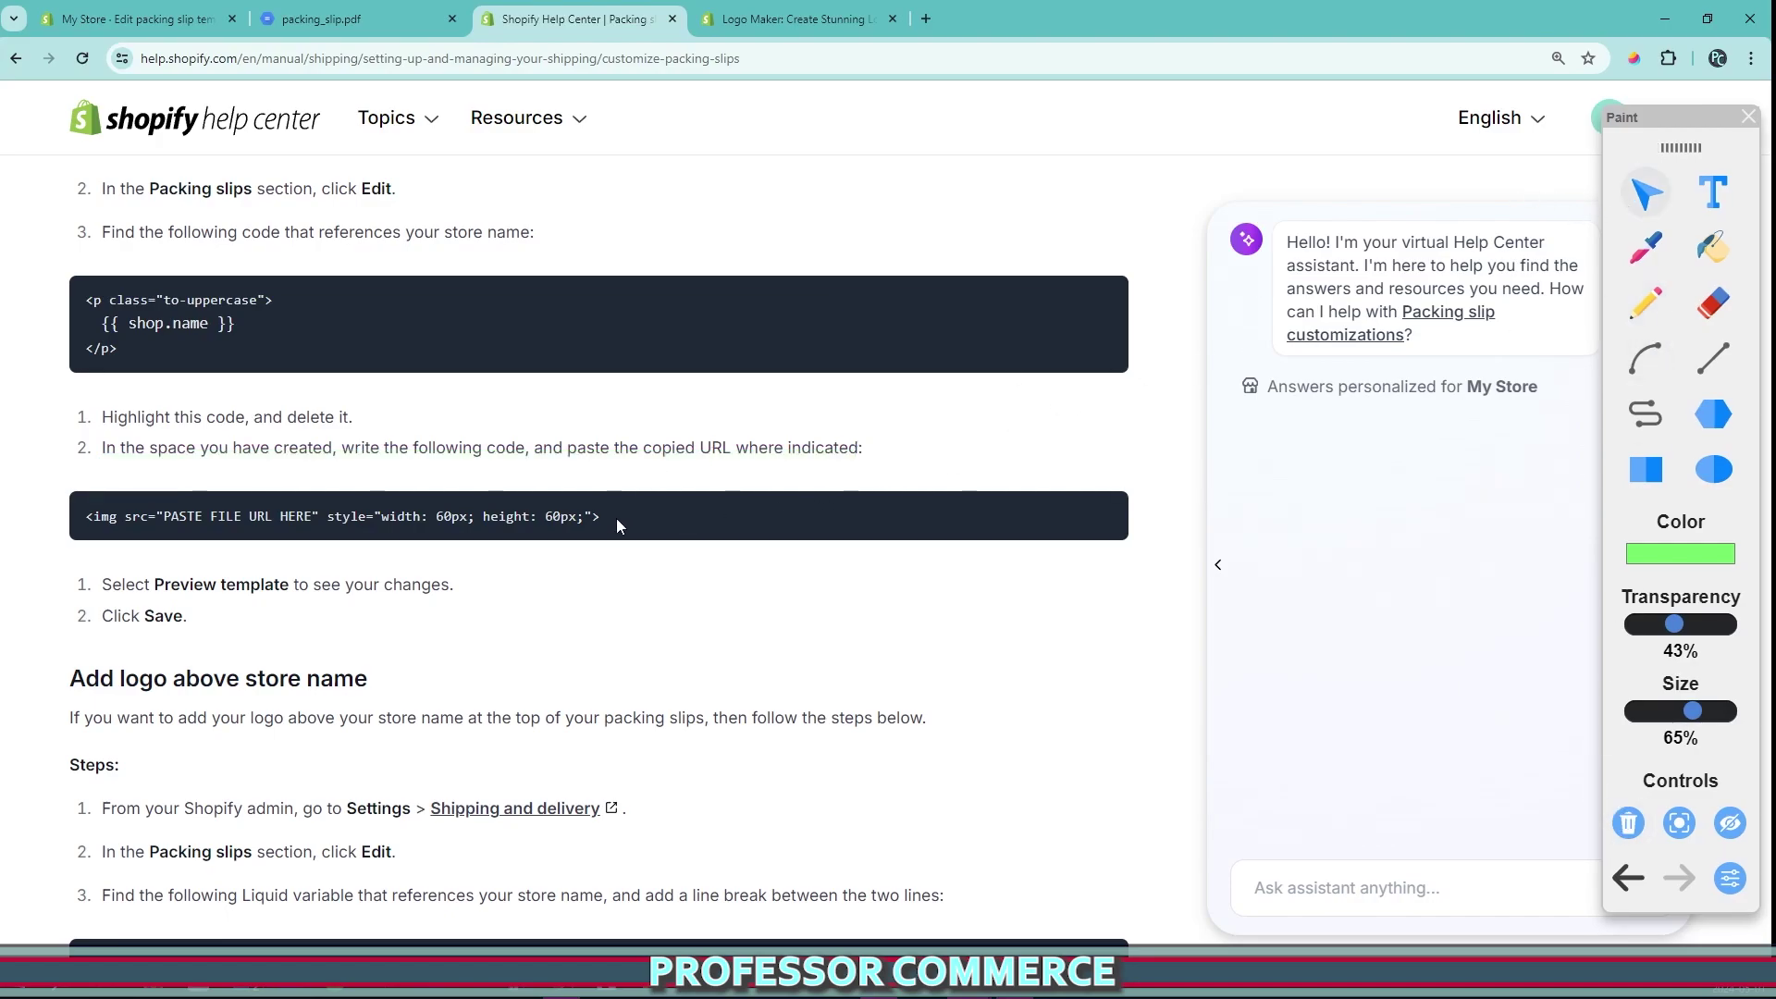
pyautogui.moveTo(601, 526); pyautogui.dragTo(86, 531)
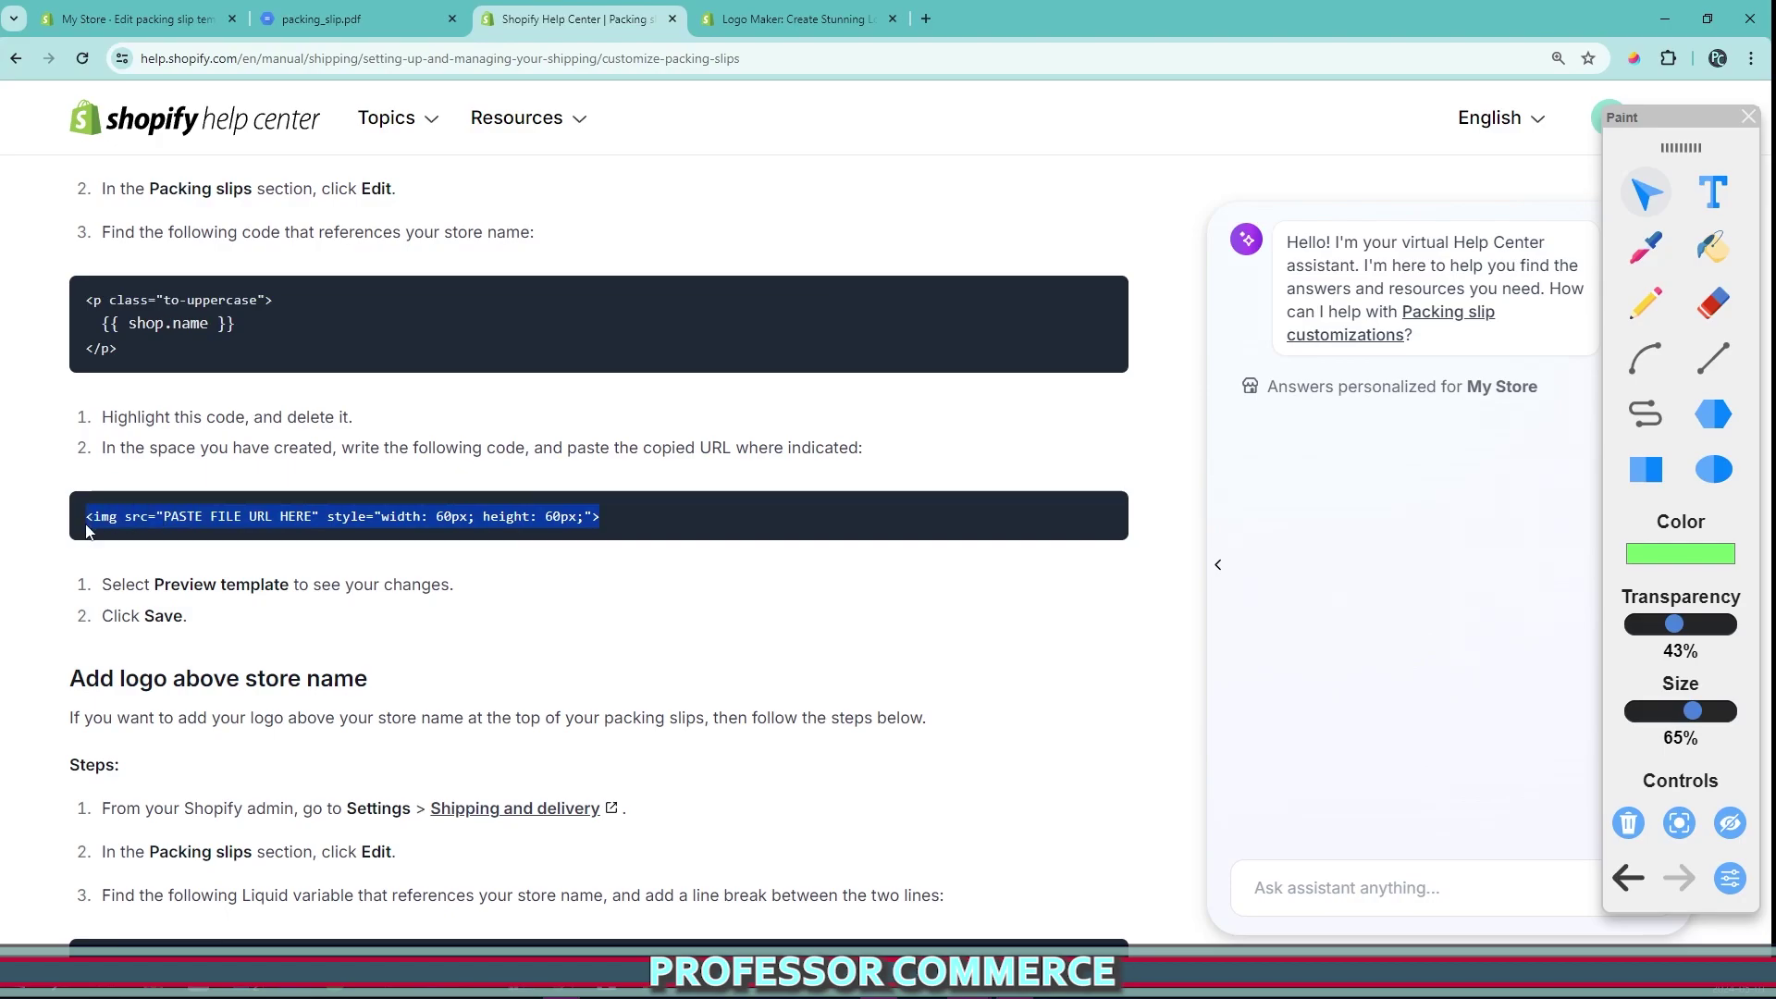
pyautogui.rightClick(91, 520)
pyautogui.click(159, 541)
pyautogui.click(171, 28)
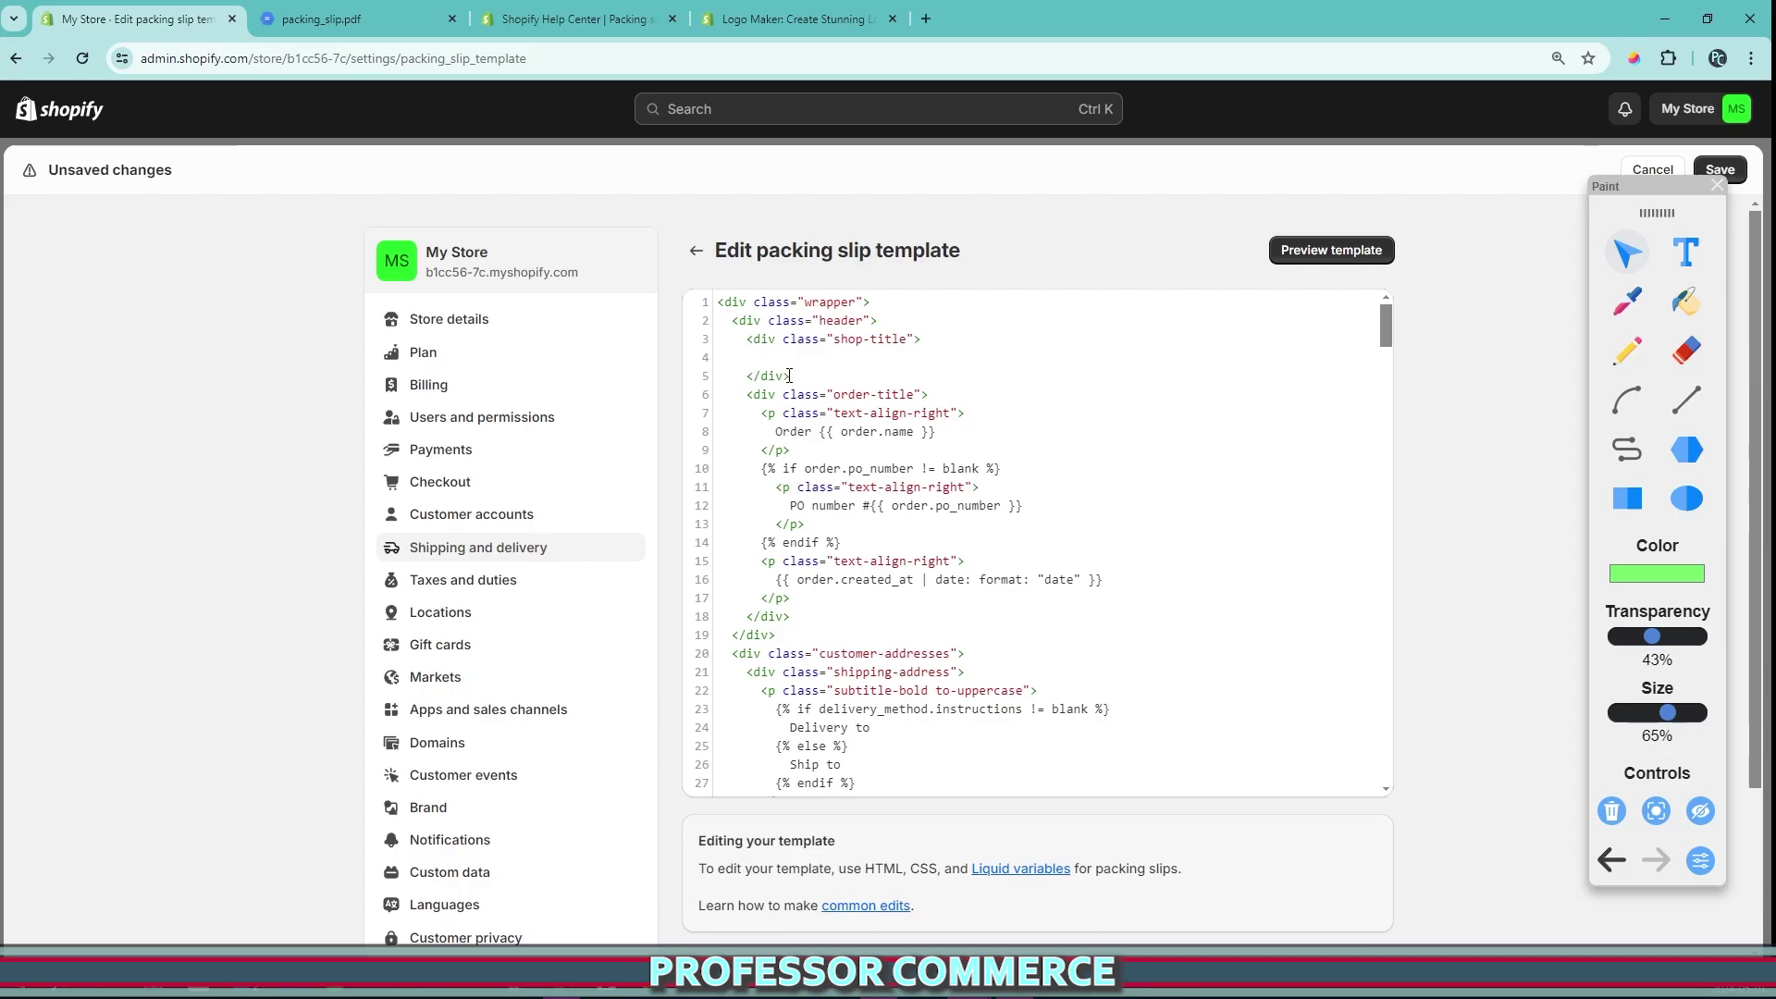
# - Paste the 60px logo img tag with its placeholder URL into line 4 and save the template
pyautogui.hotkey('ctrl', 'v')
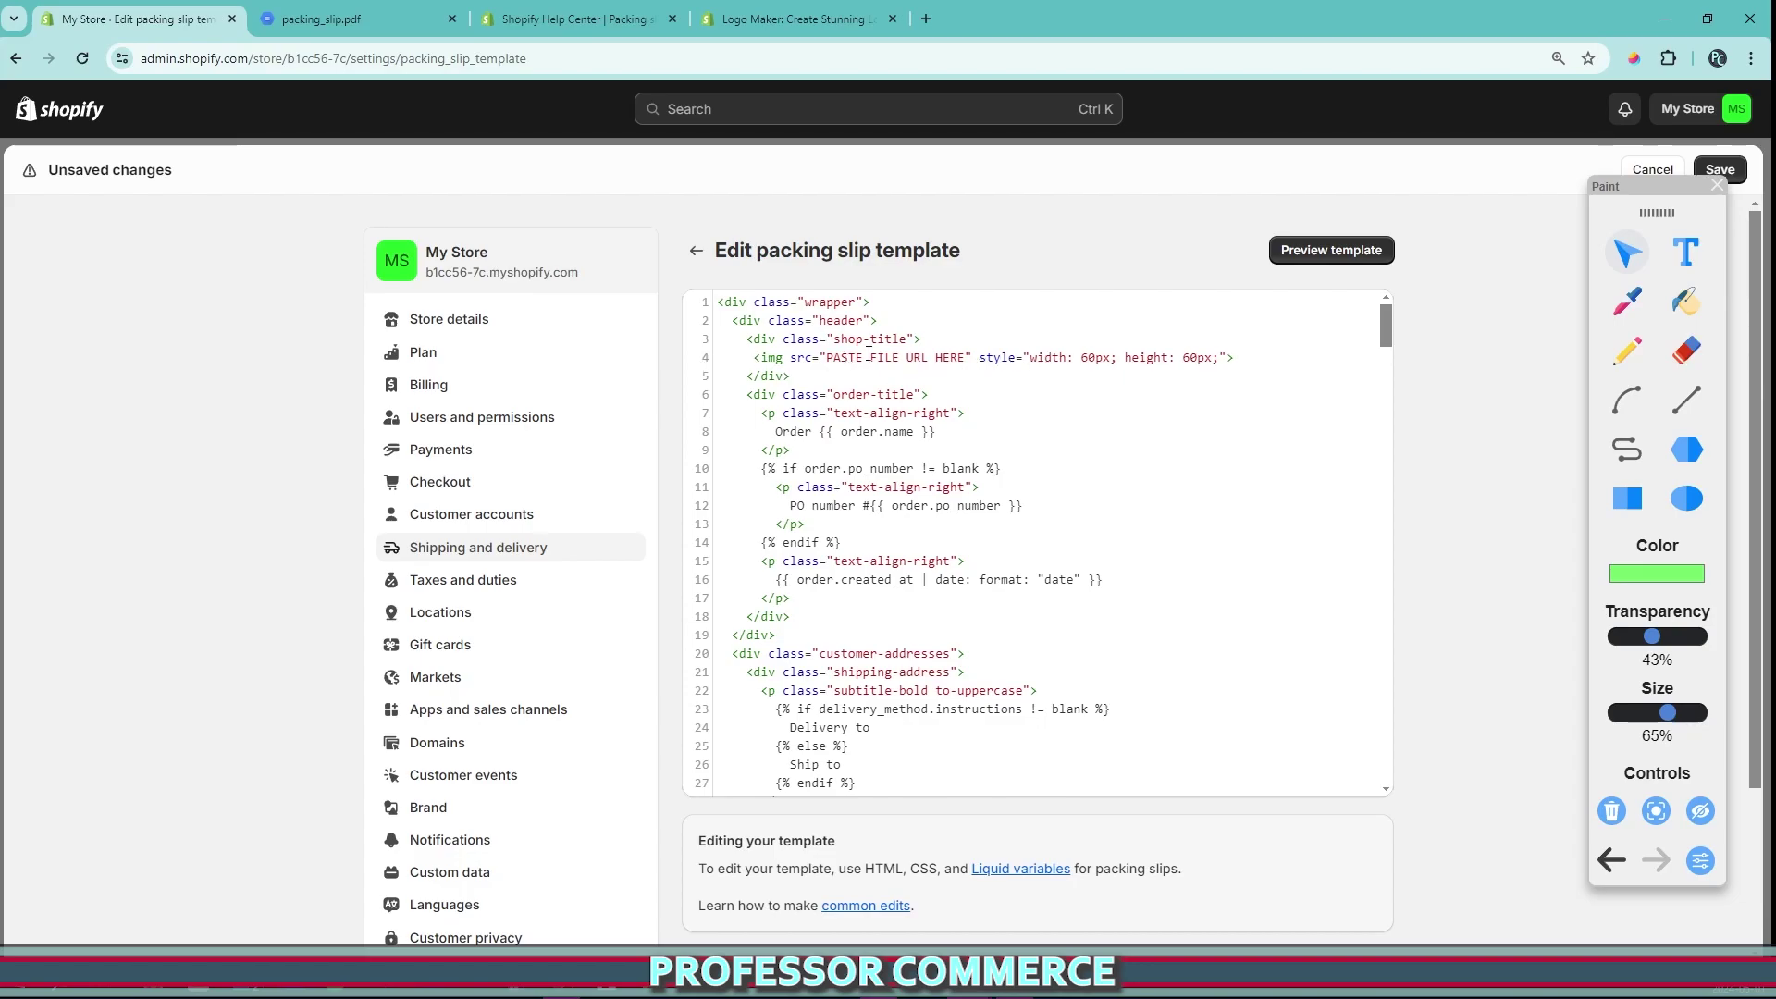
pyautogui.press('p')
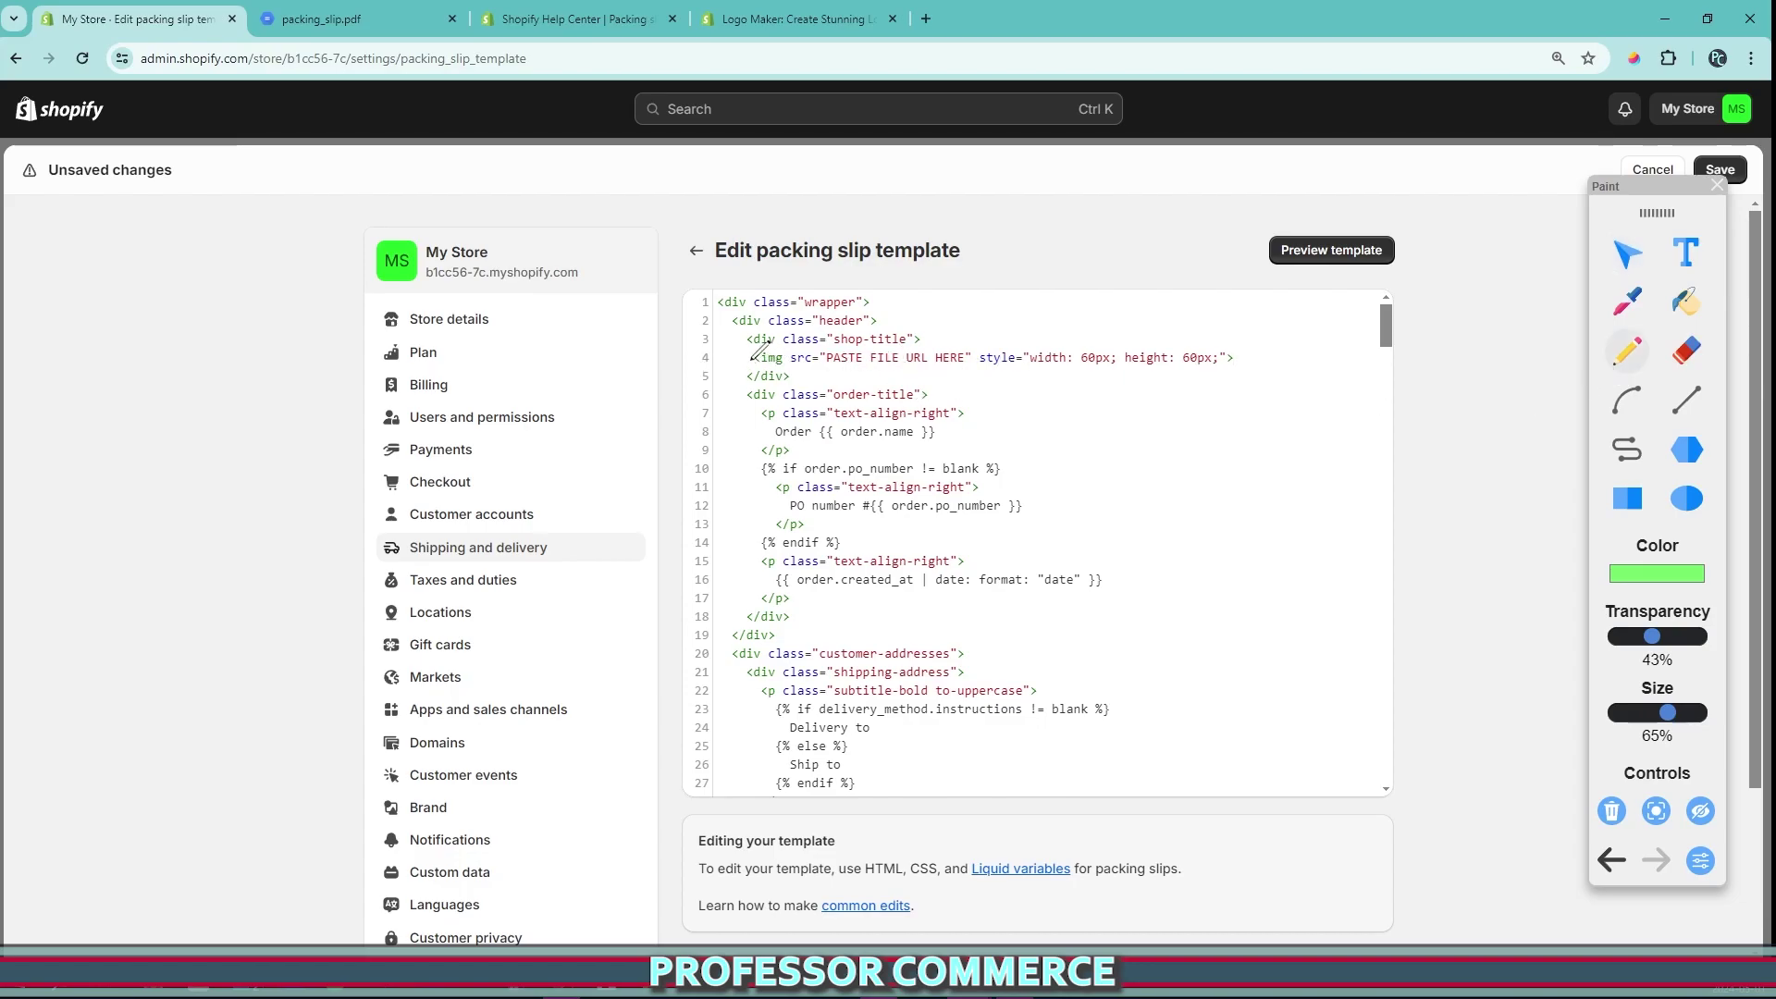
pyautogui.moveTo(770, 356)
pyautogui.mouseDown()
pyautogui.moveTo(962, 350)
pyautogui.moveTo(957, 368)
pyautogui.mouseUp()
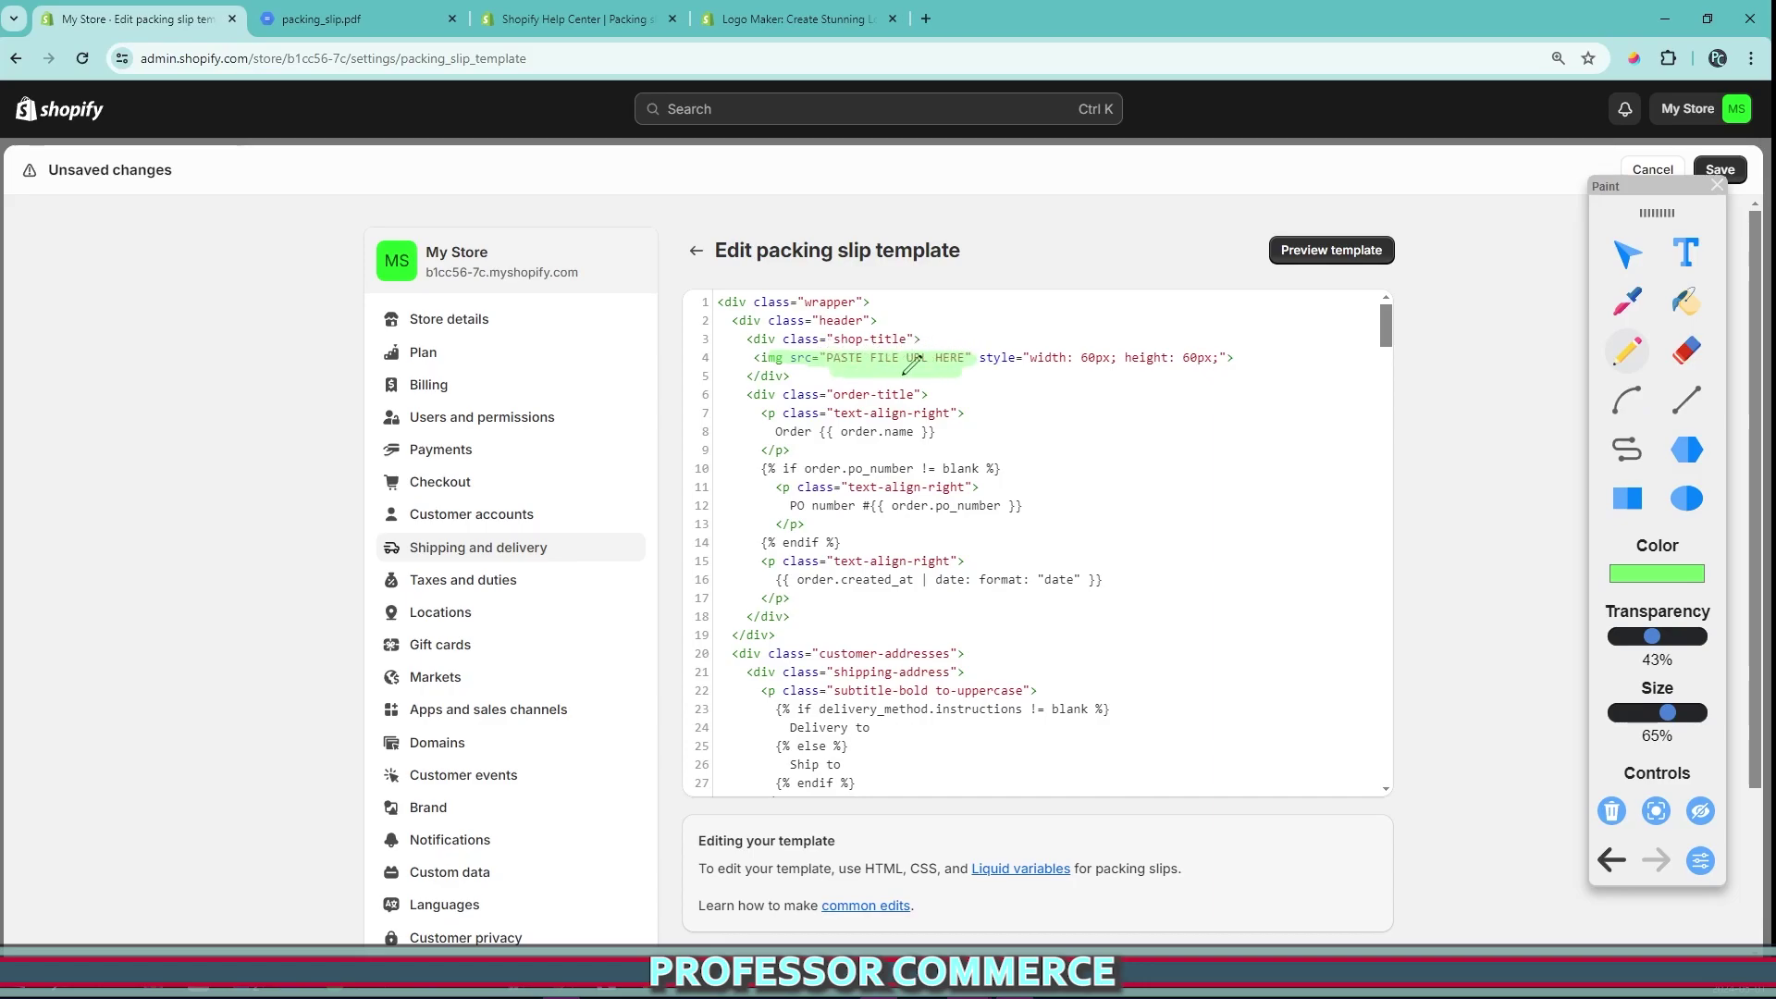
pyautogui.click(1716, 185)
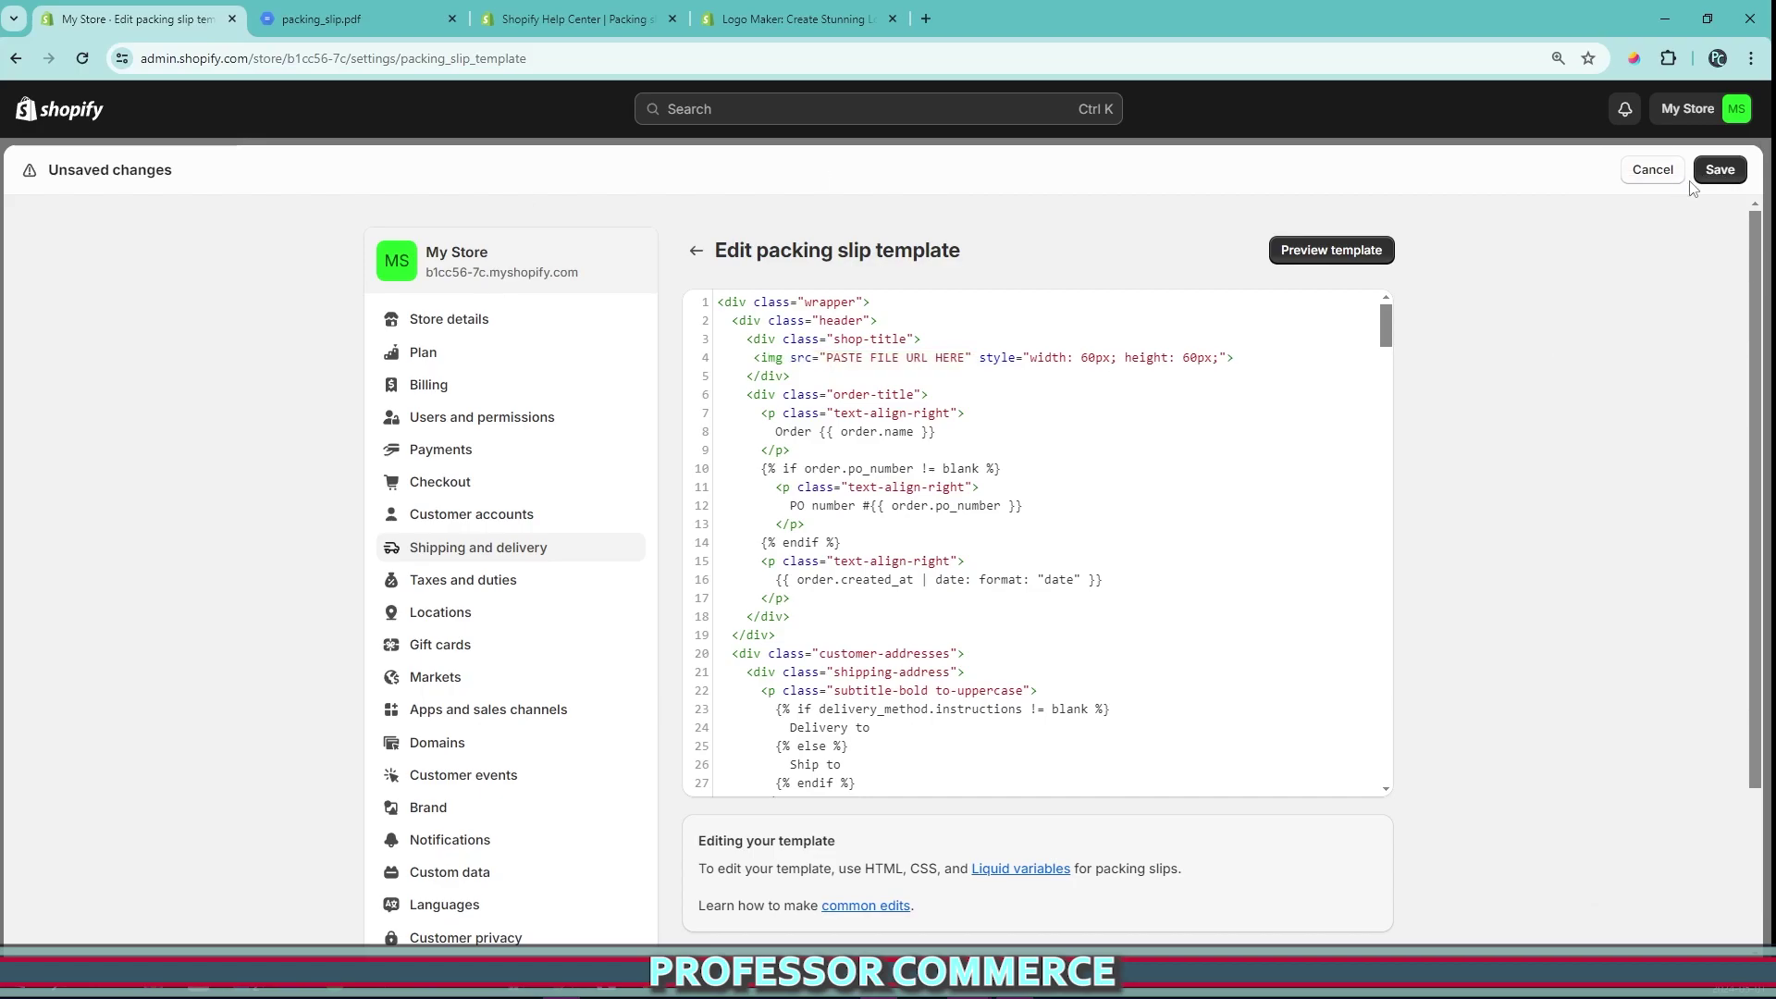
pyautogui.click(1718, 171)
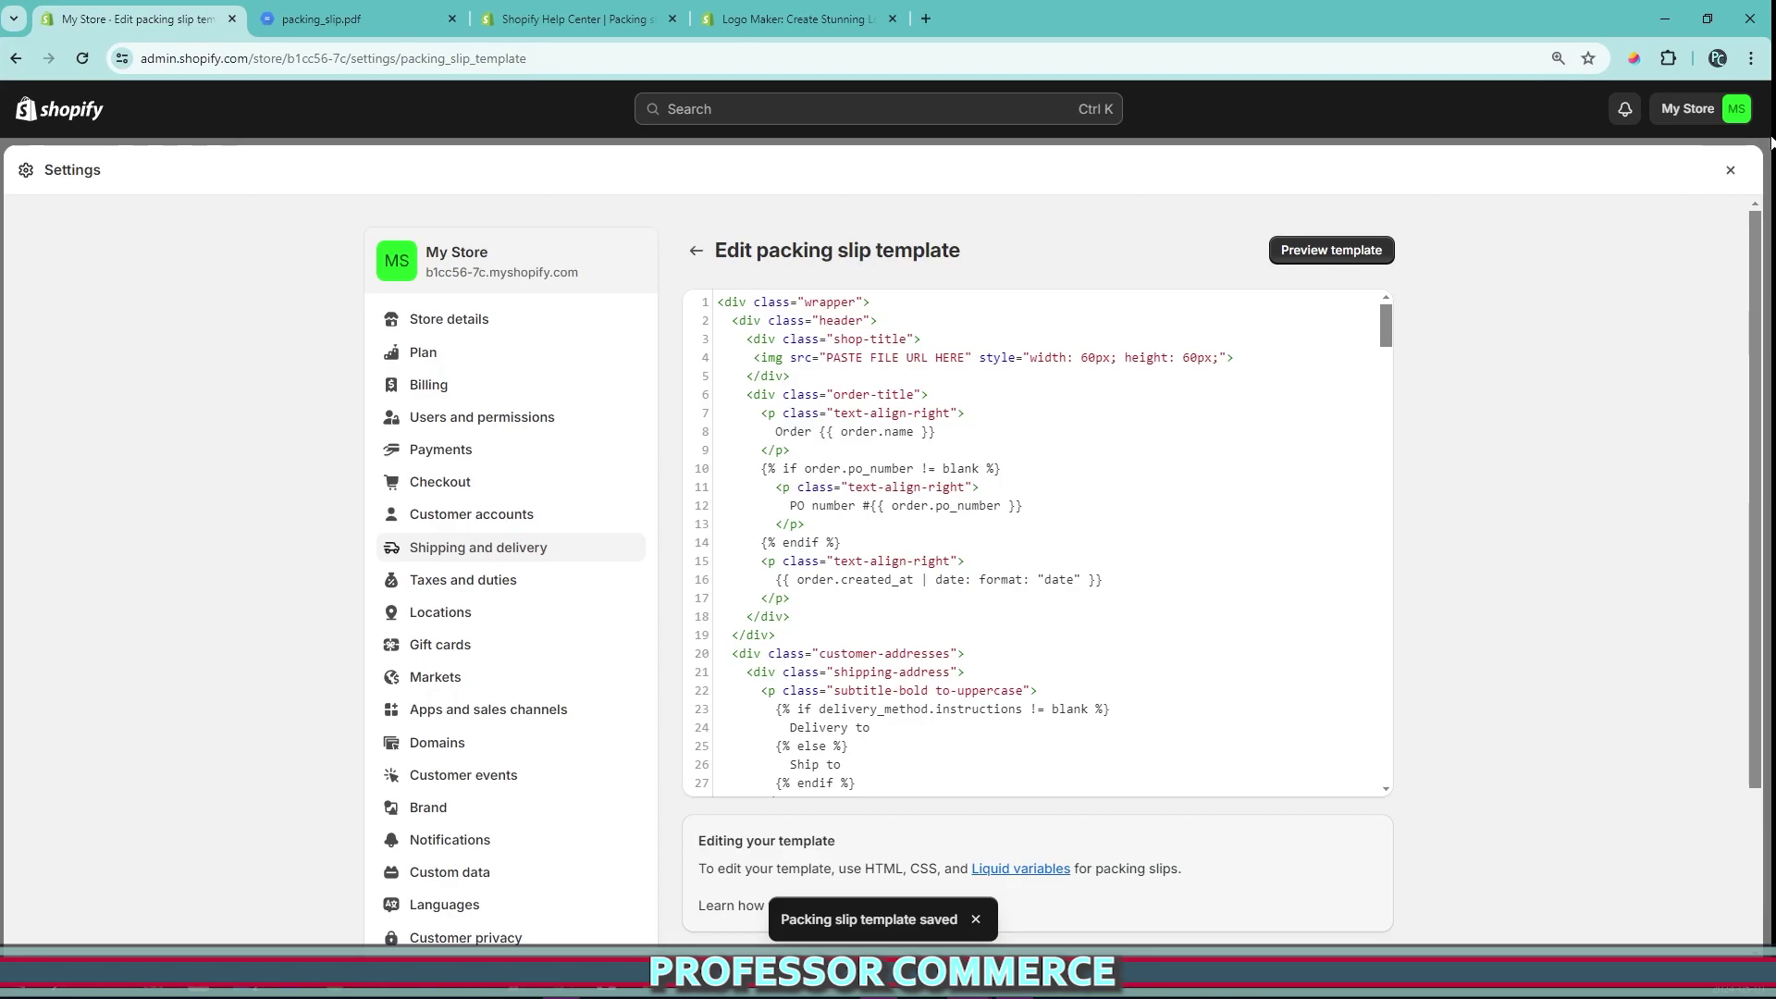
# - Back on the Files page, copy the link of the best_pets logo file
pyautogui.click(1730, 171)
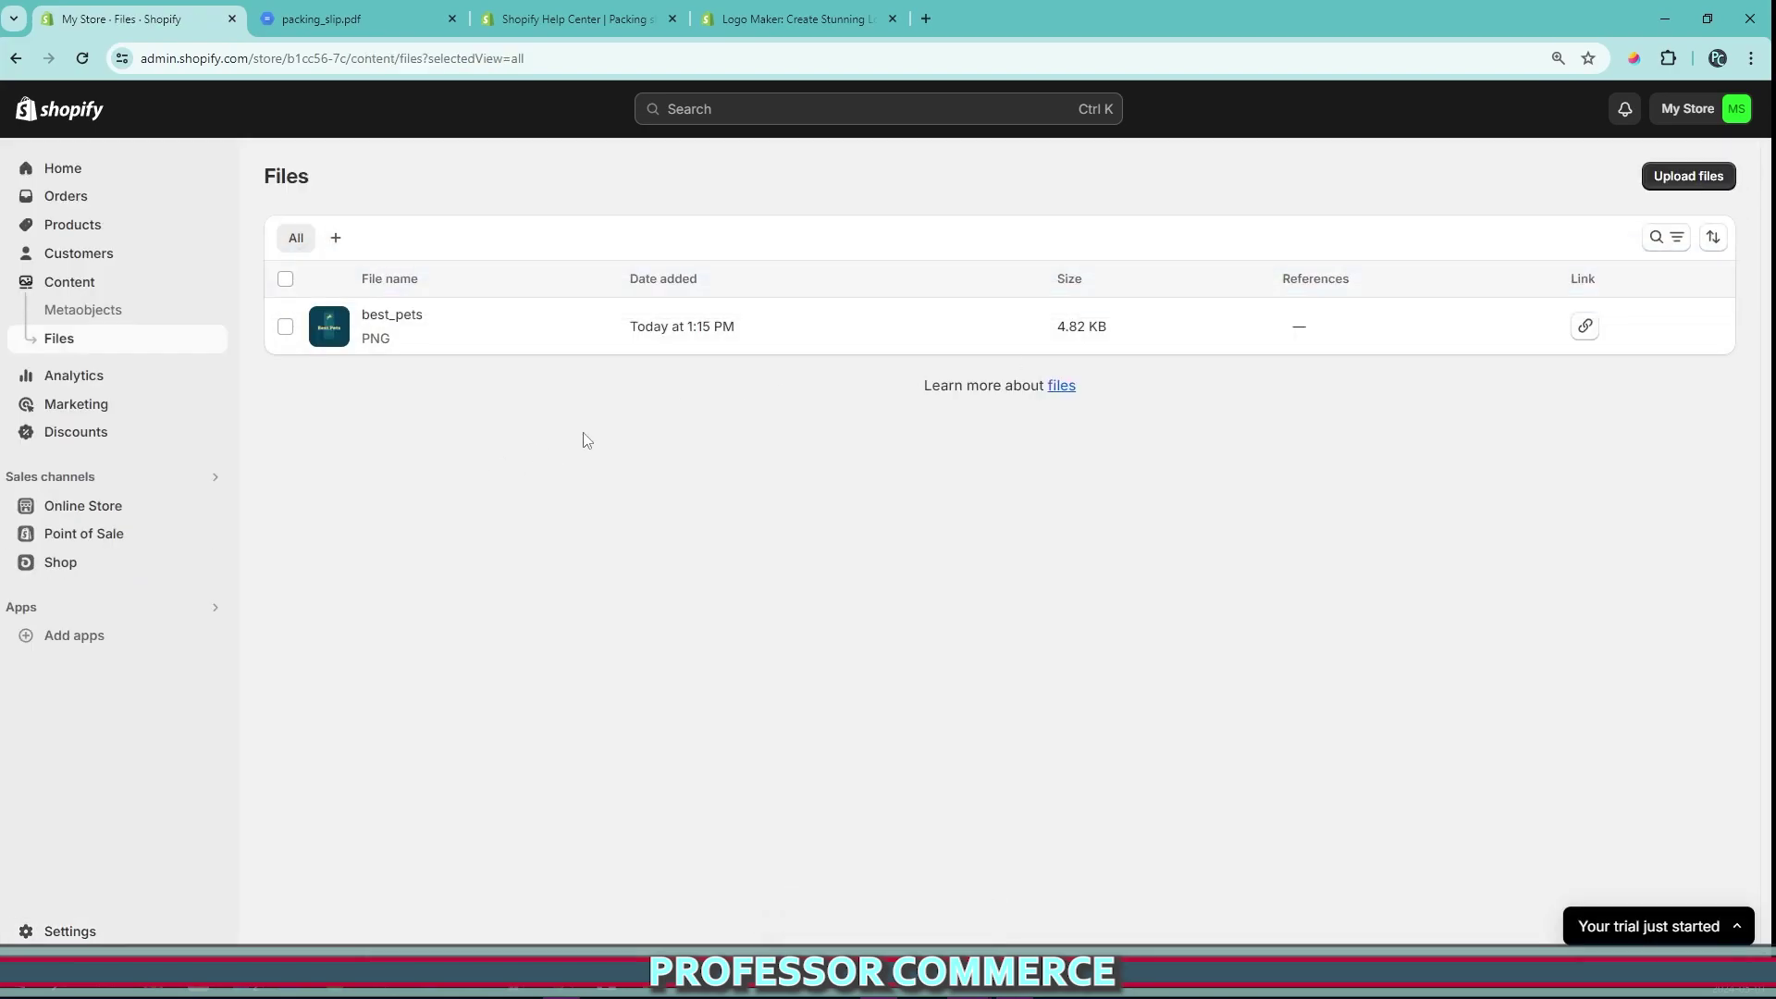
pyautogui.hotkey('ctrl', 'shift', 'p')
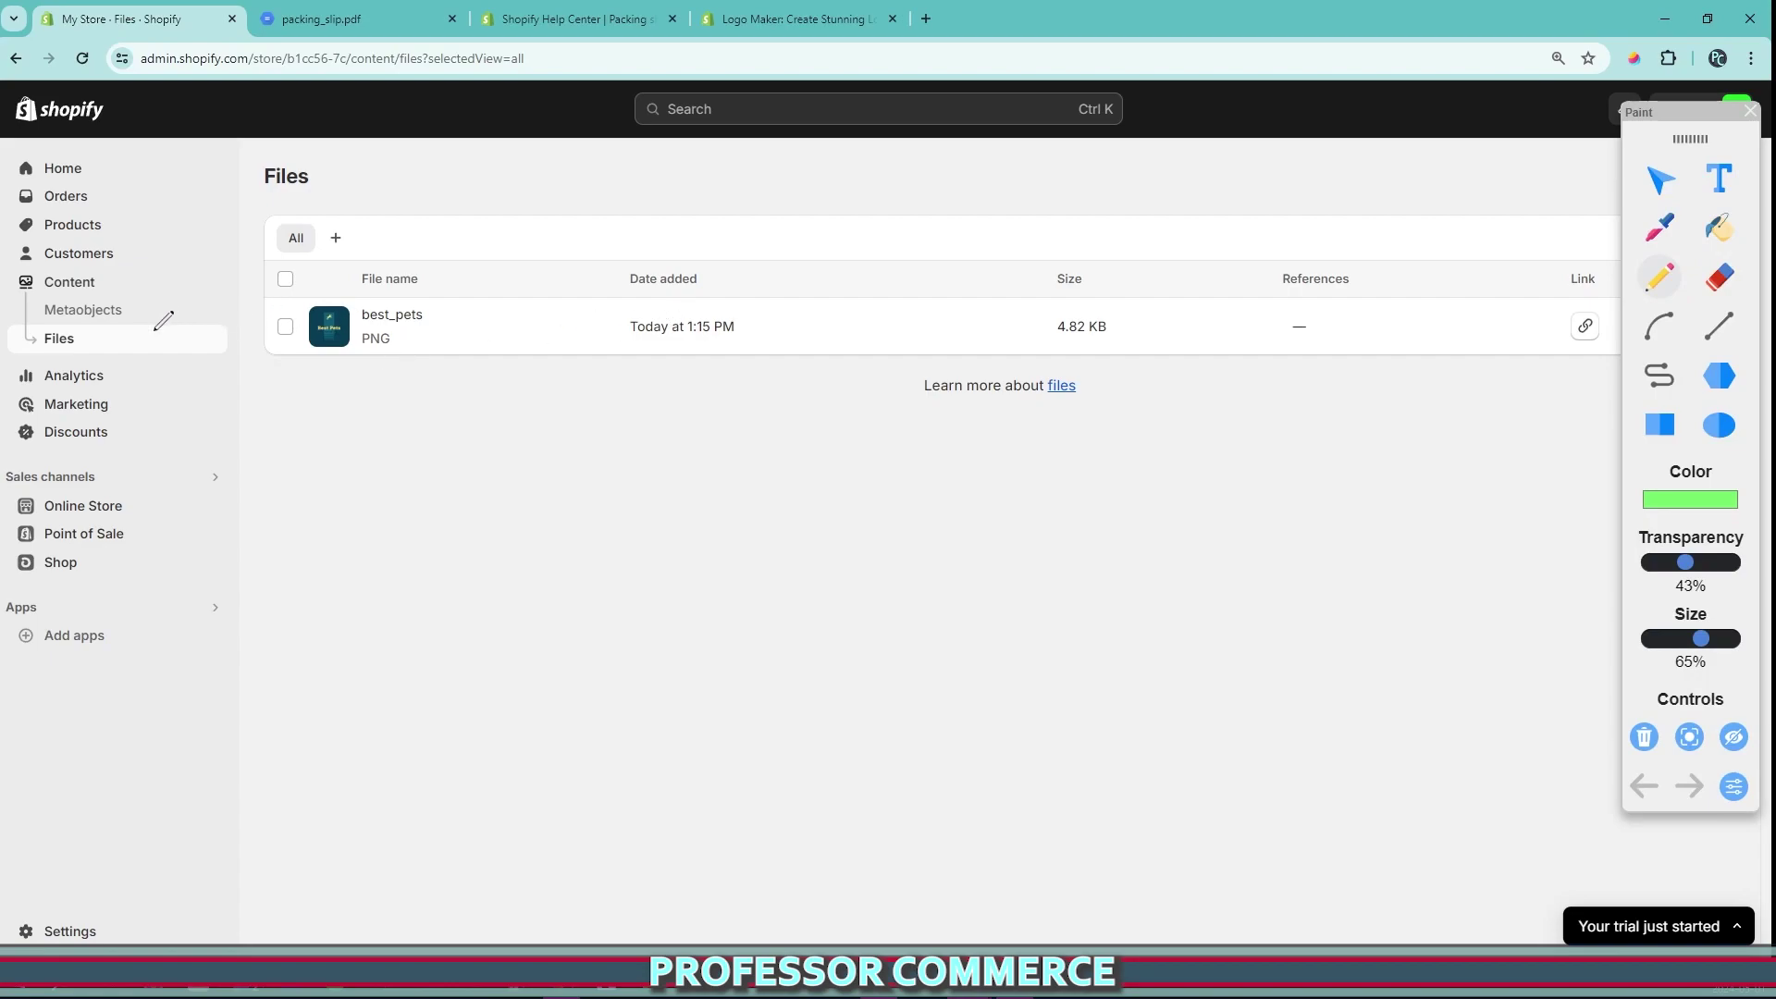
pyautogui.moveTo(155, 331); pyautogui.dragTo(93, 341)
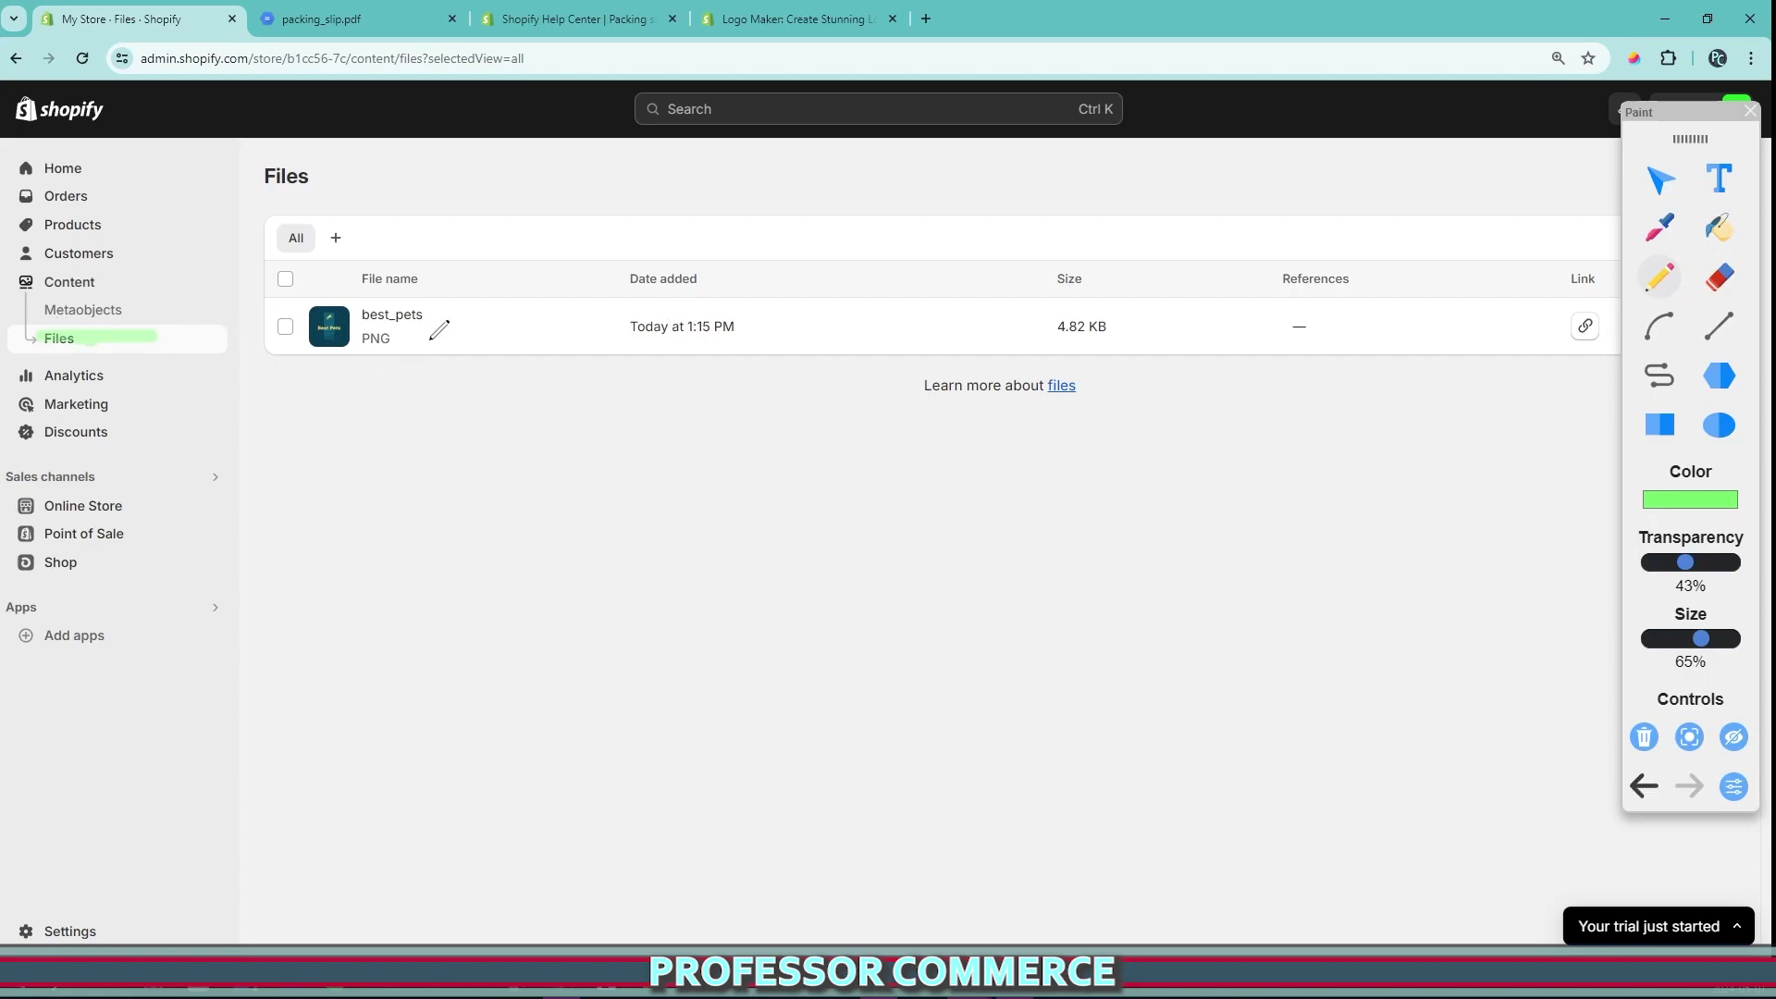
pyautogui.moveTo(272, 370)
pyautogui.mouseDown()
pyautogui.moveTo(242, 300)
pyautogui.moveTo(420, 374)
pyautogui.mouseUp()
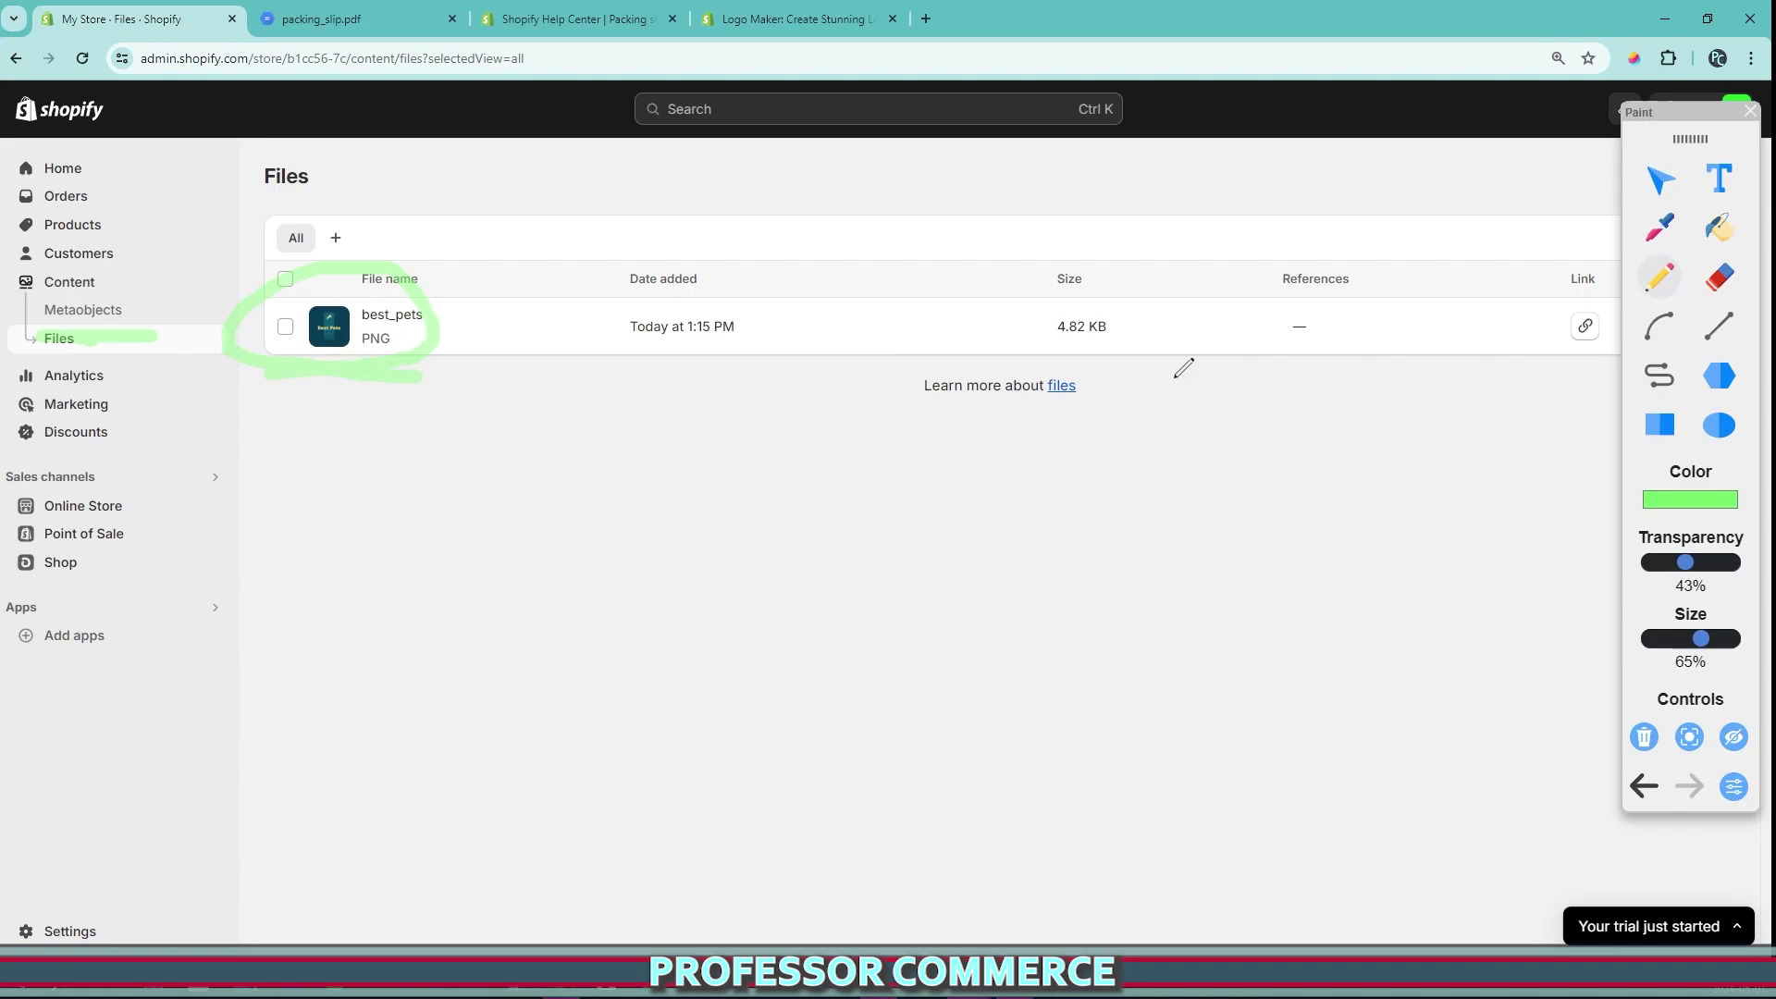
pyautogui.moveTo(1247, 340)
pyautogui.mouseDown()
pyautogui.moveTo(1549, 301)
pyautogui.moveTo(1467, 341)
pyautogui.mouseUp()
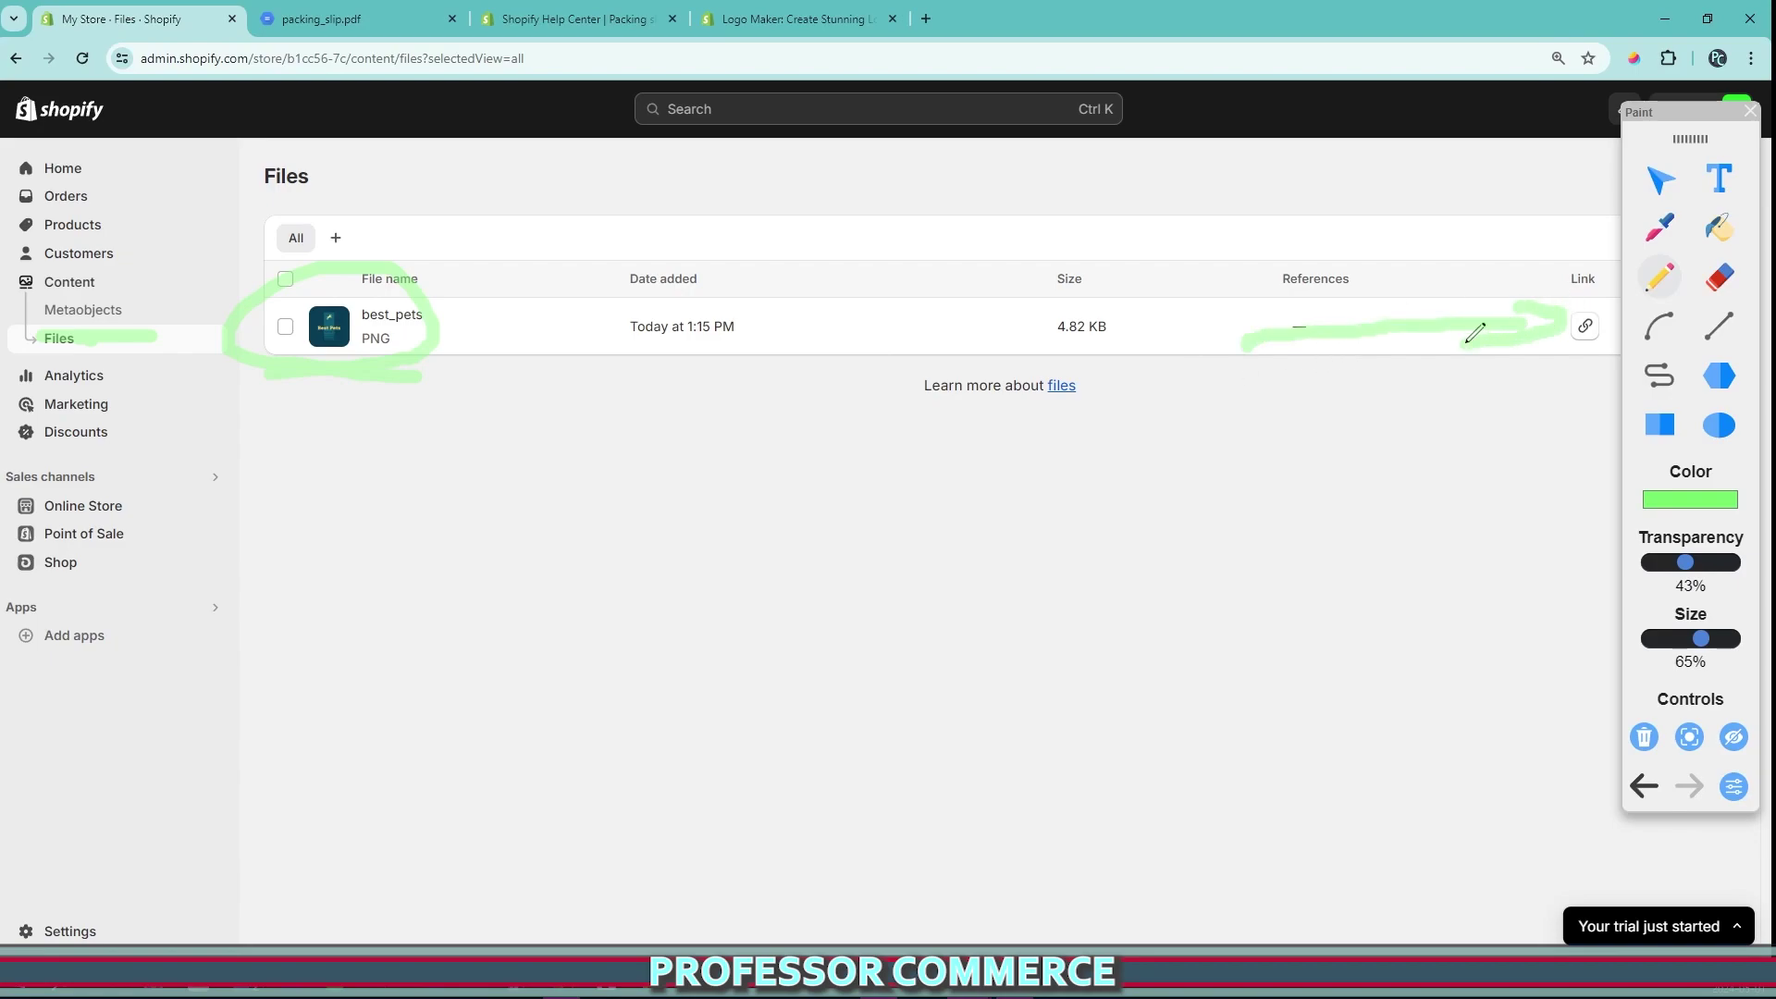
pyautogui.click(1645, 737)
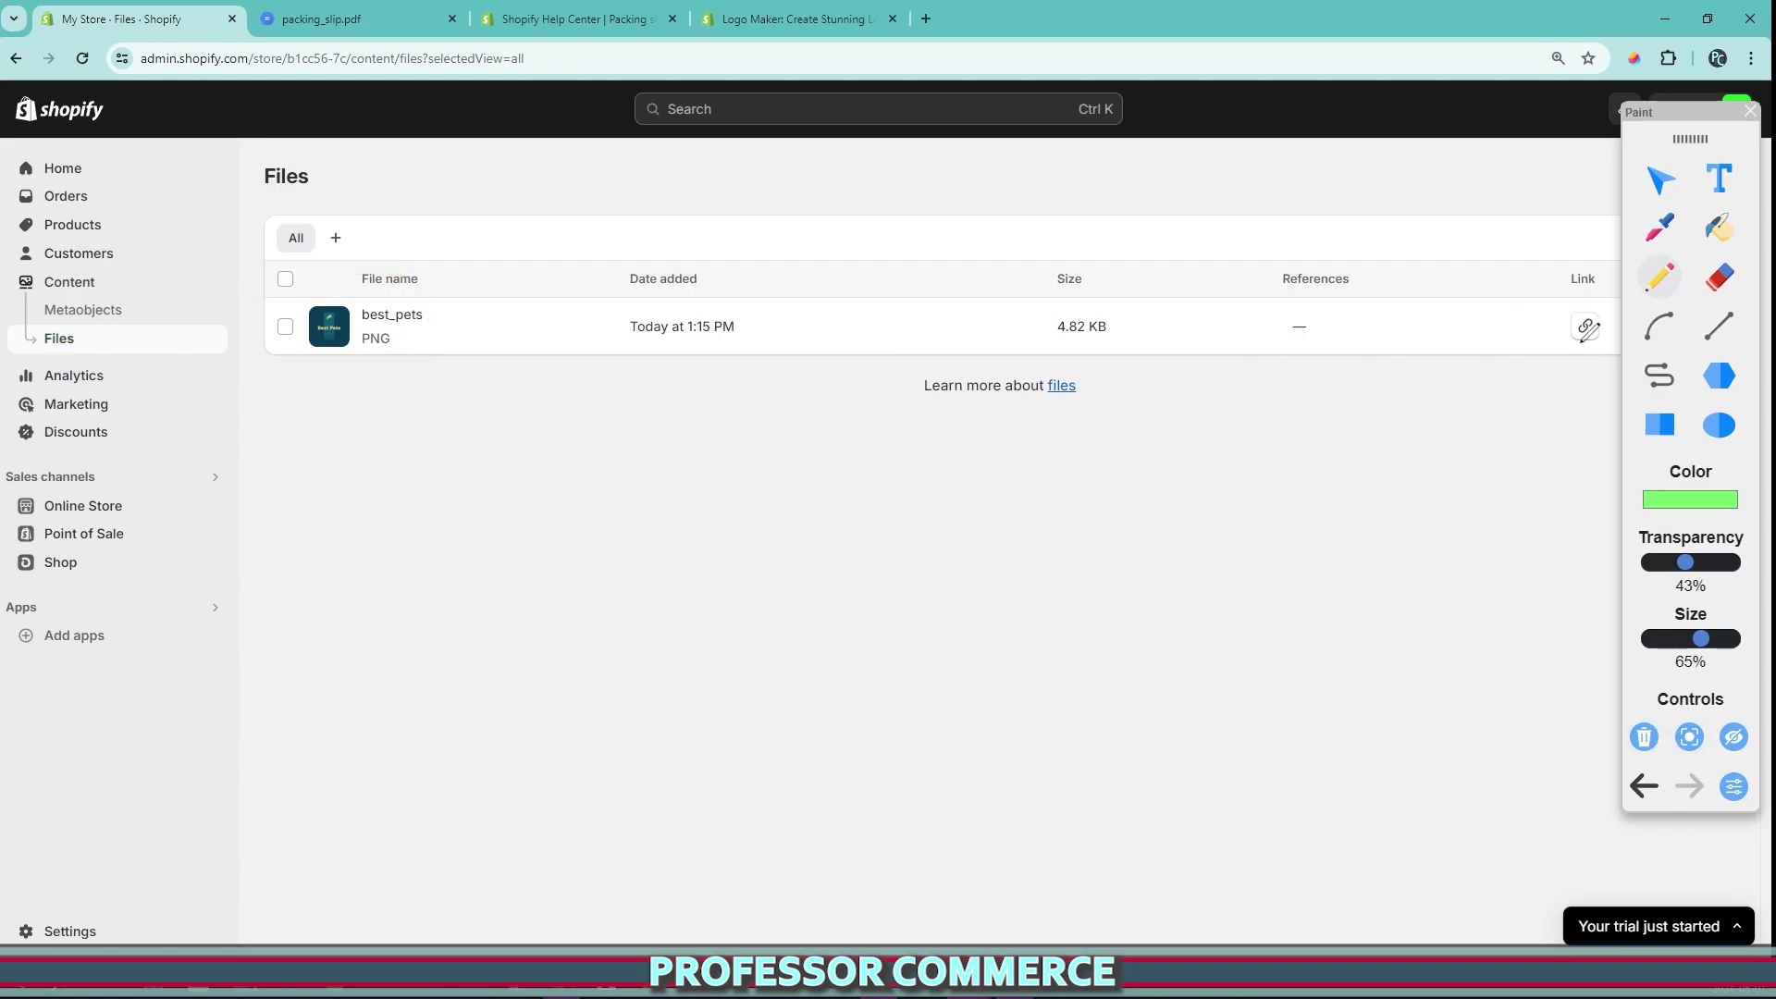
pyautogui.click(1677, 186)
pyautogui.click(1585, 328)
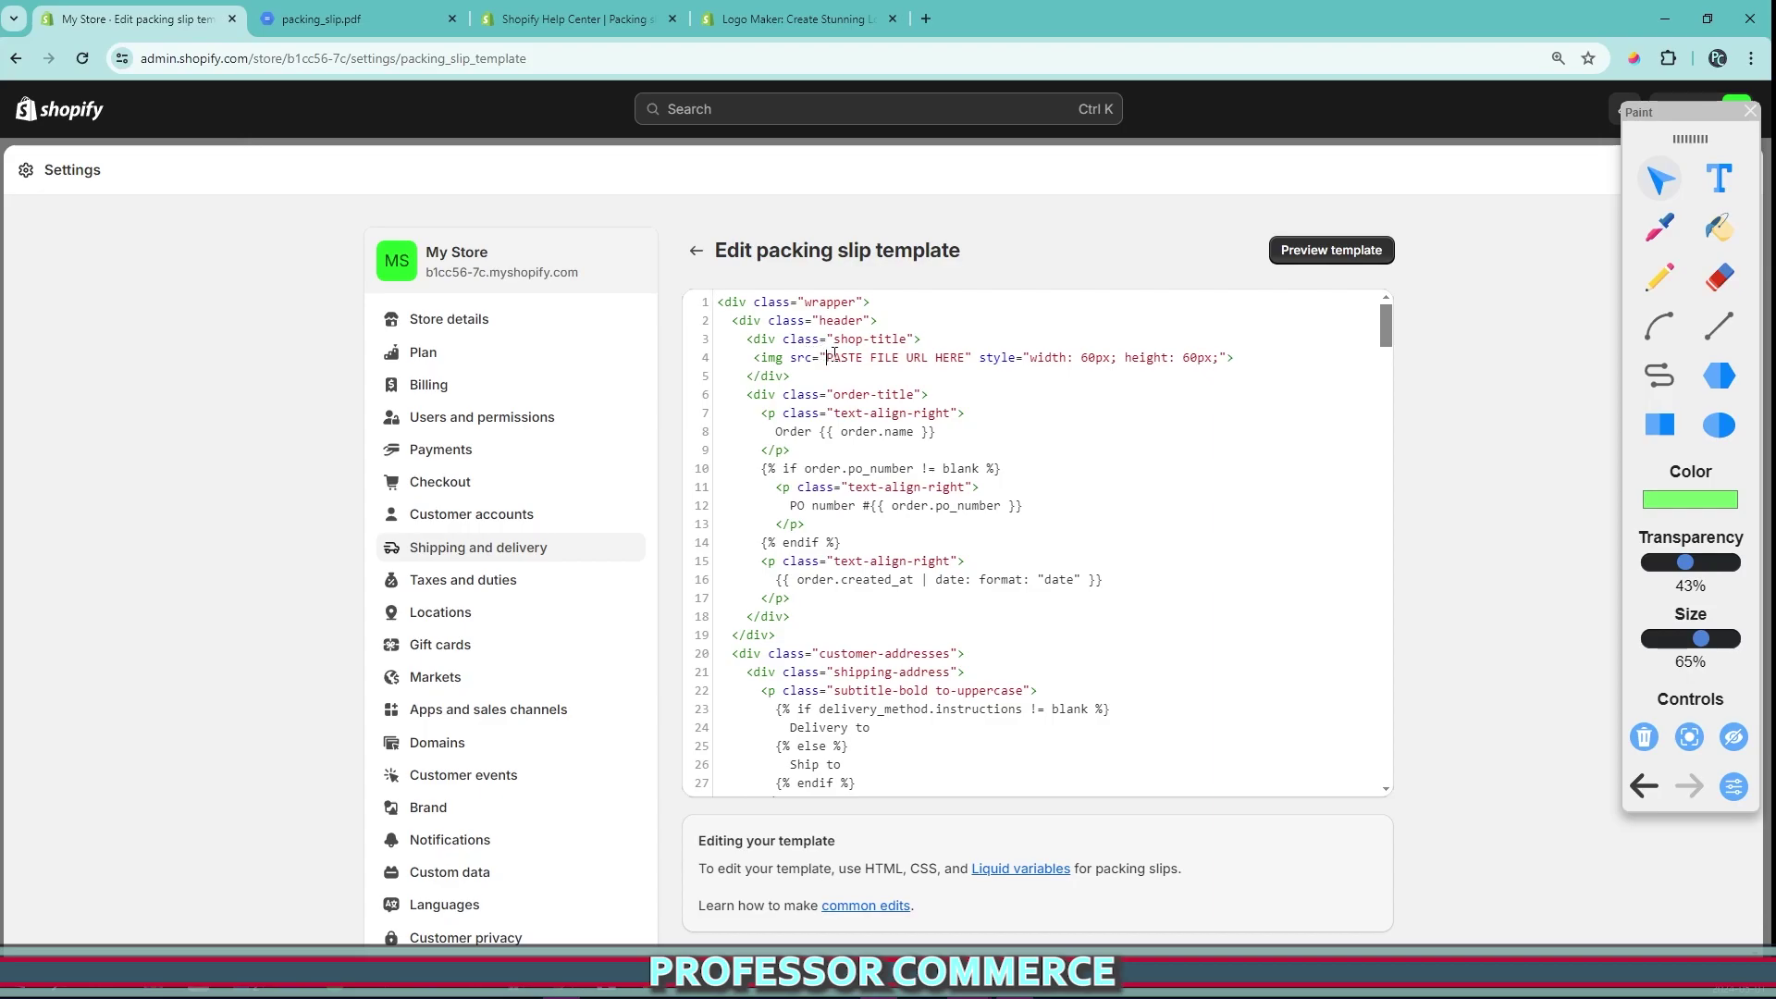
# - Replace PASTE FILE URL HERE with the best_pets CDN link and preview the PDF
pyautogui.moveTo(833, 354); pyautogui.dragTo(944, 363)
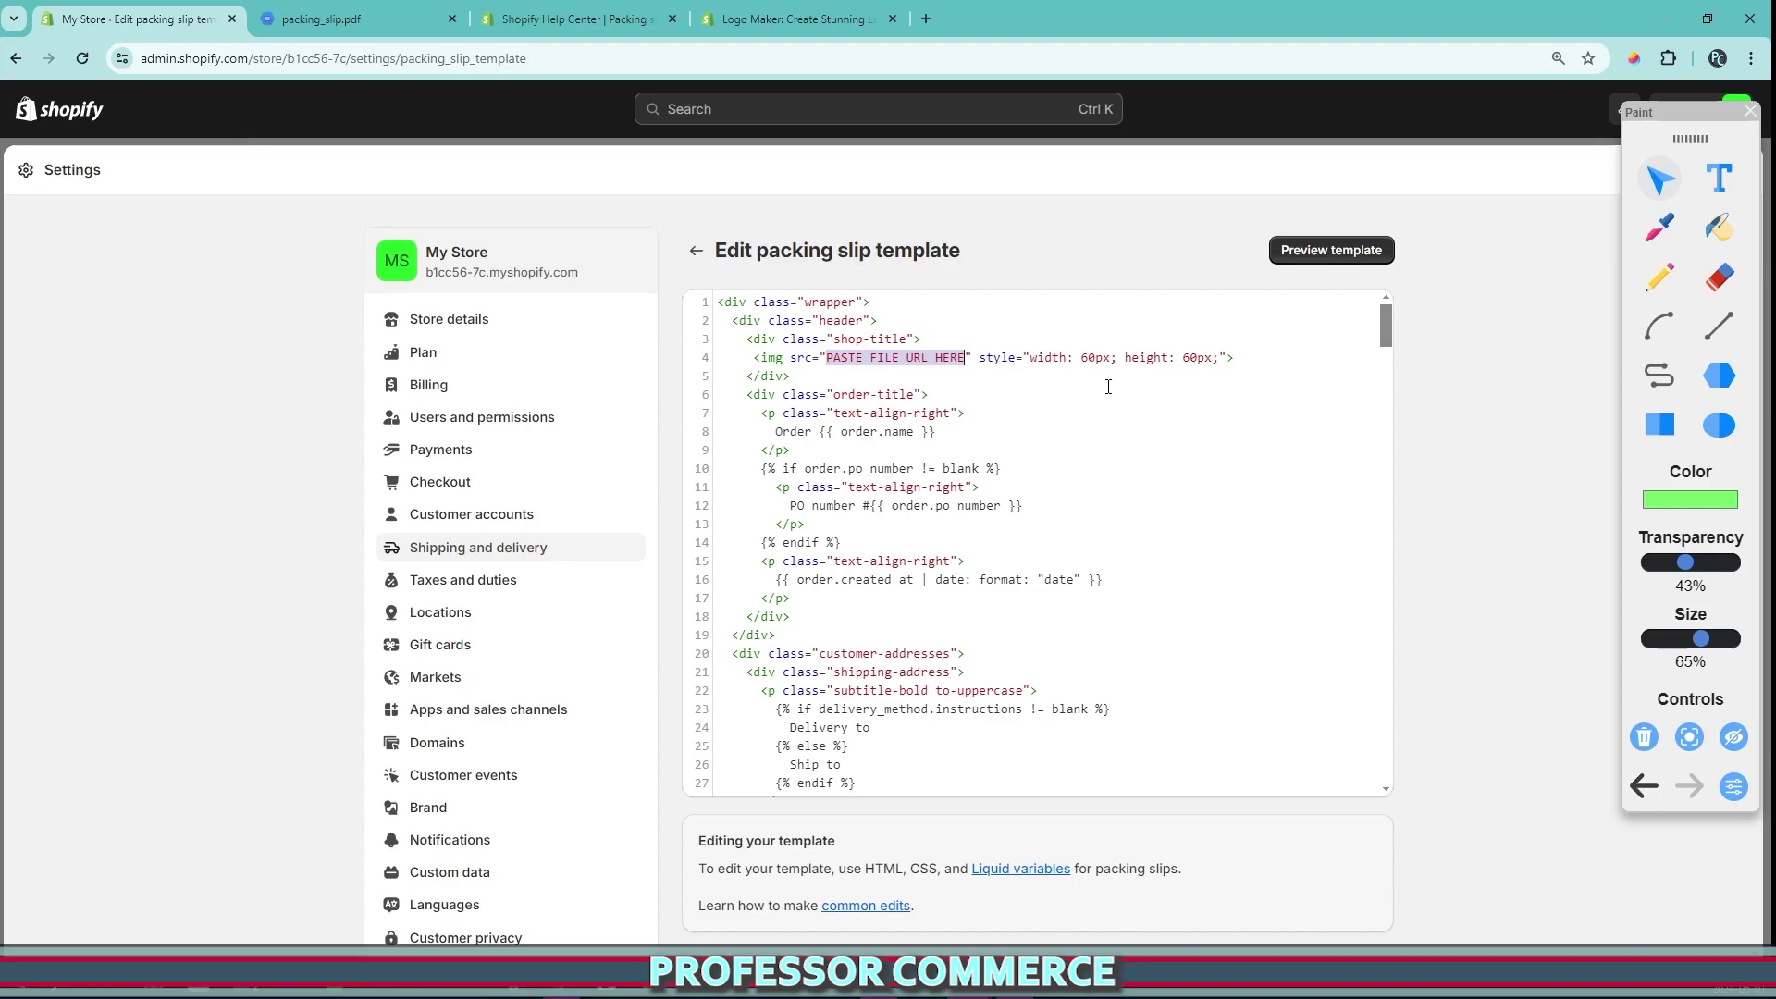
pyautogui.hotkey('ctrl', 'v')
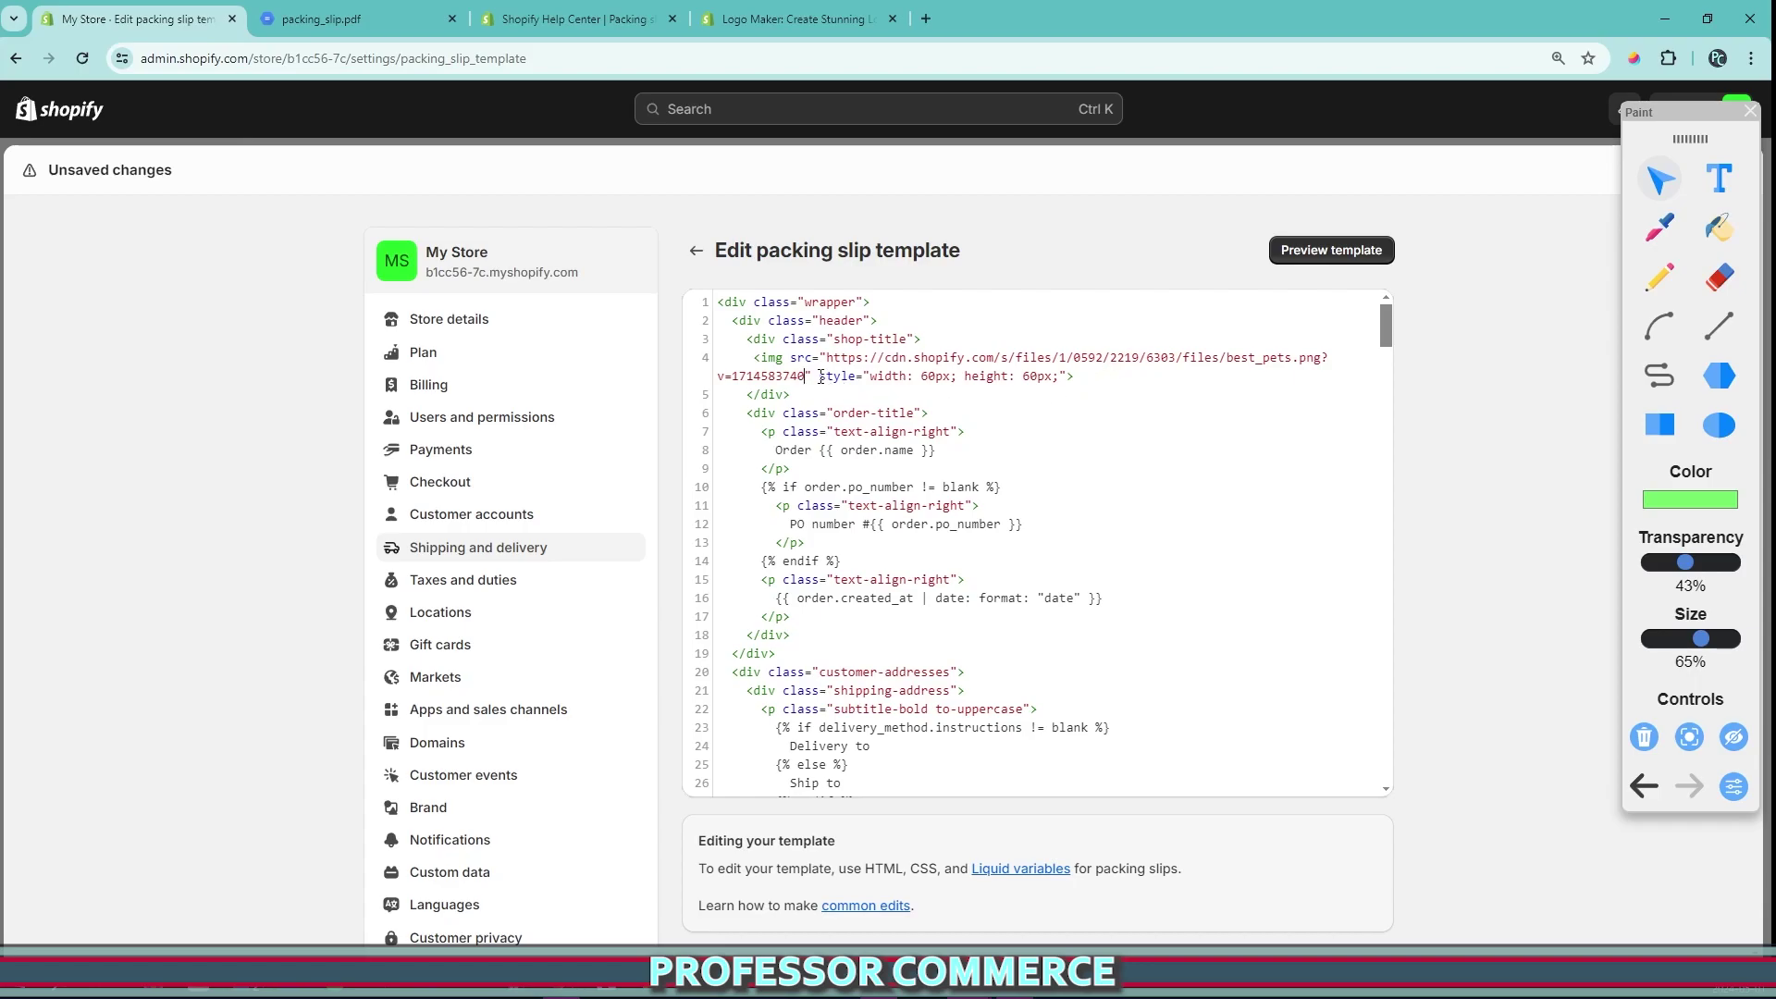
pyautogui.click(1331, 250)
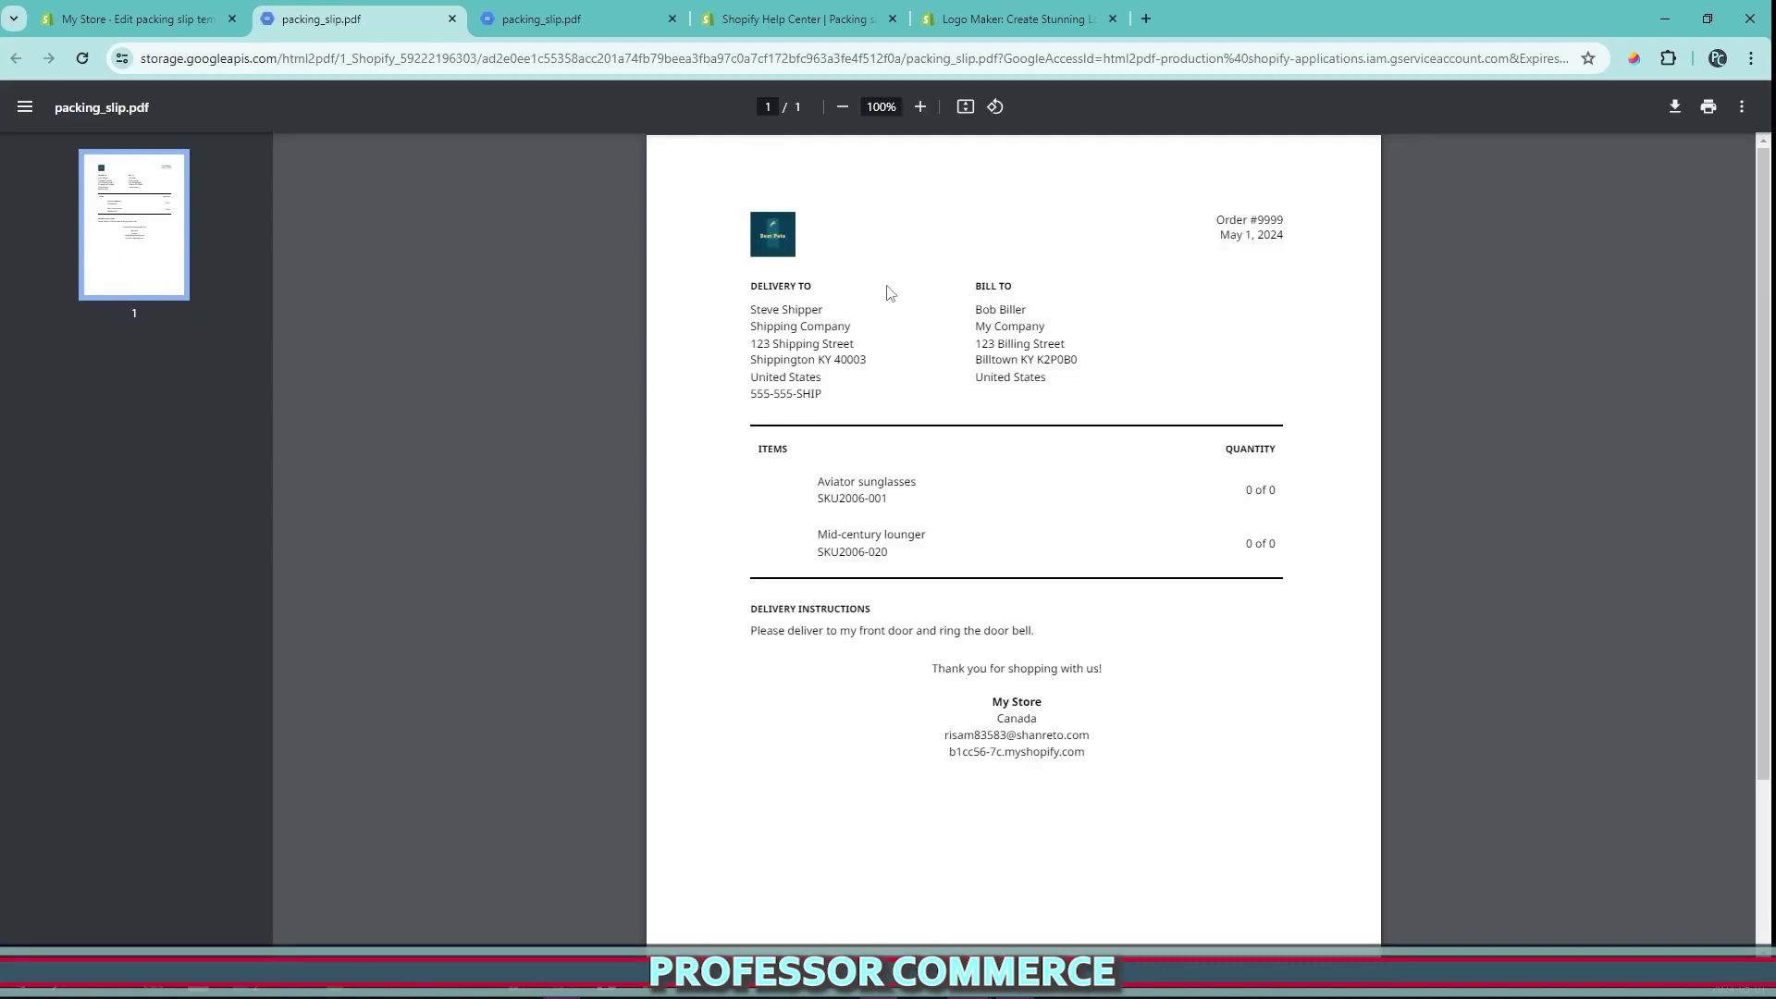
# - Point out the small 60px logo in the PDF preview, then return to the template editor
pyautogui.click(1634, 58)
pyautogui.moveTo(1015, 189)
pyautogui.mouseDown()
pyautogui.moveTo(796, 242)
pyautogui.moveTo(933, 231)
pyautogui.mouseUp()
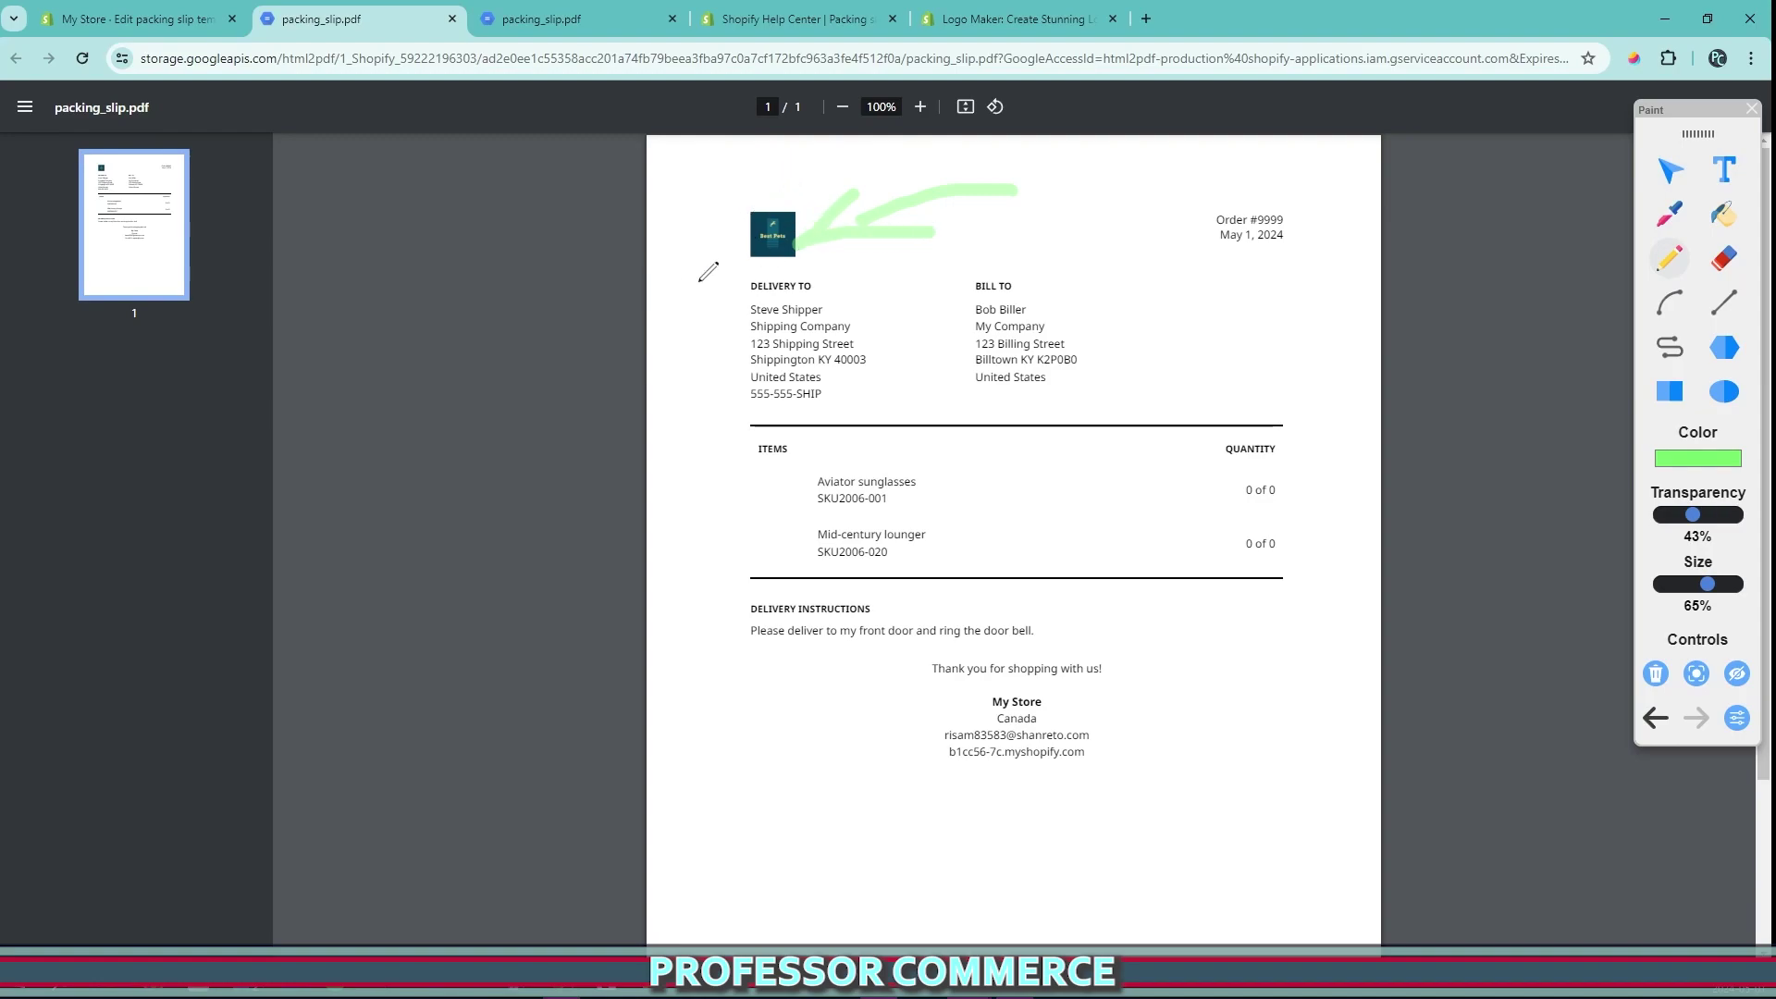
pyautogui.moveTo(813, 245); pyautogui.dragTo(936, 231)
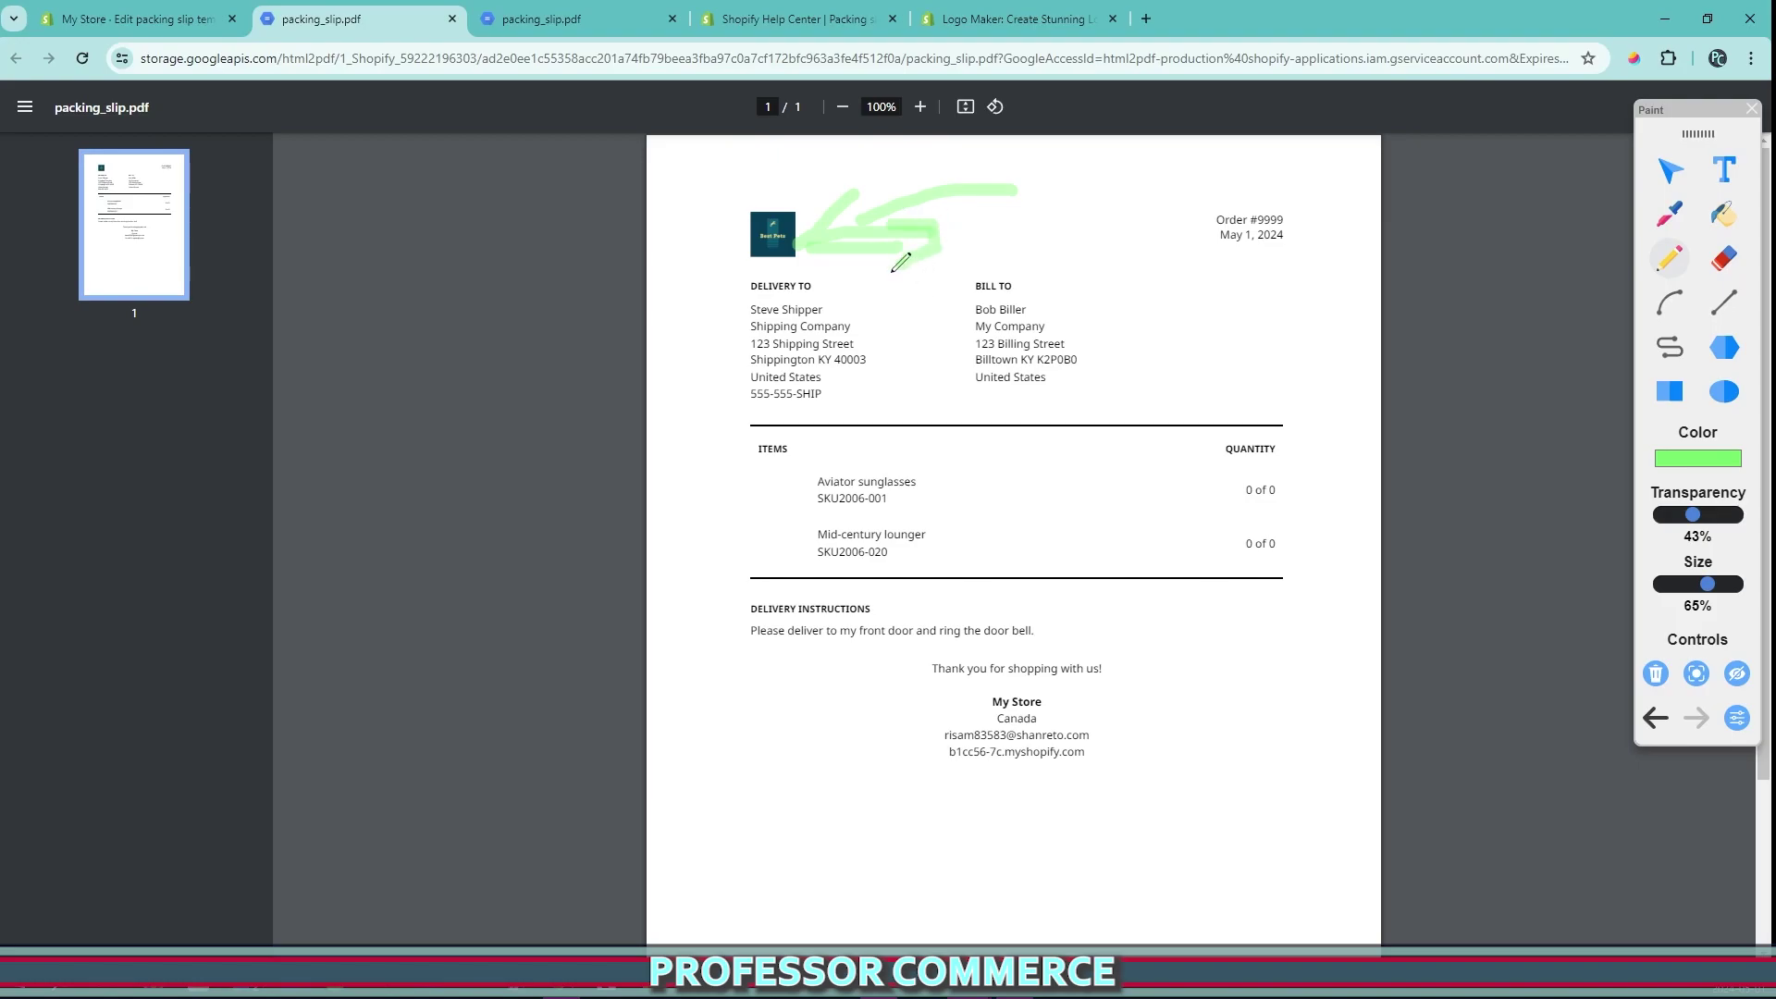
pyautogui.click(148, 20)
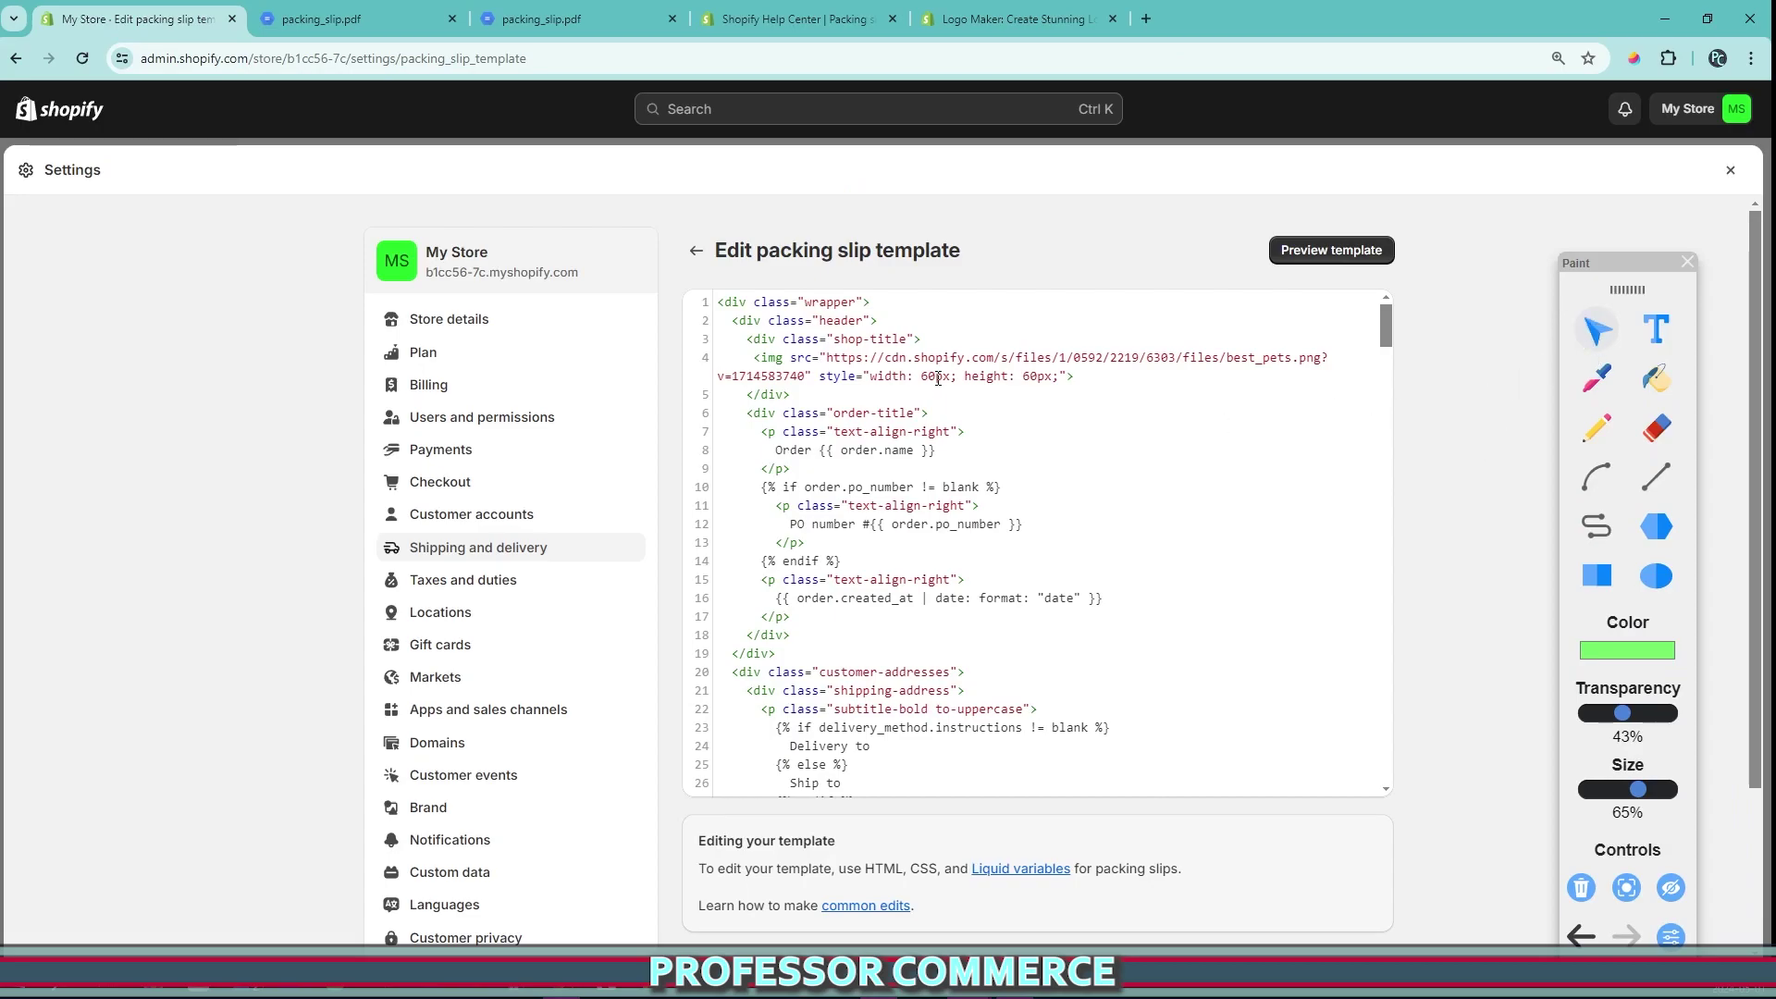
# - Change the logo's width and height from 60px to 600px and save the template
pyautogui.click(1596, 428)
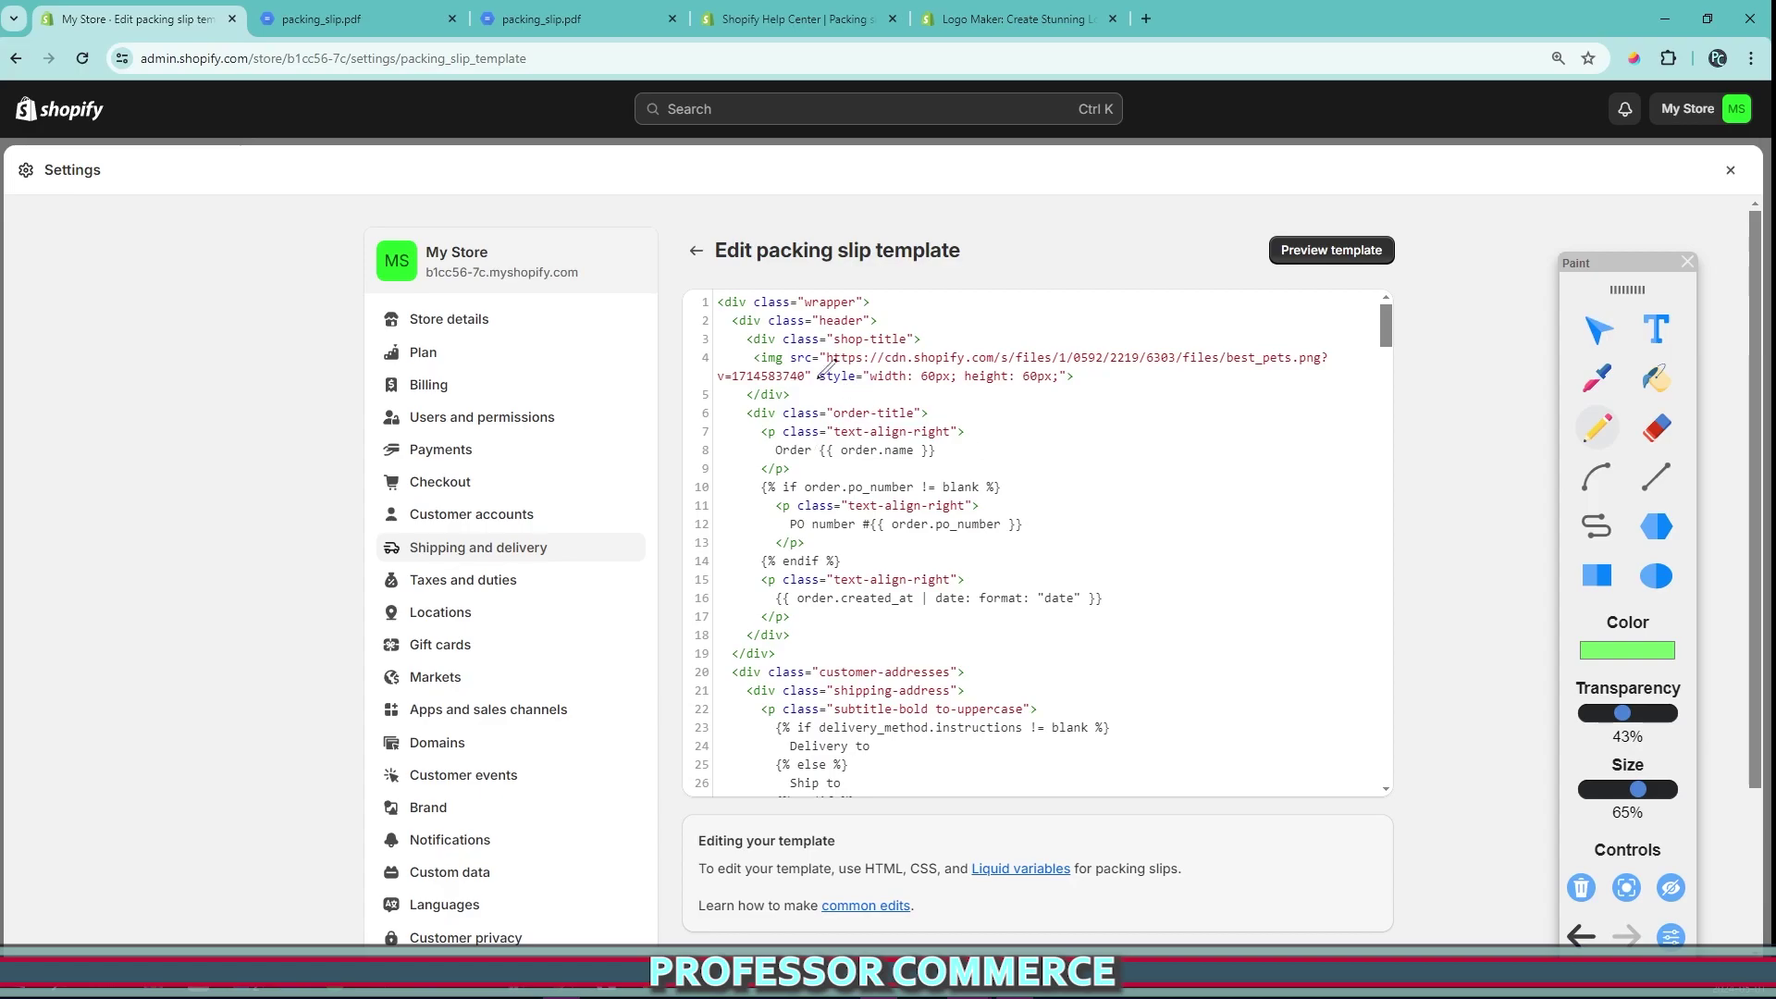
pyautogui.moveTo(818, 379); pyautogui.dragTo(1084, 372)
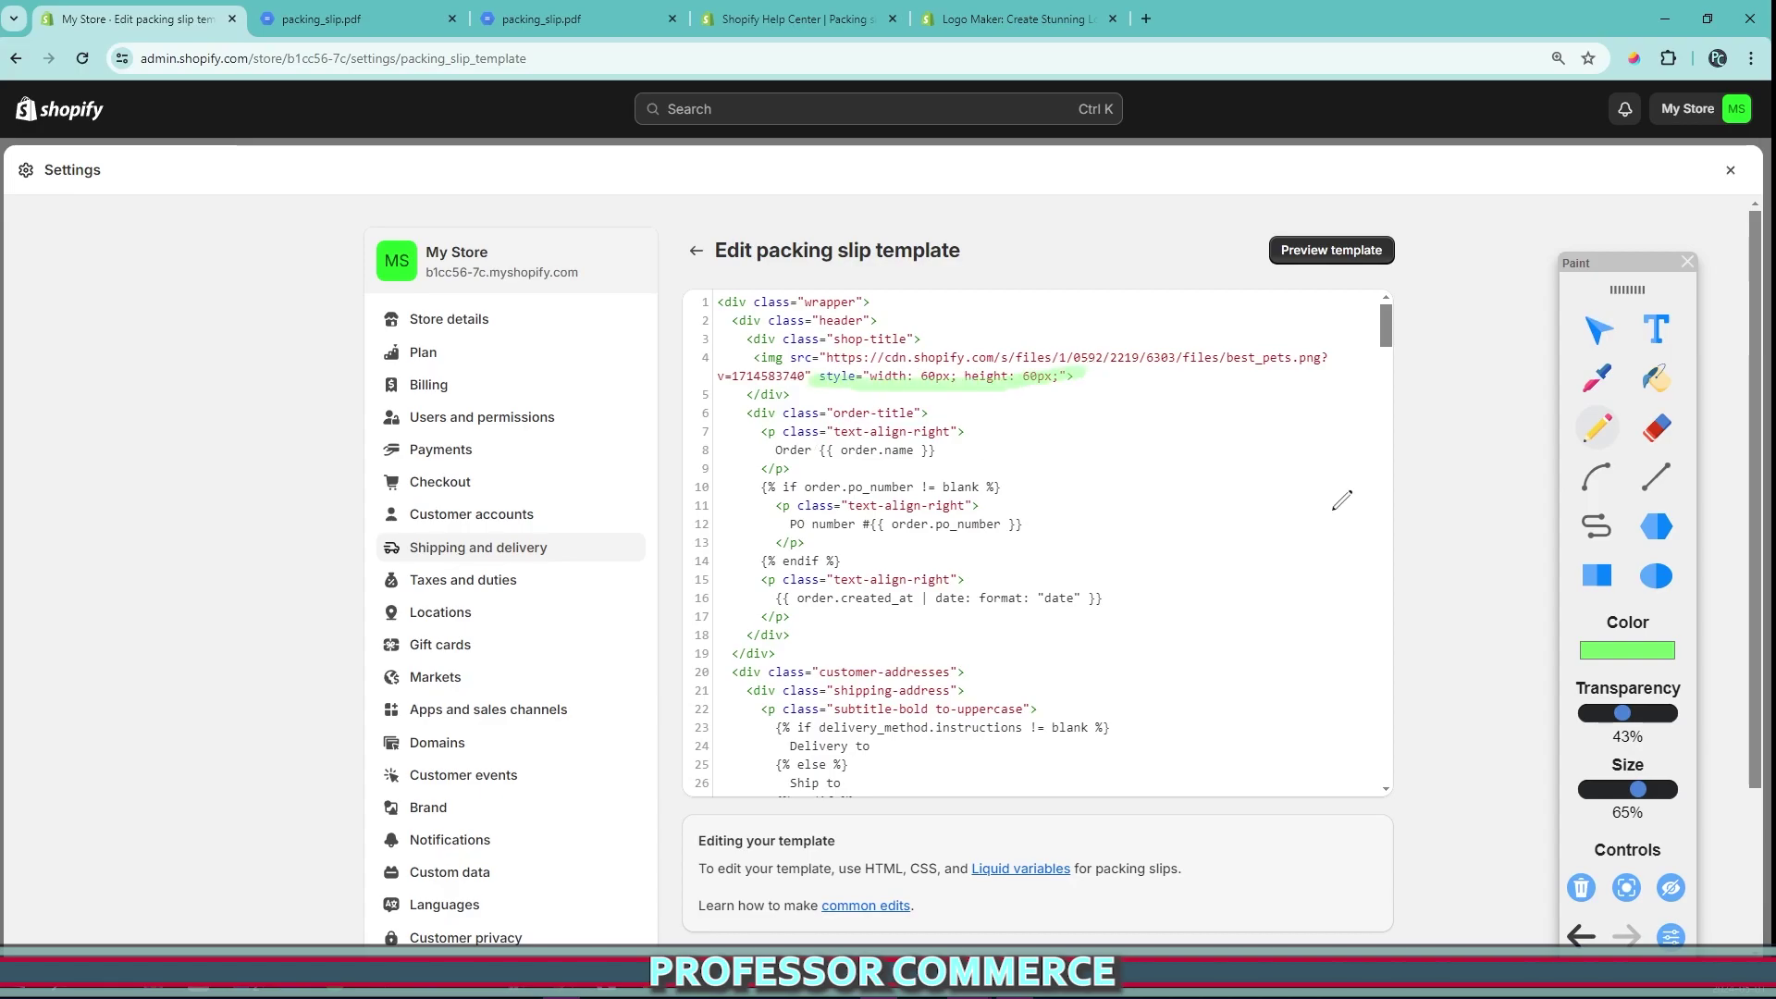
pyautogui.click(1581, 887)
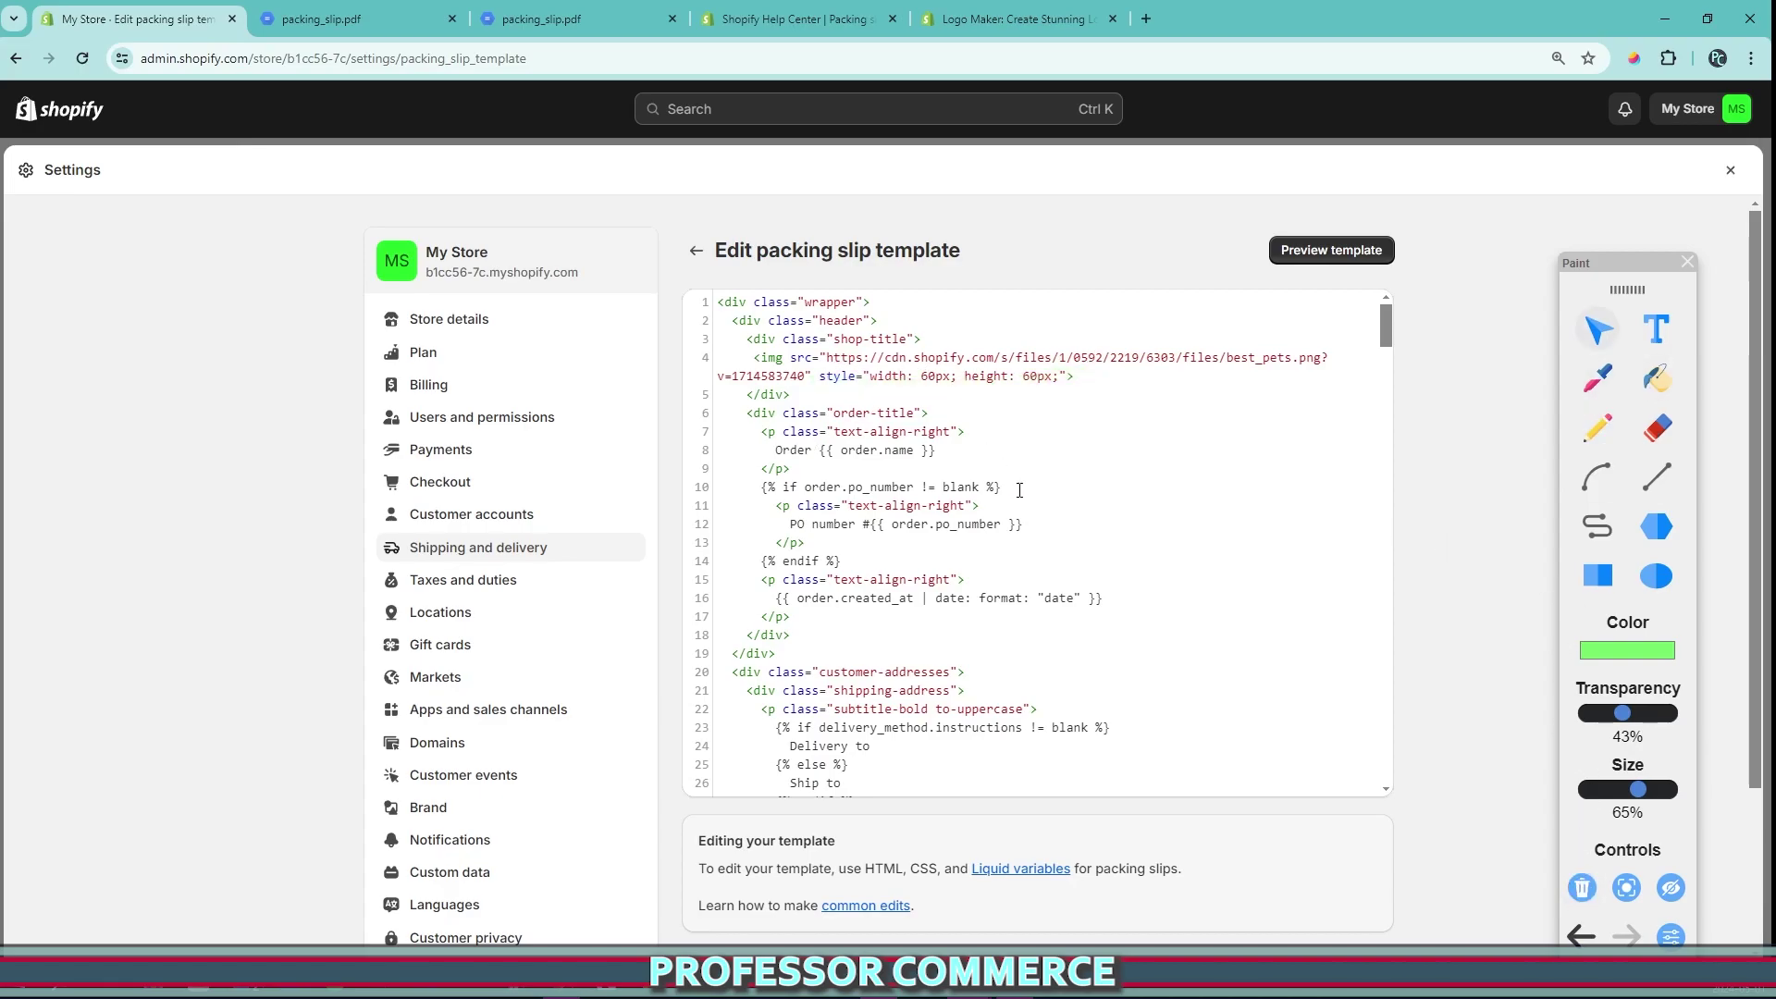
pyautogui.write('0')
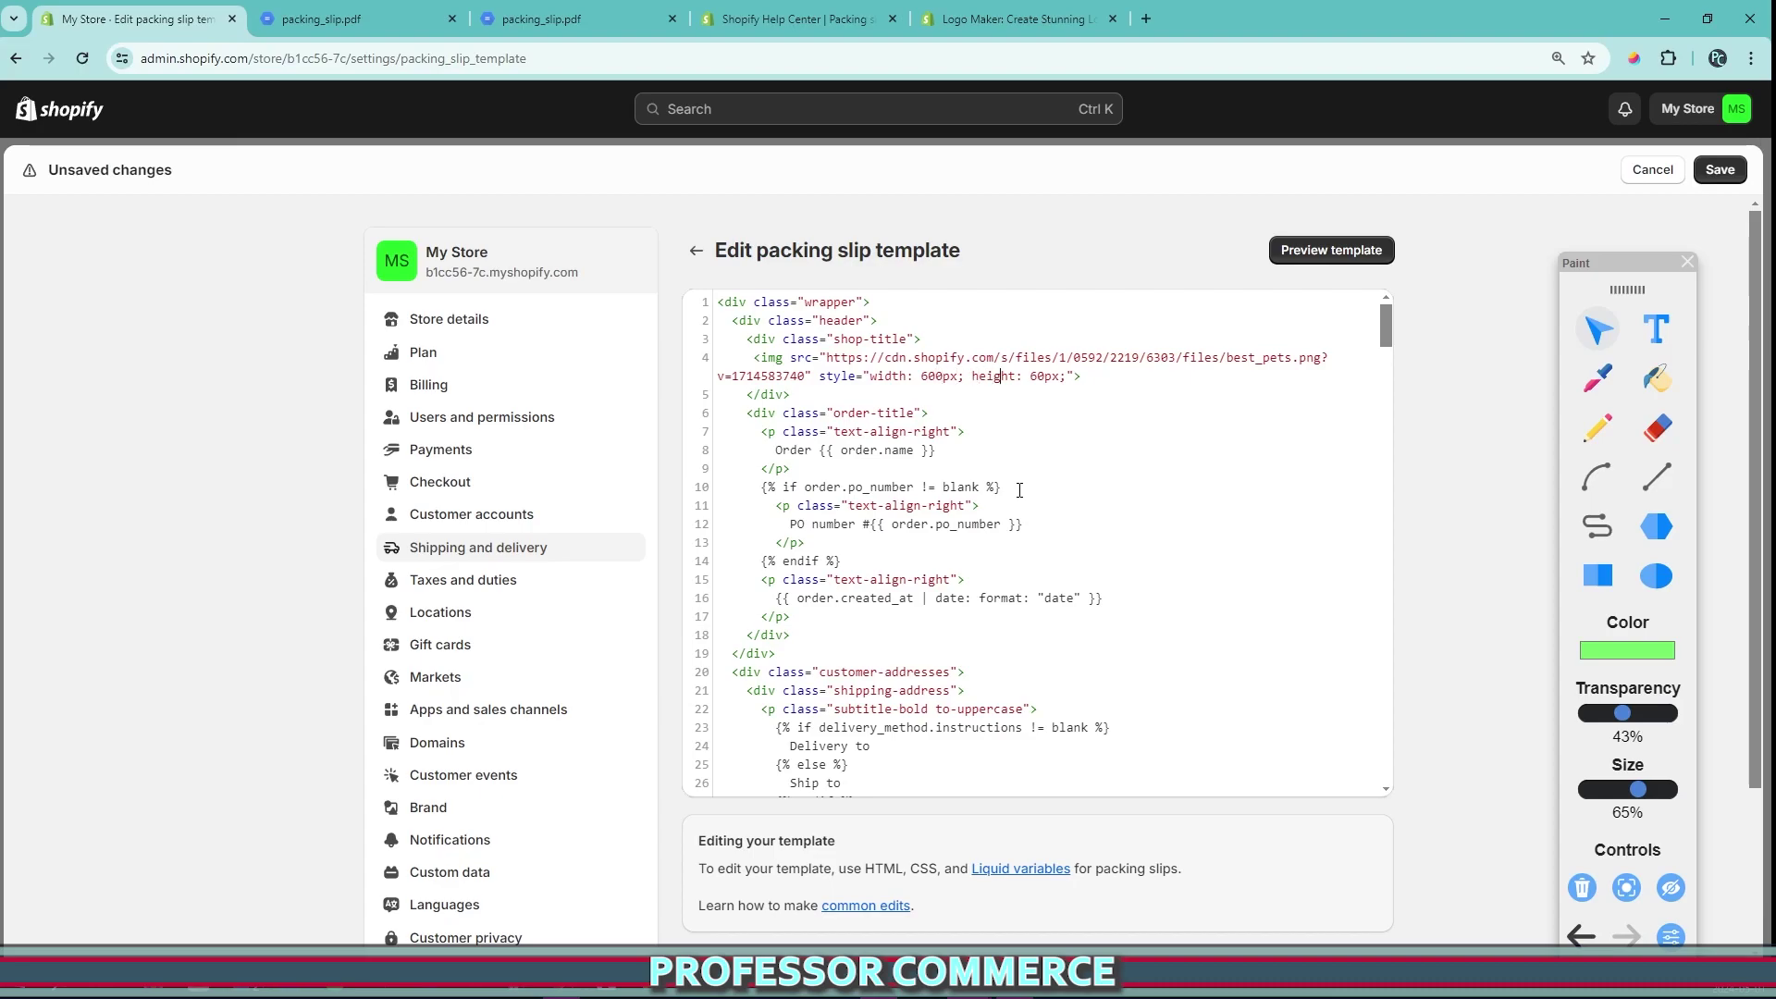
pyautogui.write('0')
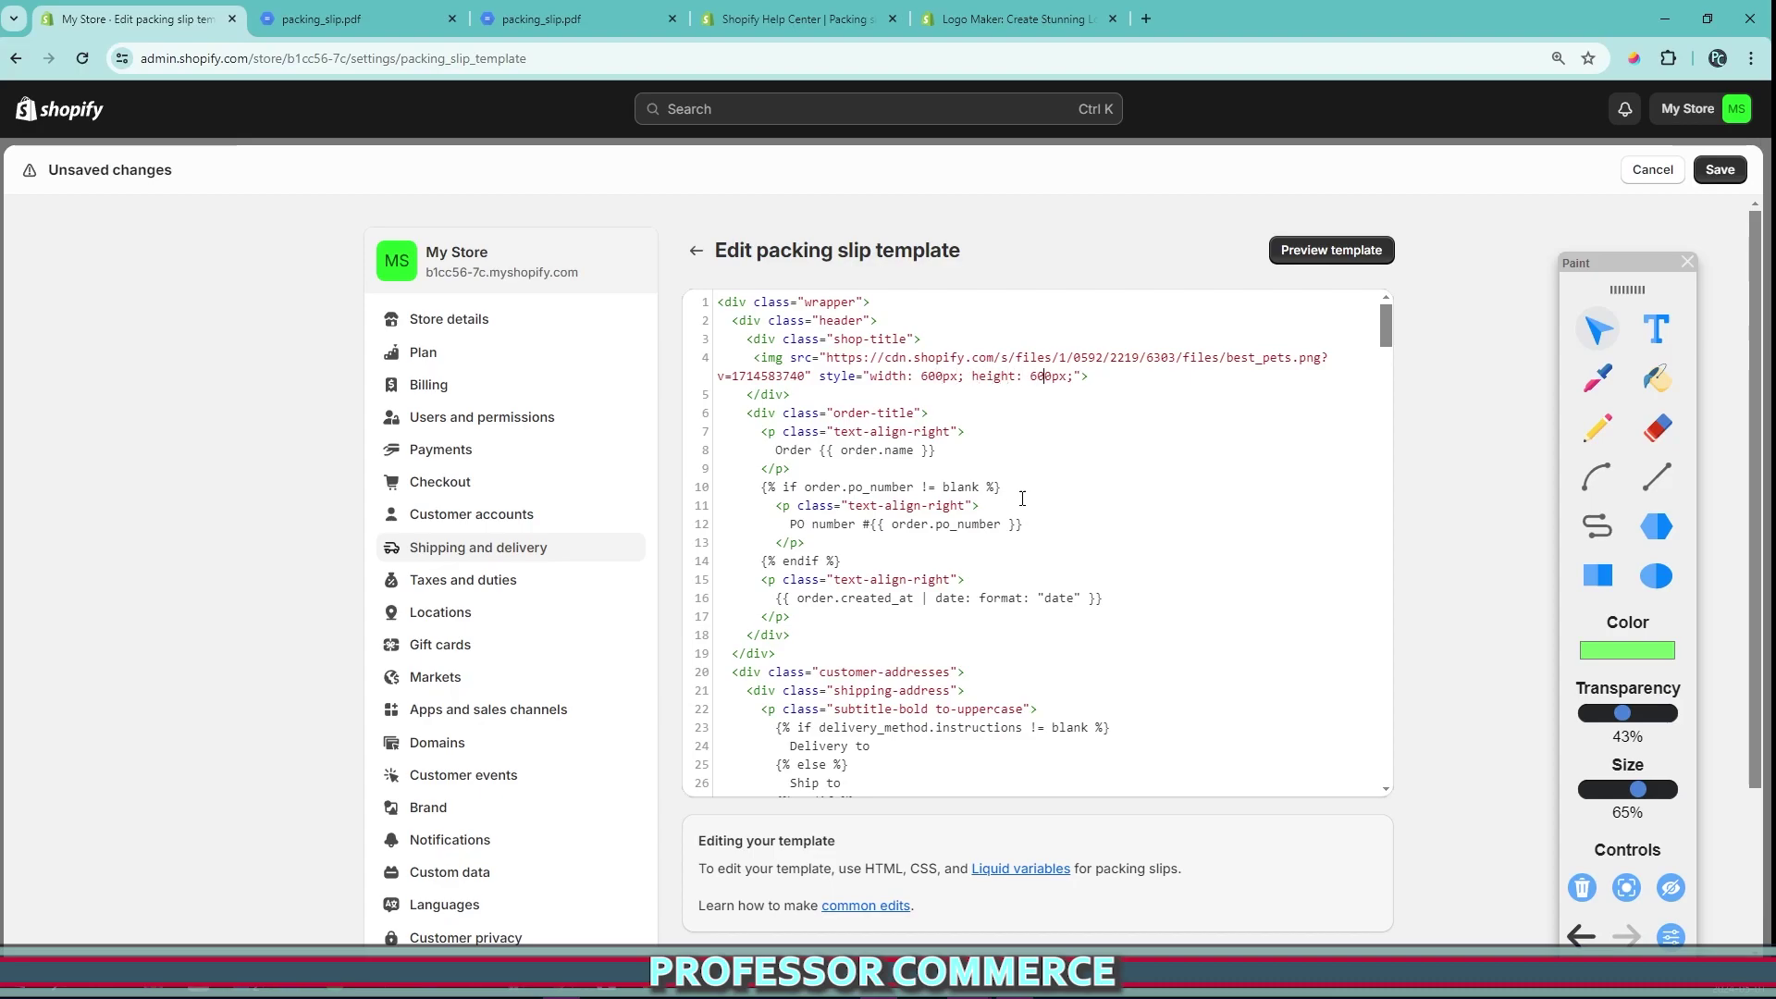
pyautogui.click(1720, 170)
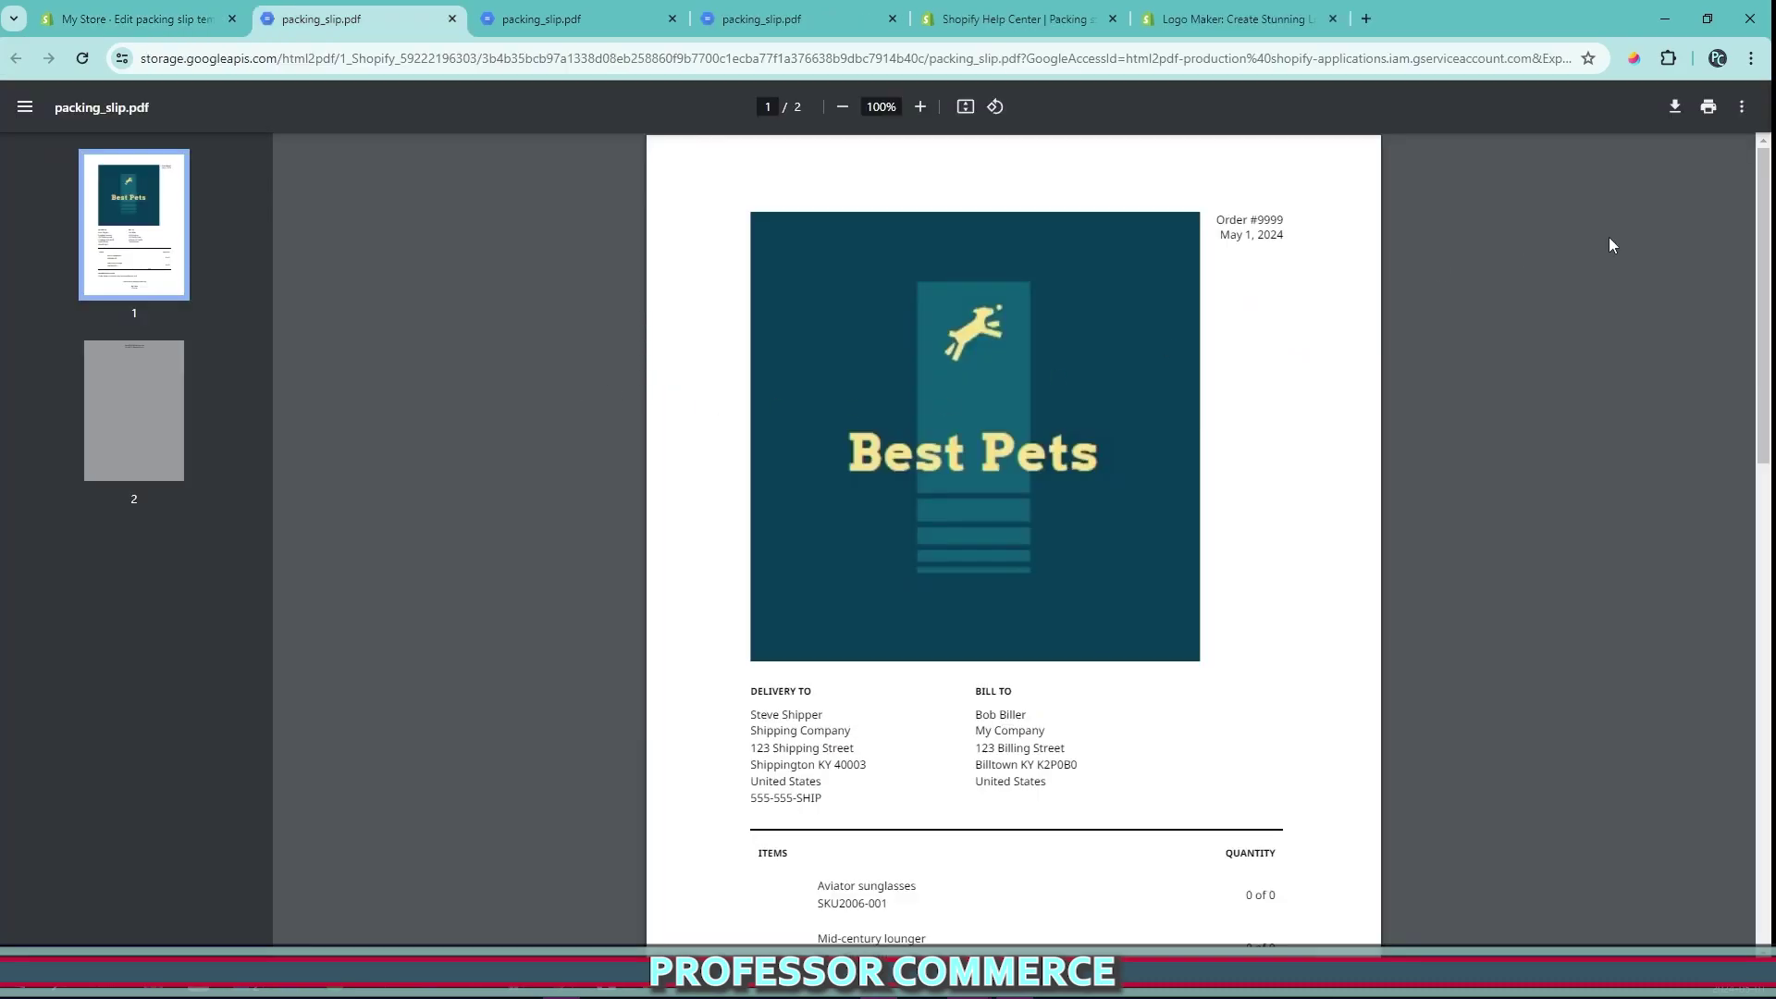
pyautogui.click(1636, 59)
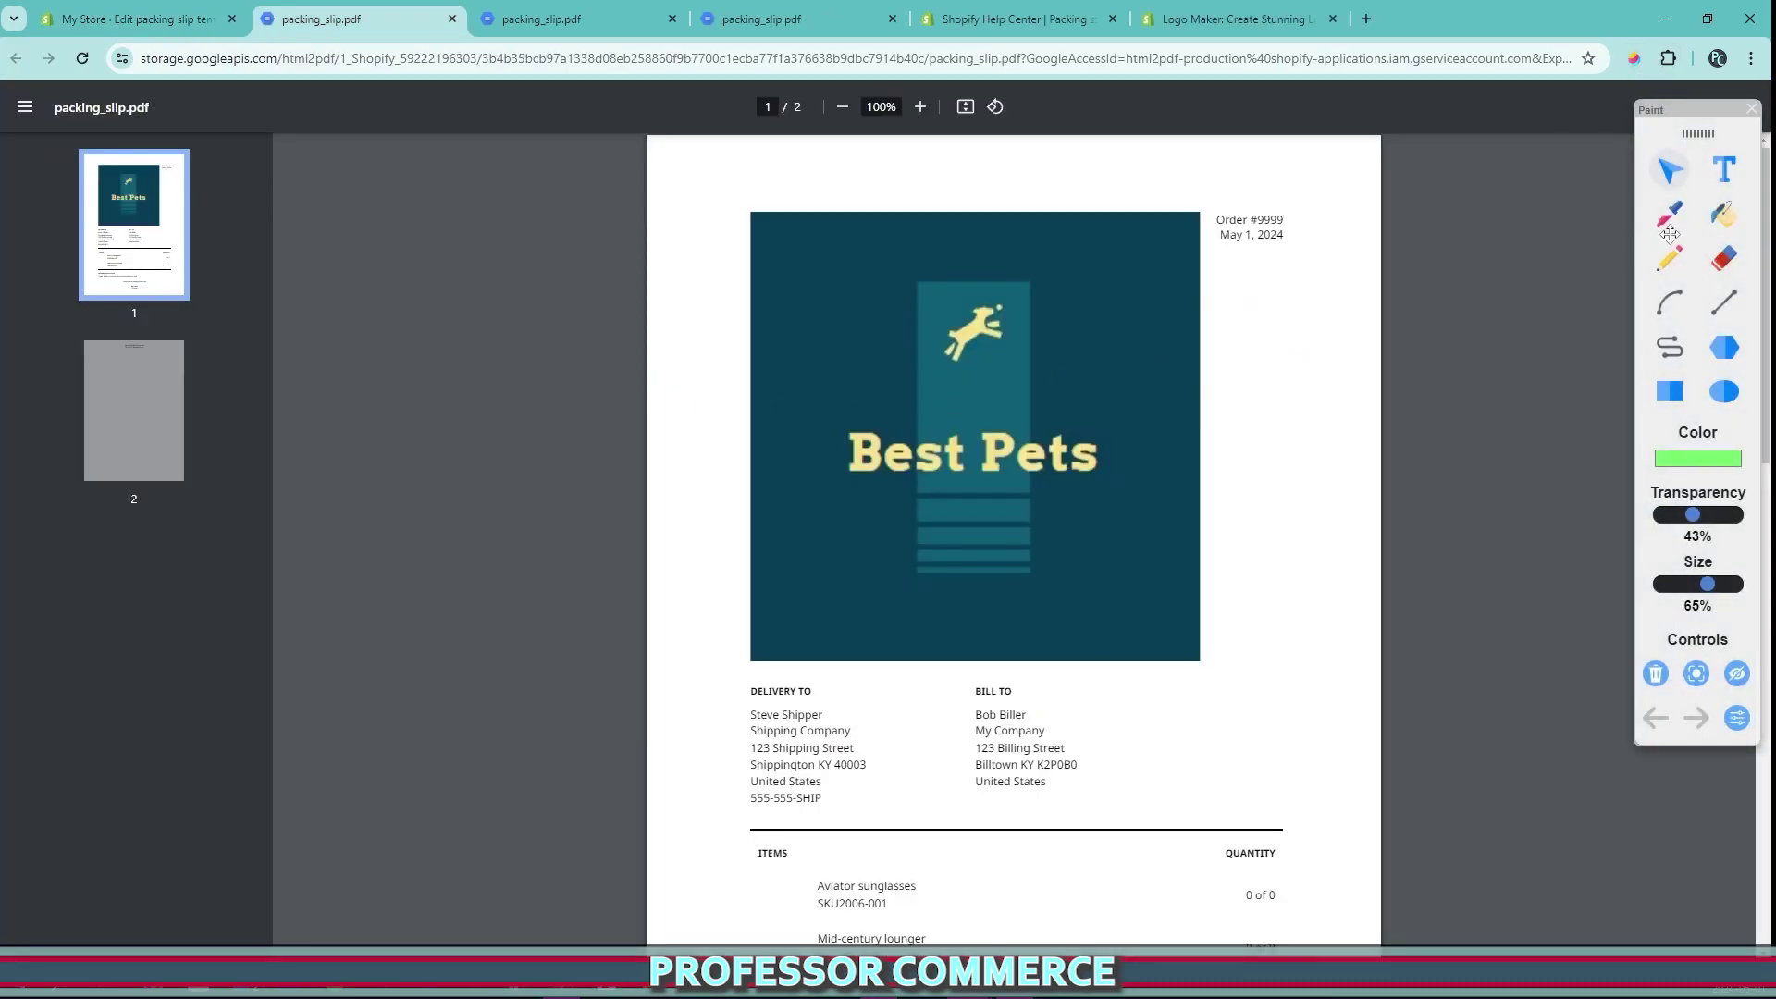
pyautogui.click(1679, 270)
pyautogui.moveTo(1300, 258)
pyautogui.mouseDown()
pyautogui.moveTo(1318, 666)
pyautogui.moveTo(888, 106)
pyautogui.mouseUp()
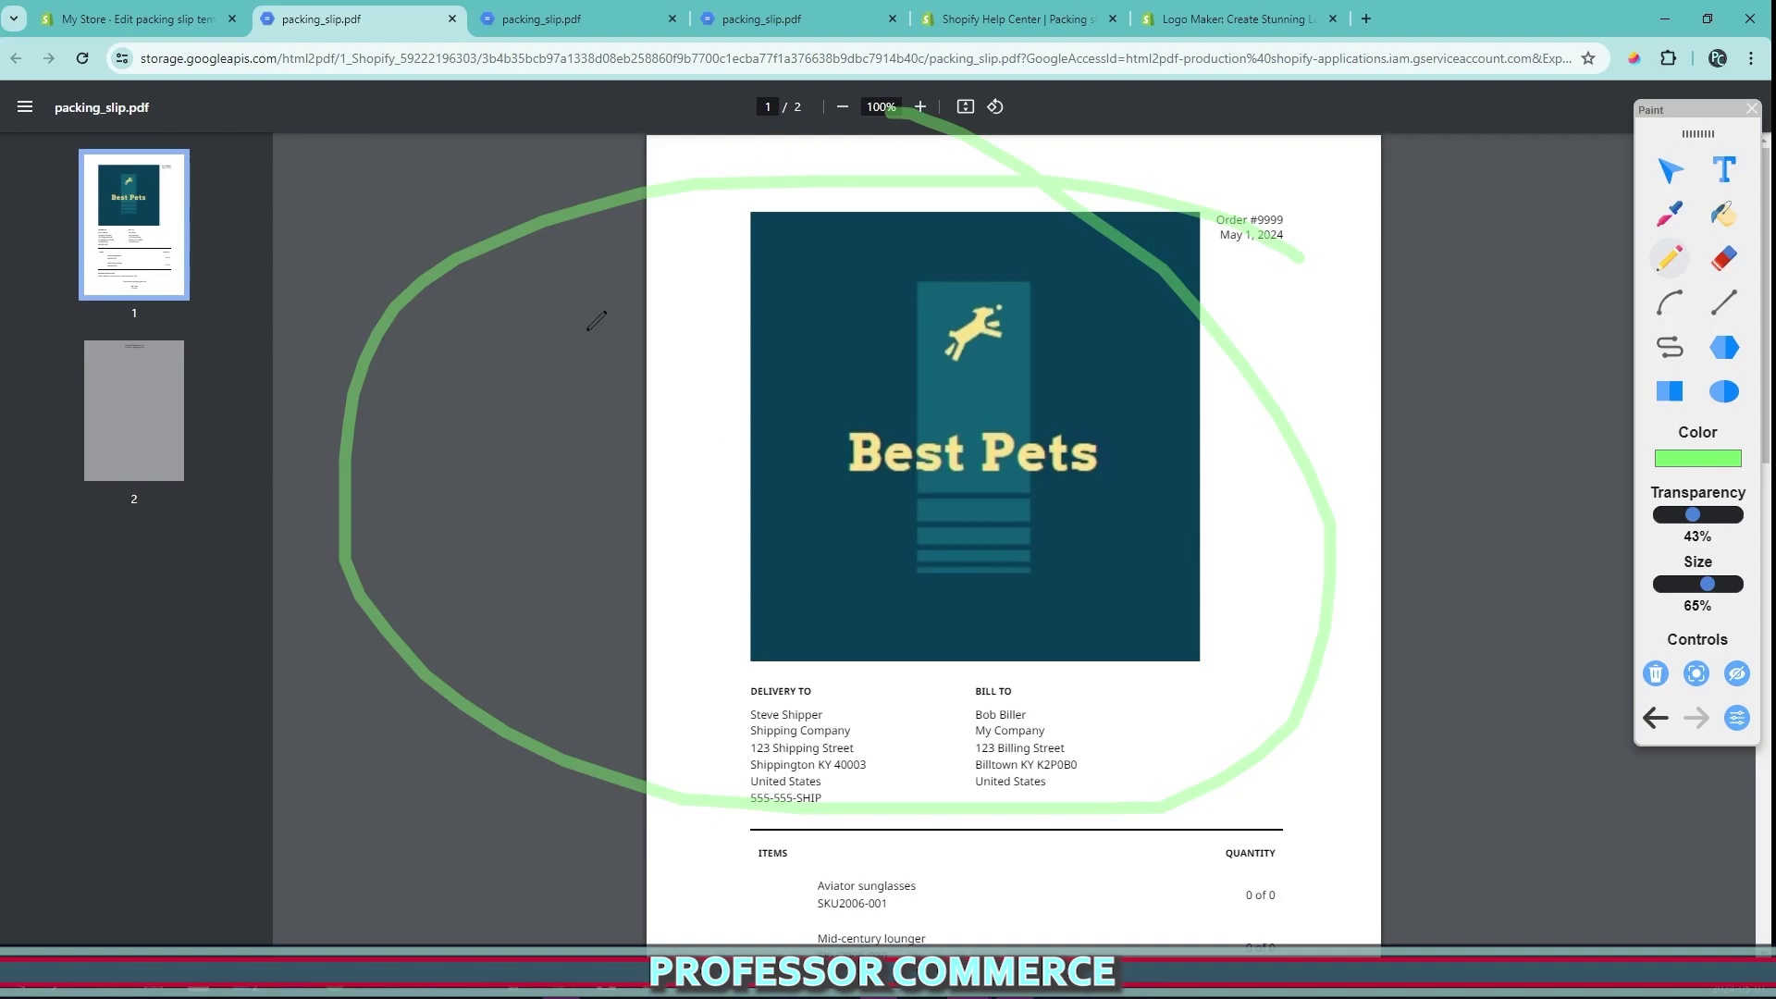
pyautogui.moveTo(799, 211); pyautogui.dragTo(1397, 148)
pyautogui.moveTo(1281, 224); pyautogui.dragTo(1244, 638)
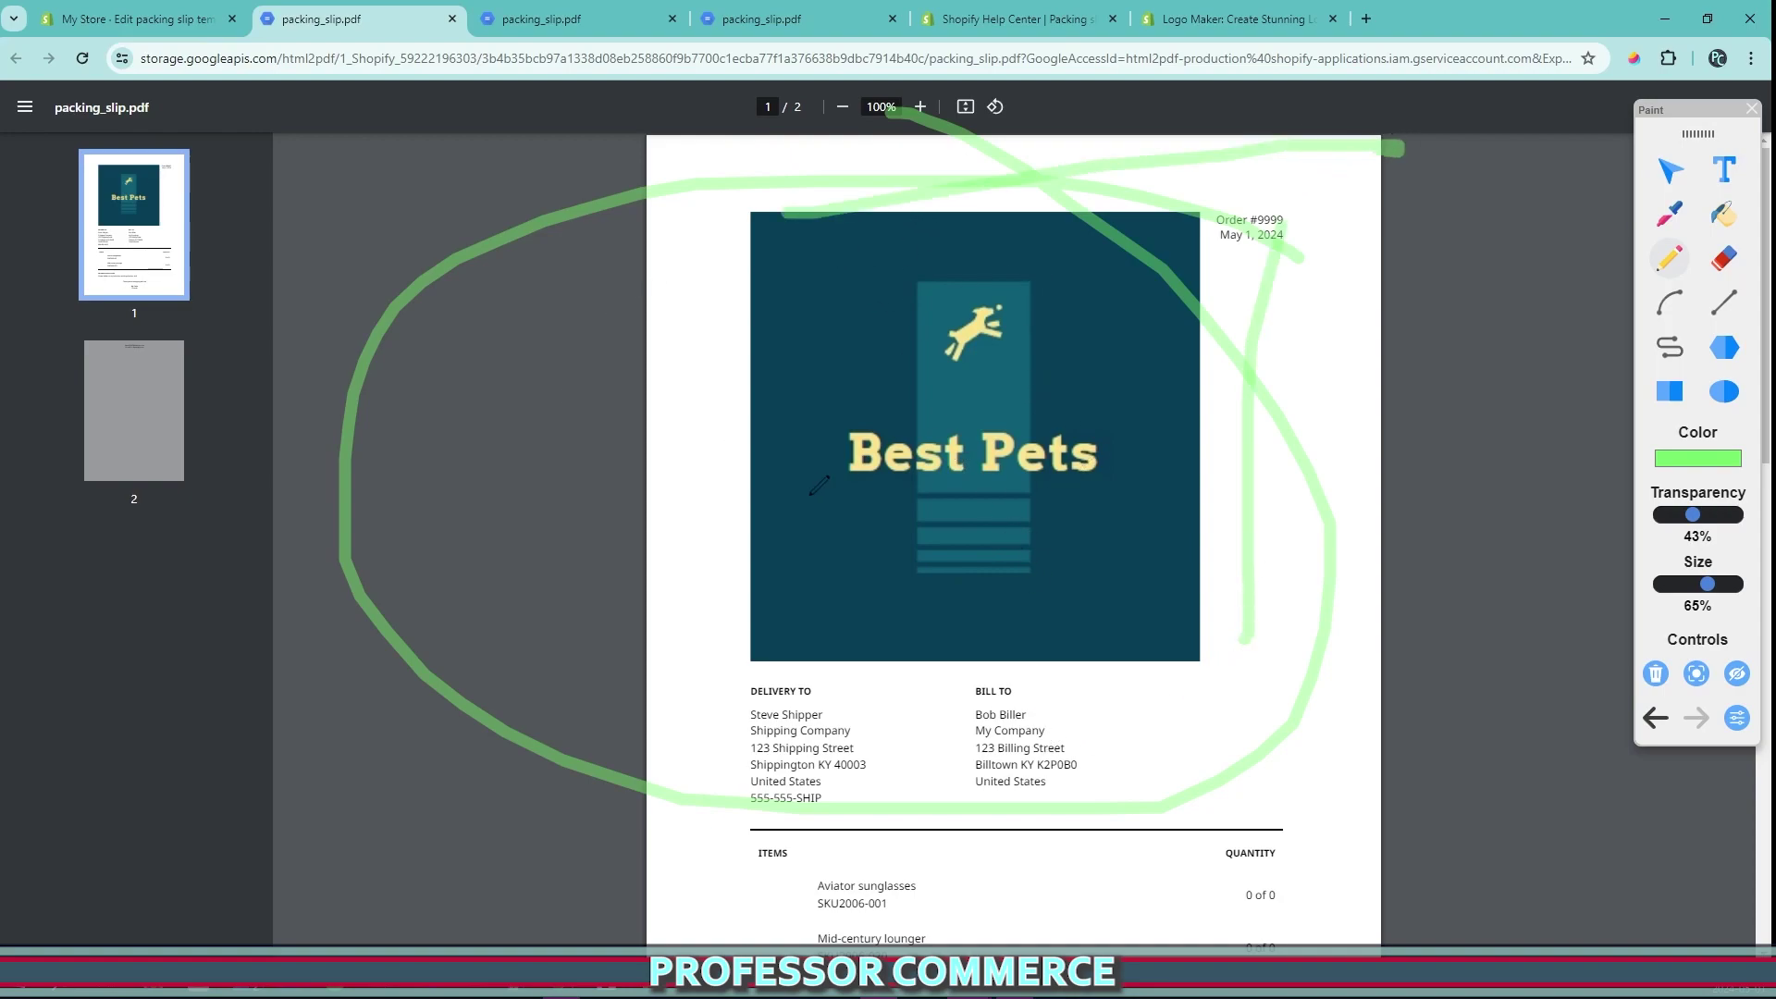
pyautogui.moveTo(823, 507)
pyautogui.mouseDown()
pyautogui.moveTo(949, 507)
pyautogui.moveTo(814, 388)
pyautogui.moveTo(1059, 618)
pyautogui.mouseUp()
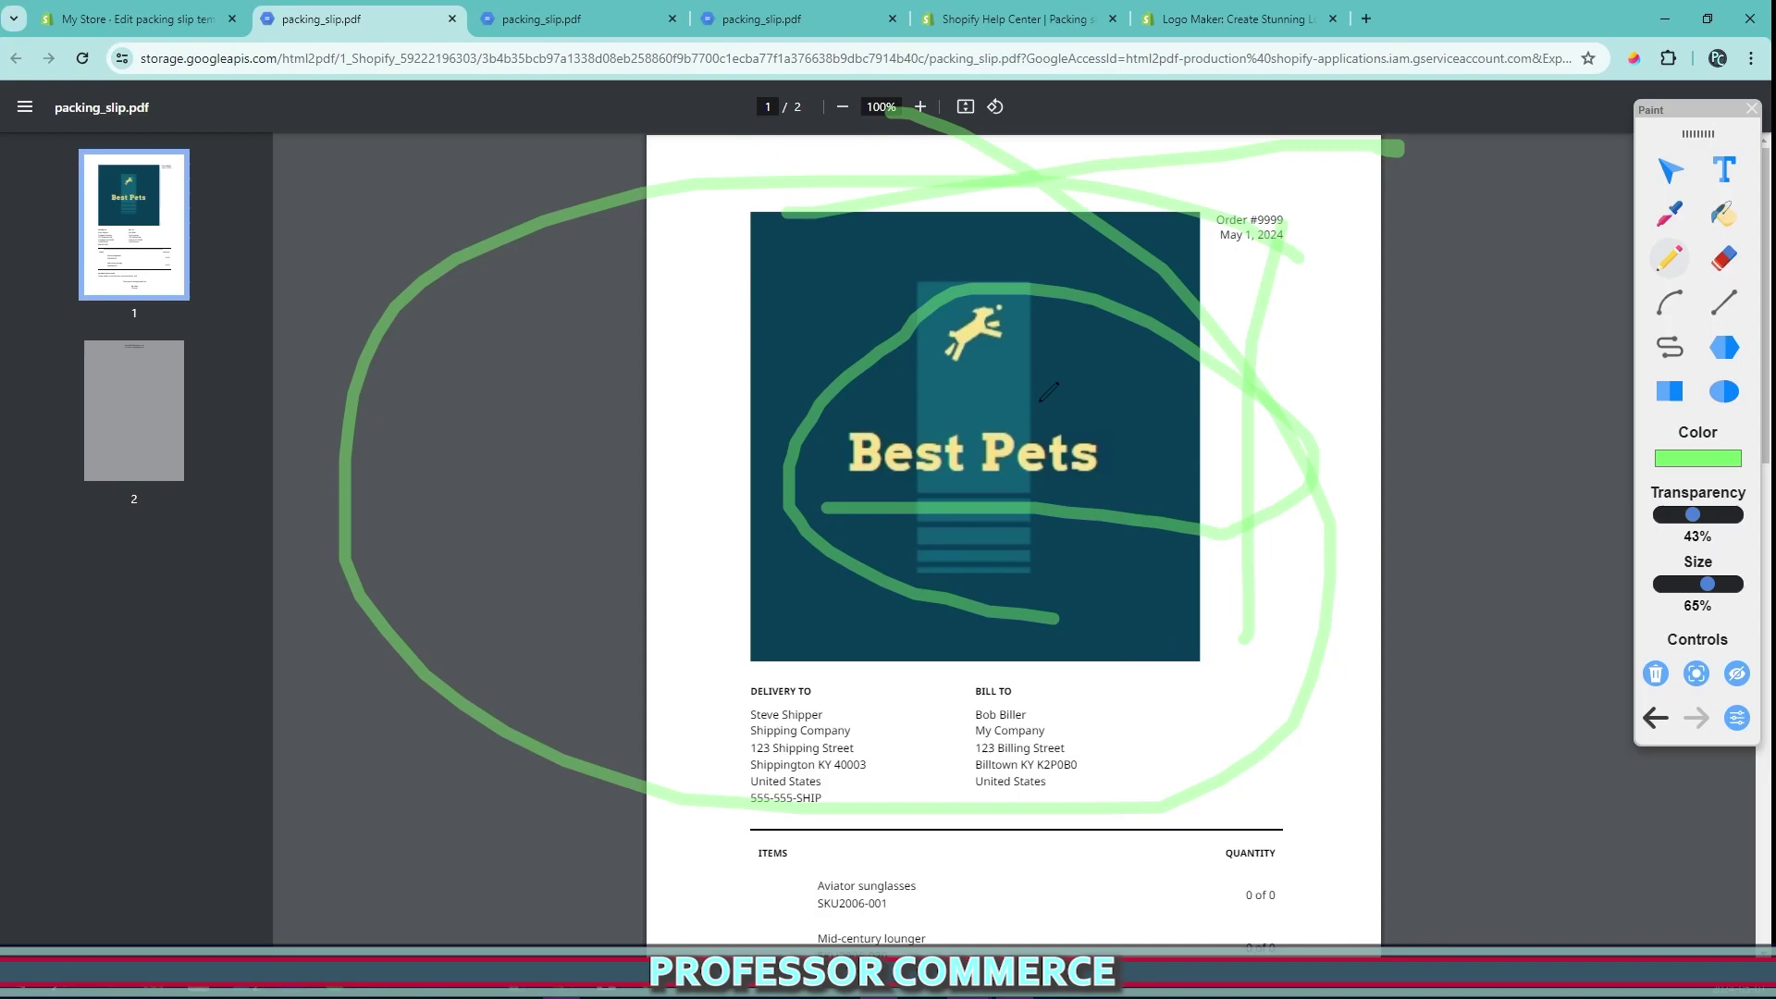
pyautogui.moveTo(1089, 481)
pyautogui.mouseDown()
pyautogui.moveTo(1115, 470)
pyautogui.moveTo(1109, 433)
pyautogui.mouseUp()
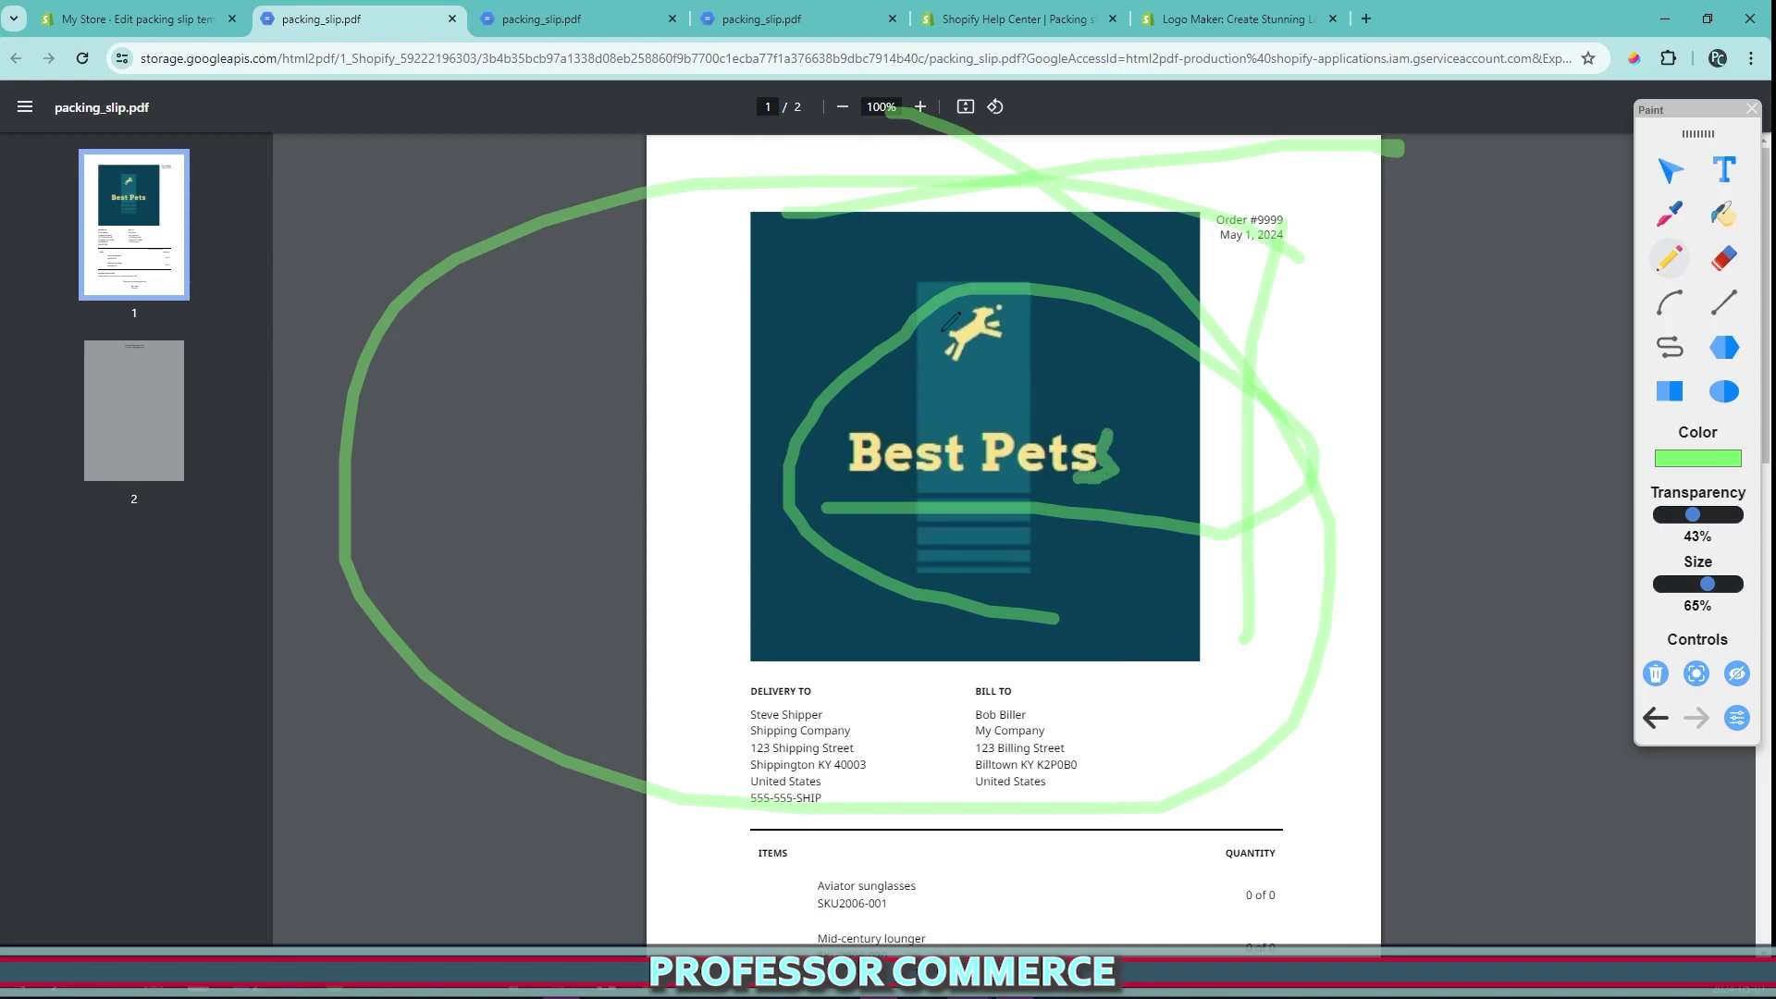
# - Highlight the 'Add logo above store name' heading in Help Center, then scroll the editor to line 1
pyautogui.click(1656, 673)
pyautogui.click(1669, 170)
pyautogui.click(1008, 18)
pyautogui.scroll(-2, 732, 537)
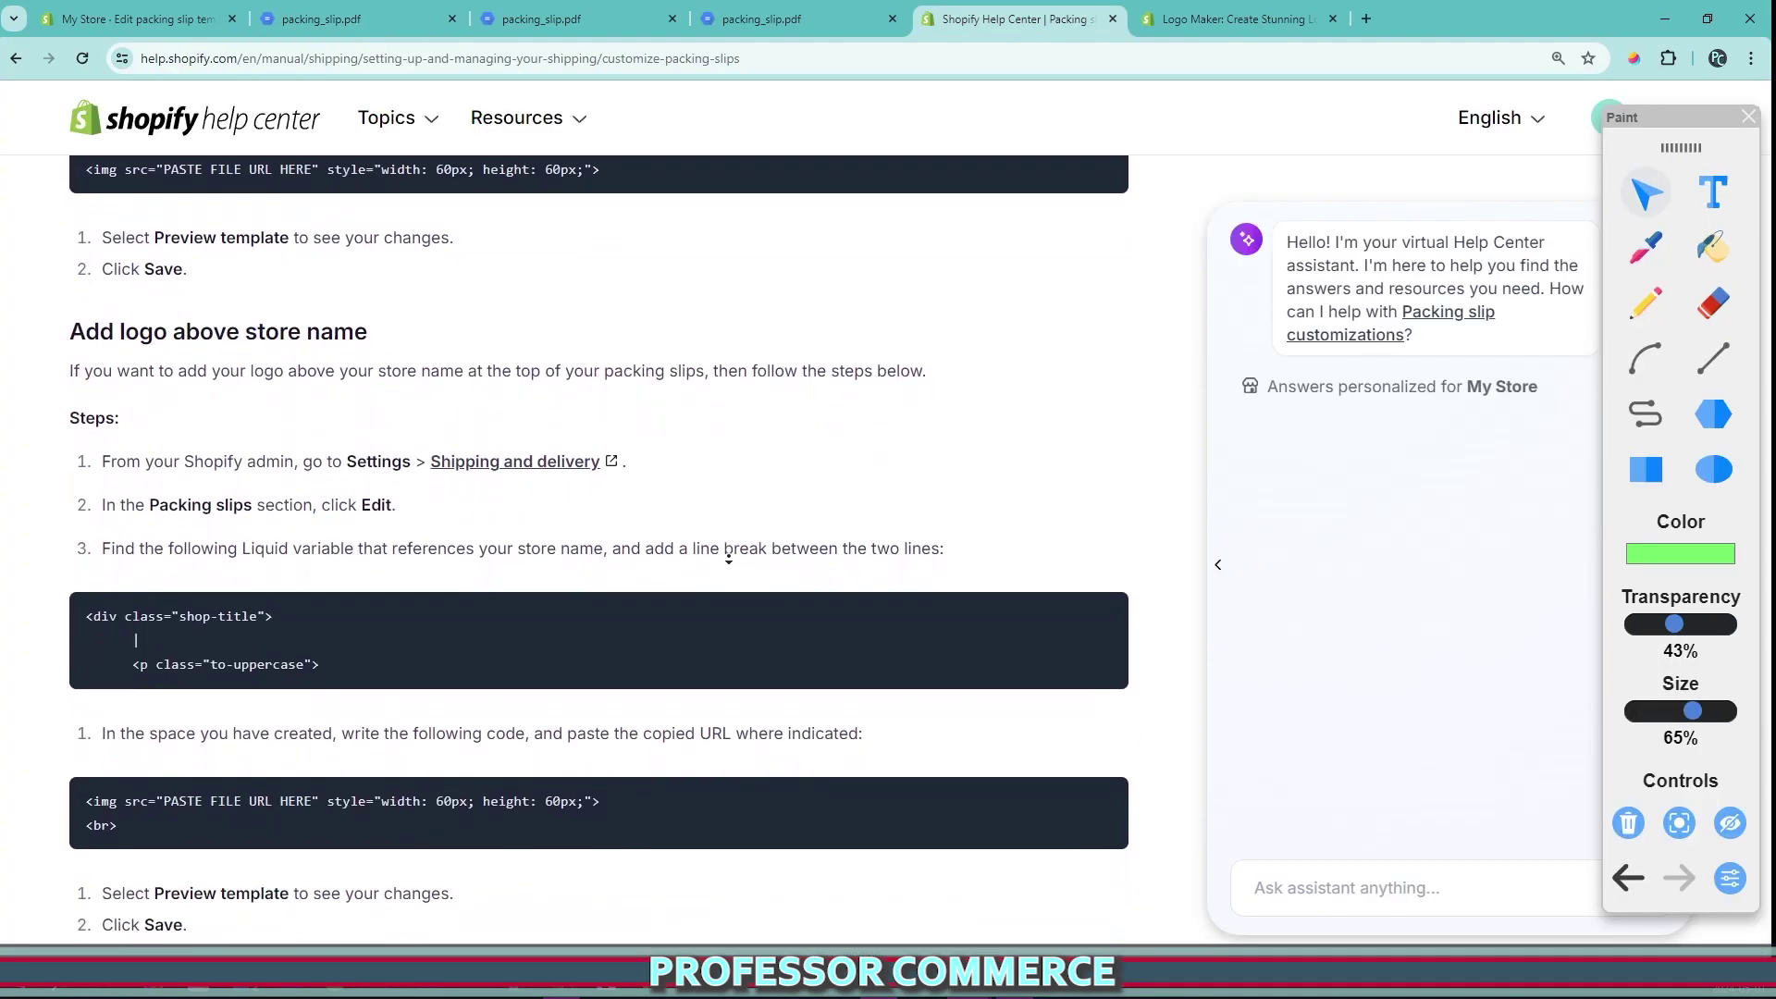
pyautogui.click(1645, 301)
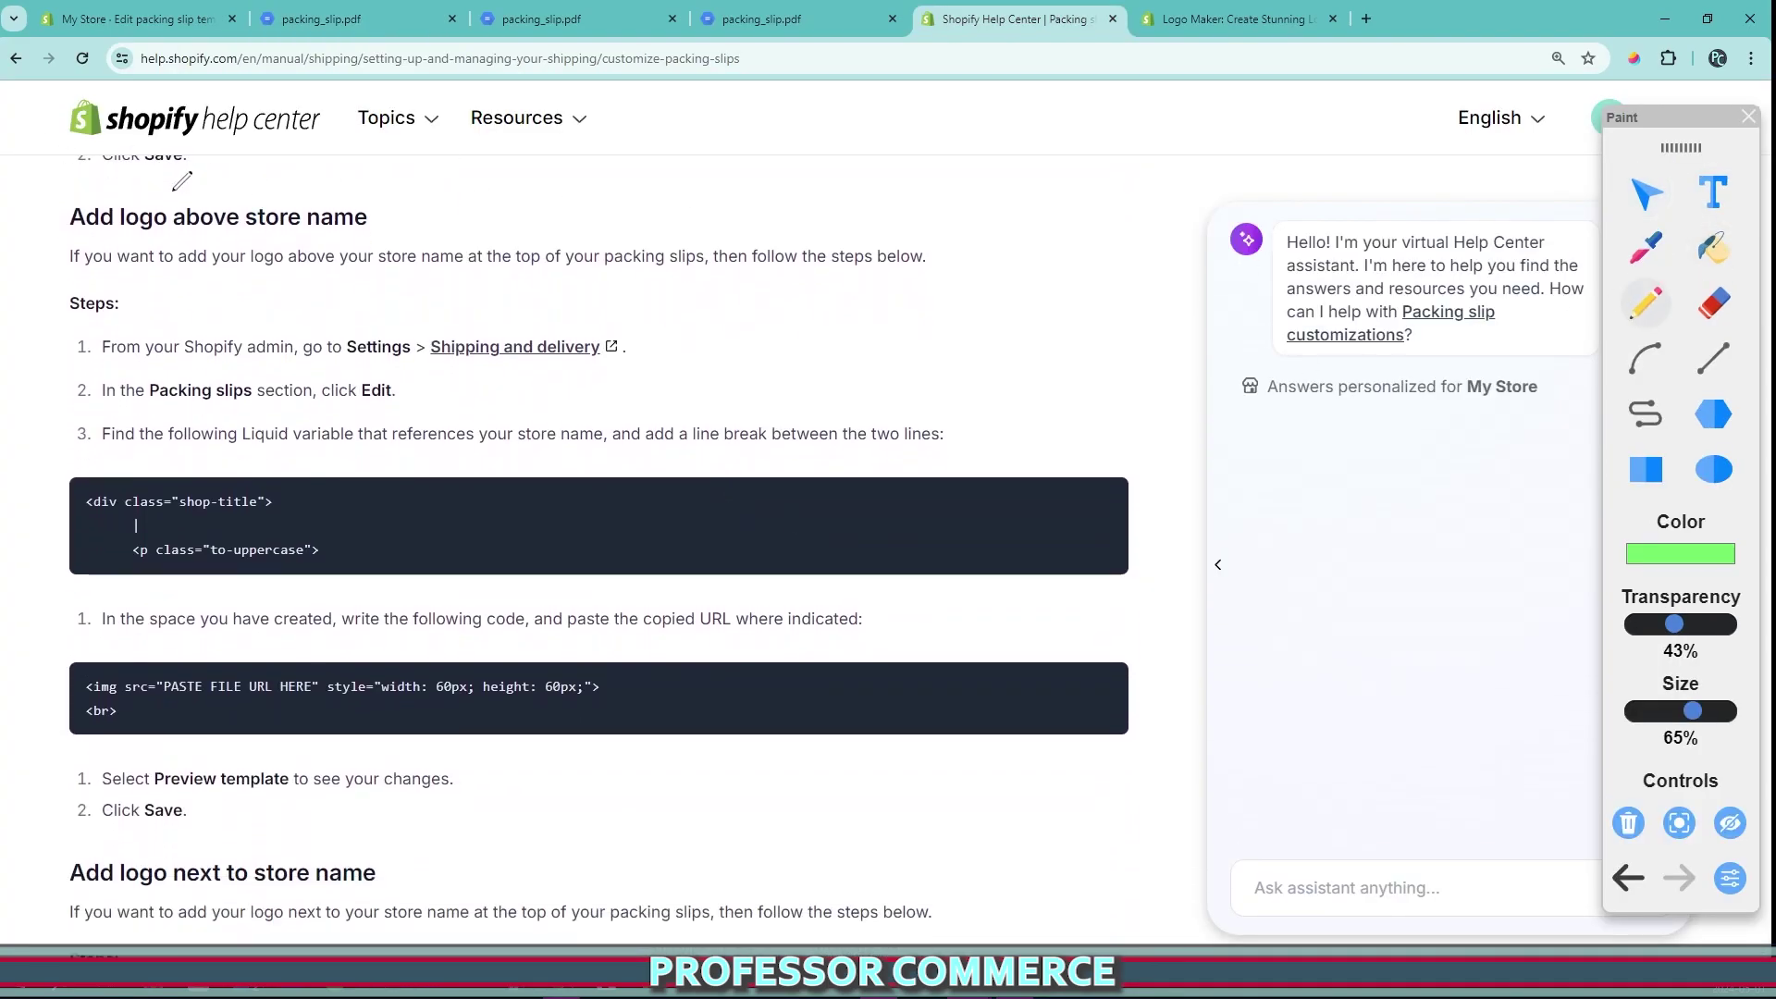
pyautogui.moveTo(63, 220); pyautogui.dragTo(393, 215)
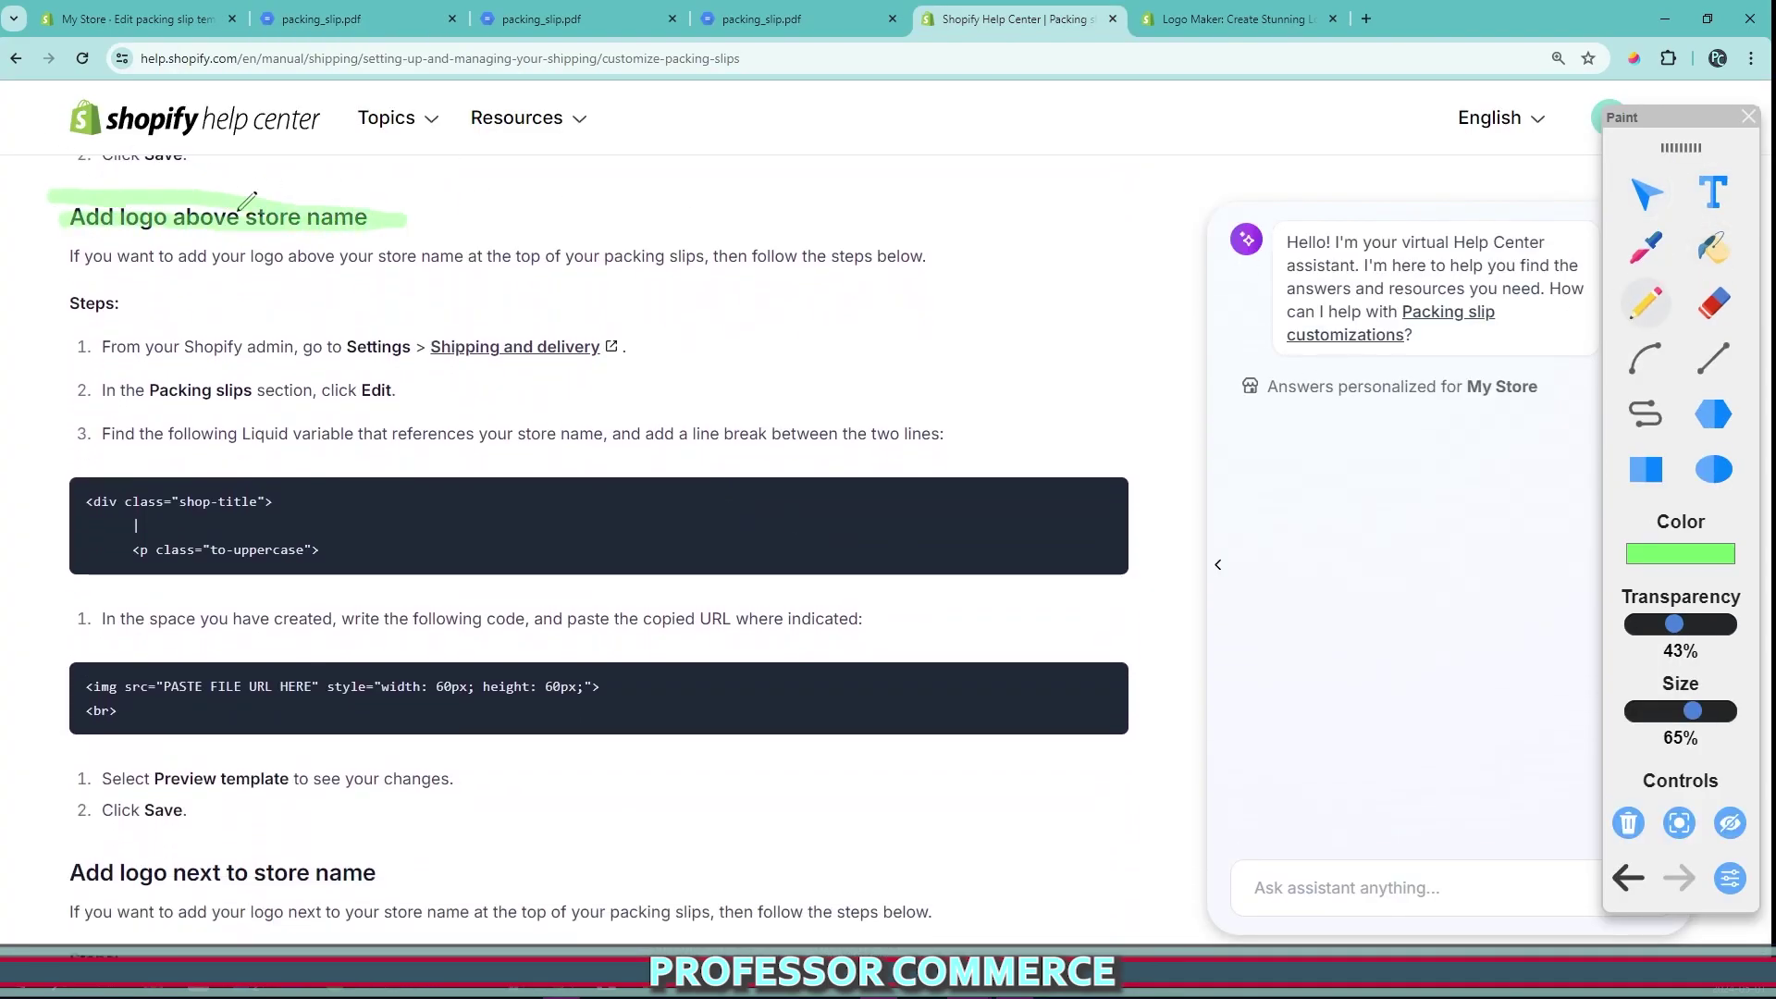
pyautogui.click(148, 19)
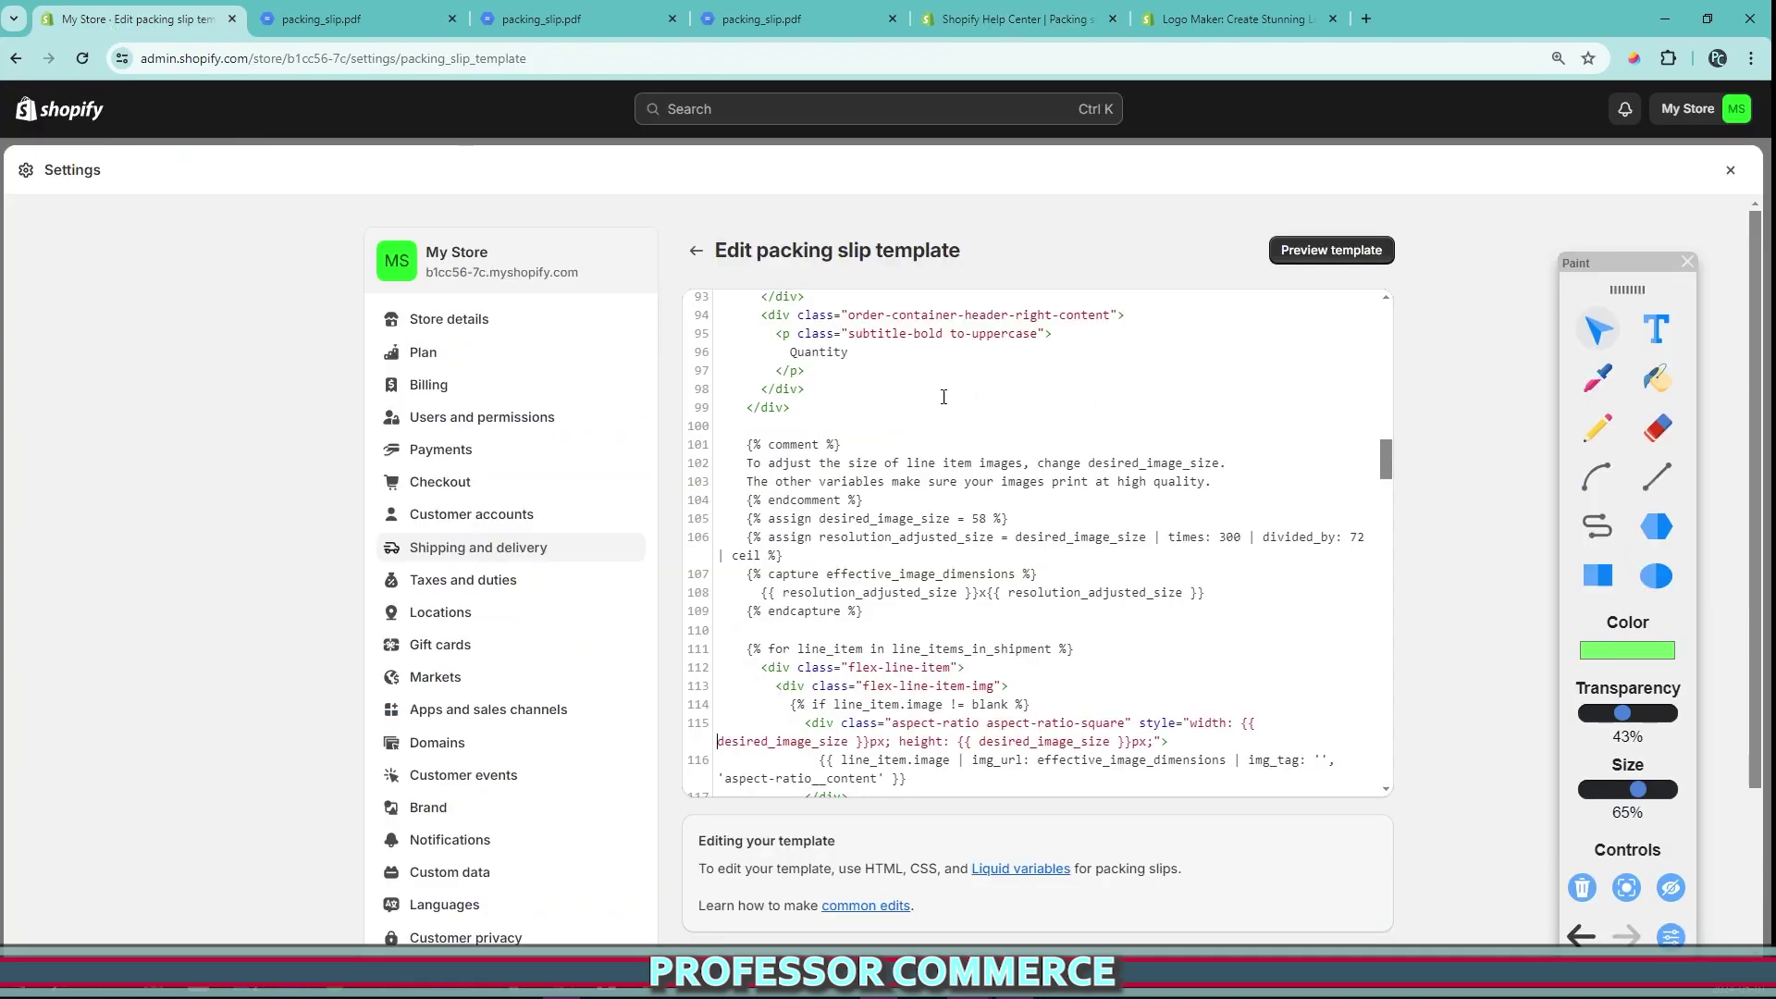
pyautogui.scroll(15, 943, 397)
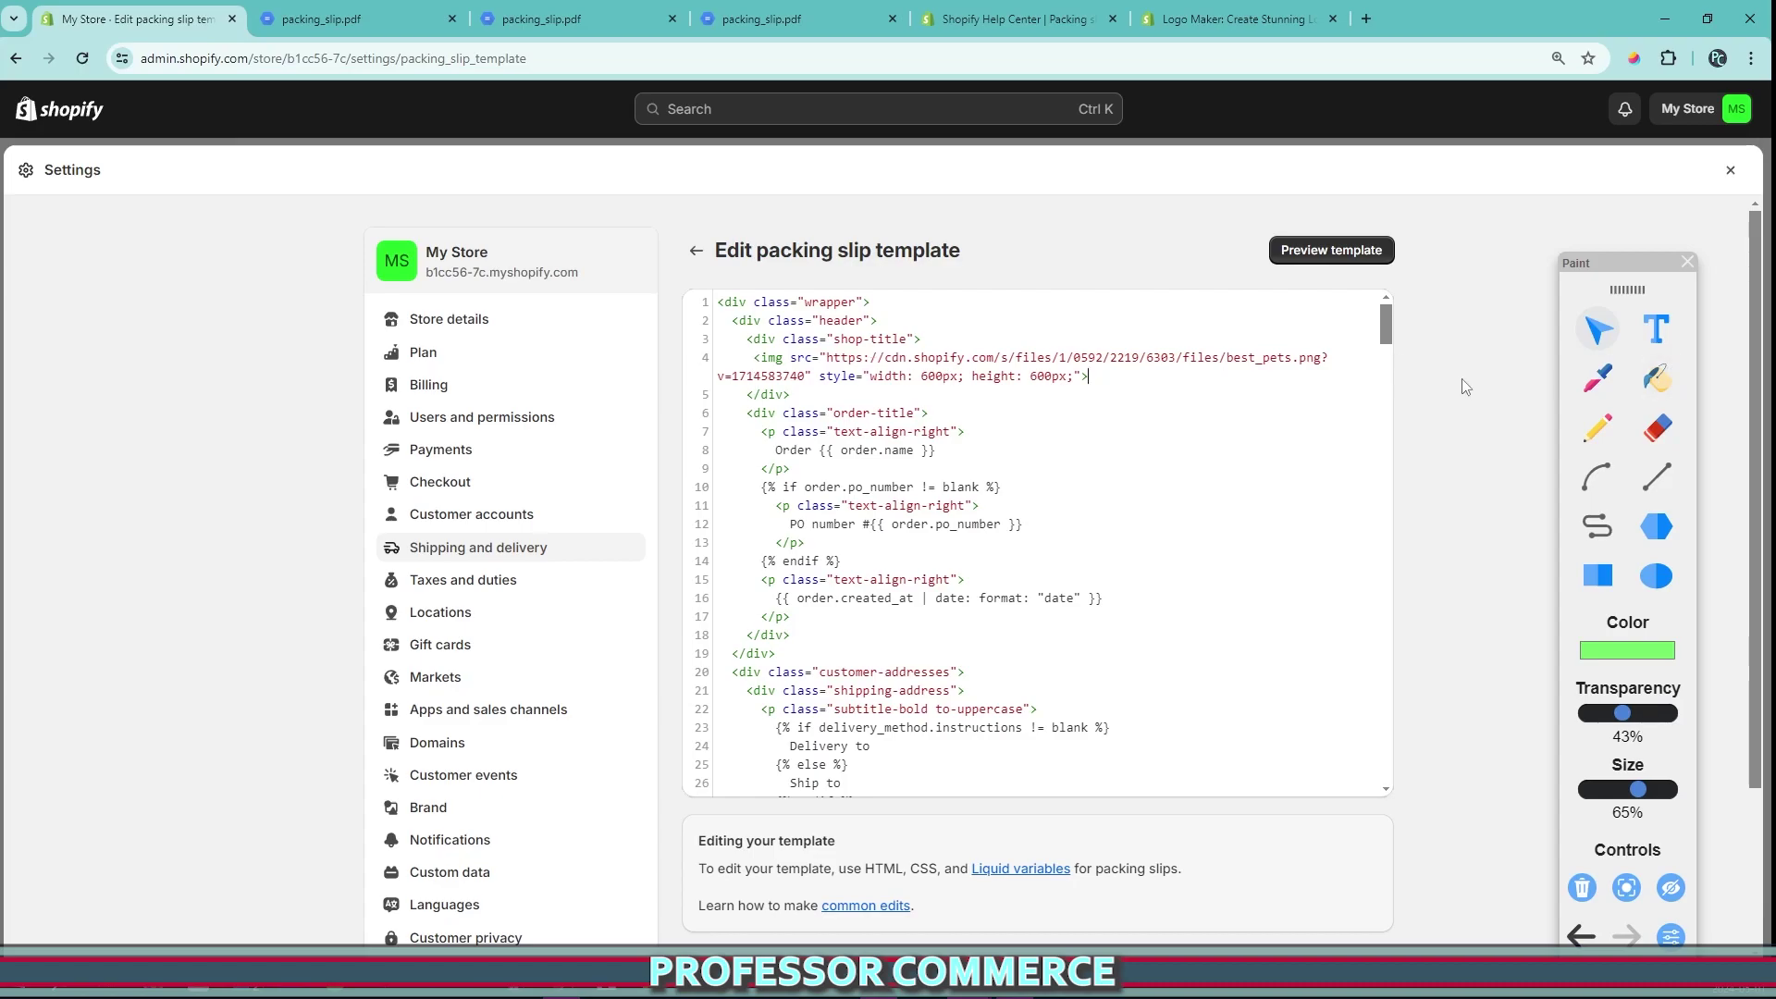
# - Revert the packing slip template to default and confirm it in the dialog
pyautogui.scroll(-3, 1462, 385)
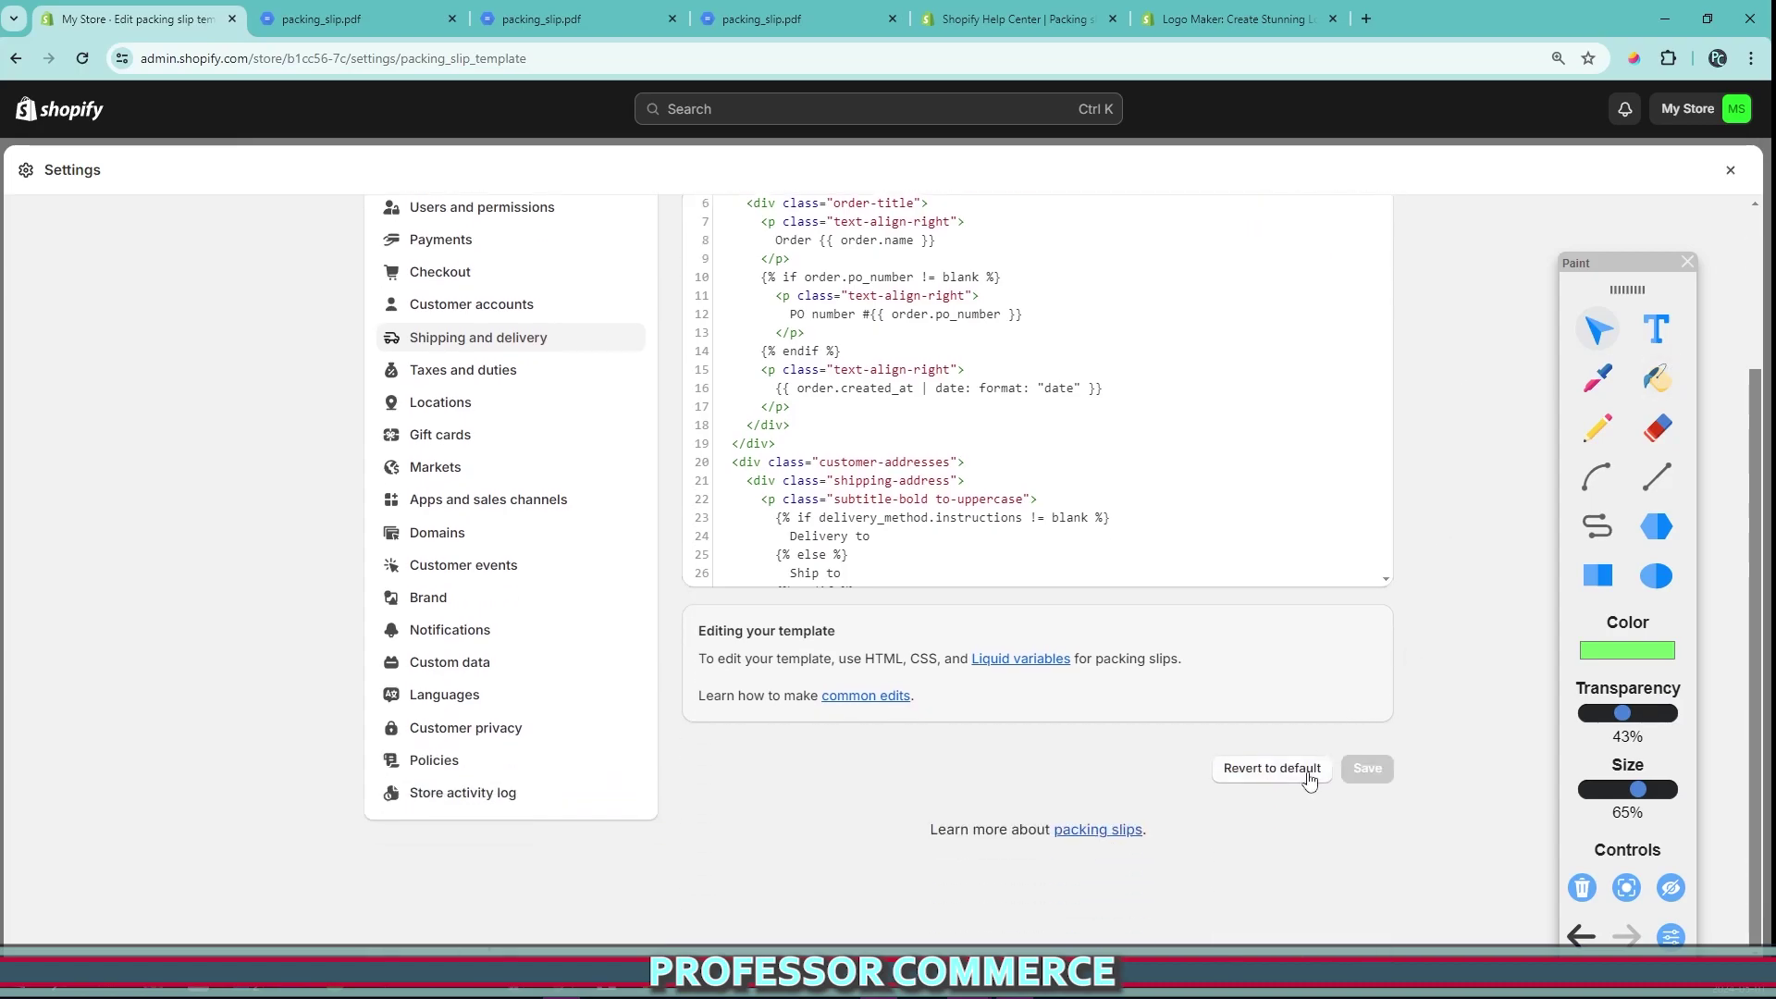
pyautogui.scroll(3, 779, 325)
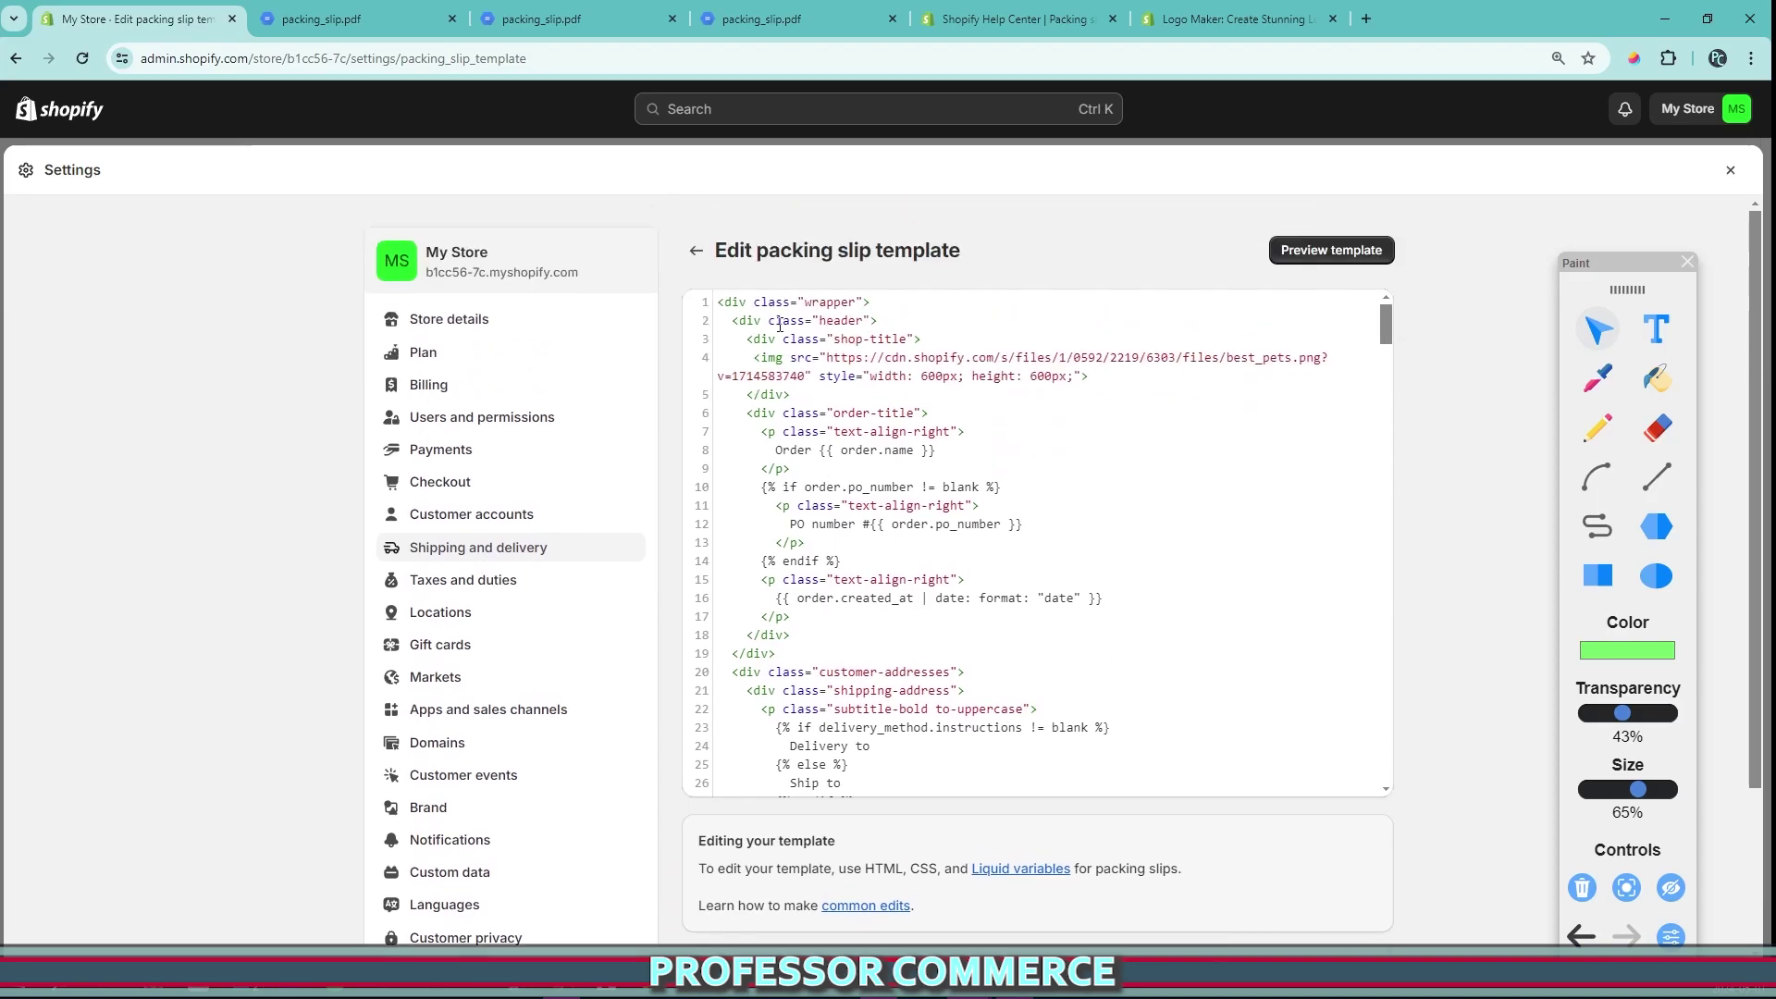
pyautogui.scroll(-3, 1471, 574)
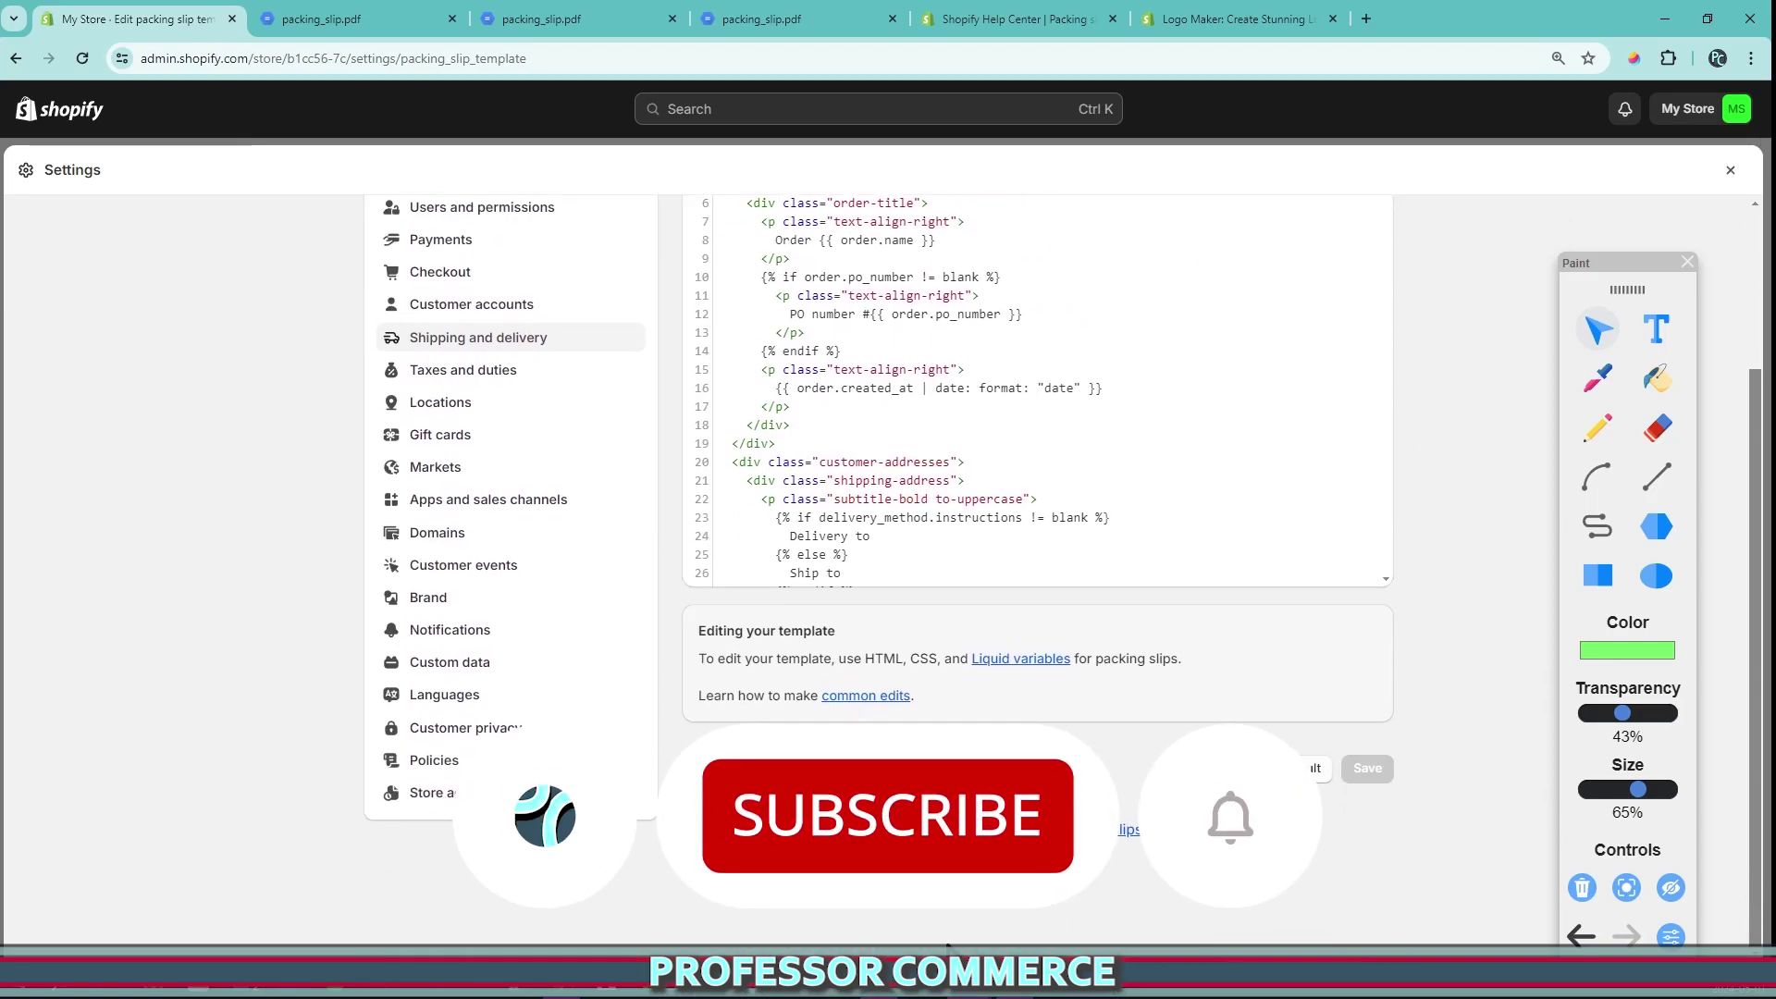
pyautogui.click(1306, 768)
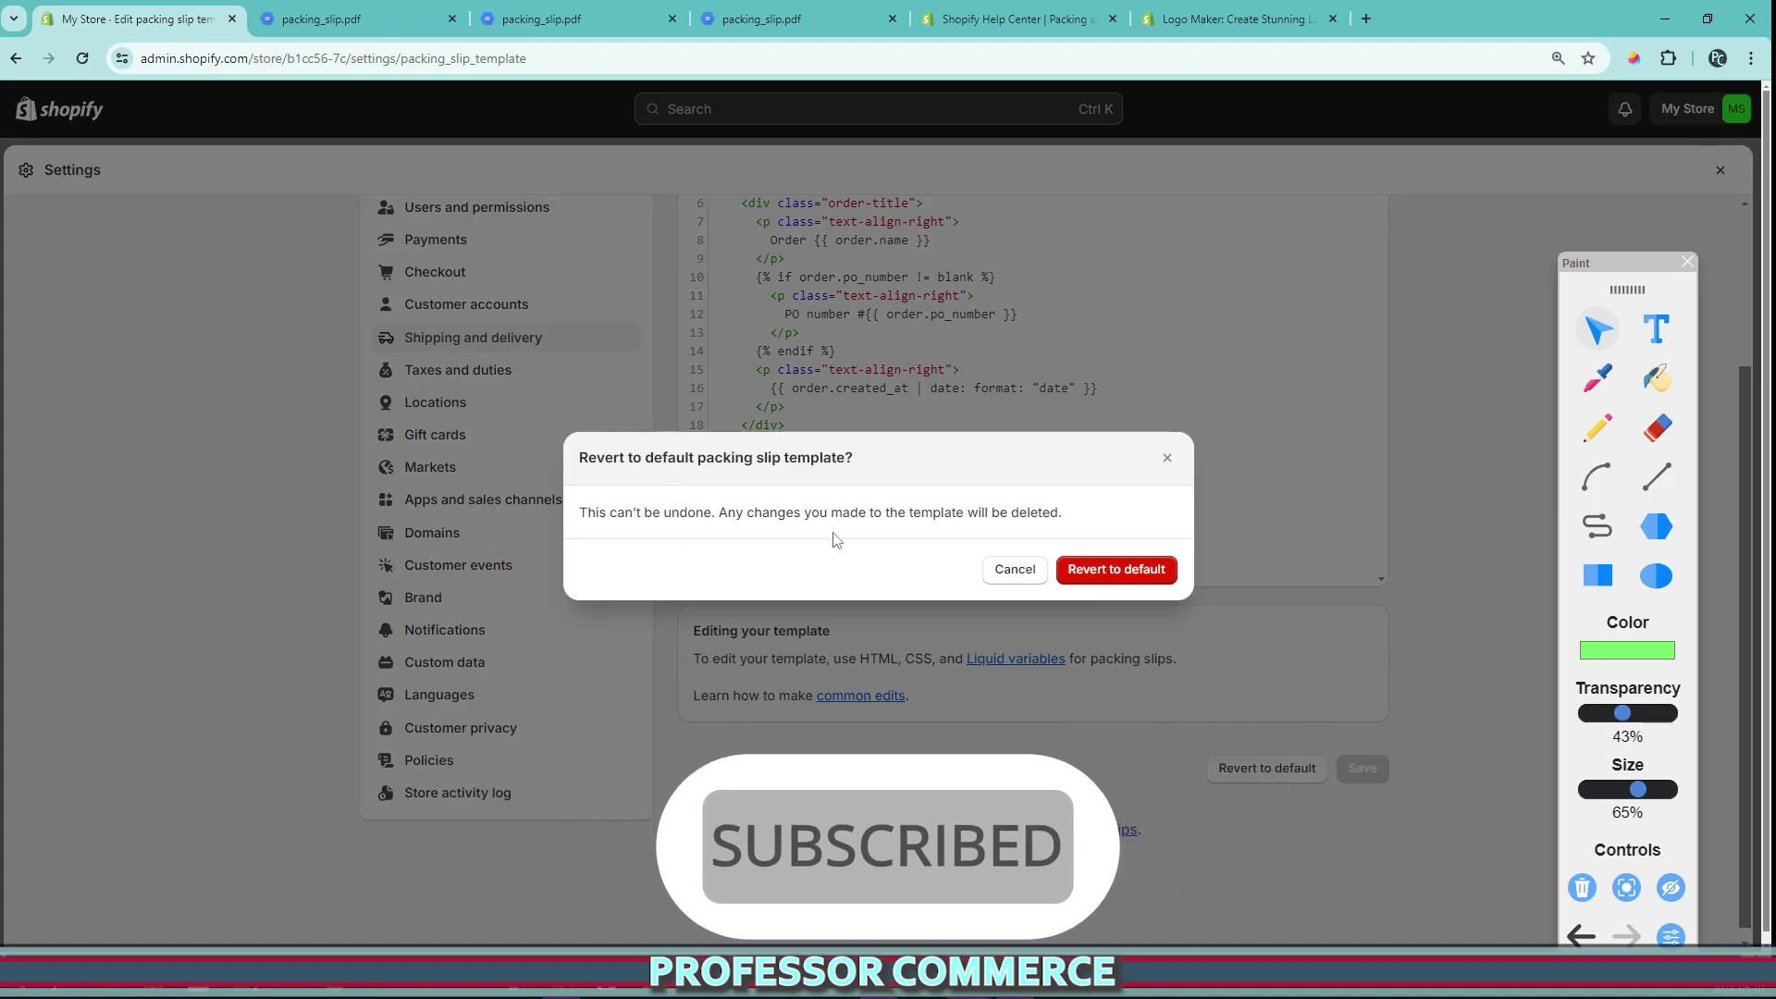
pyautogui.click(1114, 585)
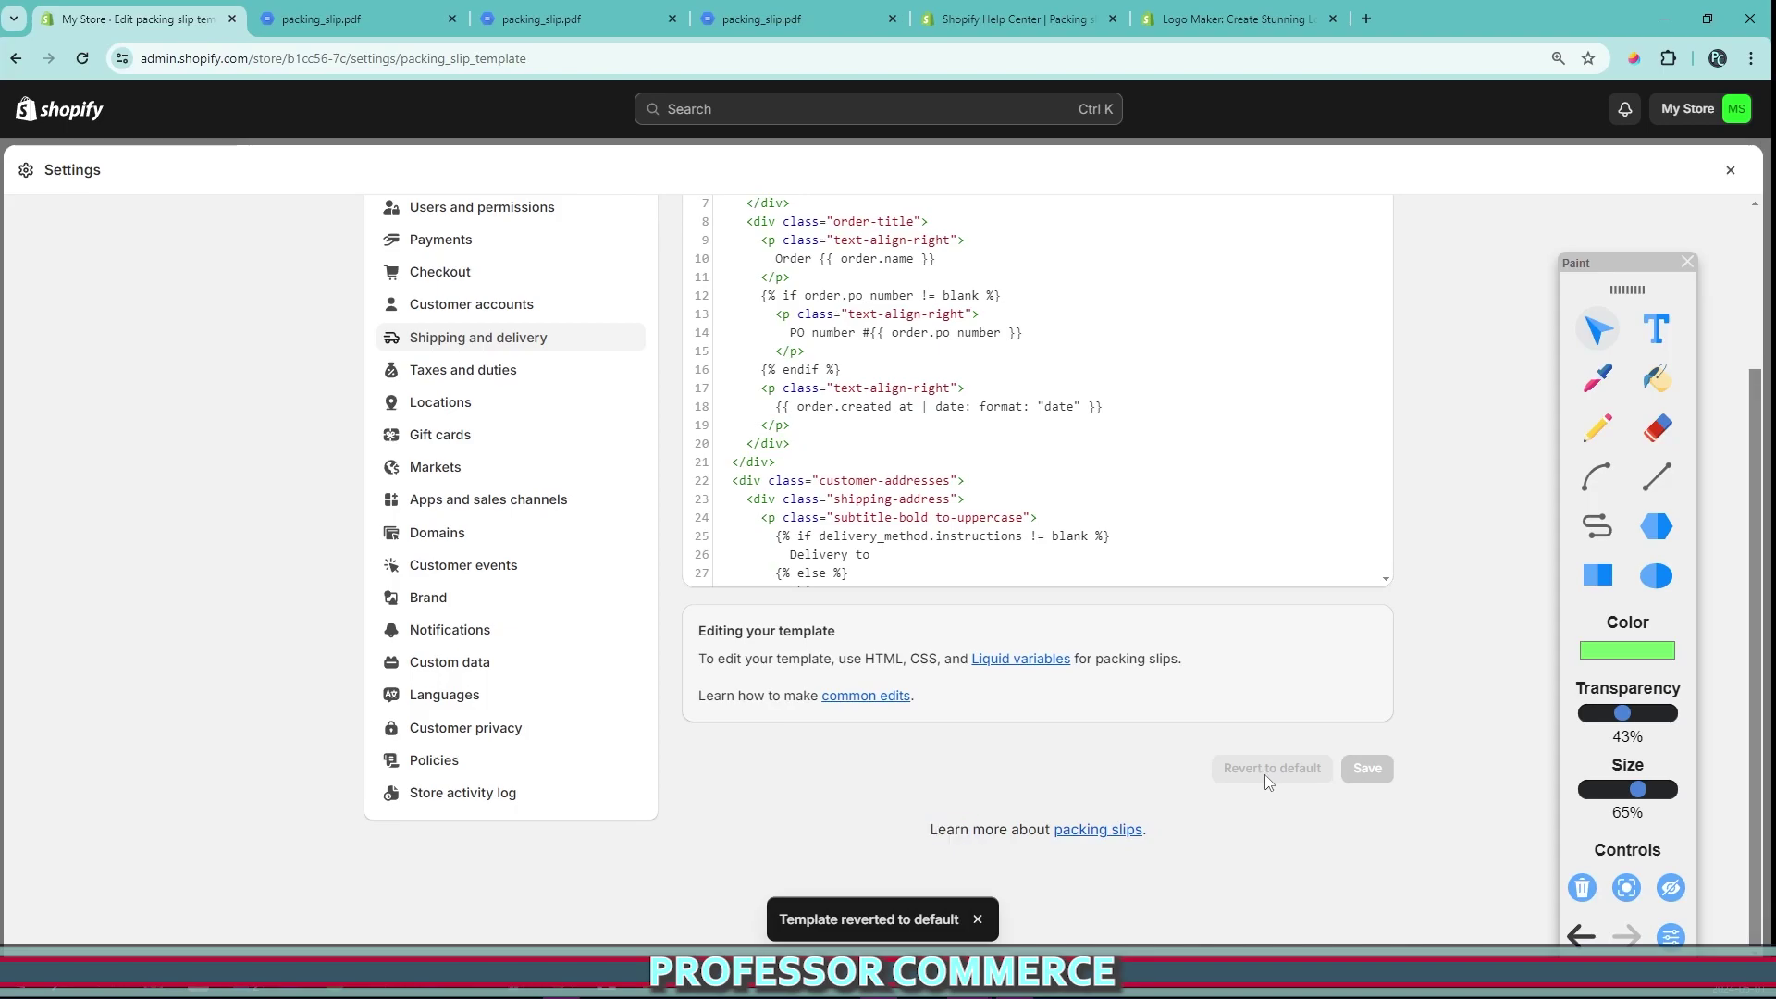
pyautogui.scroll(3, 1313, 705)
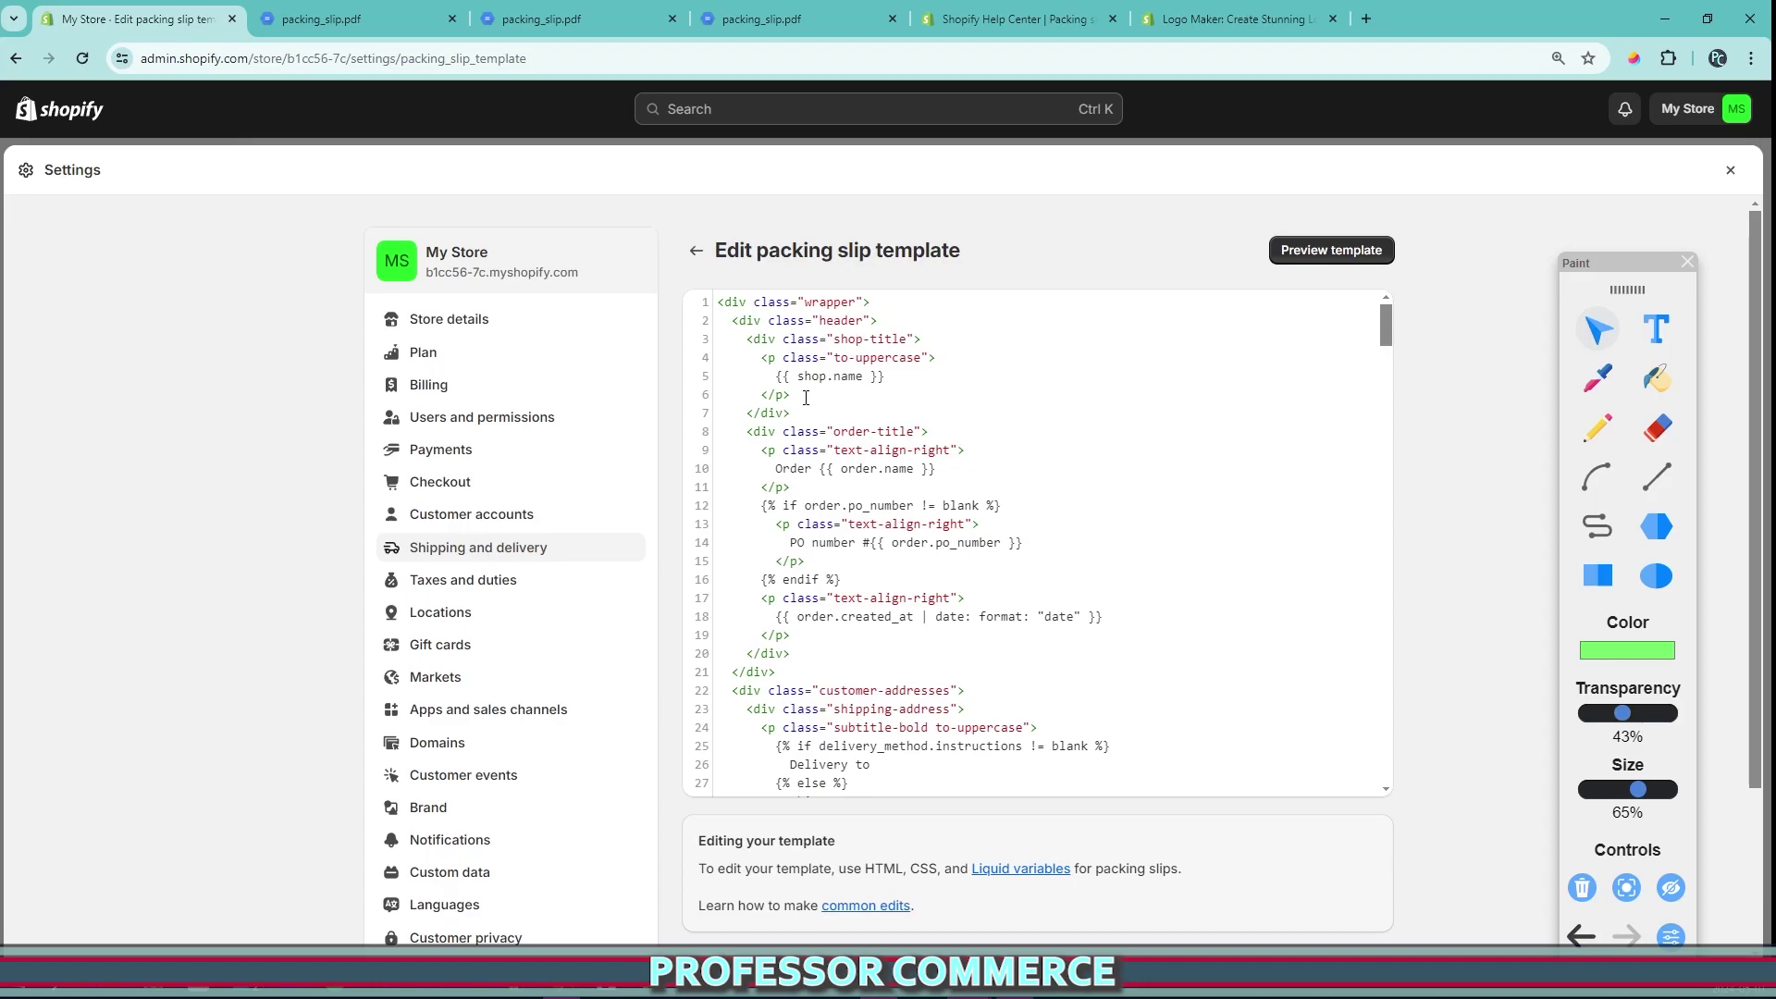
# - Mark the store name code on lines 4–6 of the template
pyautogui.moveTo(806, 397); pyautogui.dragTo(762, 364)
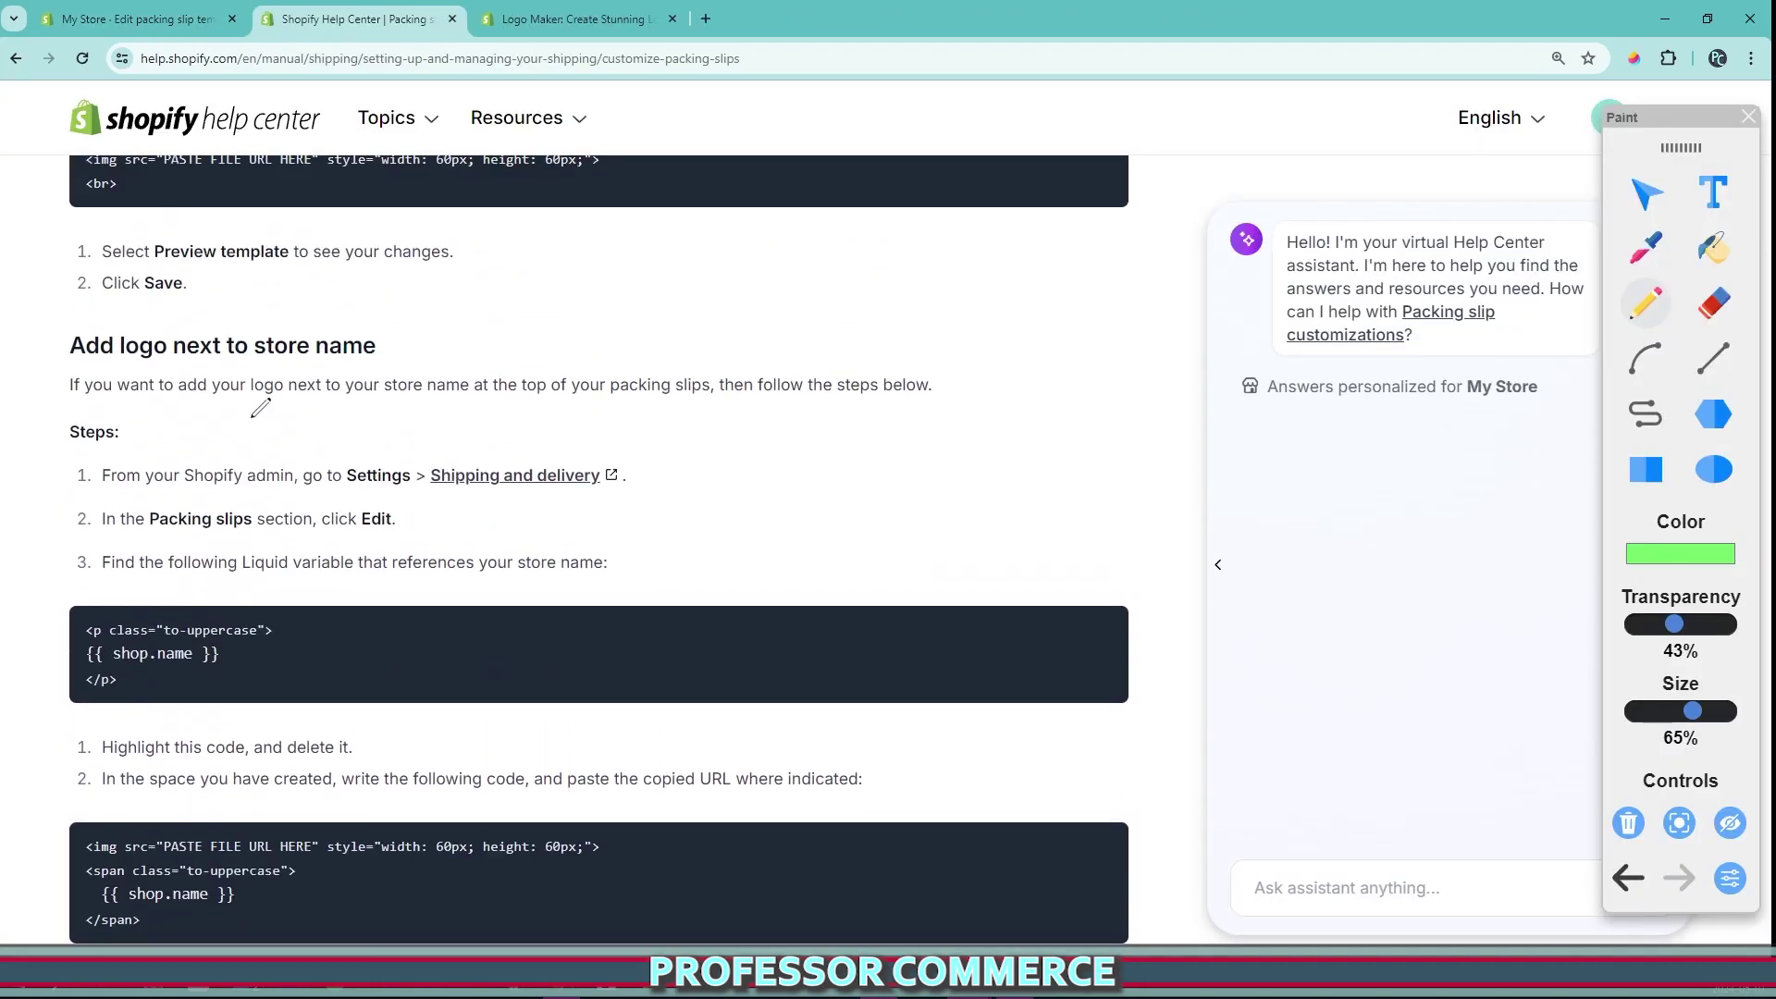
pyautogui.scroll(3, 250, 425)
pyautogui.moveTo(42, 546)
pyautogui.mouseDown()
pyautogui.moveTo(518, 578)
pyautogui.moveTo(296, 578)
pyautogui.mouseUp()
pyautogui.scroll(-2, 449, 609)
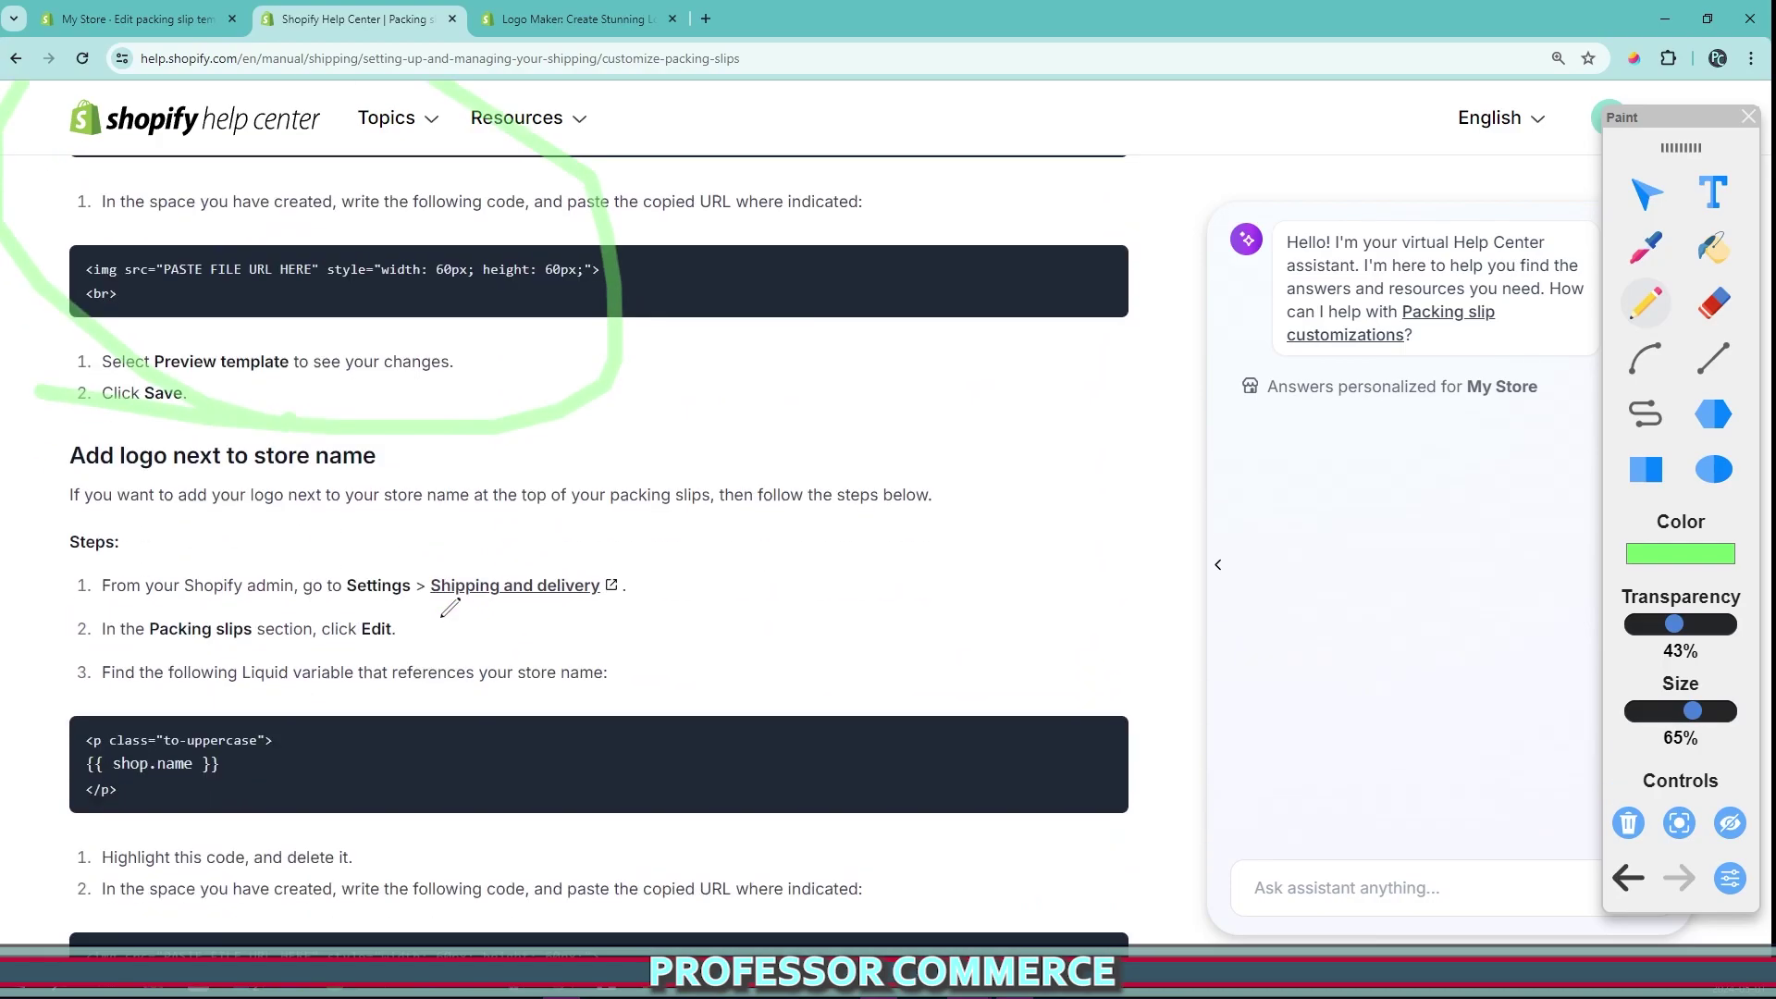
pyautogui.scroll(-1, 450, 608)
pyautogui.click(1628, 823)
# - Underline the 'Add logo next to store name' steps: Shipping and delivery, Packing slips Edit, Liquid variable
pyautogui.scroll(-1, 547, 463)
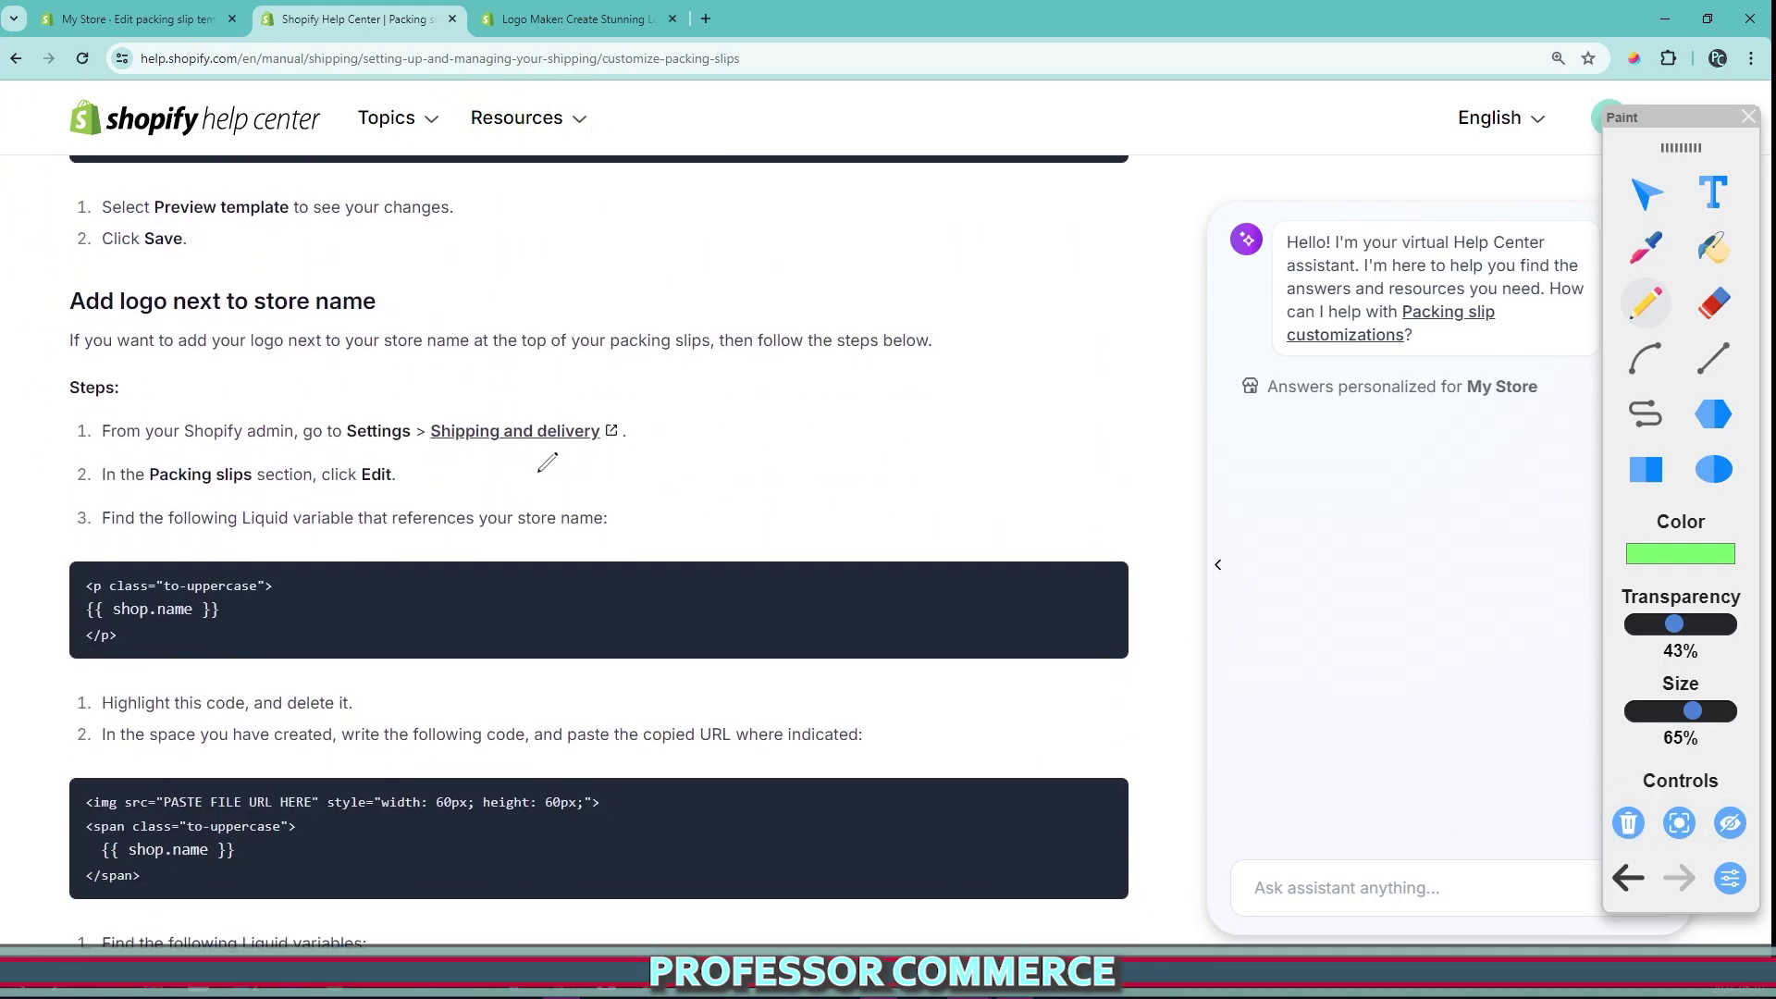
pyautogui.scroll(-2, 547, 462)
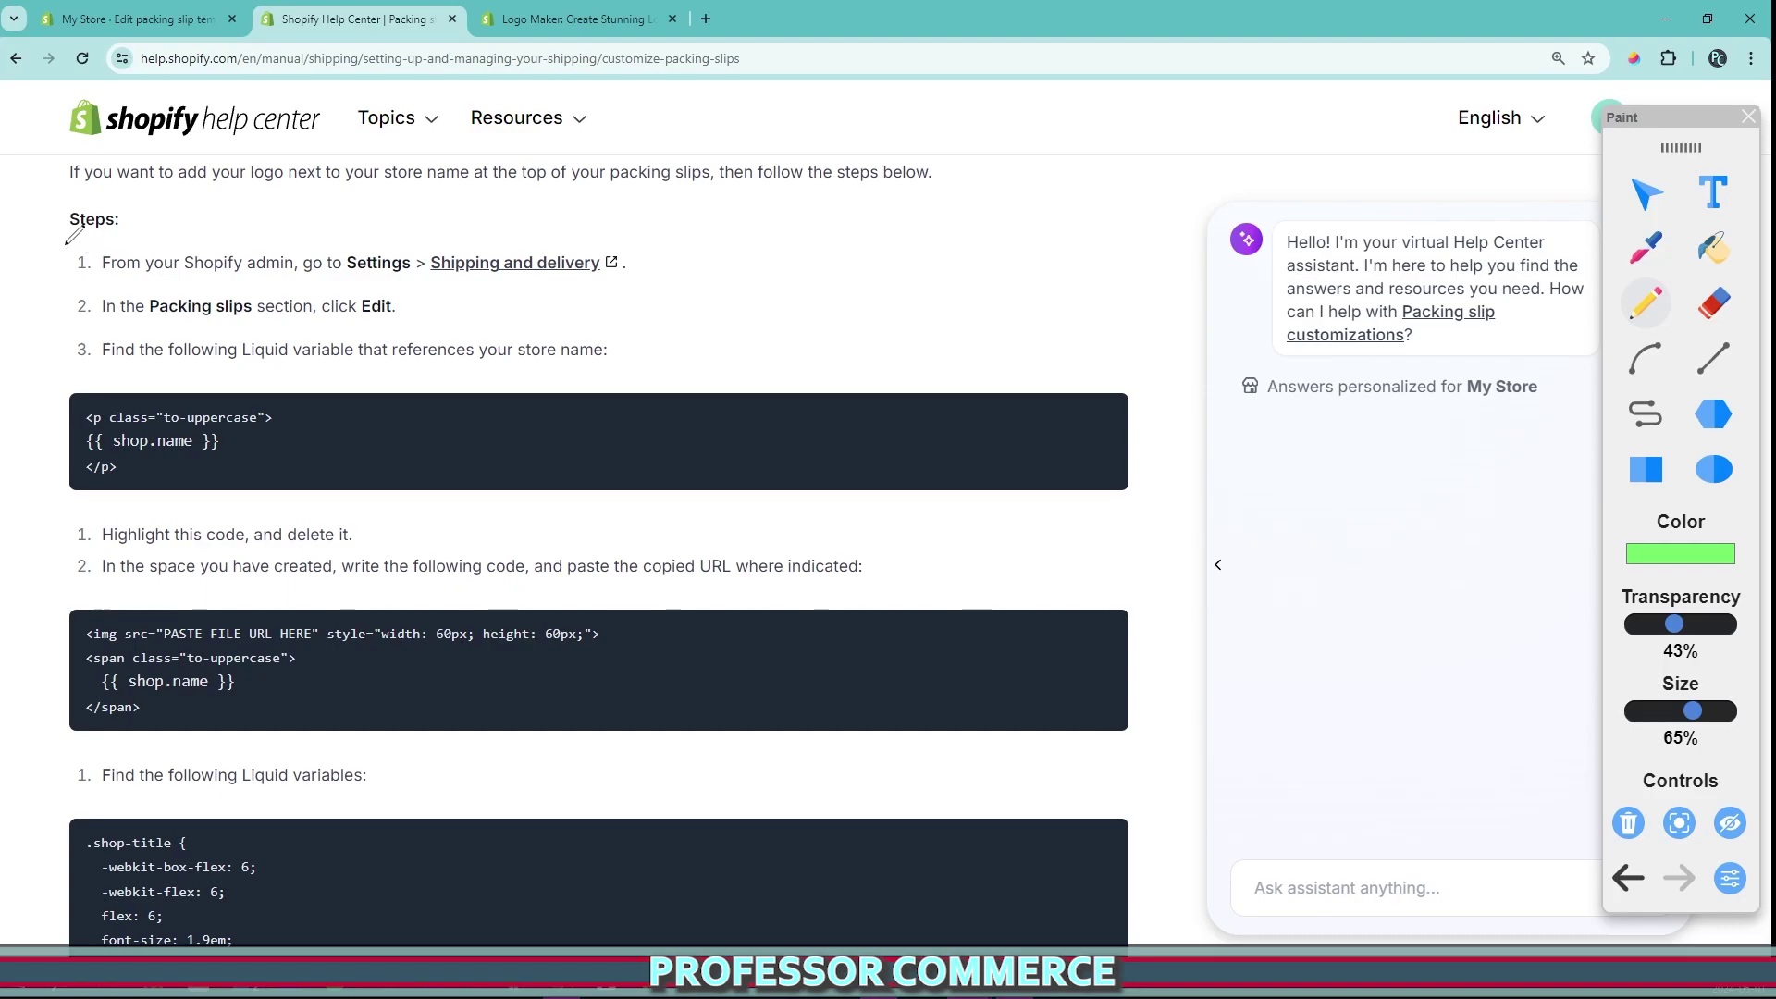
pyautogui.moveTo(350, 256); pyautogui.dragTo(634, 295)
pyautogui.moveTo(528, 248); pyautogui.dragTo(592, 246)
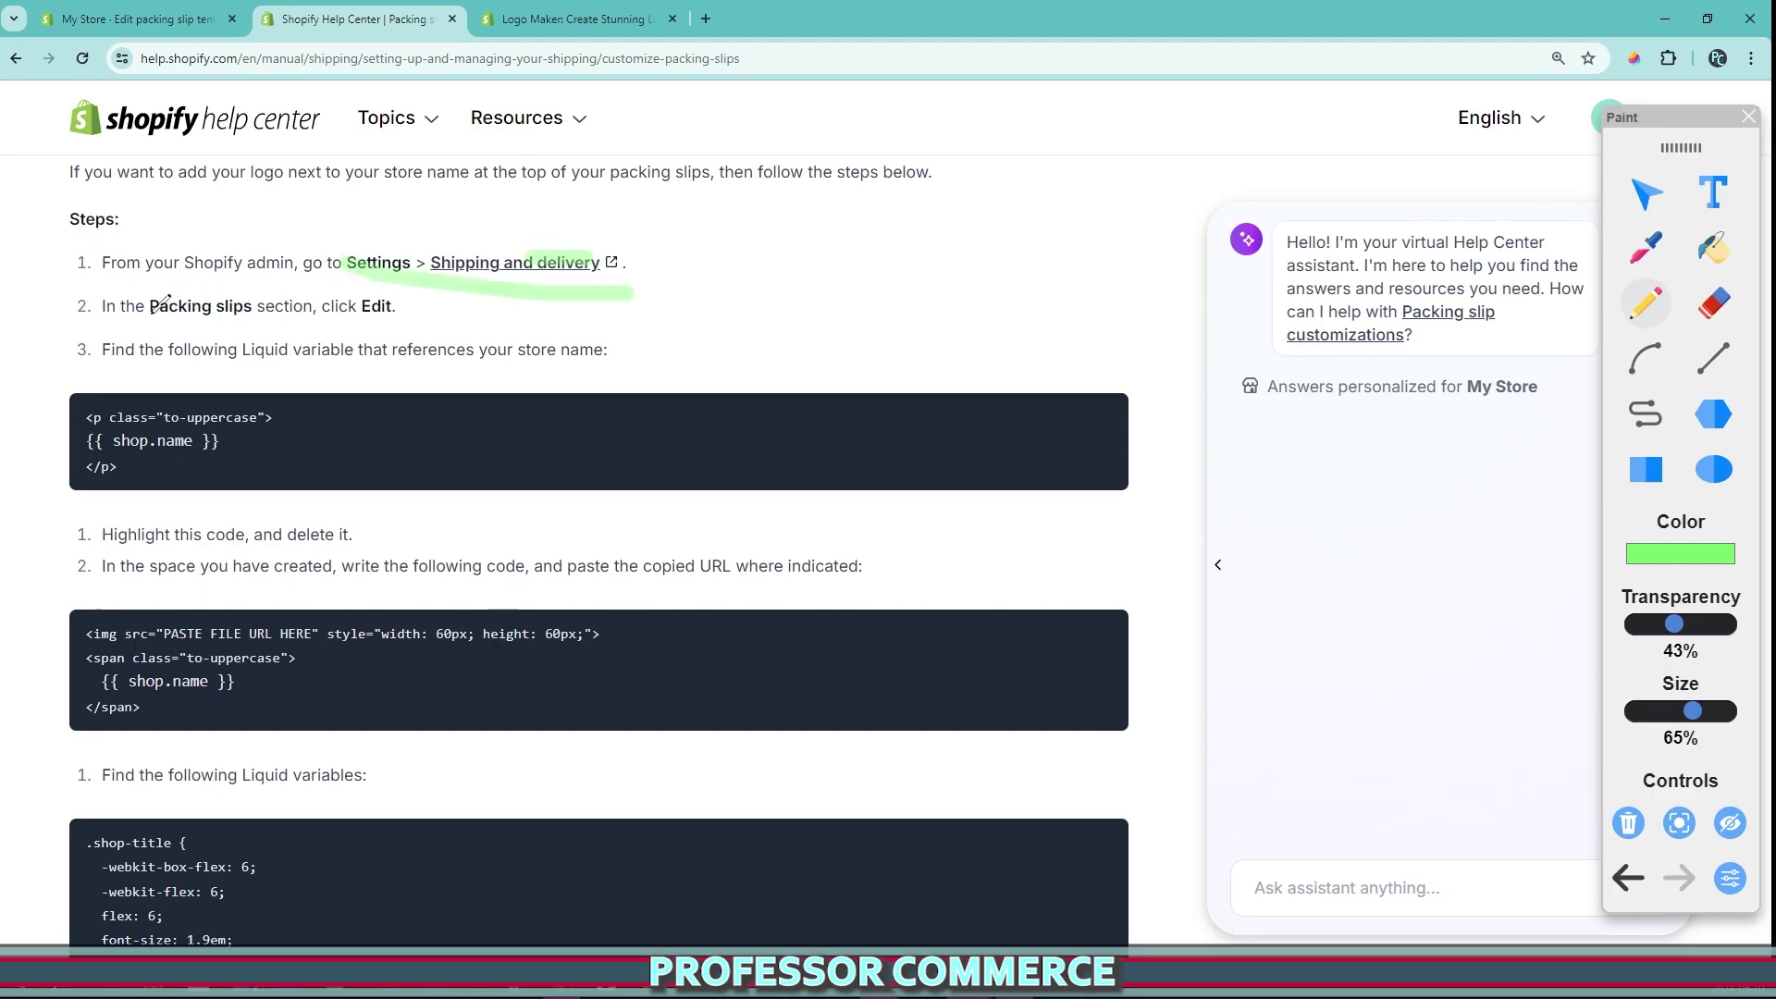
pyautogui.moveTo(150, 316); pyautogui.dragTo(410, 309)
pyautogui.click(145, 361)
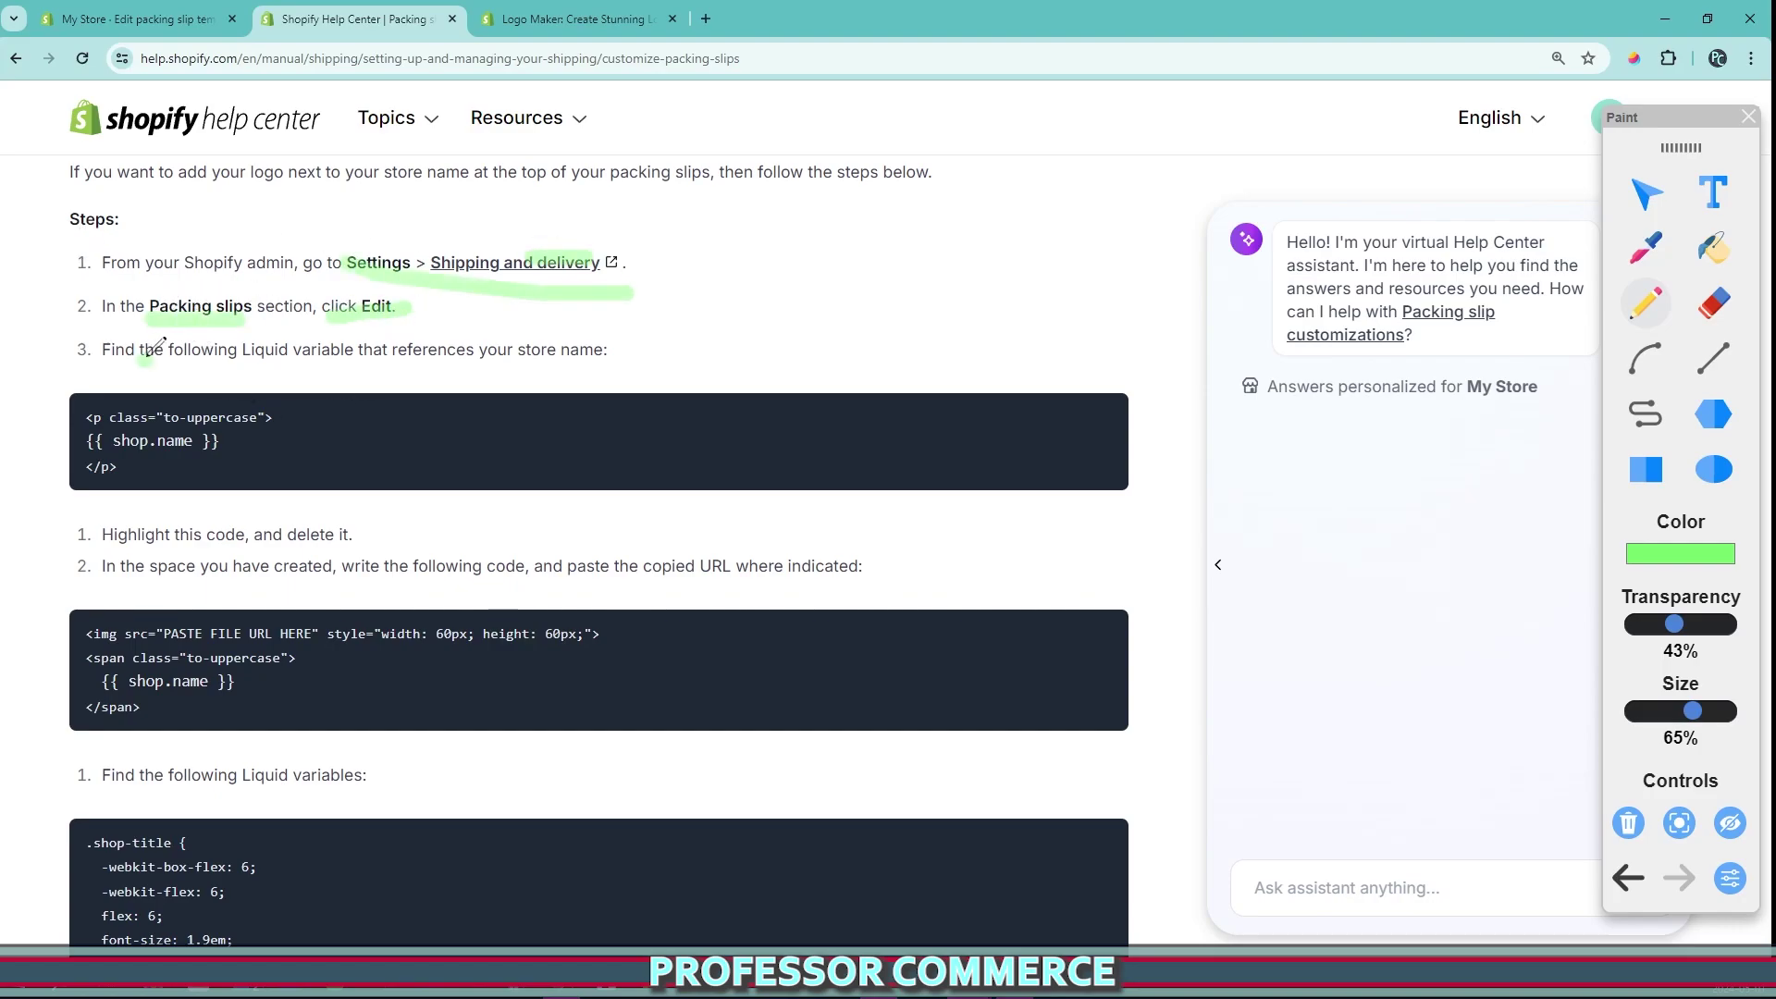
pyautogui.moveTo(146, 359)
pyautogui.mouseDown()
pyautogui.moveTo(379, 352)
pyautogui.moveTo(240, 372)
pyautogui.mouseUp()
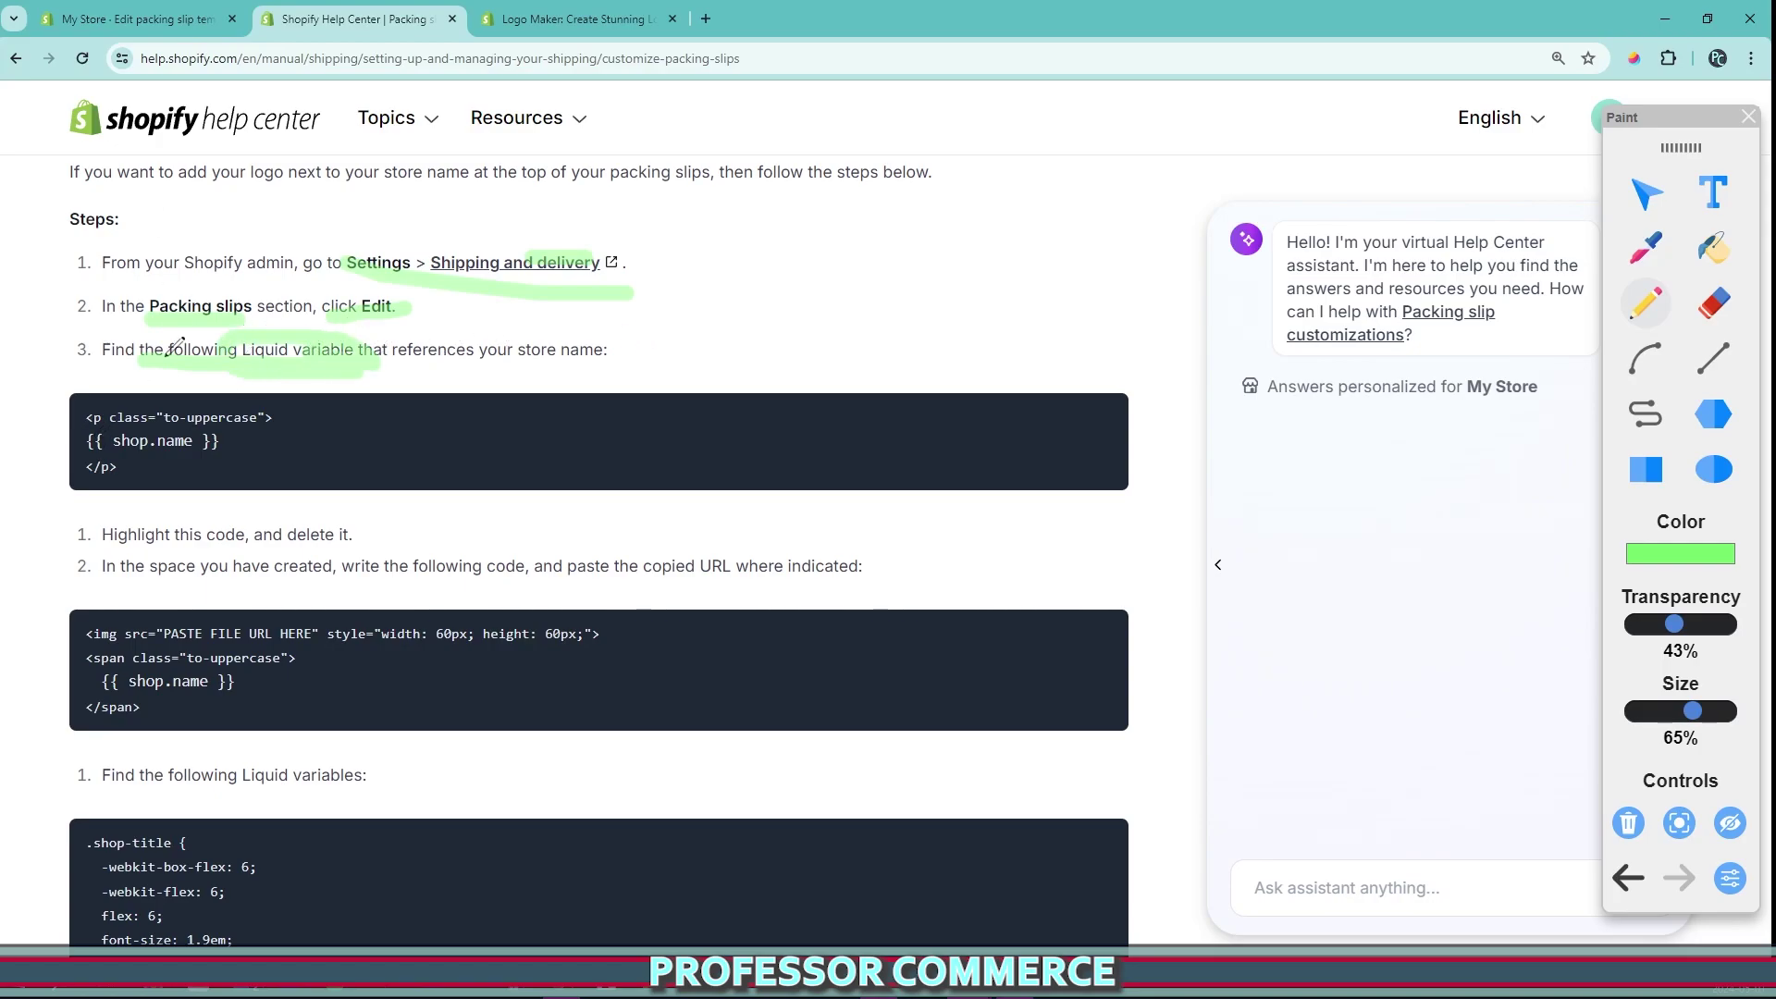
# - Delete the store name paragraph on lines 4–6 of the template
pyautogui.click(139, 18)
pyautogui.click(808, 398)
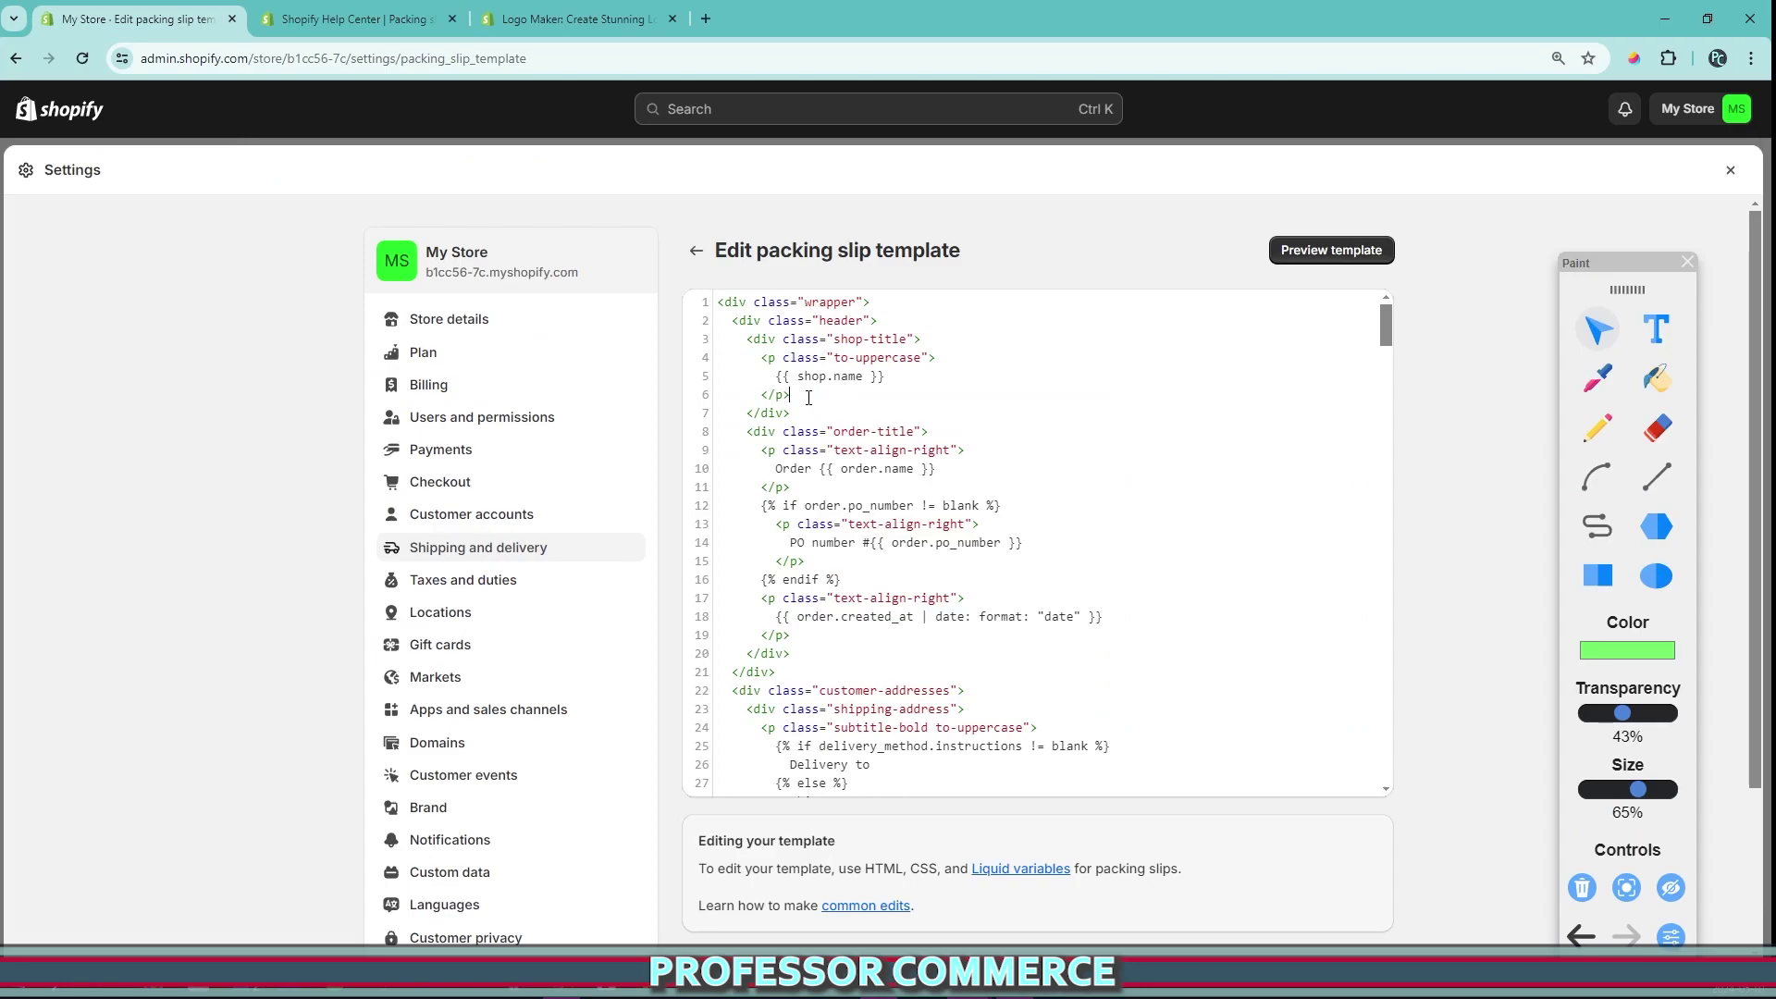
pyautogui.moveTo(808, 398); pyautogui.dragTo(758, 364)
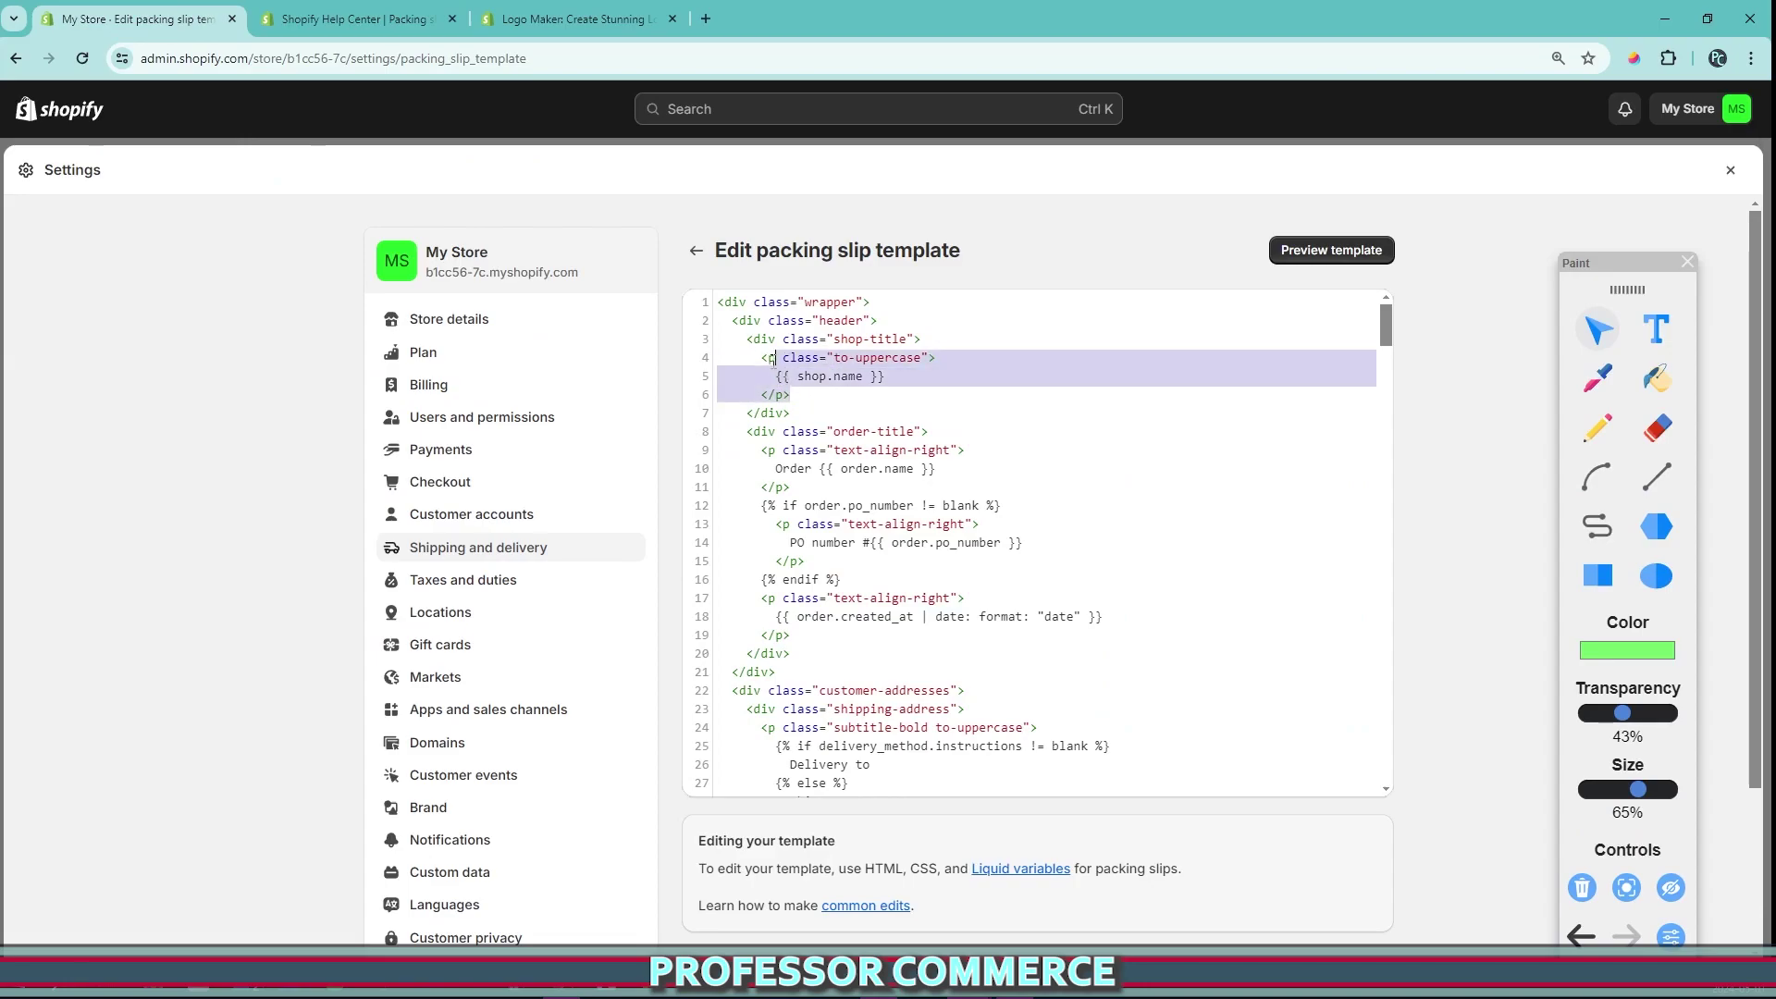
pyautogui.press('BackSpace')
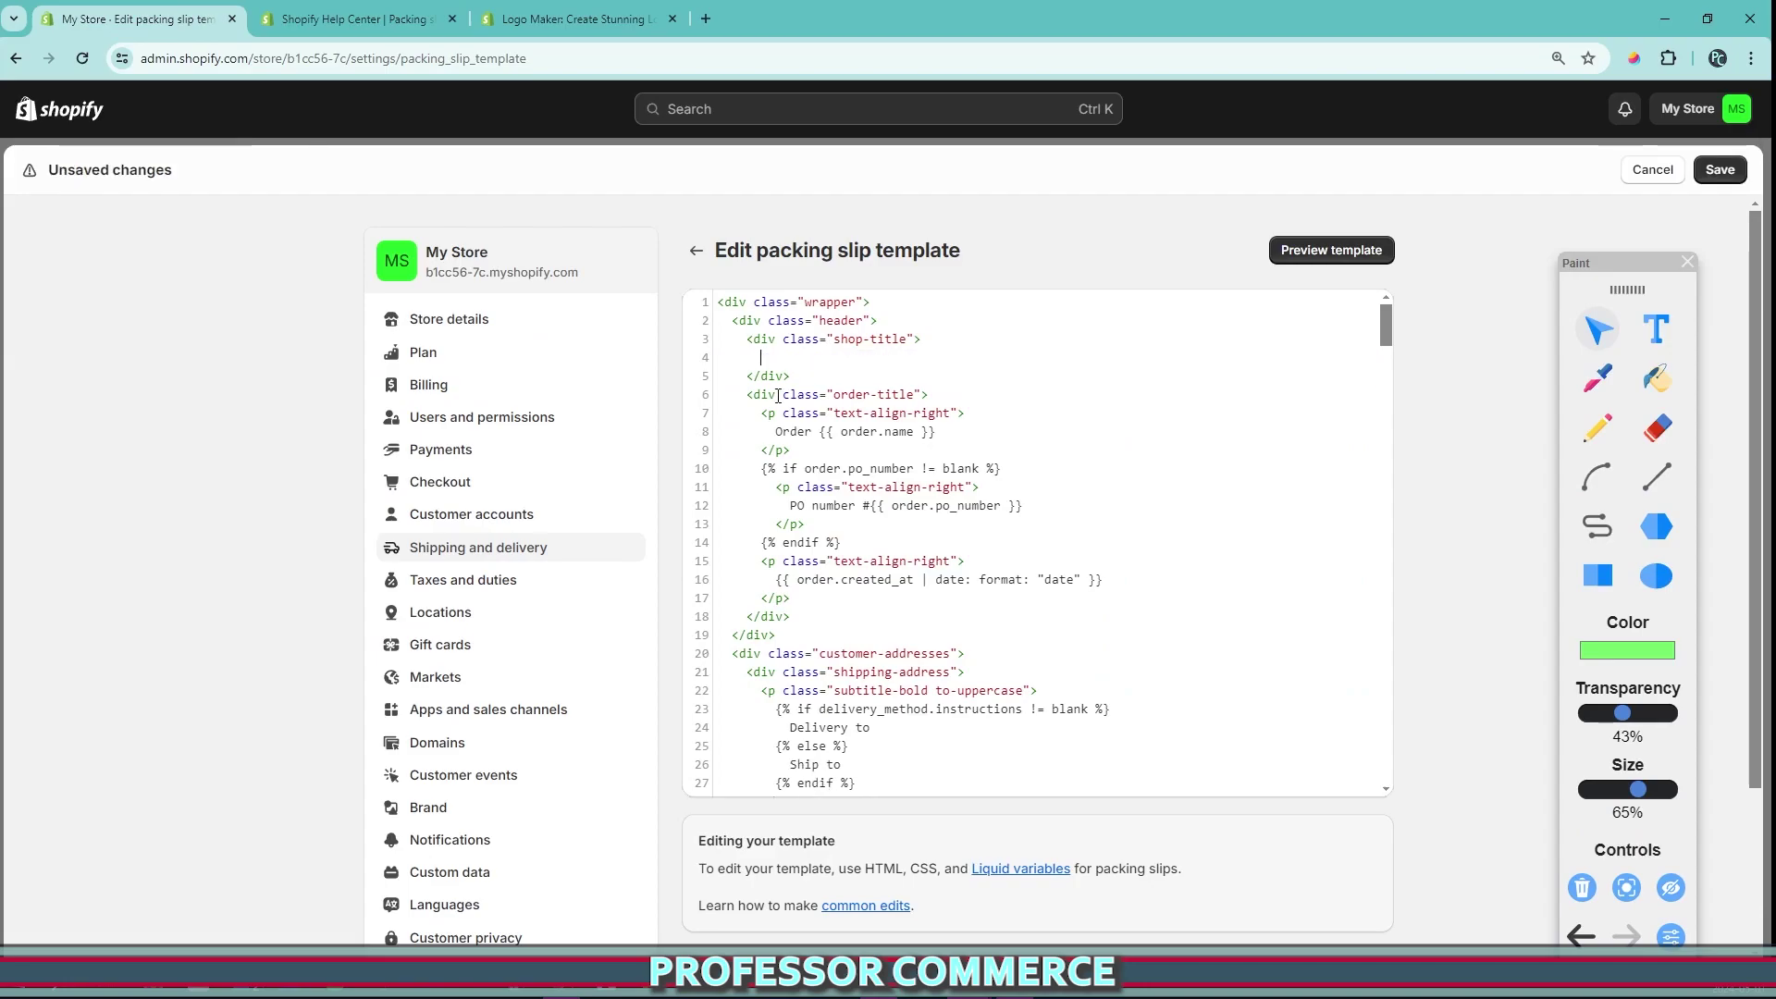
# - Copy the Help Center's logo img and store name span snippet and return to the template editor
pyautogui.click(356, 18)
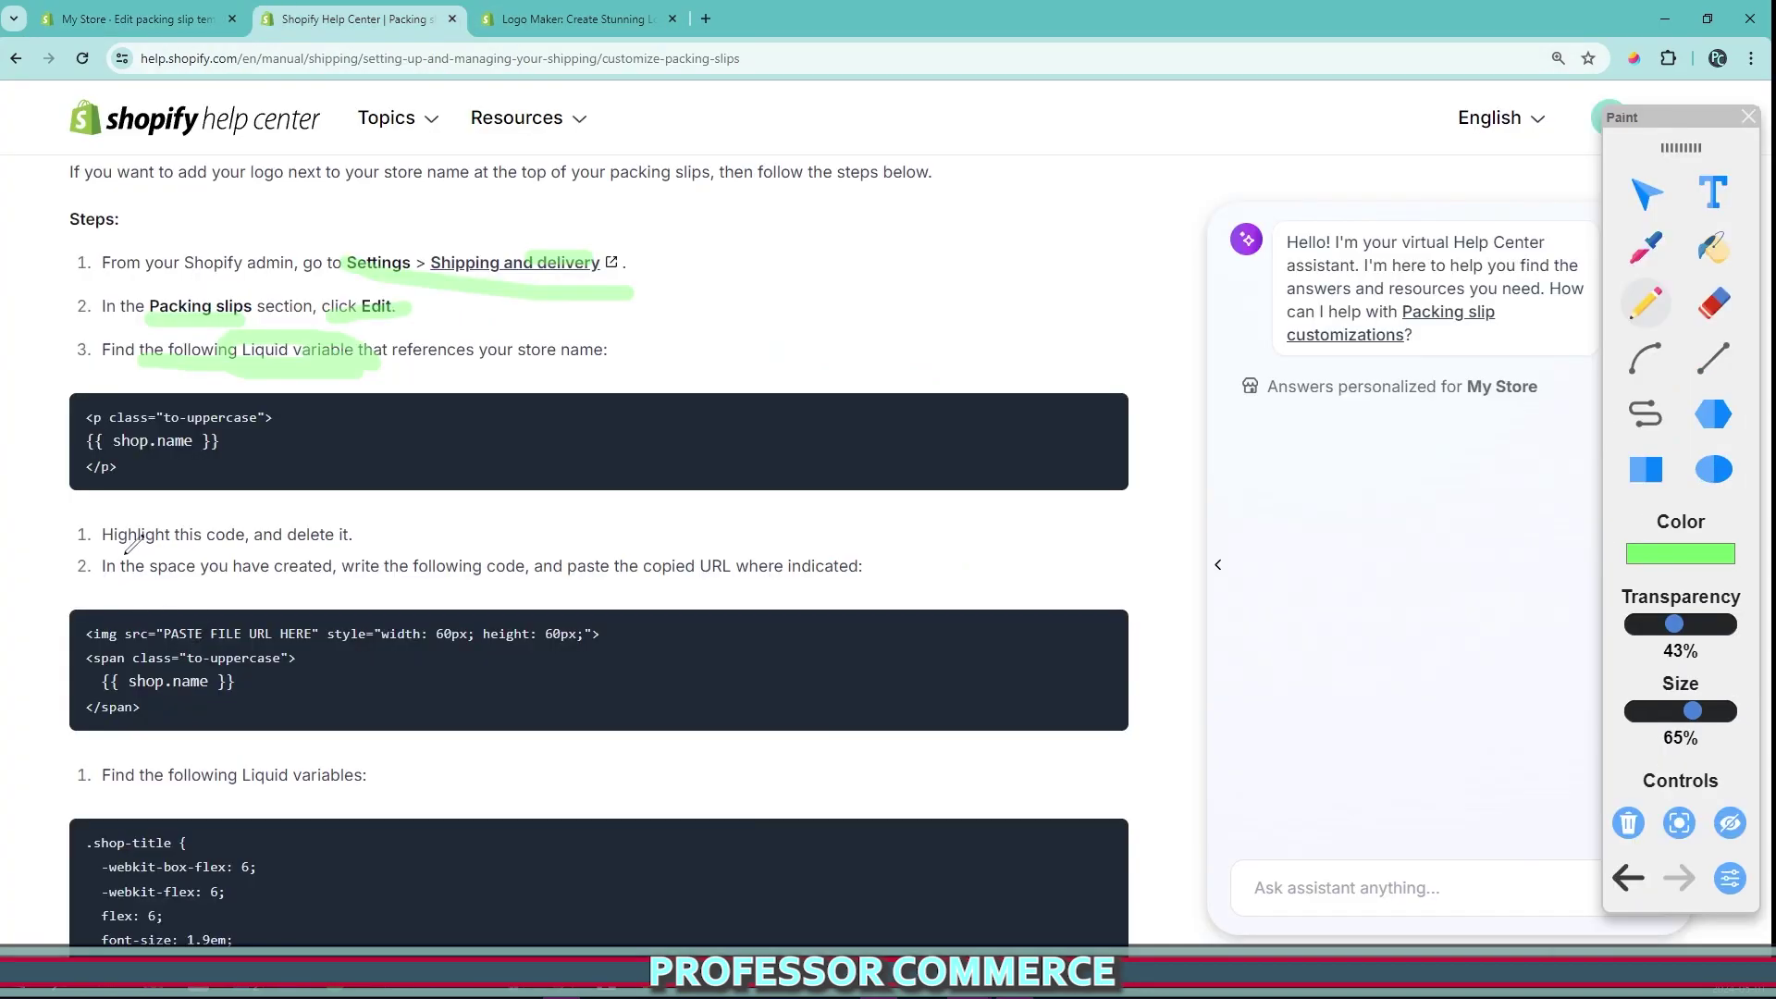
pyautogui.moveTo(135, 560); pyautogui.dragTo(860, 560)
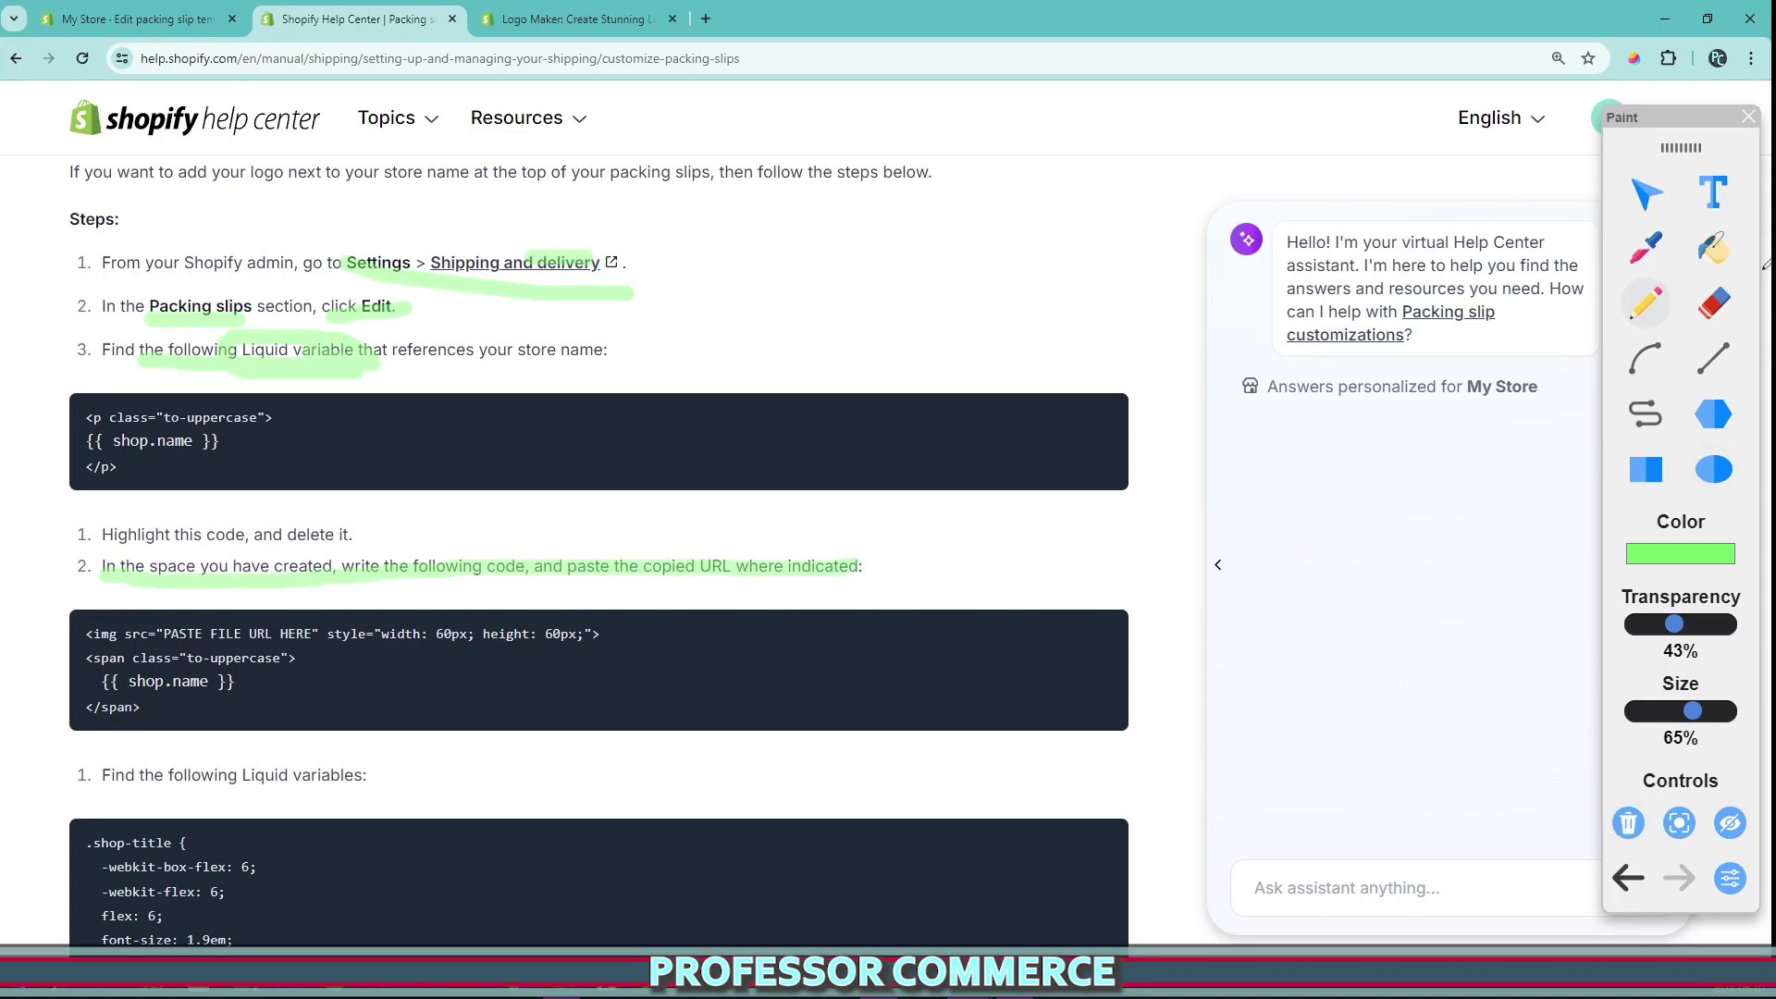
pyautogui.click(1646, 192)
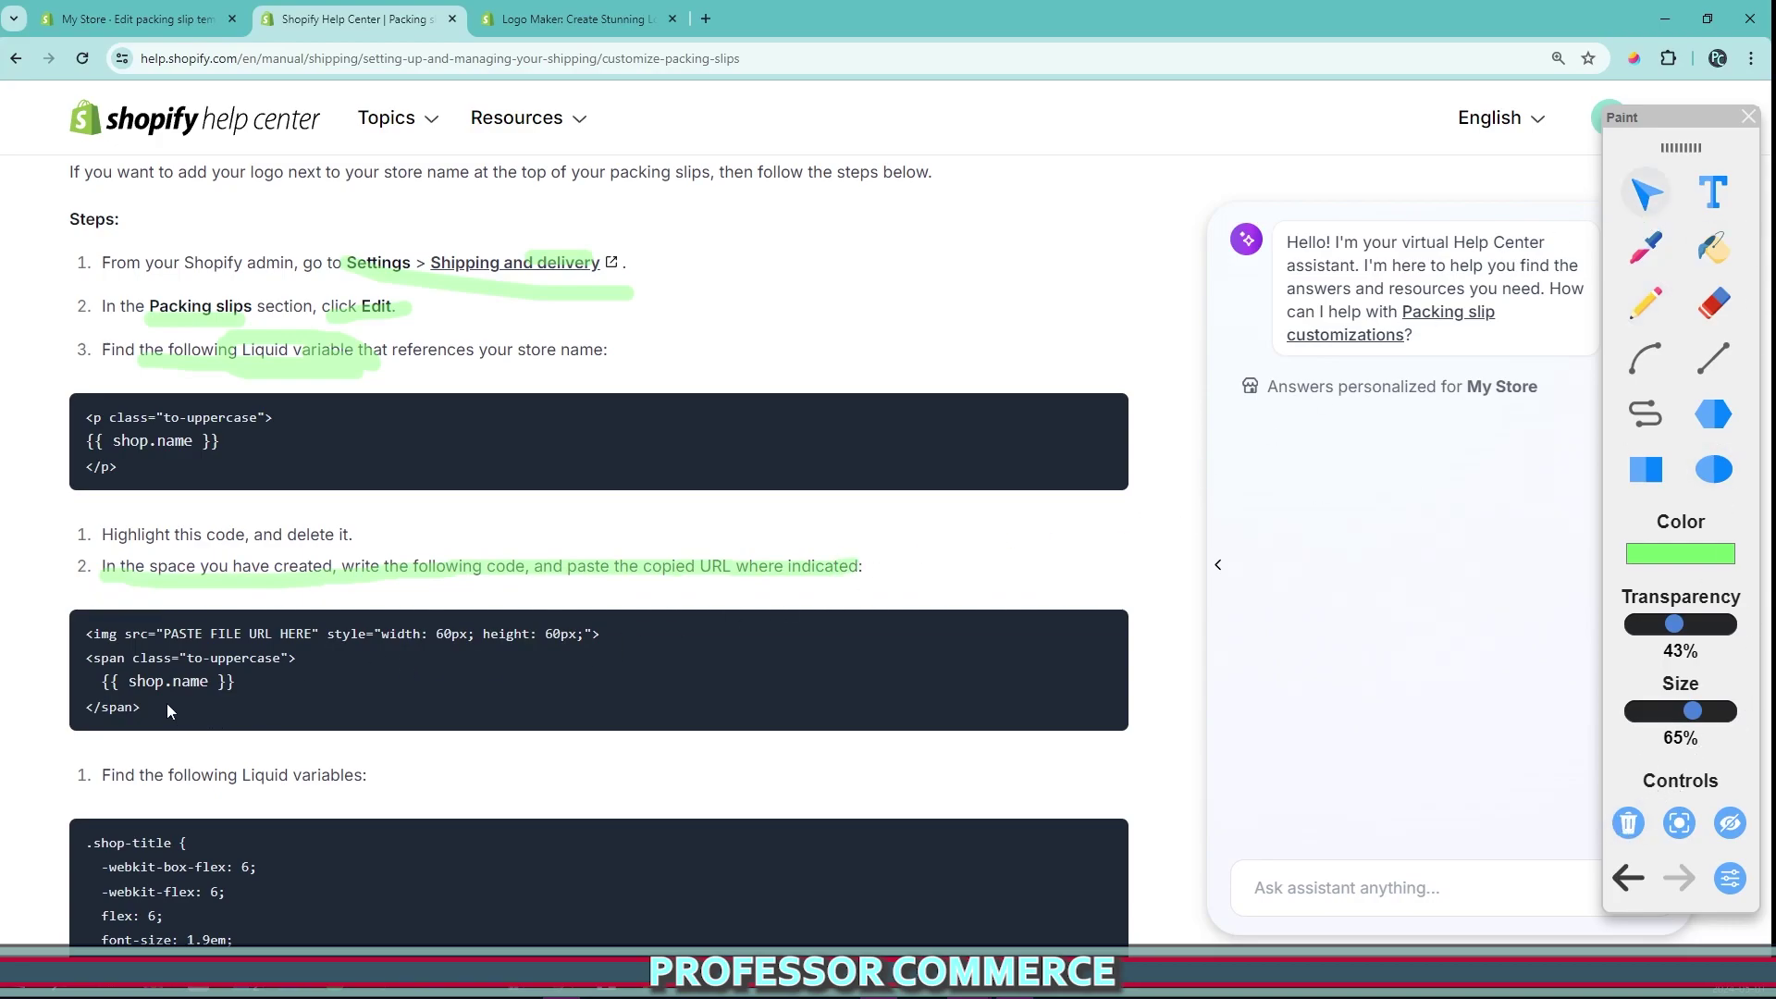
pyautogui.moveTo(165, 709); pyautogui.dragTo(110, 644)
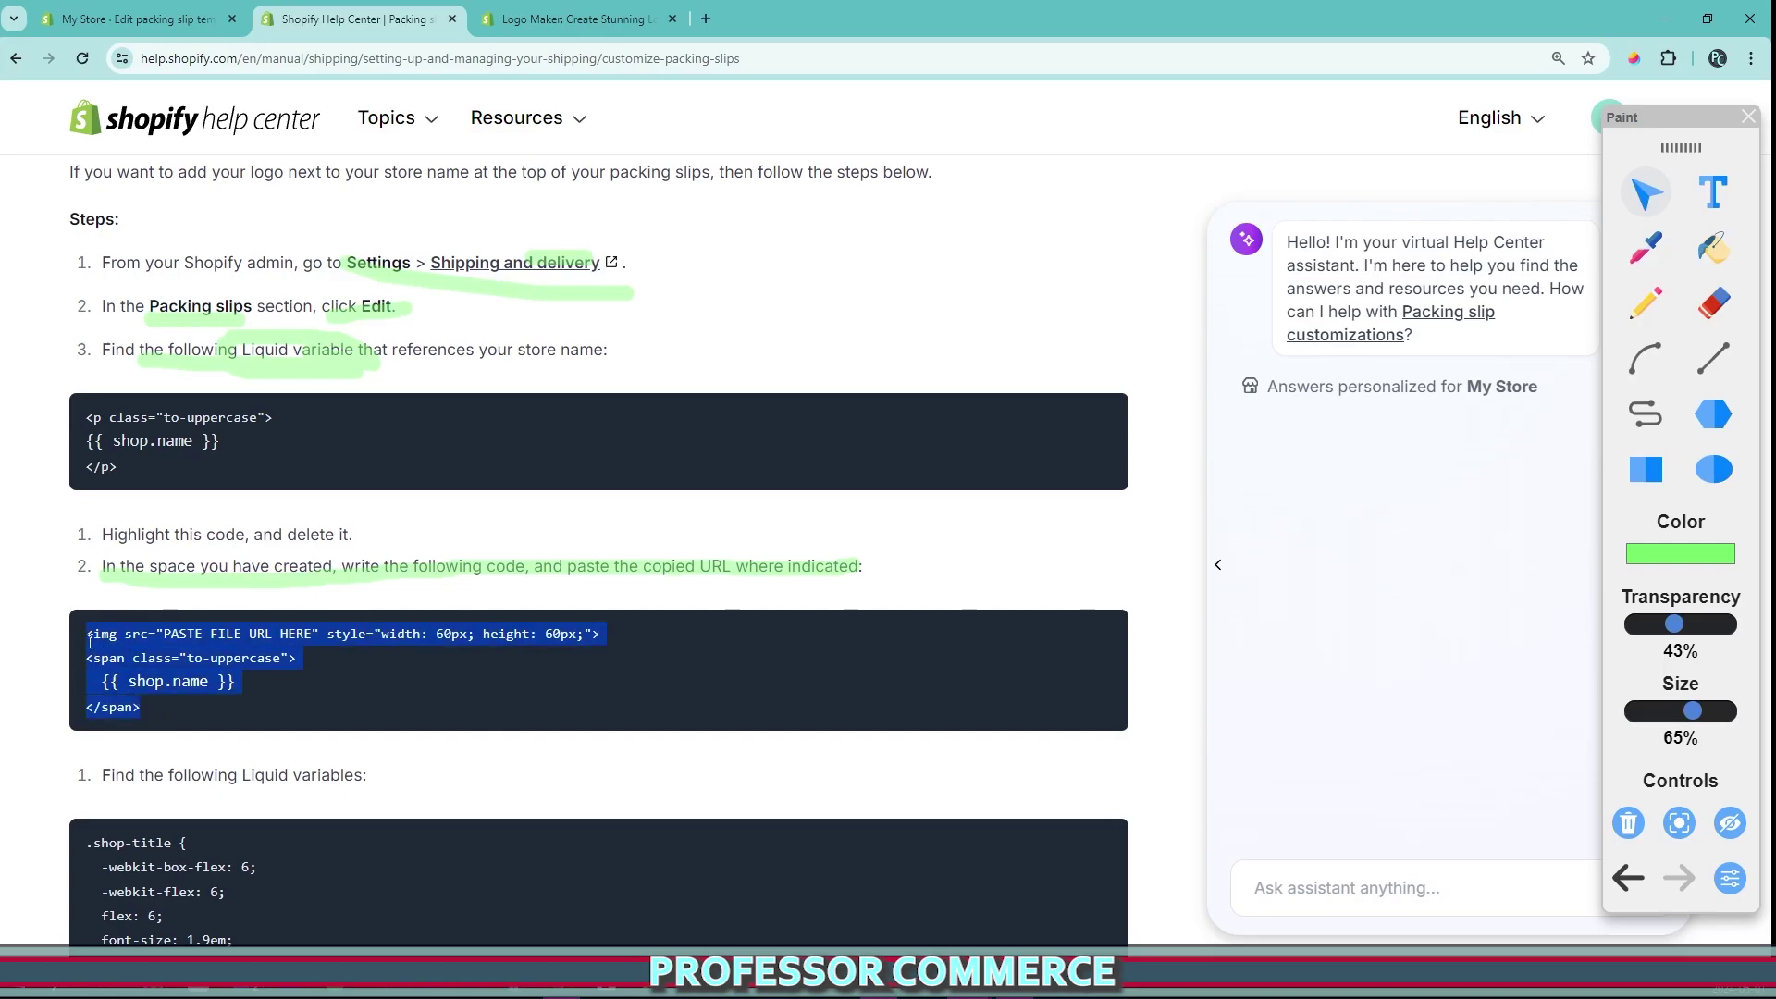
pyautogui.rightClick(110, 644)
pyautogui.click(140, 662)
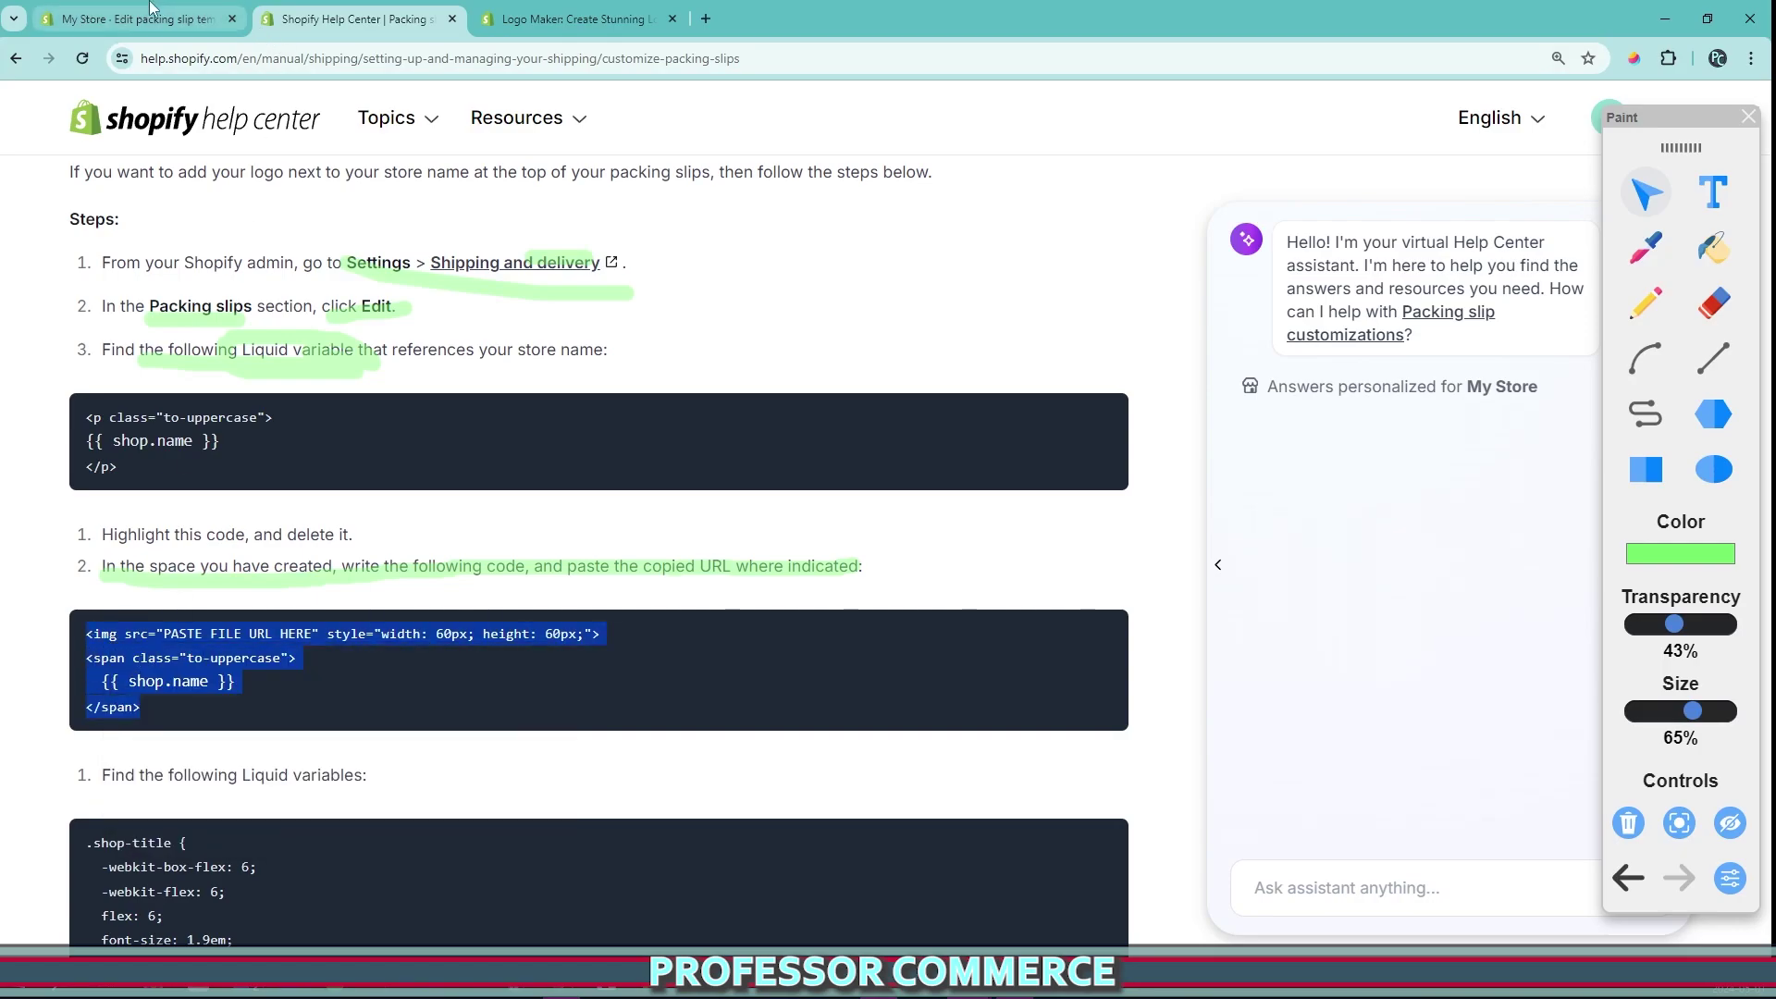
pyautogui.click(190, 19)
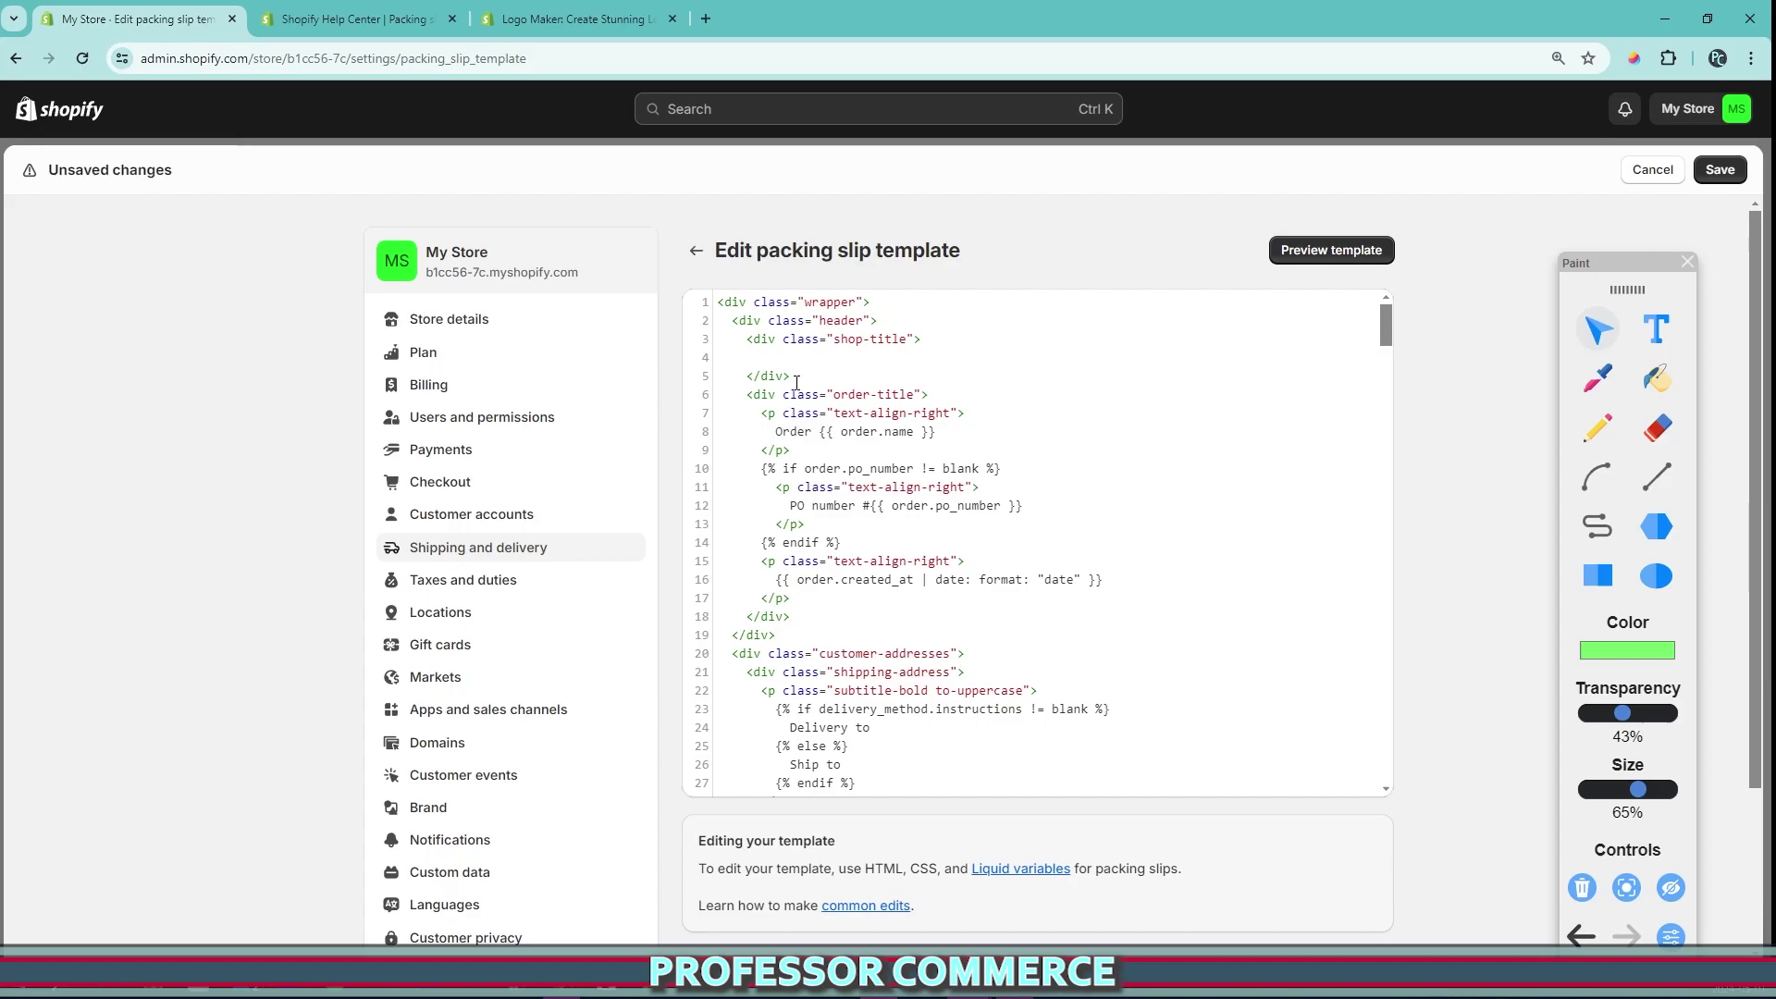
# - Paste the logo snippet on line 4 and replace its URL placeholder with the best_pets file link
pyautogui.hotkey('ctrl', 'v')
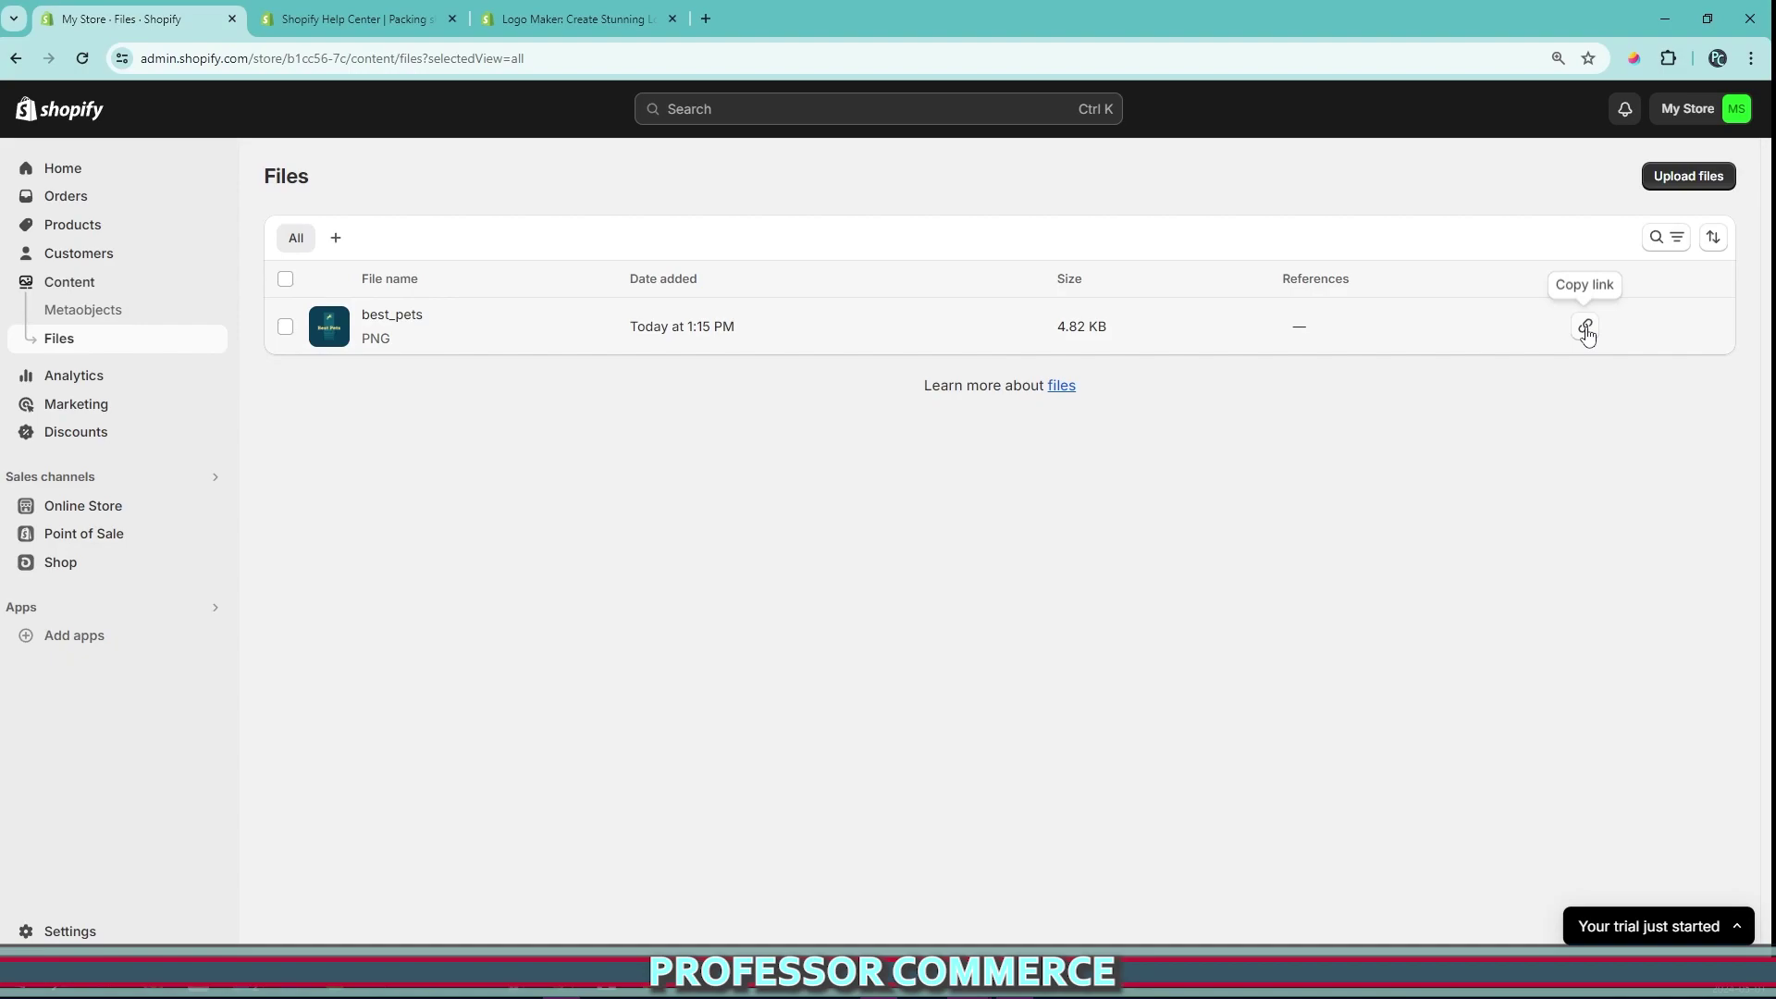
pyautogui.click(1587, 328)
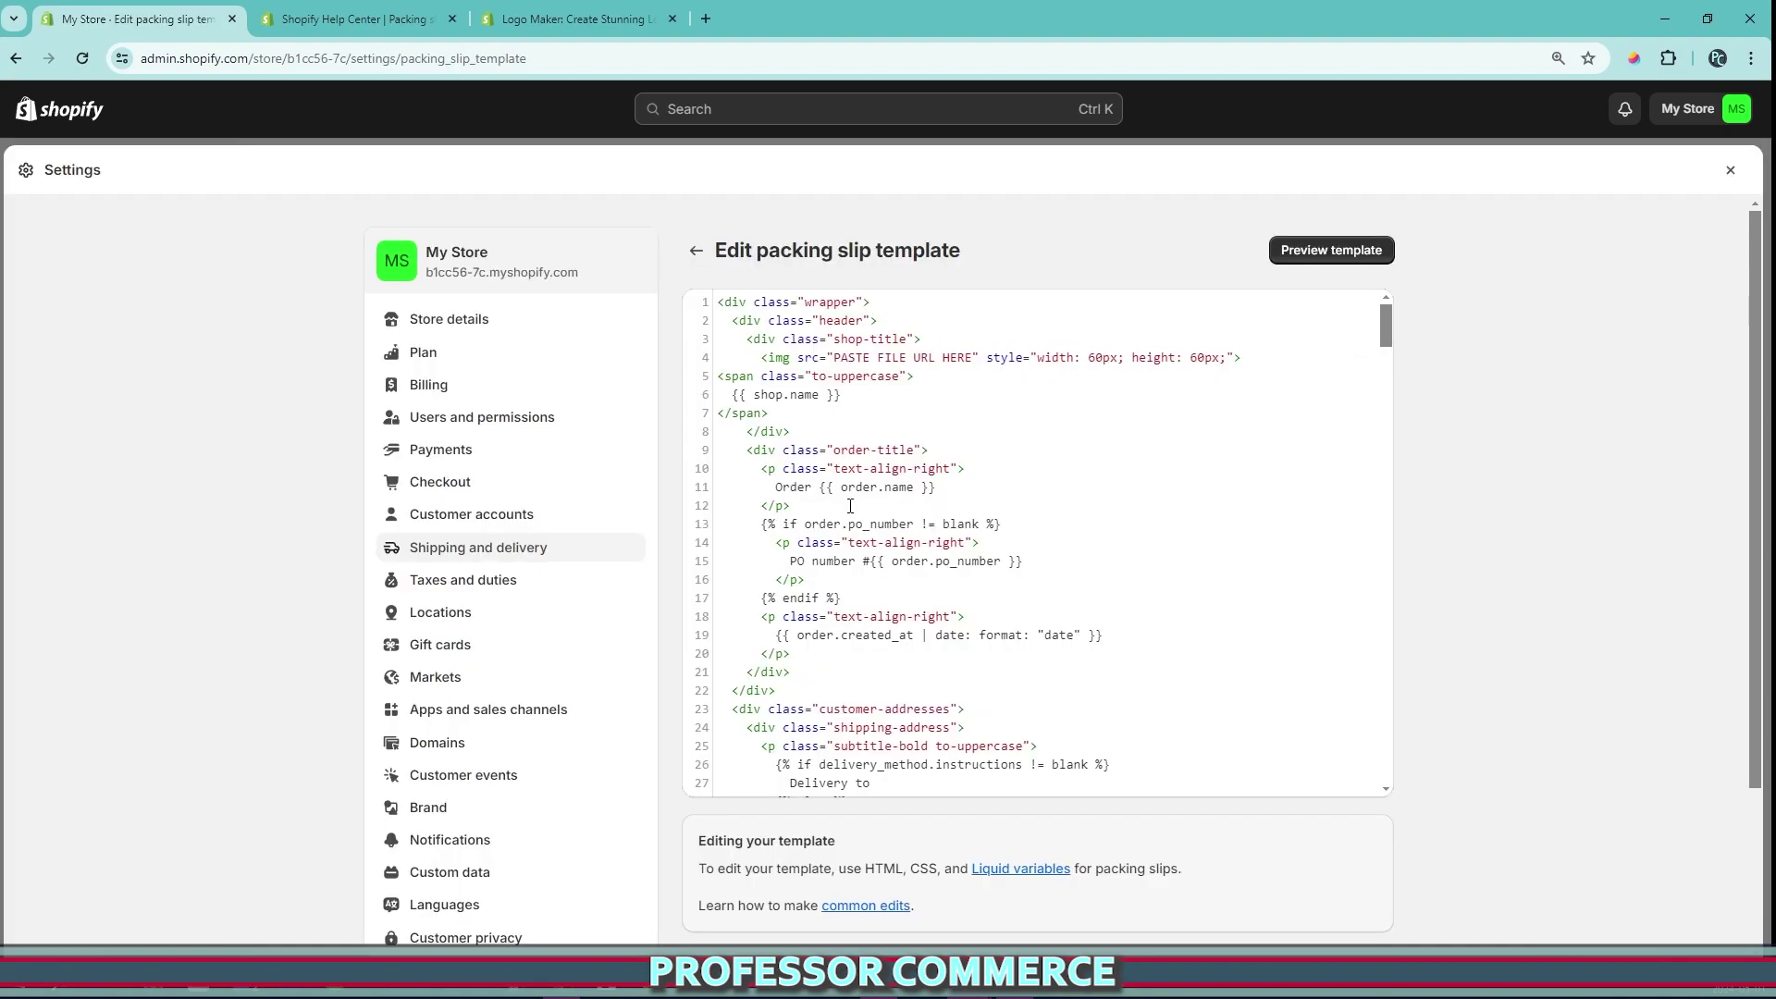
pyautogui.moveTo(835, 357); pyautogui.dragTo(979, 363)
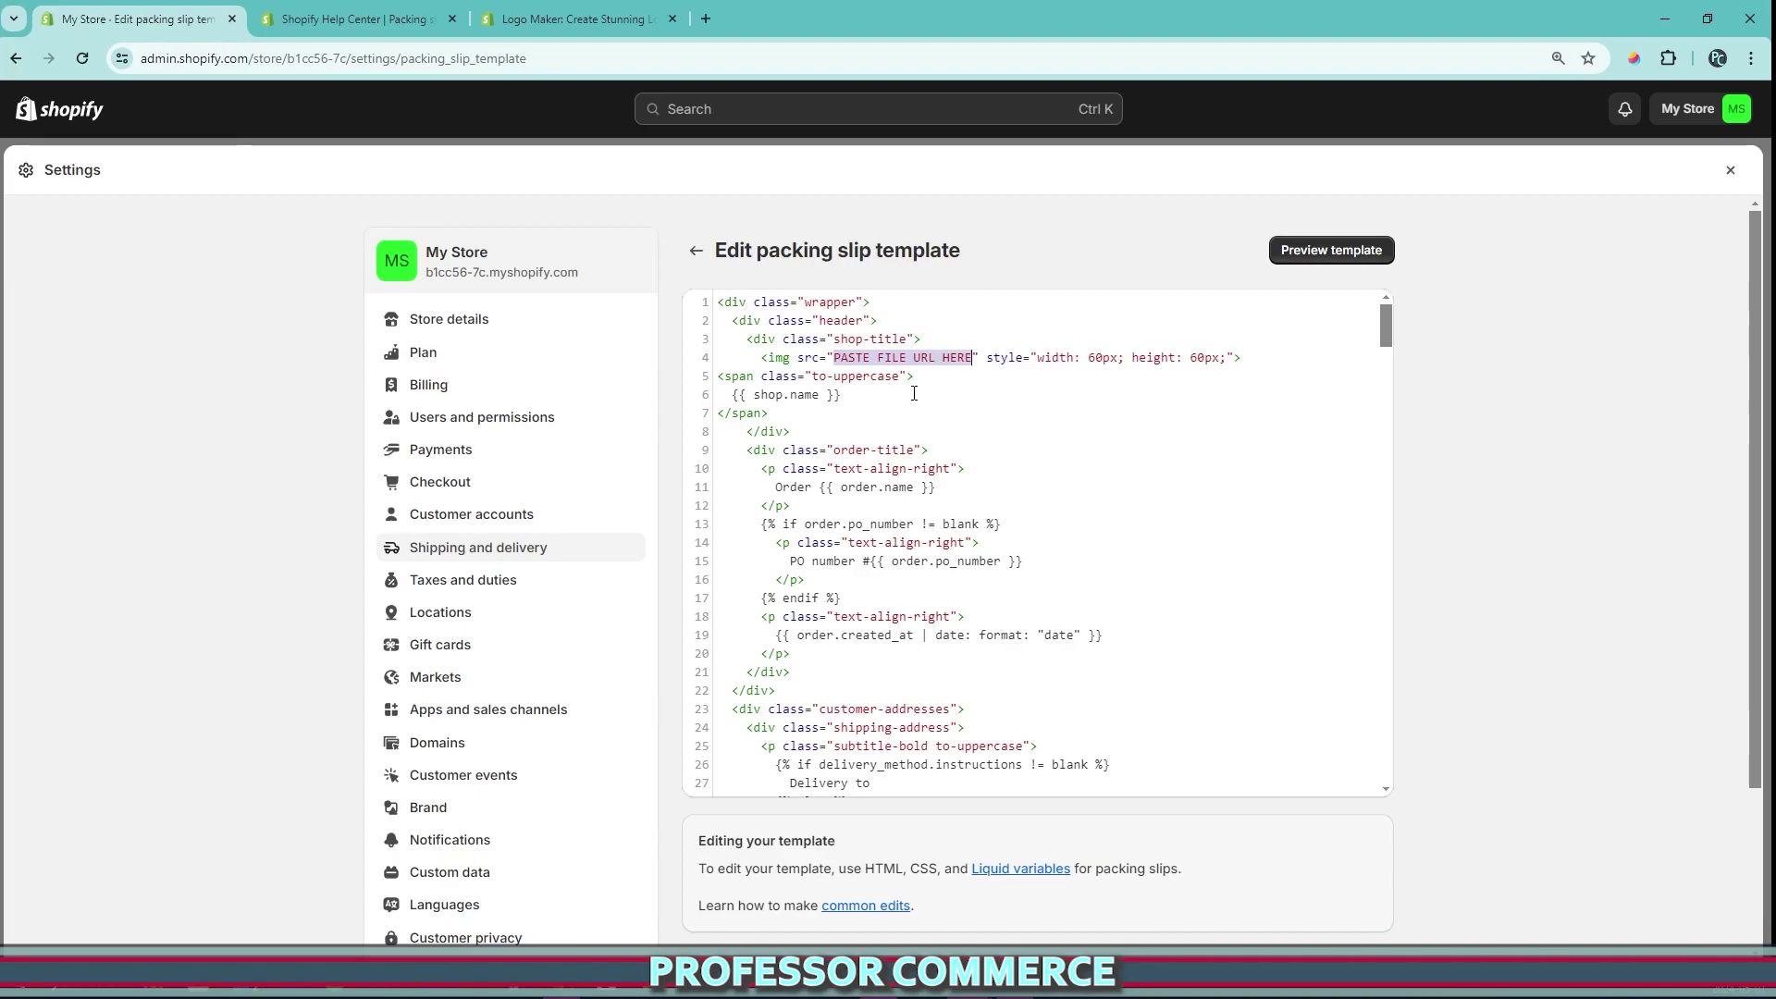
pyautogui.hotkey('ctrl', 'v')
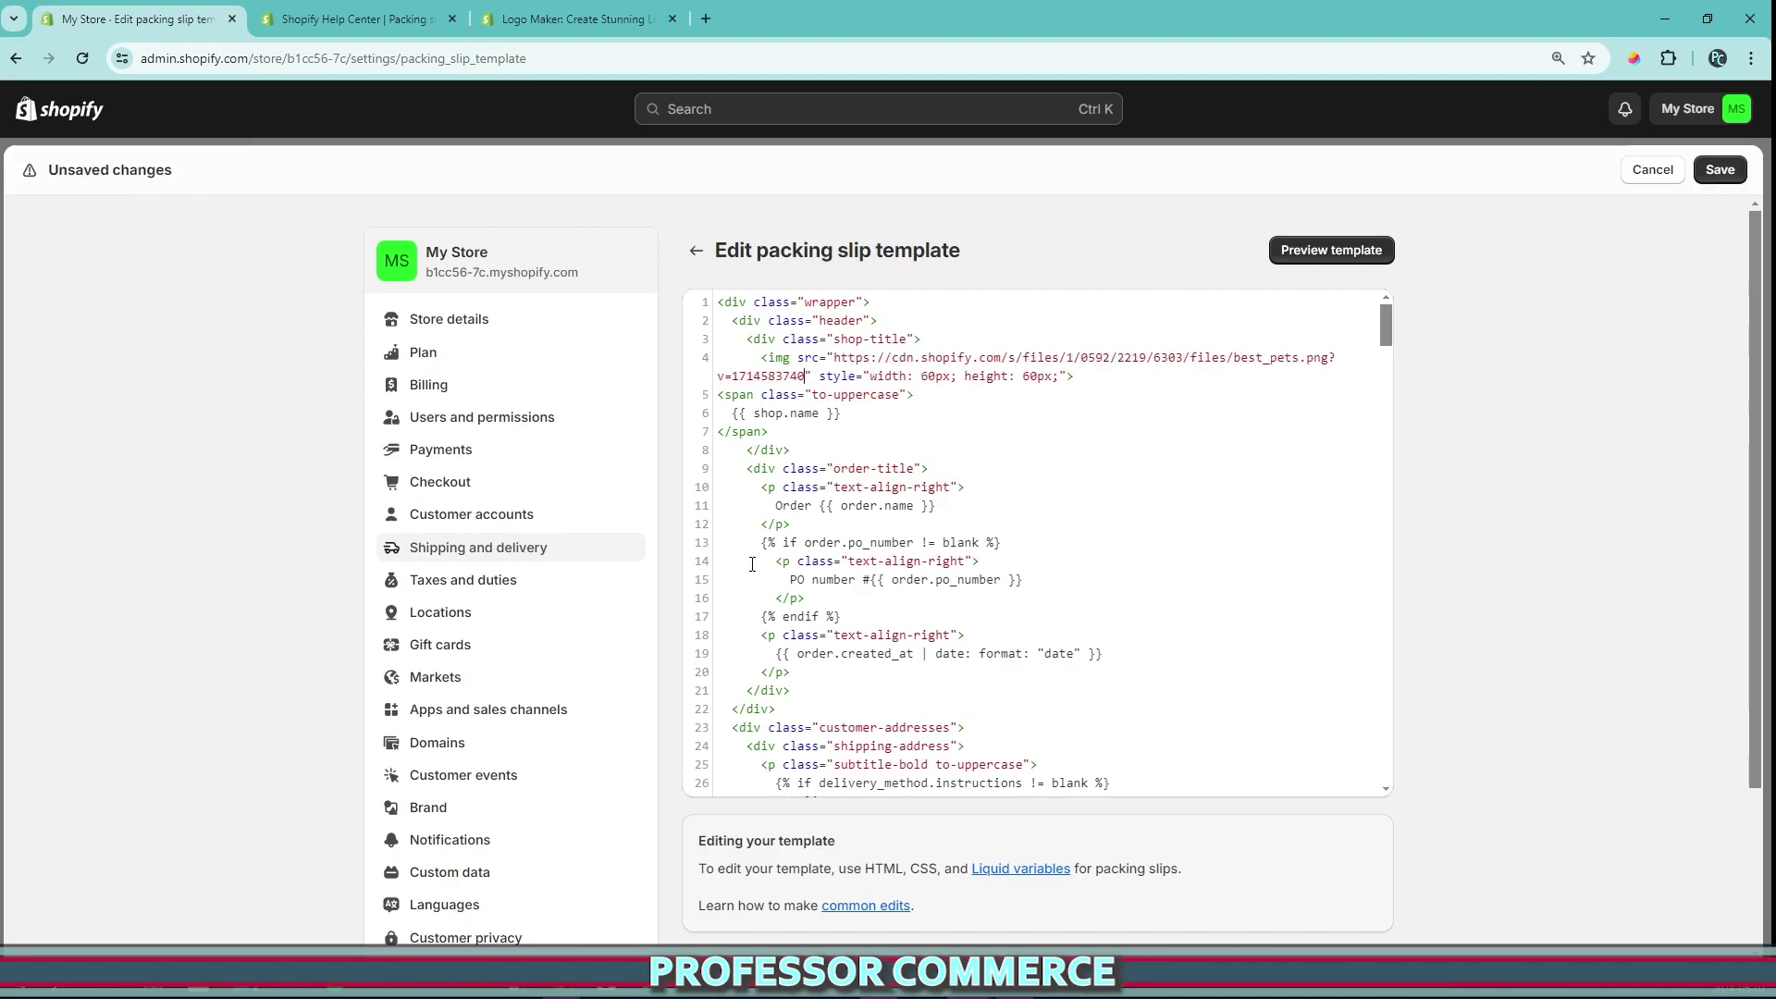
pyautogui.hotkey('ctrl', 'Tab')
# - Underline the 'Find the following Liquid variables' step, '.shop-title {' and 'font-size: 1.9em;' in the help article
pyautogui.scroll(-3, 338, 473)
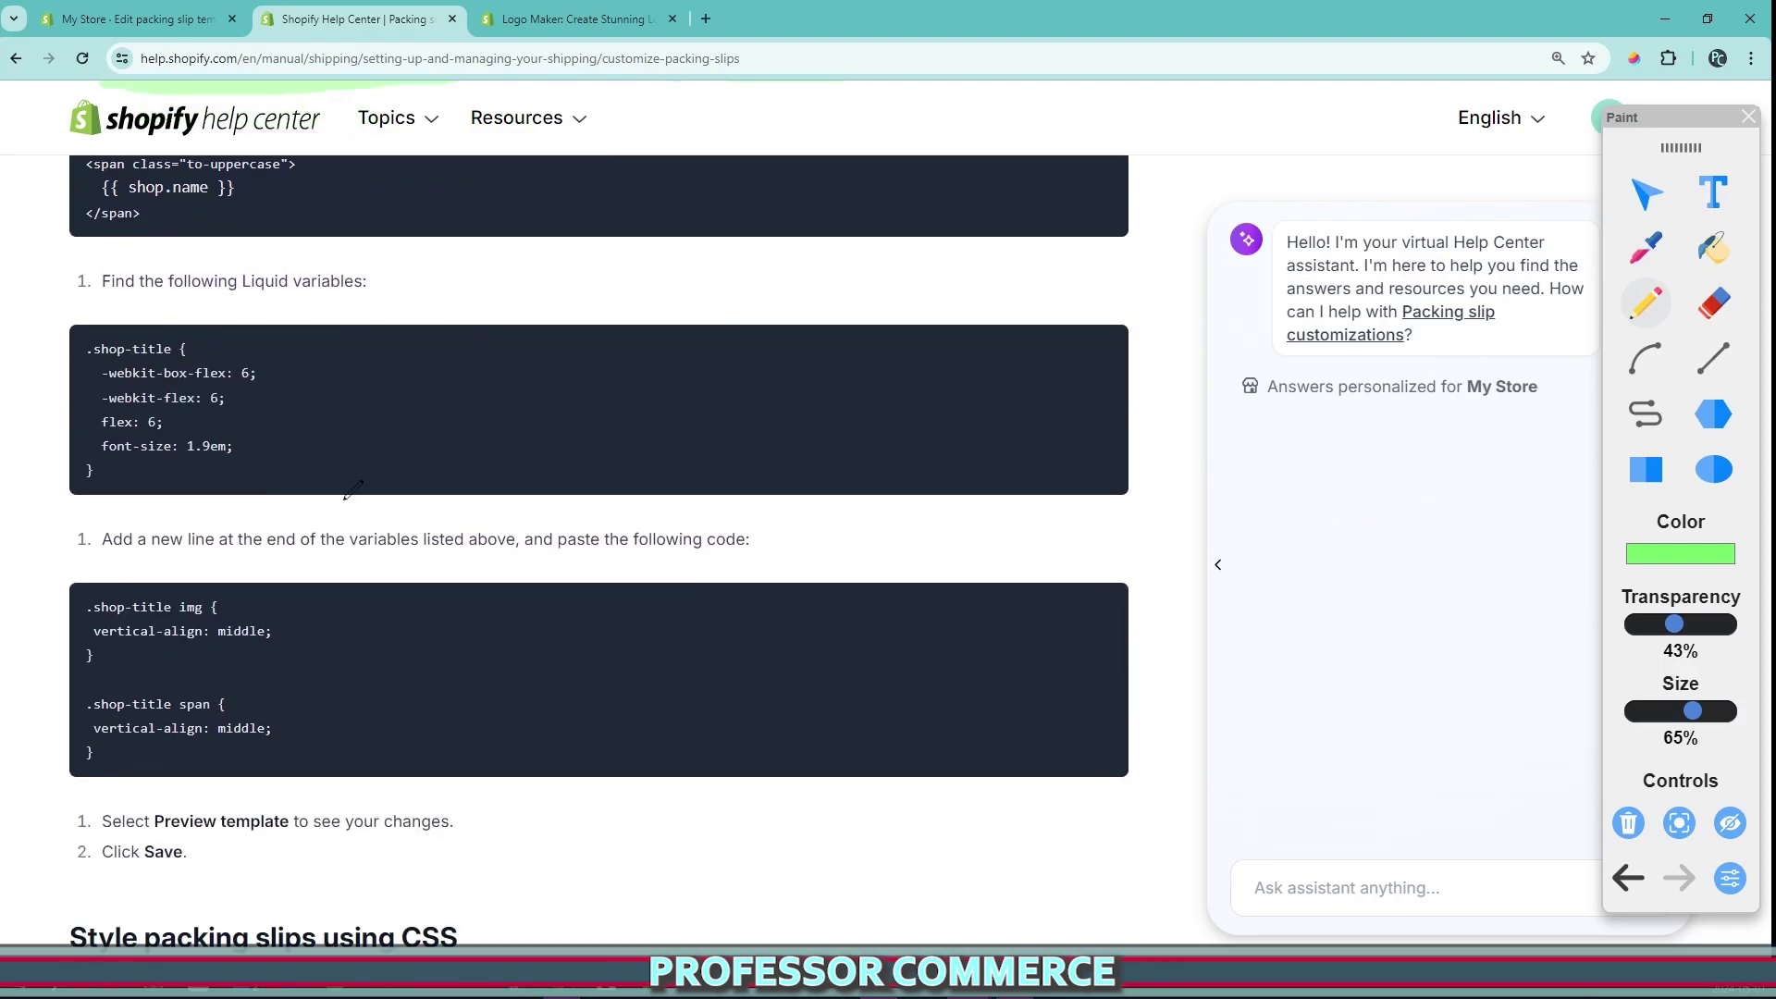
pyautogui.moveTo(63, 287); pyautogui.dragTo(385, 293)
pyautogui.moveTo(89, 286); pyautogui.dragTo(20, 291)
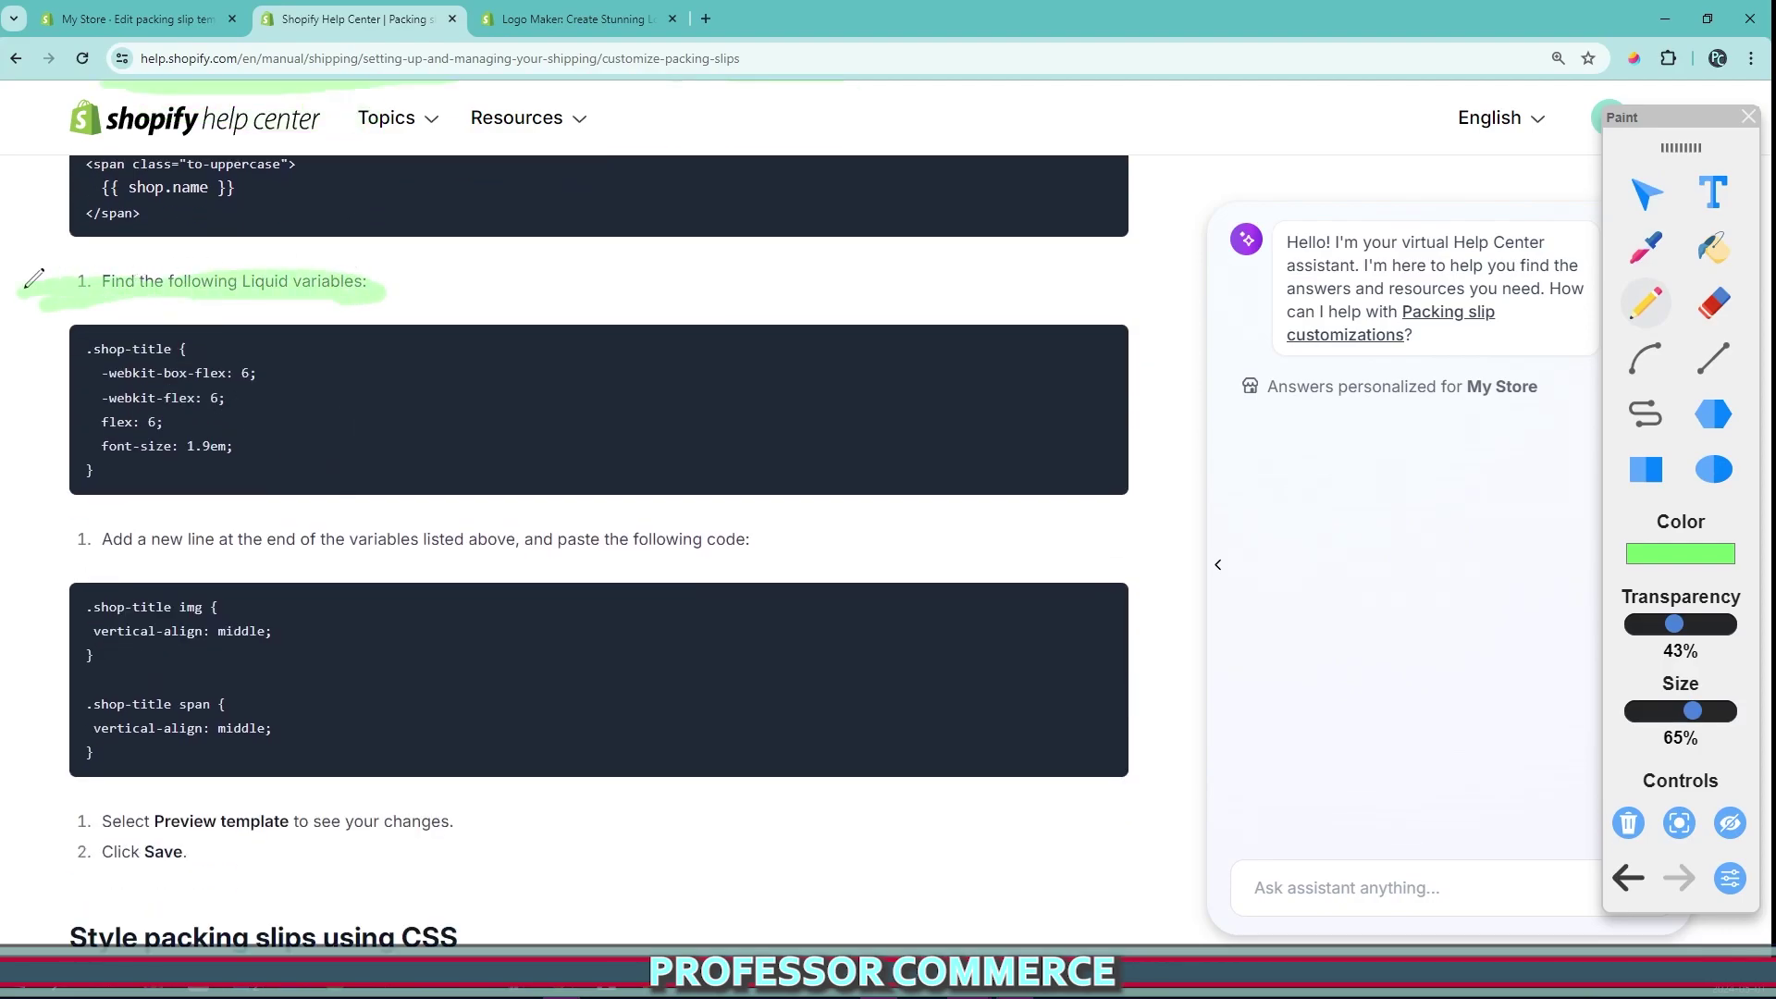
pyautogui.click(86, 350)
pyautogui.moveTo(85, 350); pyautogui.dragTo(228, 344)
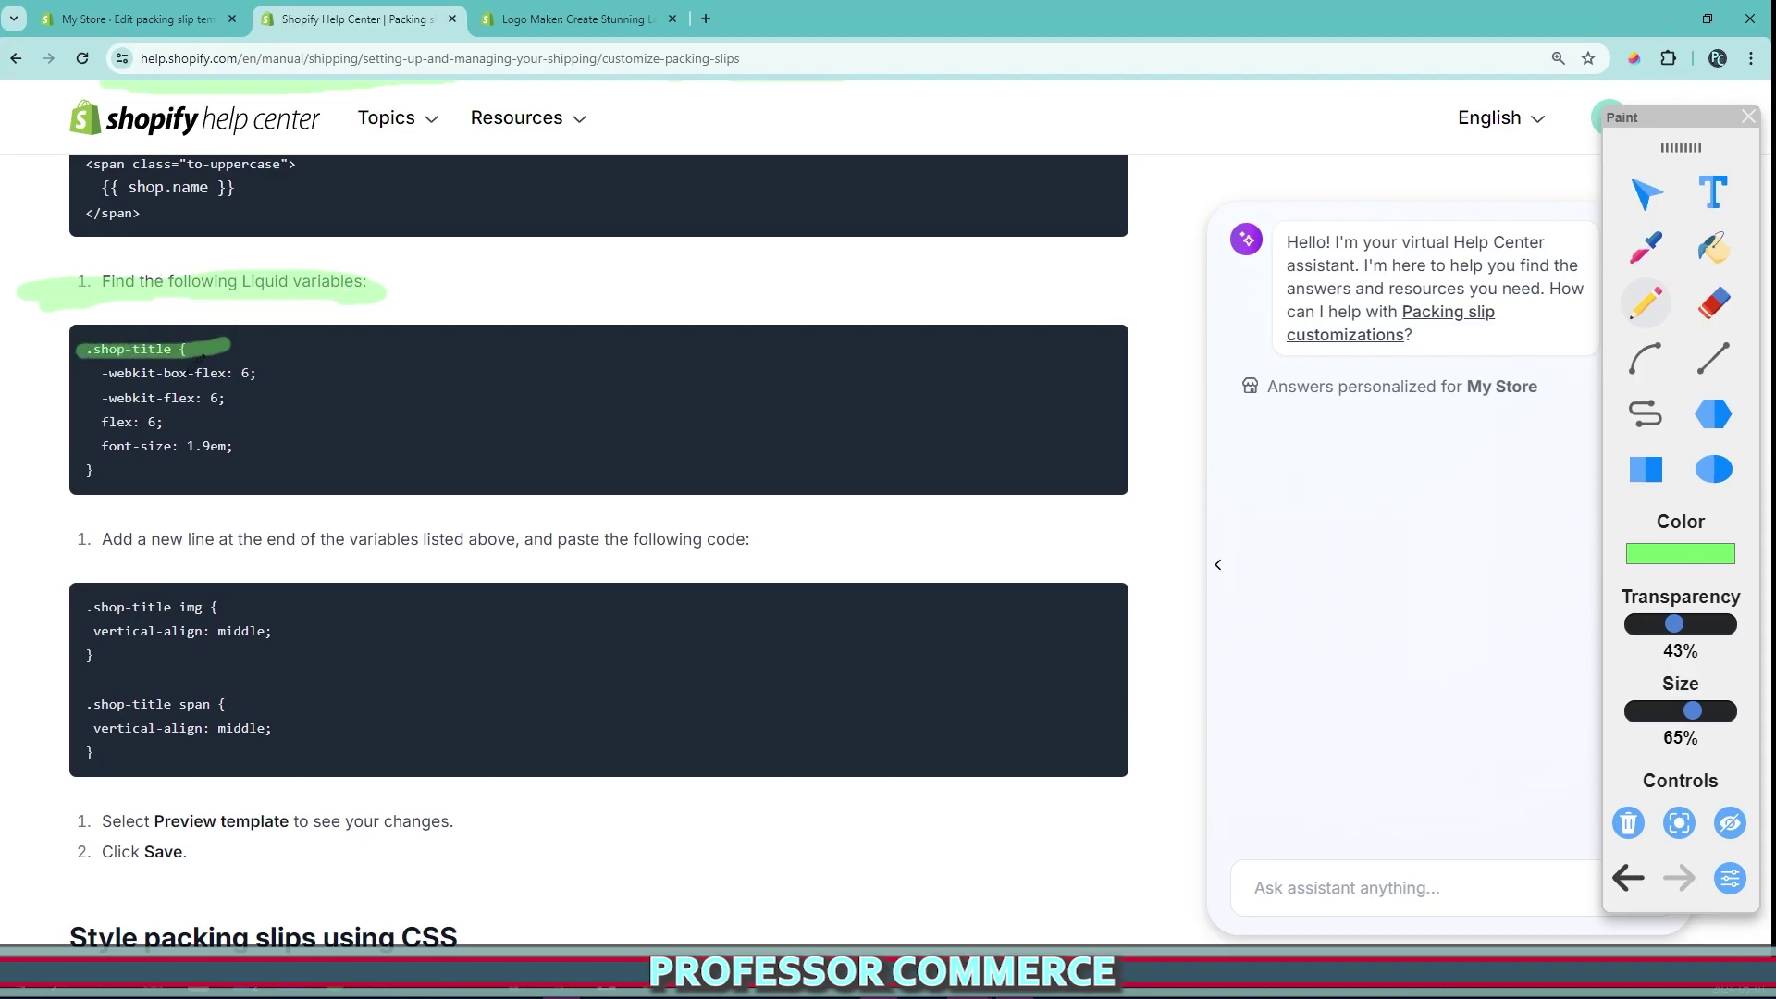
pyautogui.moveTo(96, 450); pyautogui.dragTo(263, 440)
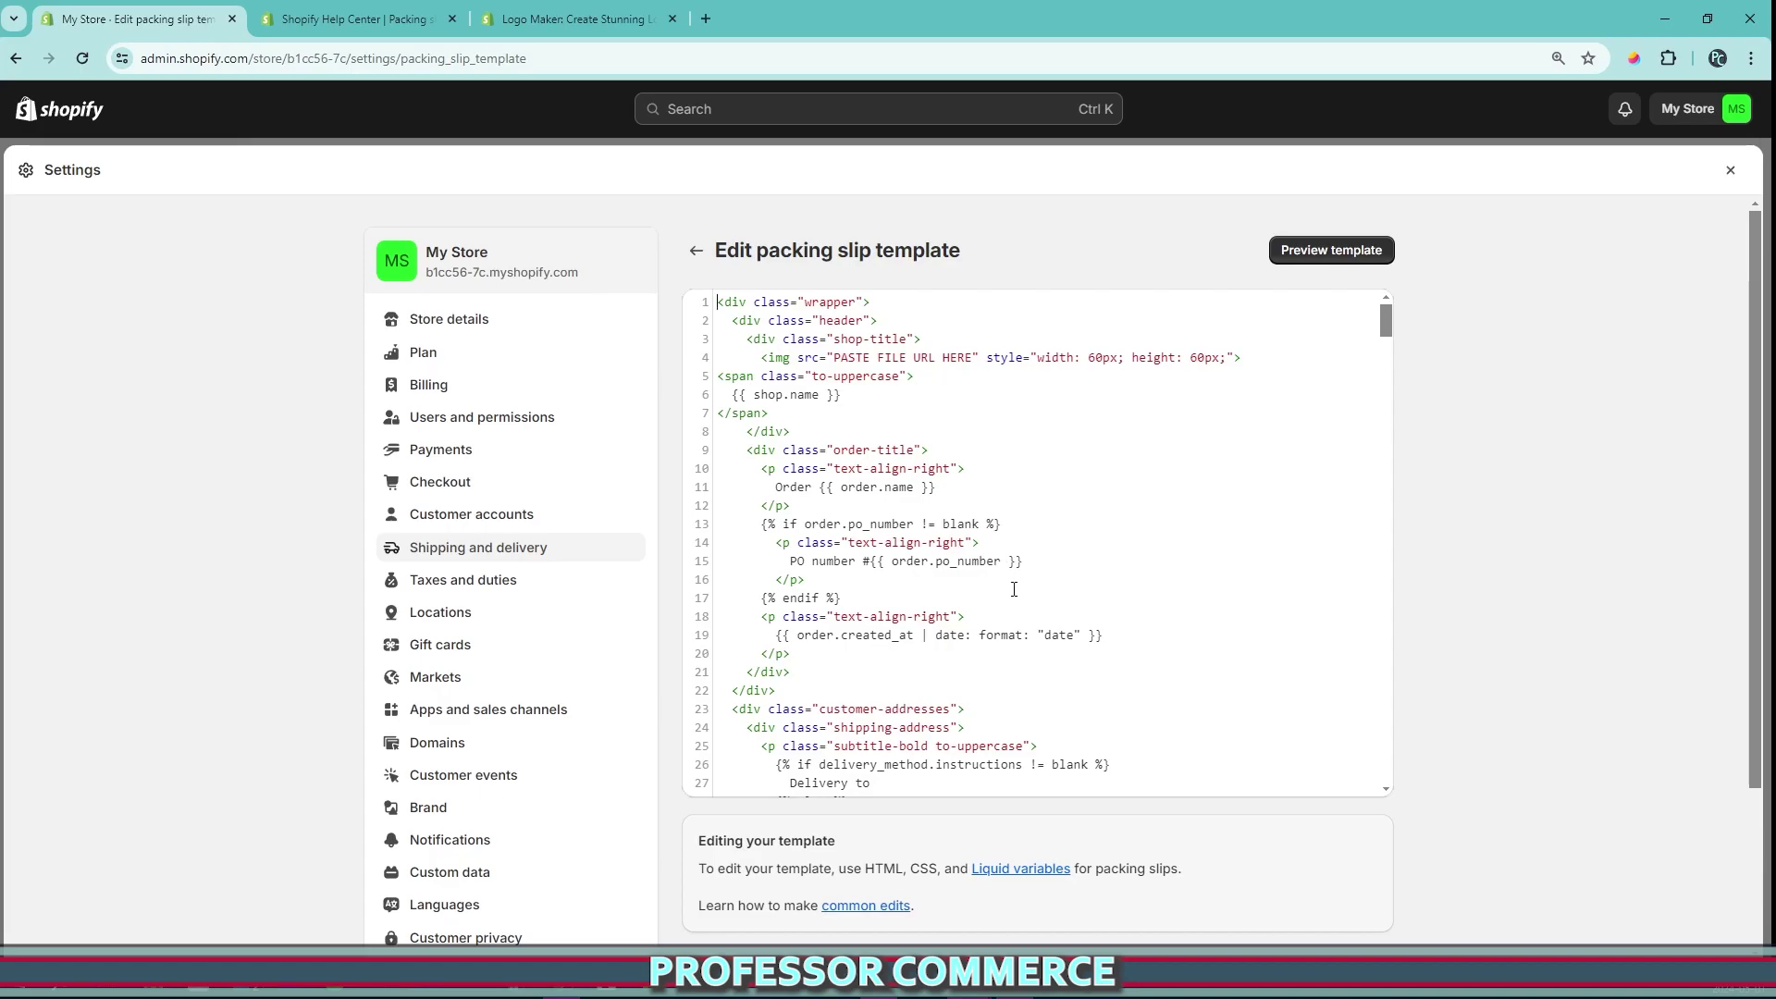
# - Search the template code for 1.9 to reach font-size: 1.9em on line 231
pyautogui.hotkey('ctrl', 'f')
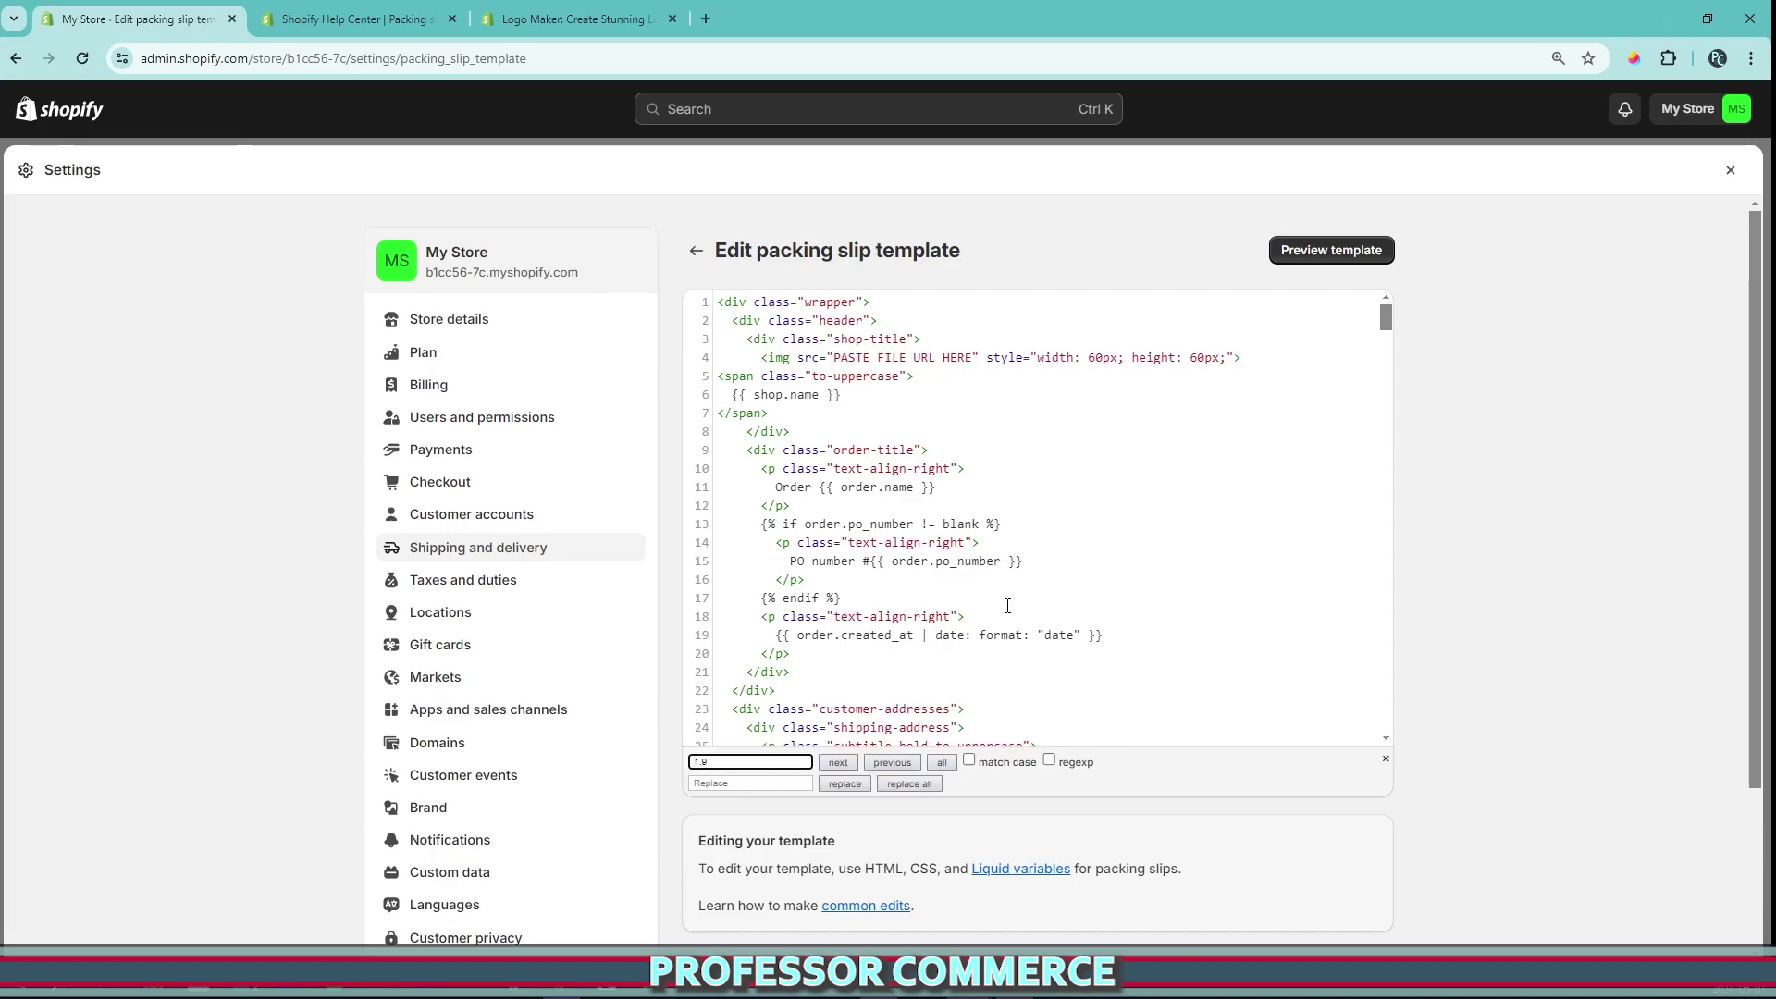
pyautogui.write('1.9')
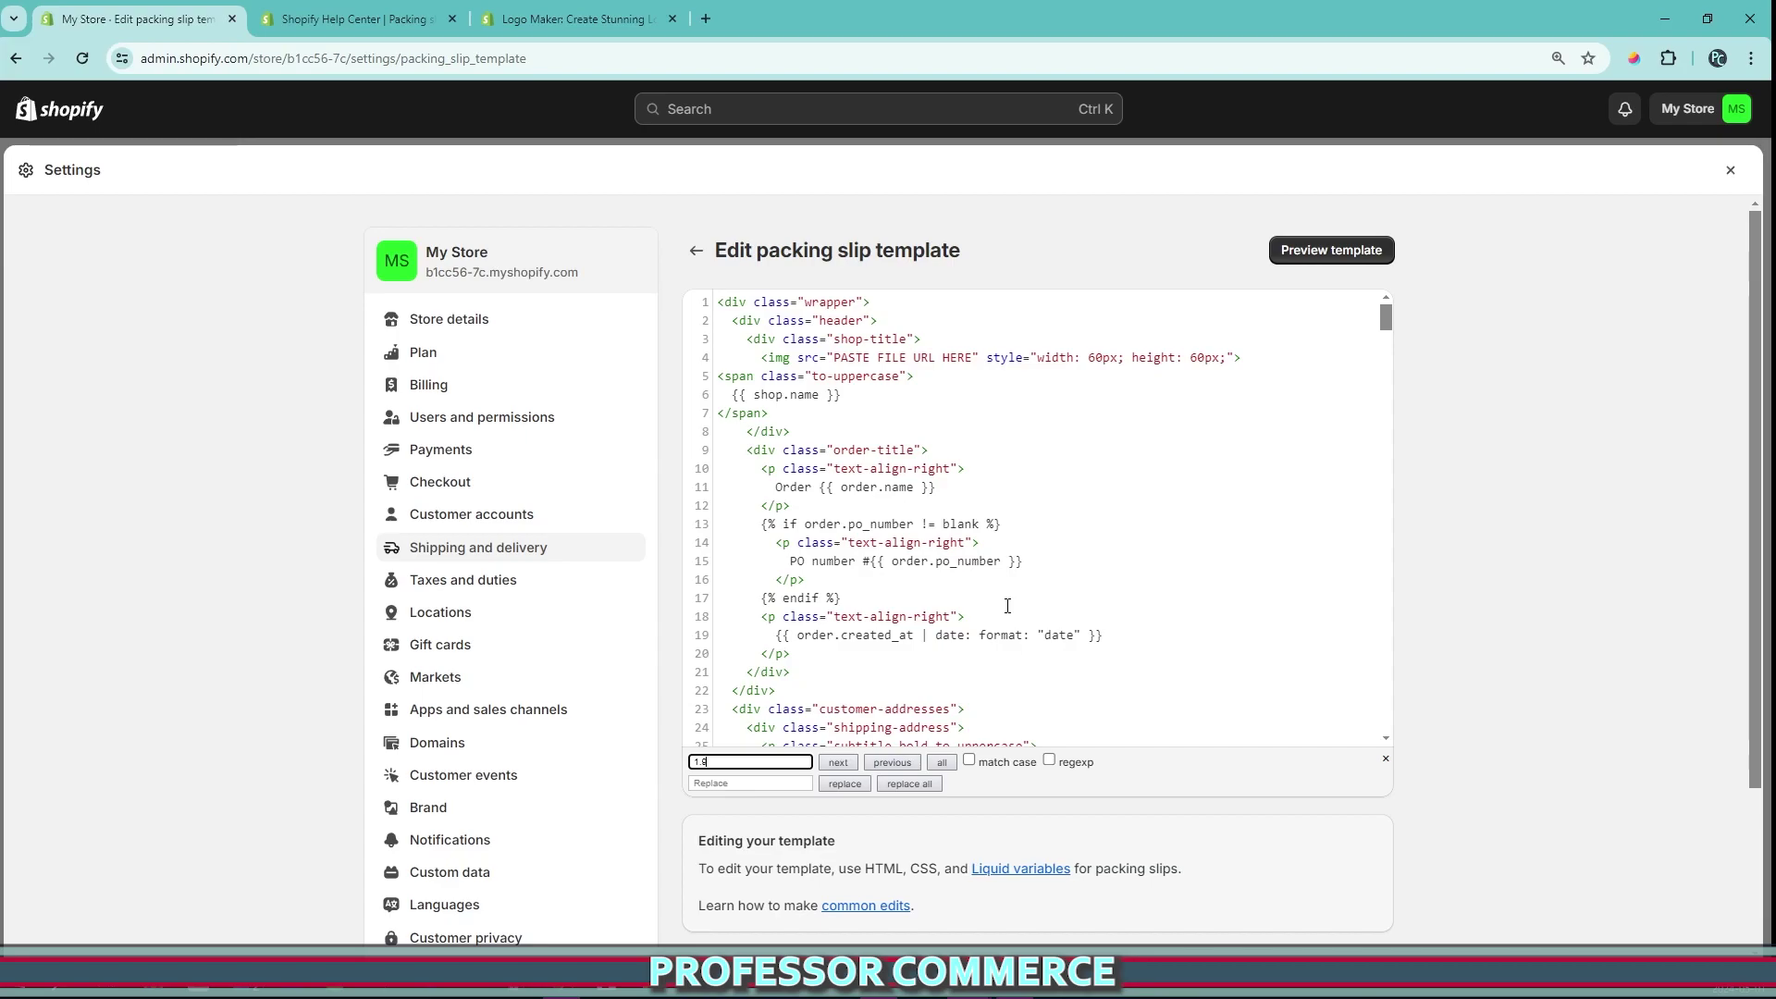
pyautogui.click(838, 763)
pyautogui.scroll(-3, 943, 648)
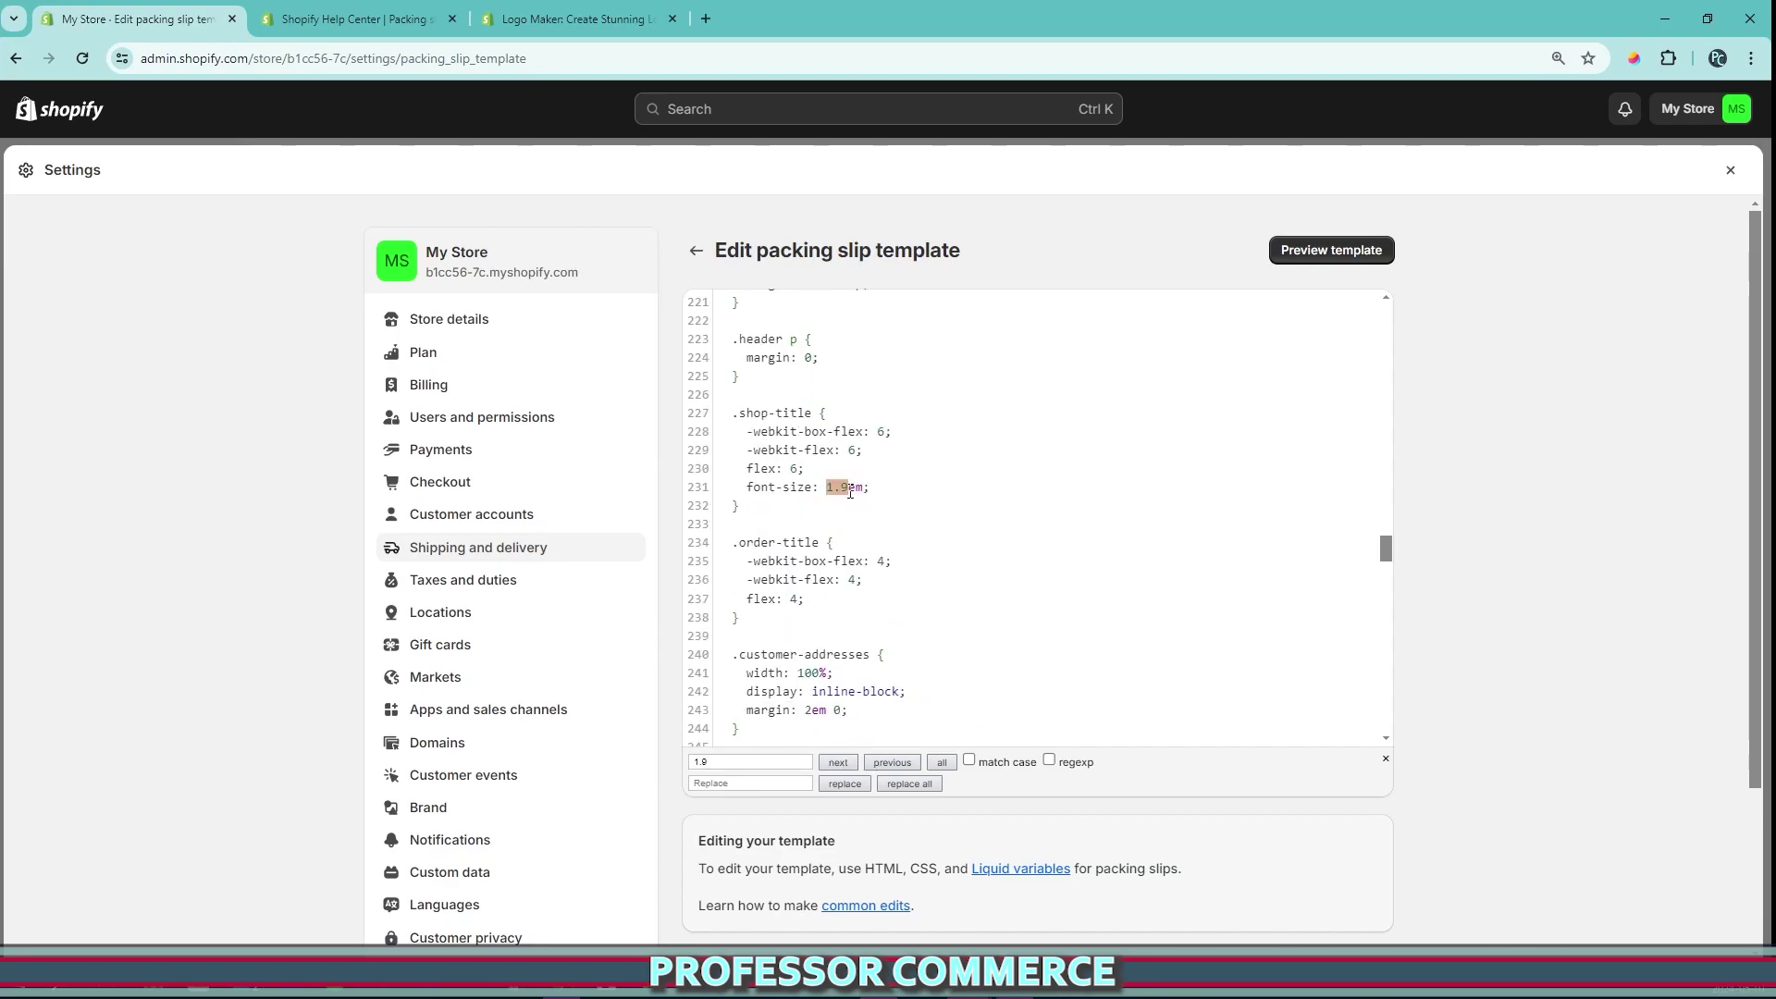
# - Mark the .shop-title {, -webkit flex, font-size and closing-brace lines in the help article
pyautogui.click(381, 31)
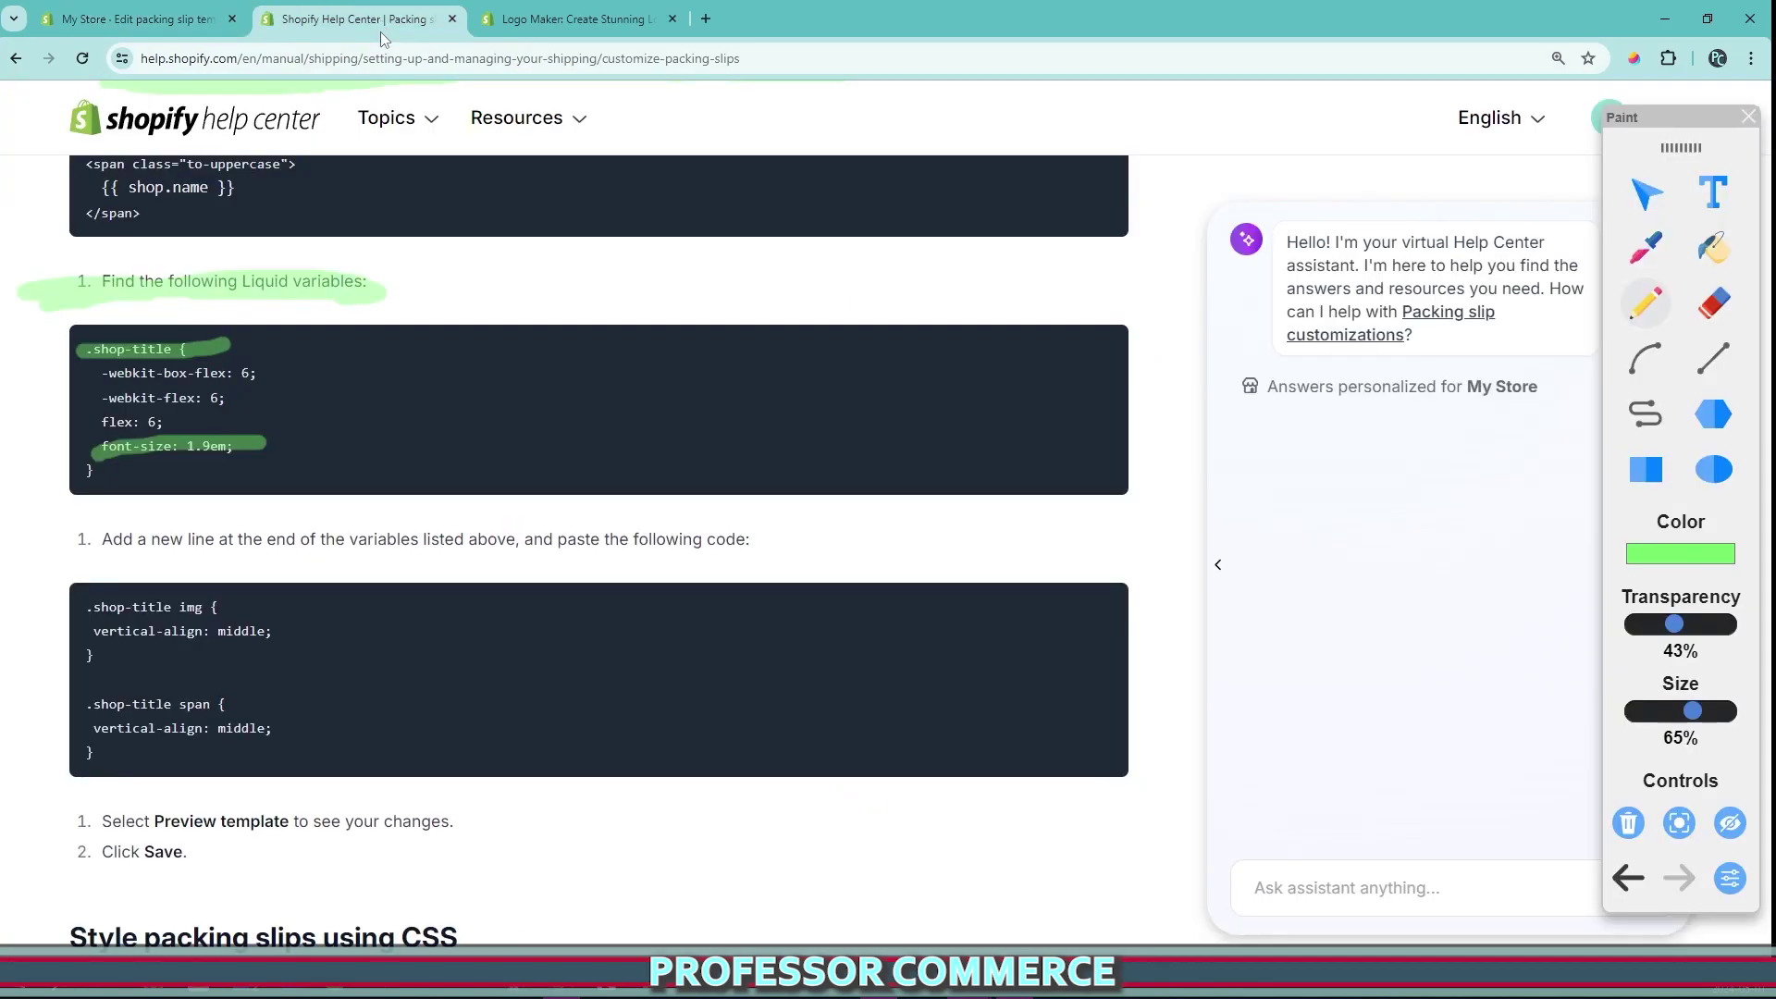
pyautogui.moveTo(91, 335); pyautogui.dragTo(220, 344)
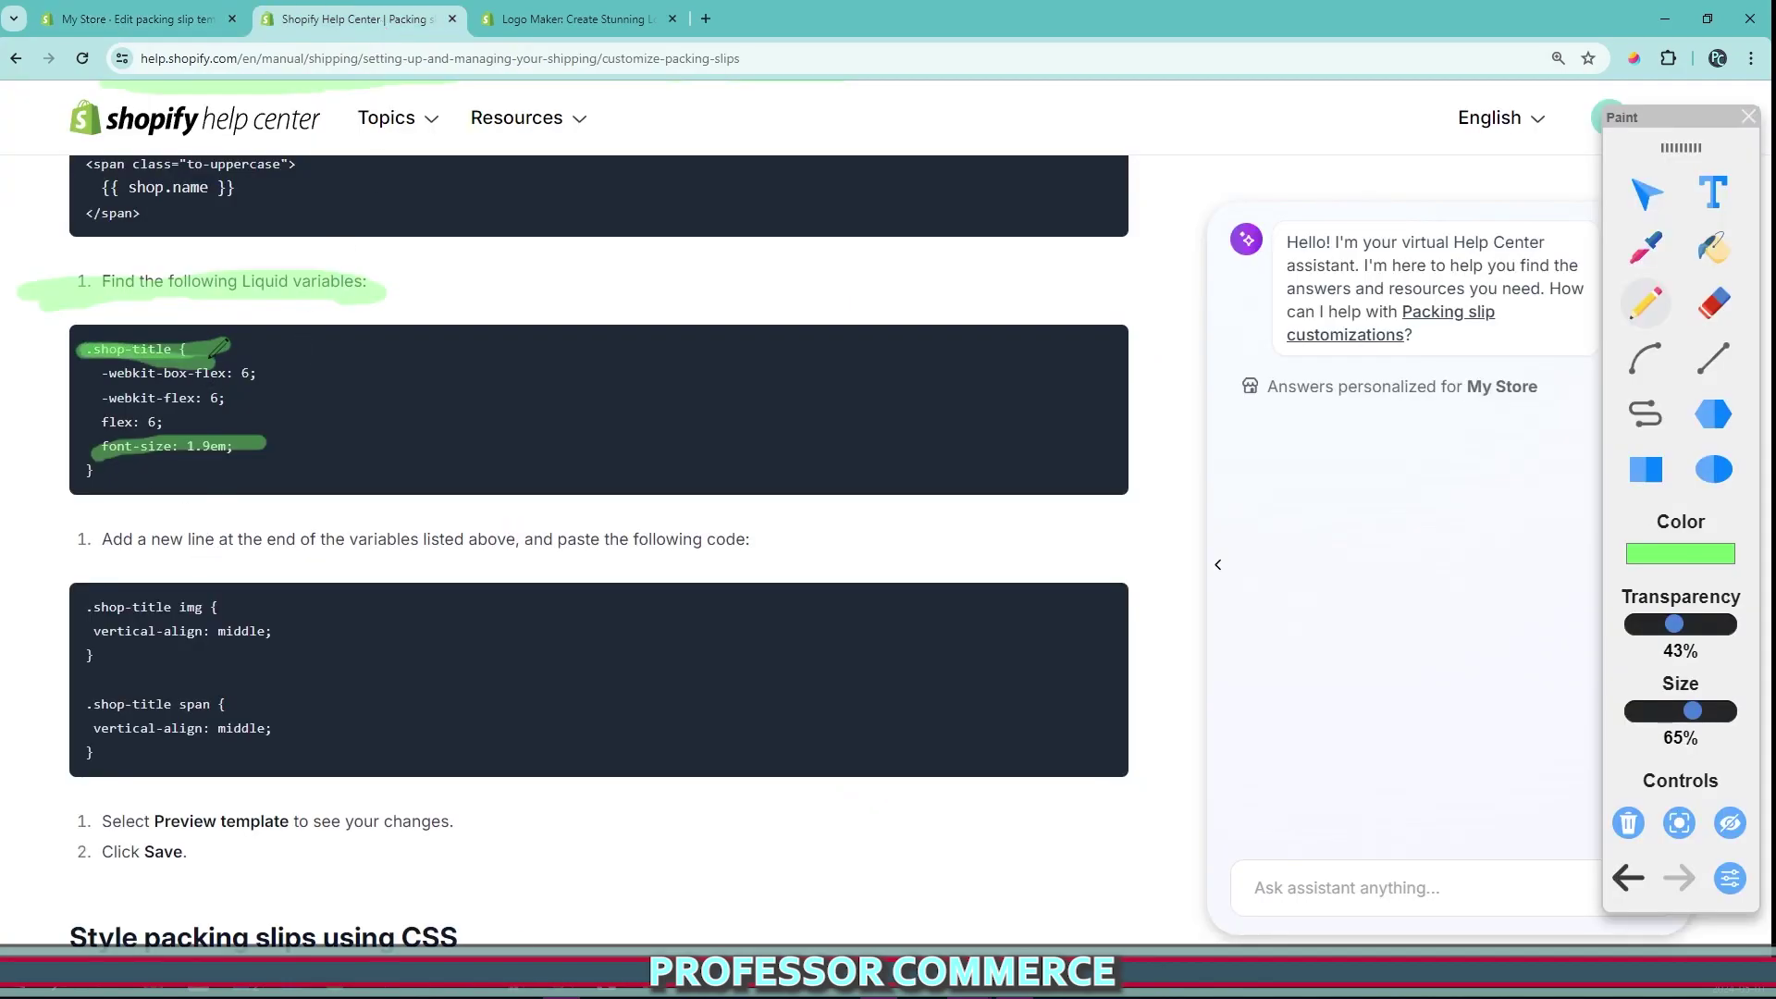
pyautogui.moveTo(116, 375)
pyautogui.mouseDown()
pyautogui.moveTo(277, 372)
pyautogui.moveTo(158, 398)
pyautogui.moveTo(228, 394)
pyautogui.mouseUp()
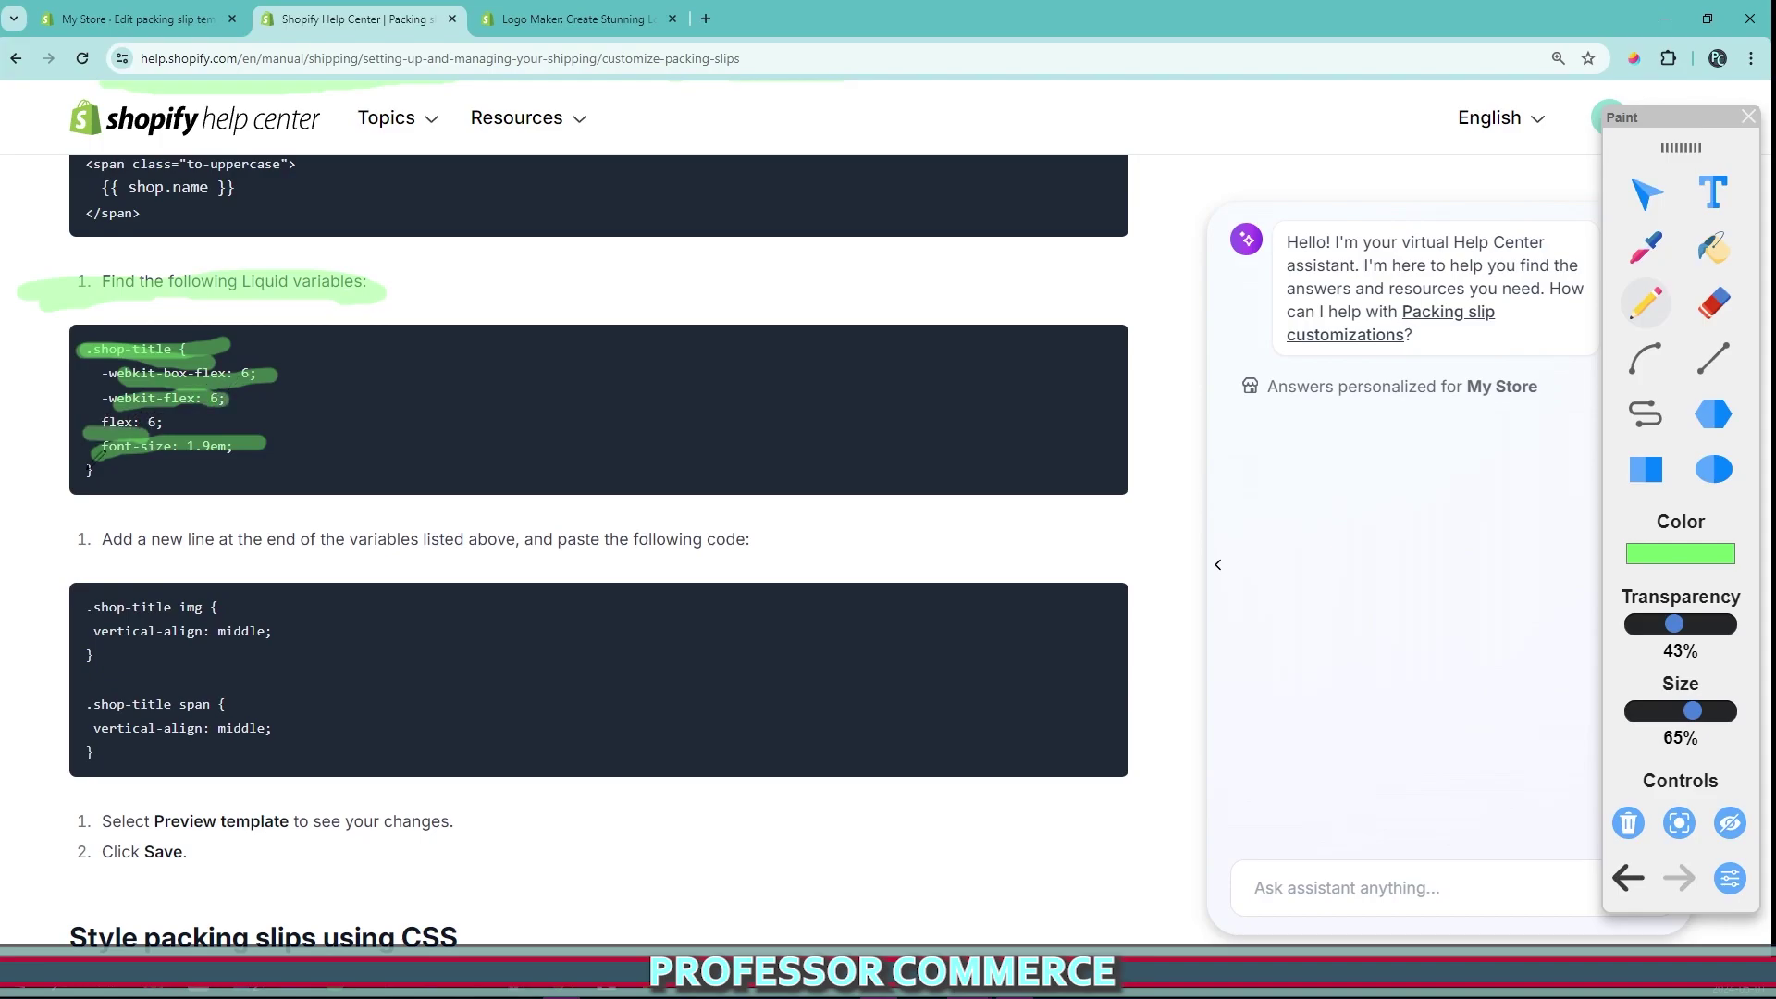
pyautogui.moveTo(88, 437)
pyautogui.mouseDown()
pyautogui.moveTo(92, 459)
pyautogui.moveTo(254, 448)
pyautogui.mouseUp()
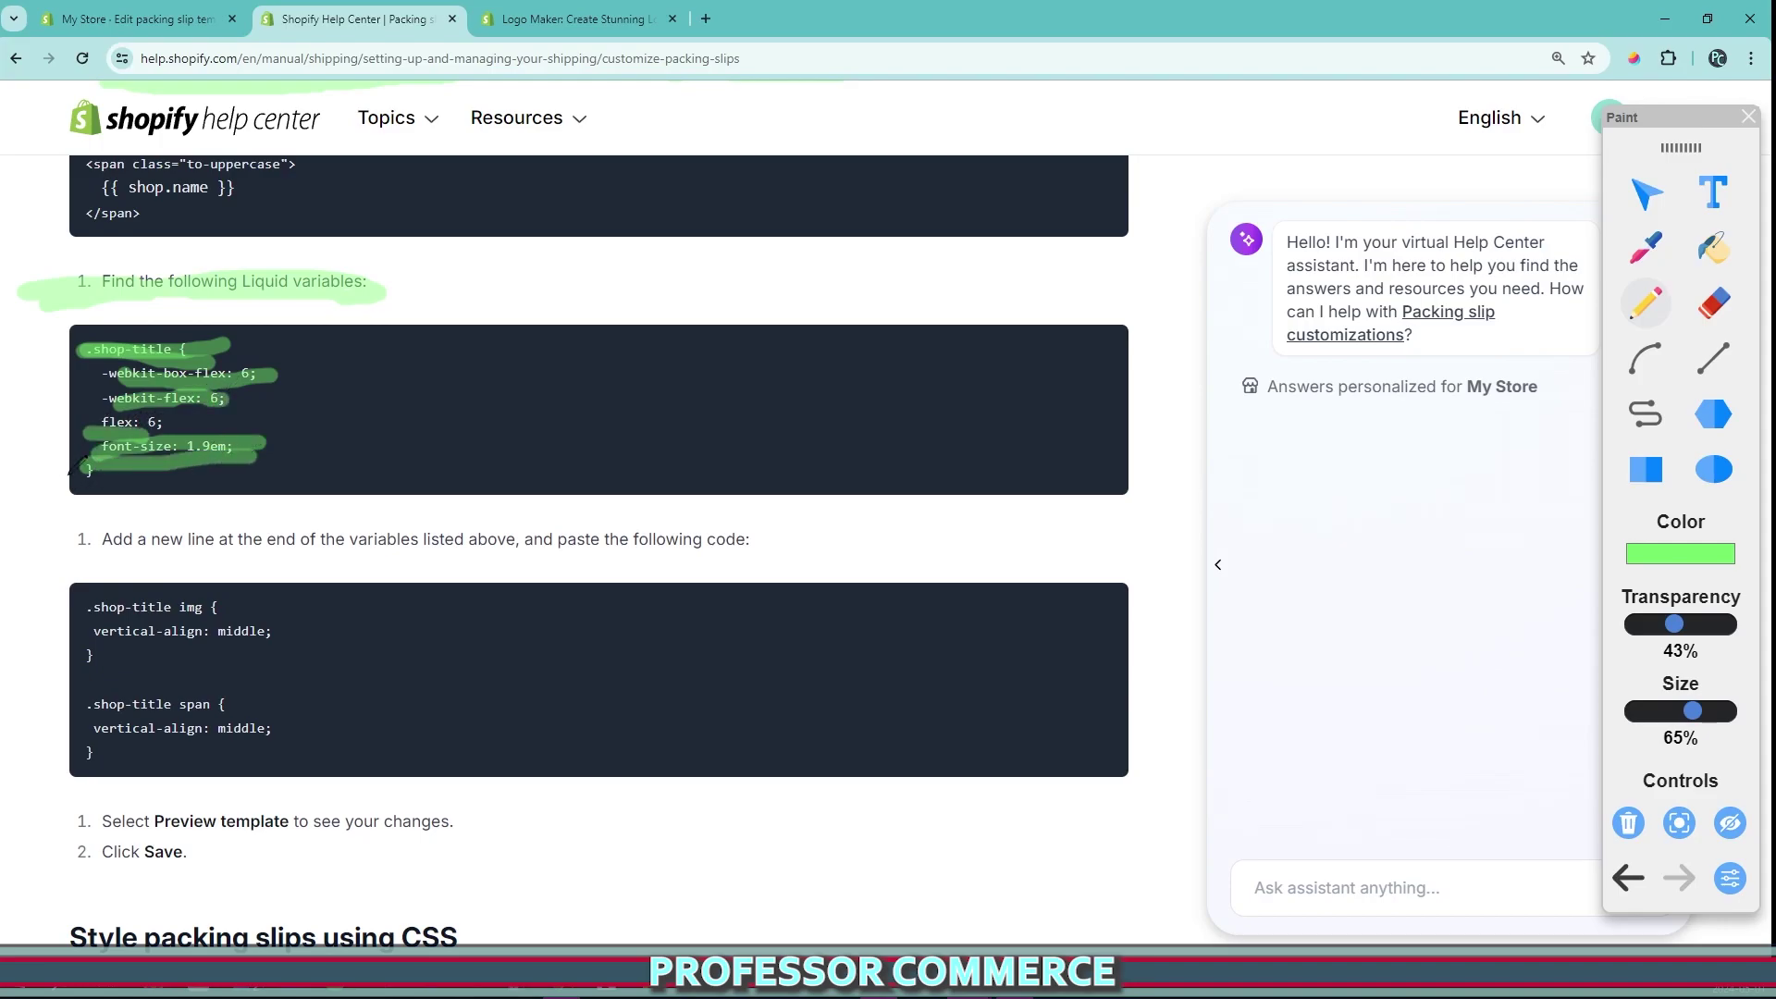
# - After glancing at the template editor, underline the help article's 'Add a new line' instruction
pyautogui.click(109, 20)
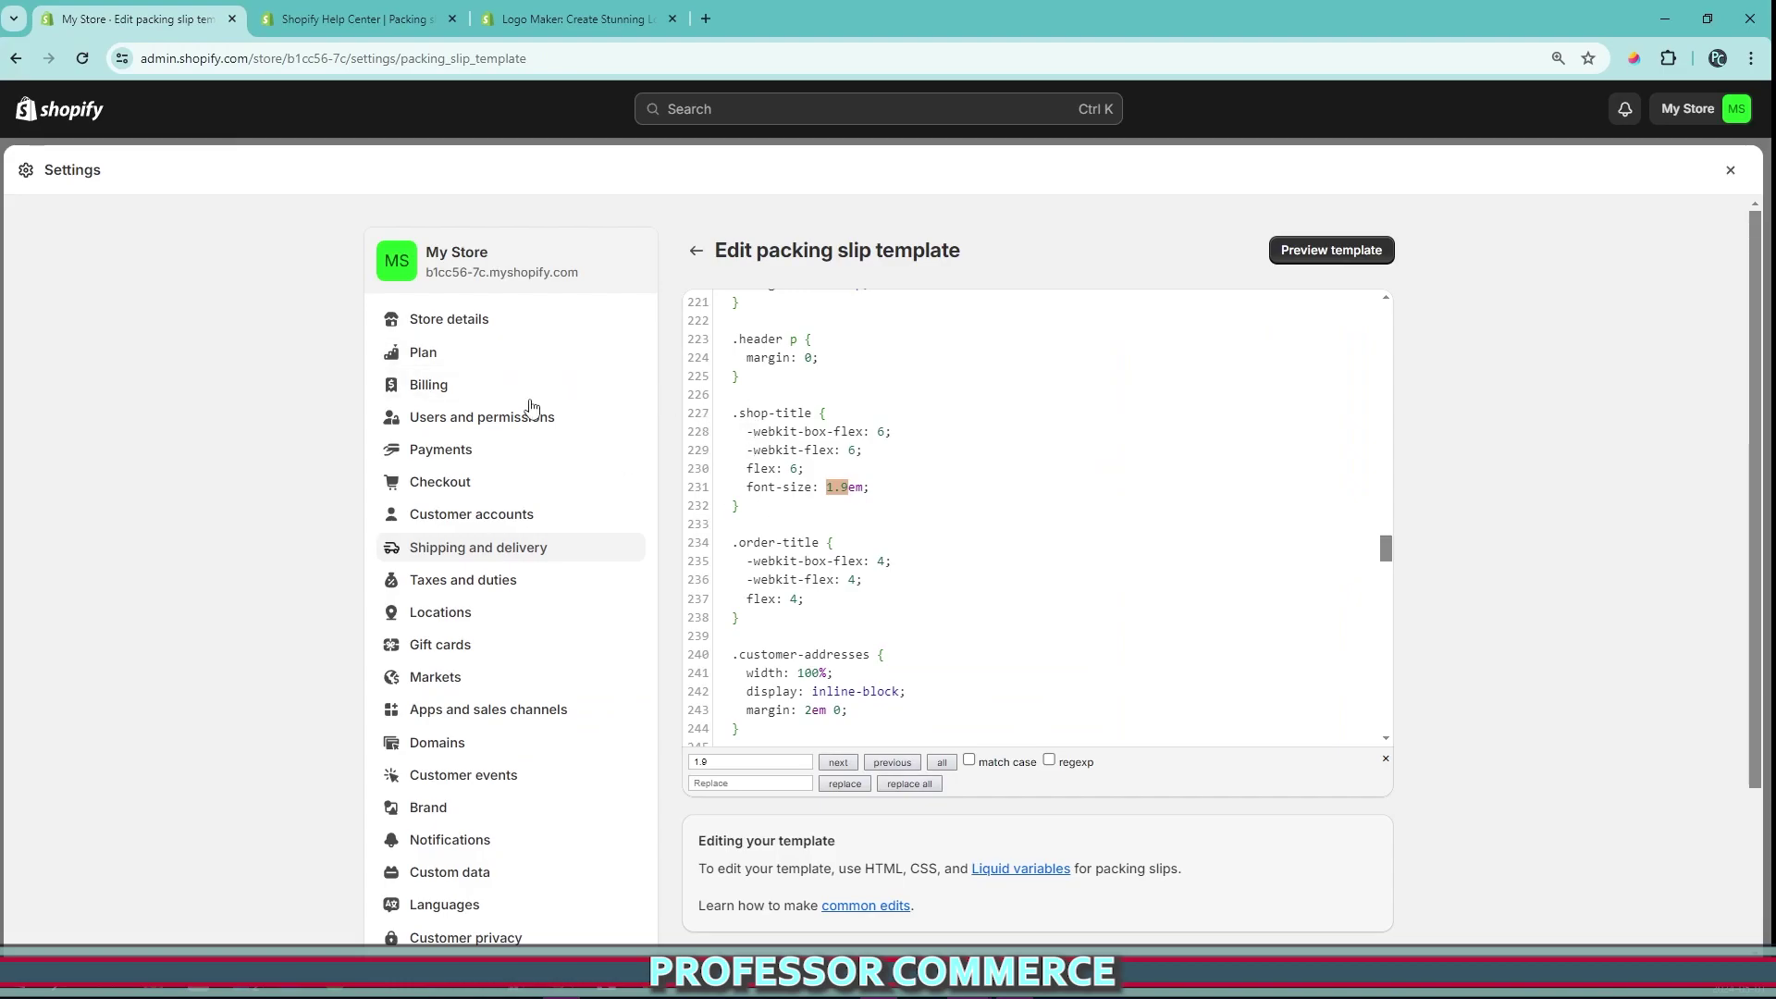
pyautogui.click(278, 19)
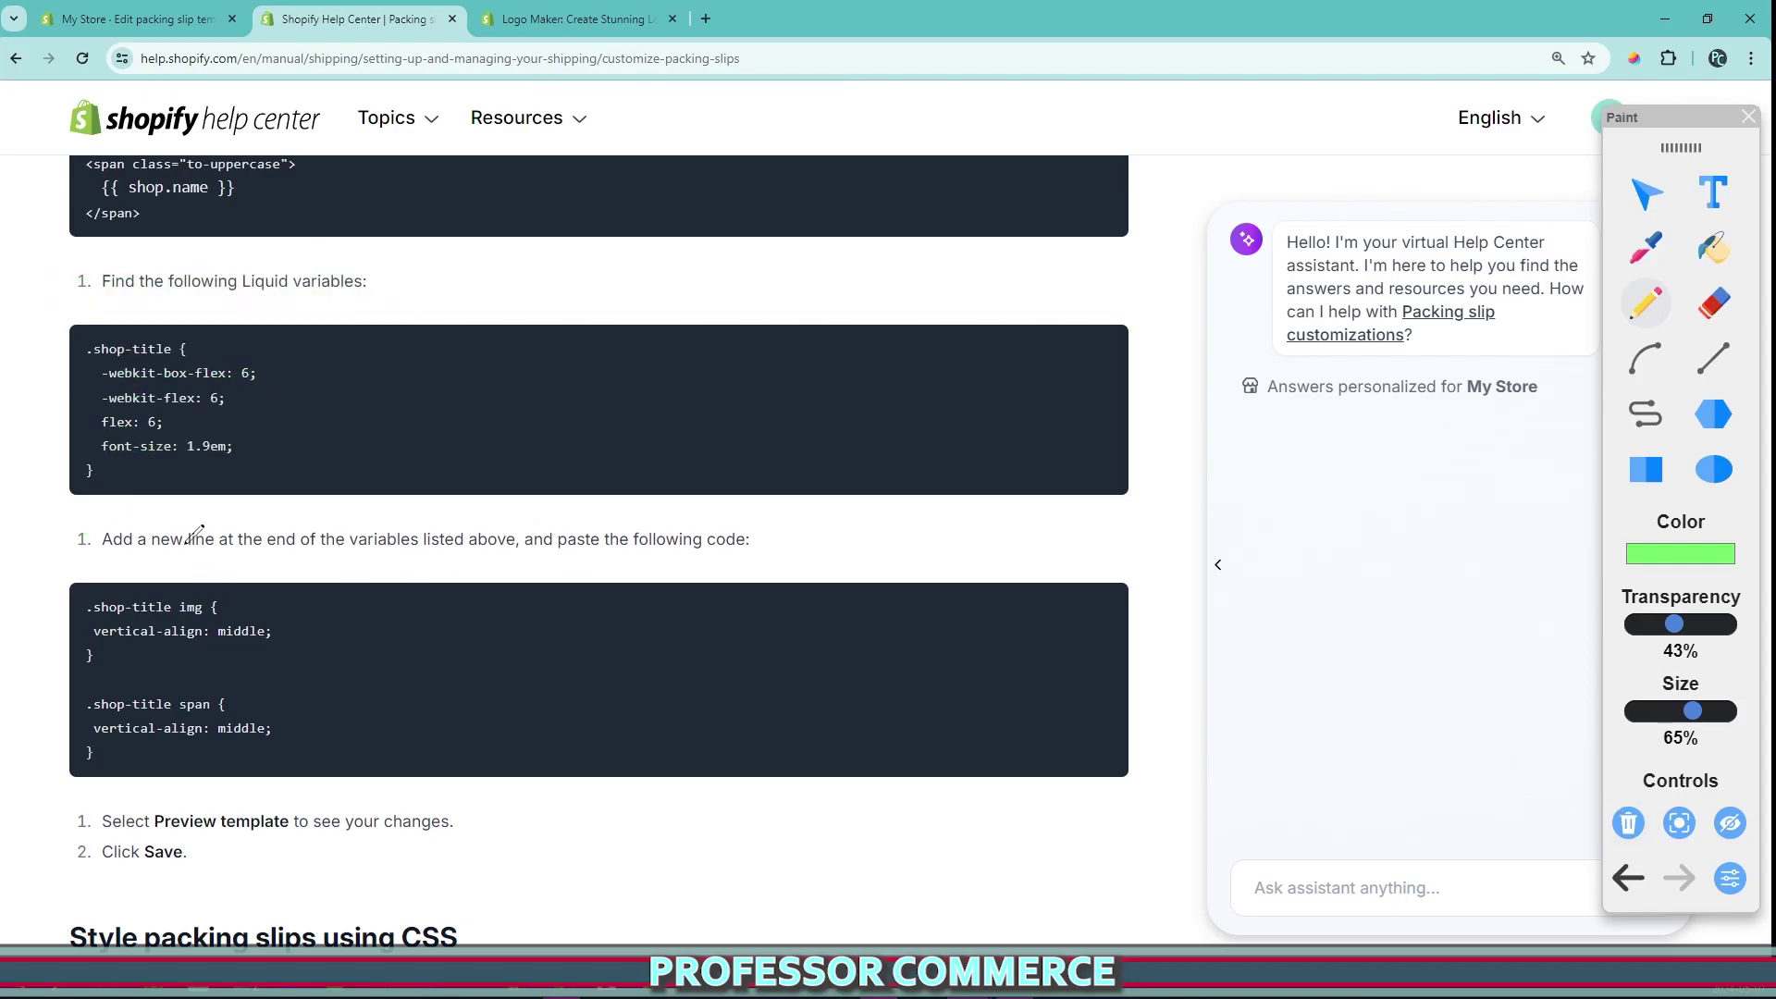
pyautogui.moveTo(103, 539); pyautogui.dragTo(665, 531)
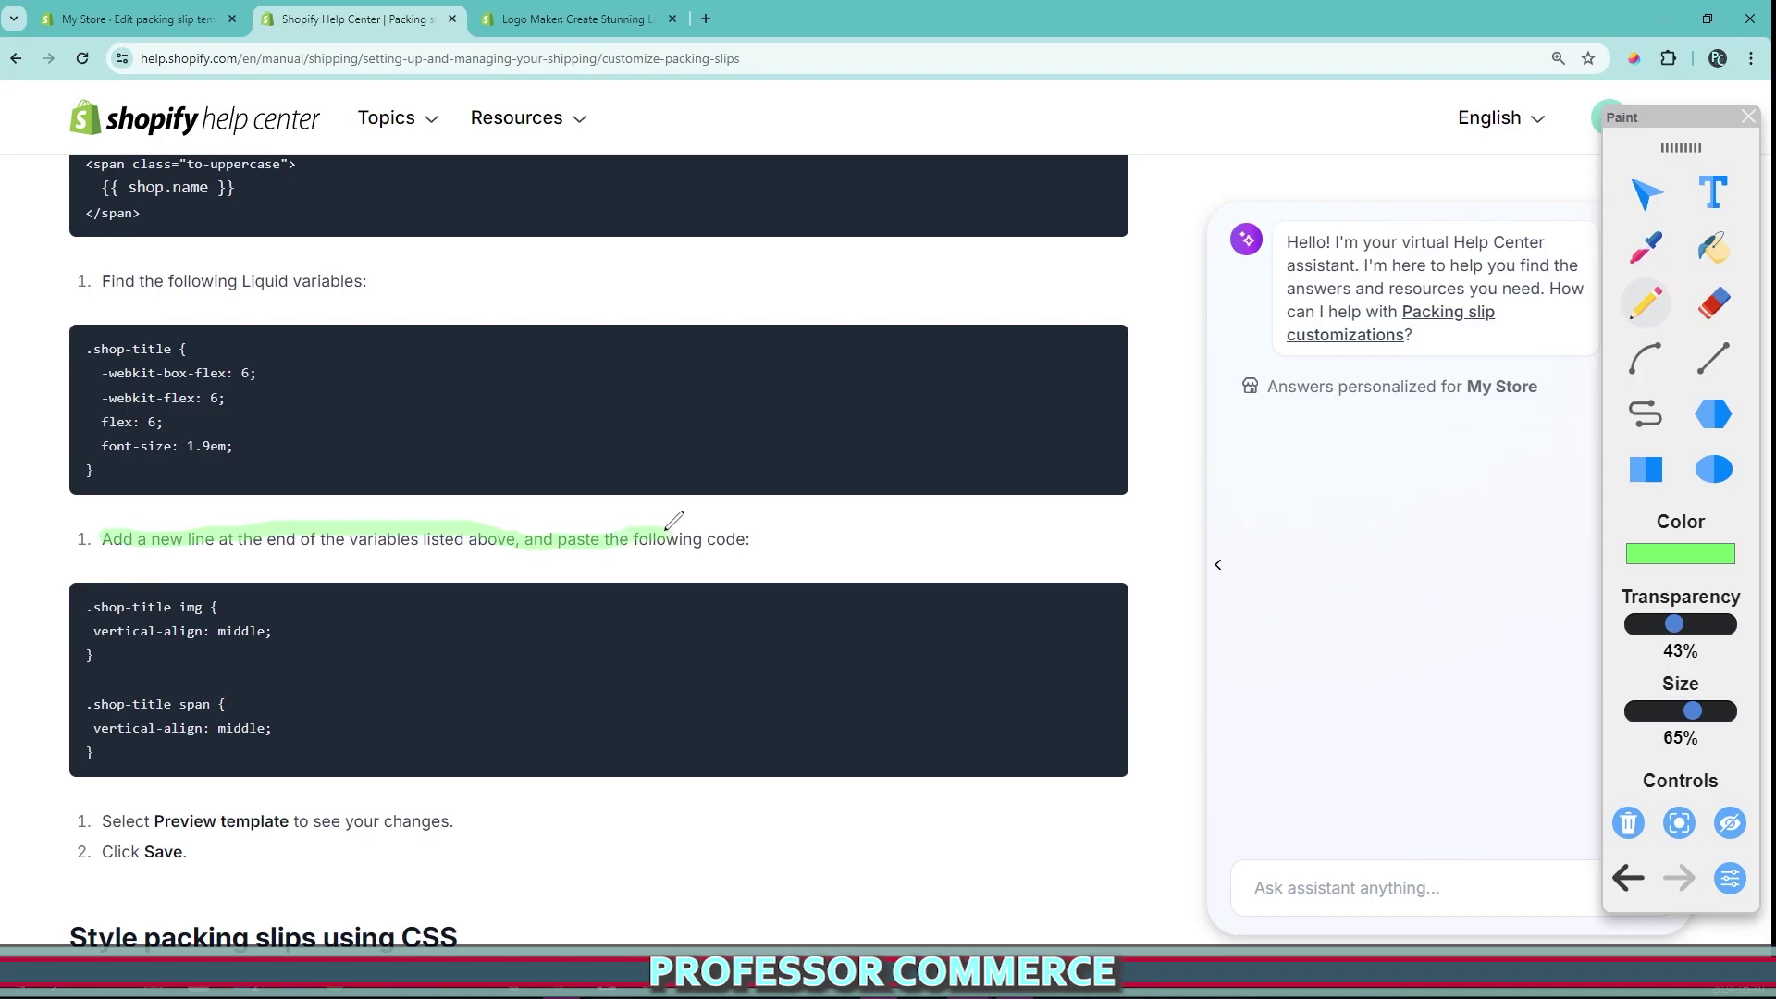
# - Paste the .shop-title img and span vertical-align: middle rules on a new line after line 232
pyautogui.hotkey('ctrl', 'pageup')
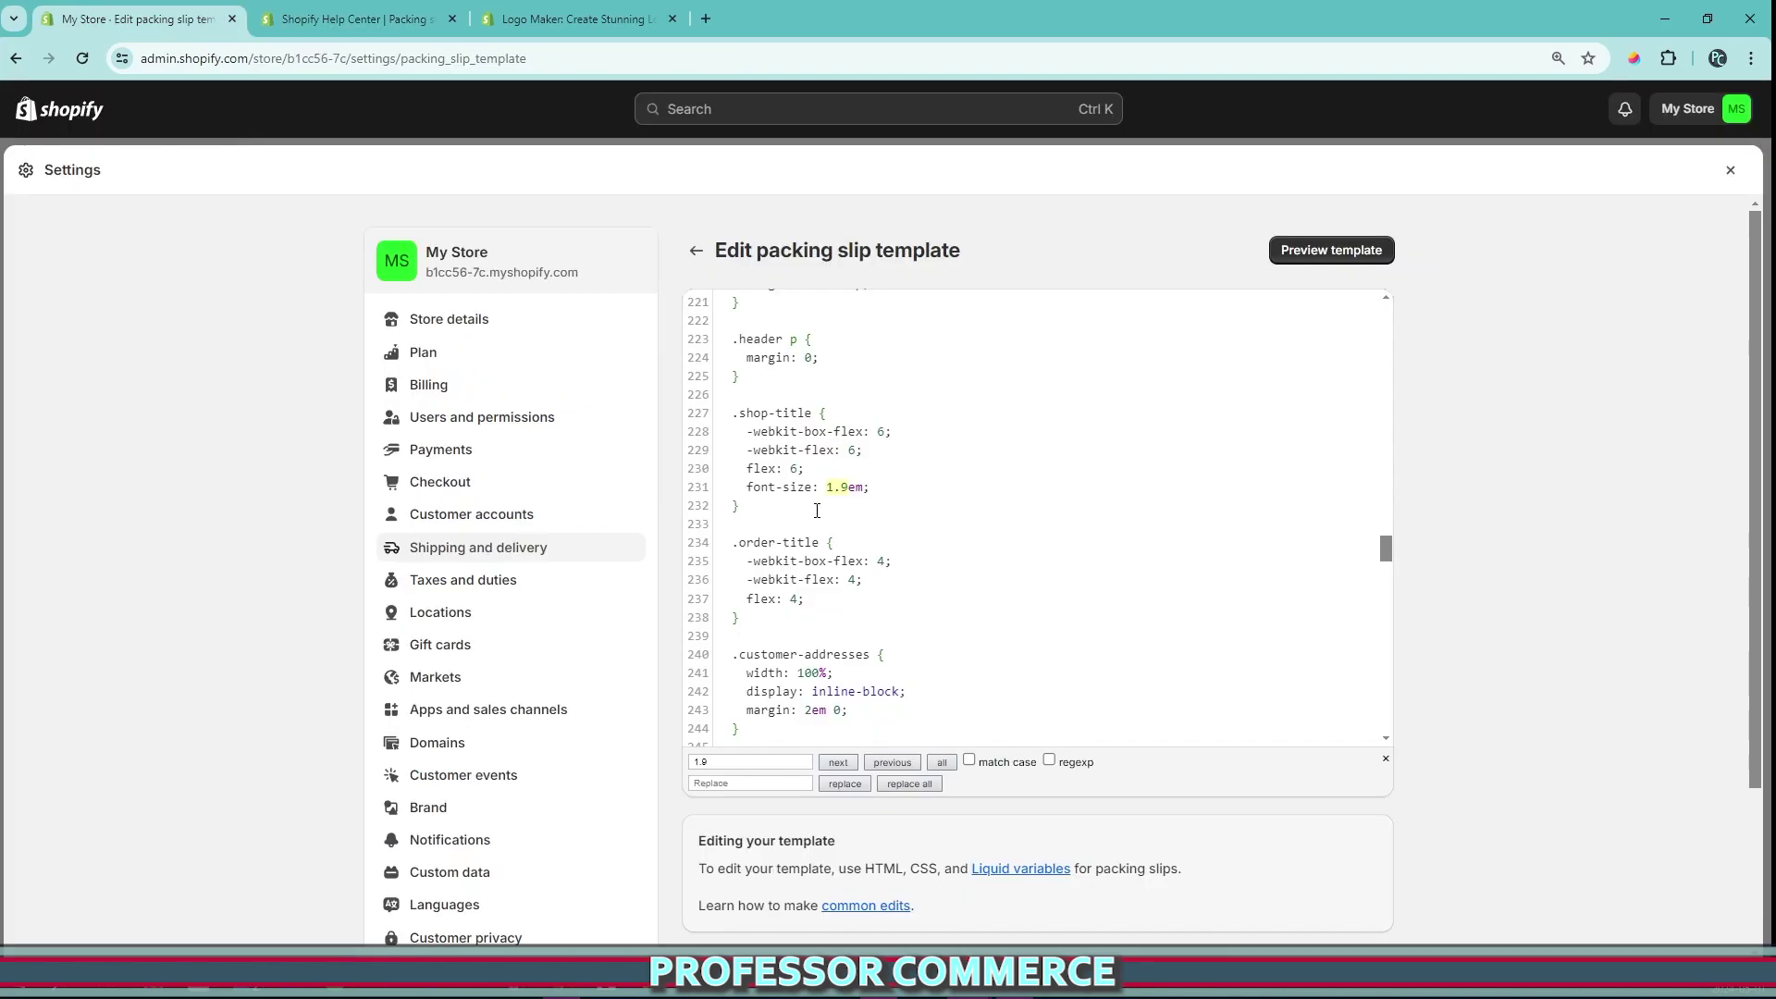
pyautogui.press('Return')
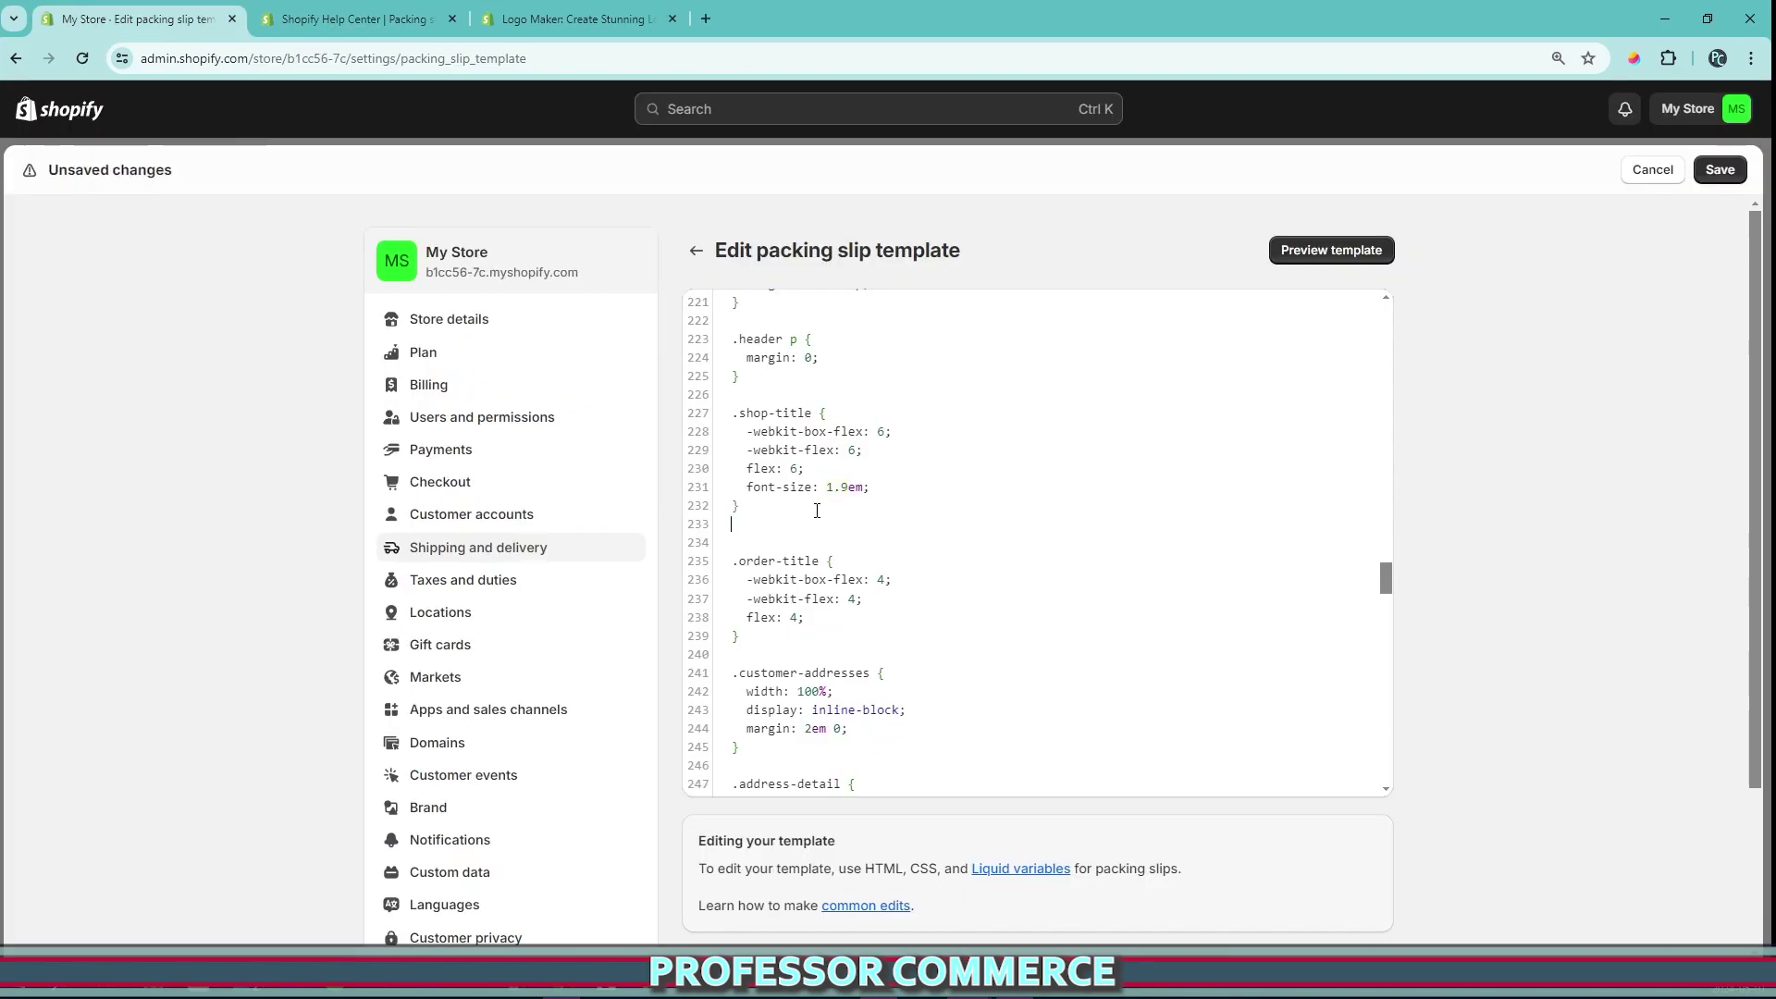
pyautogui.write('.shop-title img {  vertical-align: middle; }  .shop-title span {  vertical-align: middle; }')
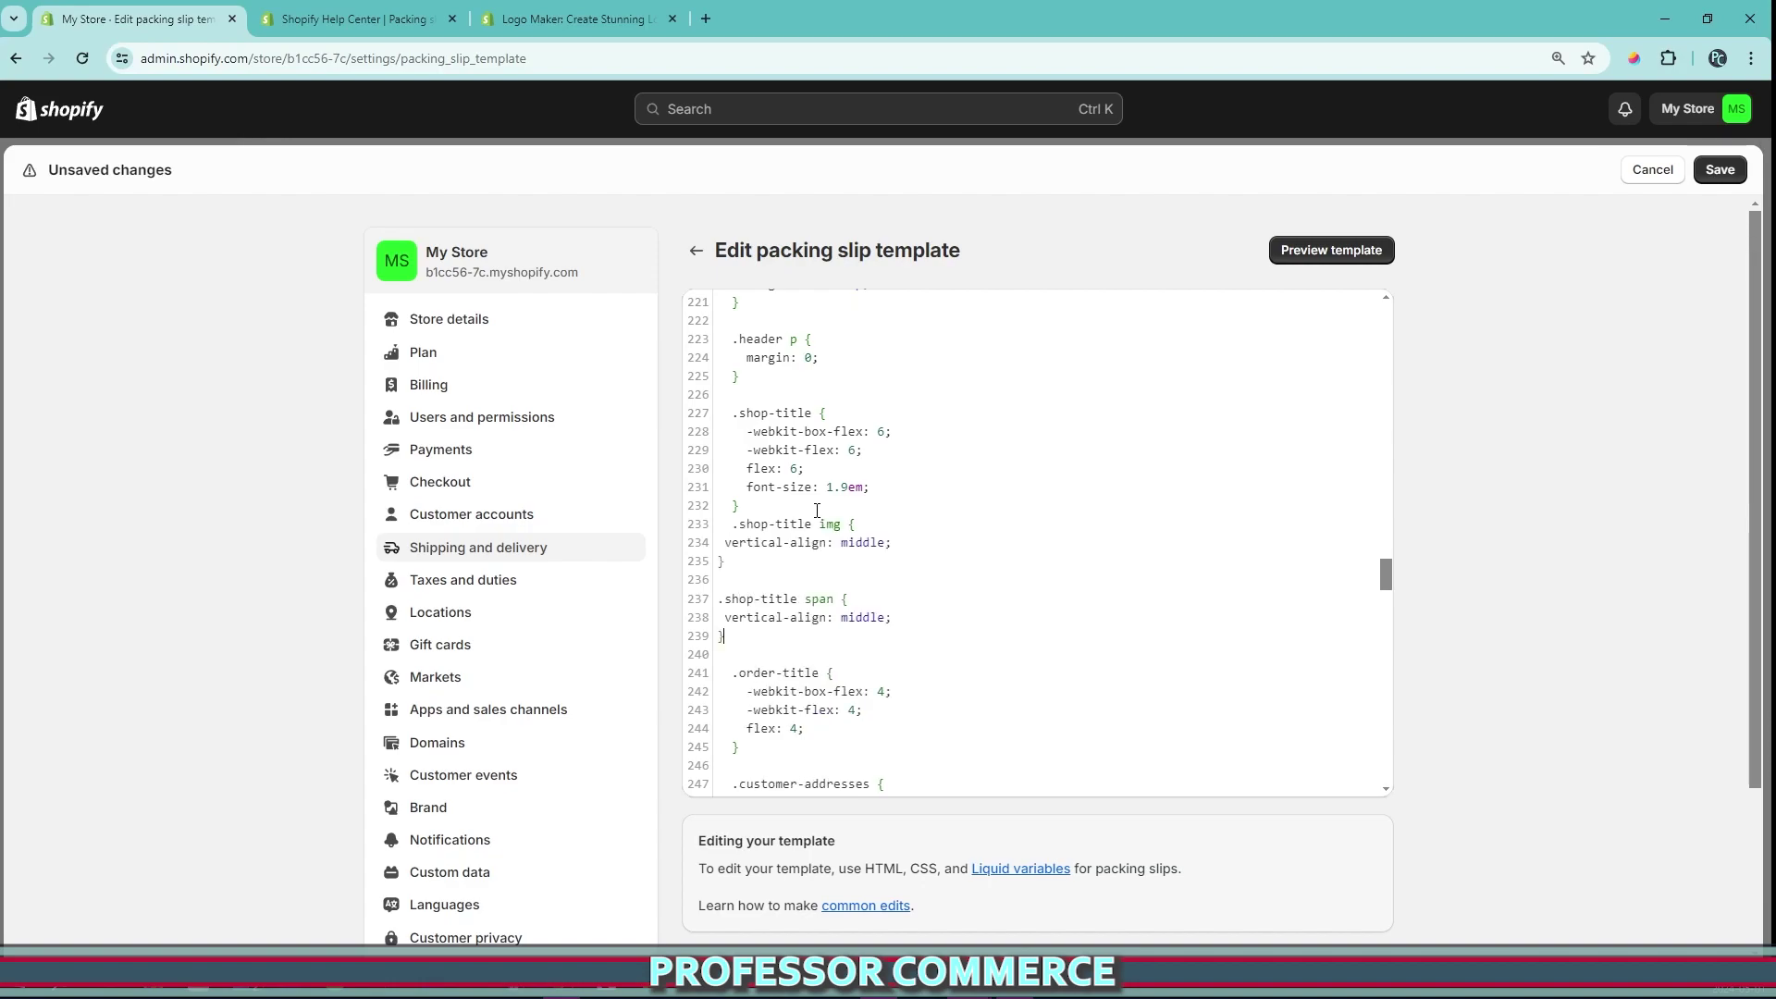
pyautogui.scroll(2, 1254, 493)
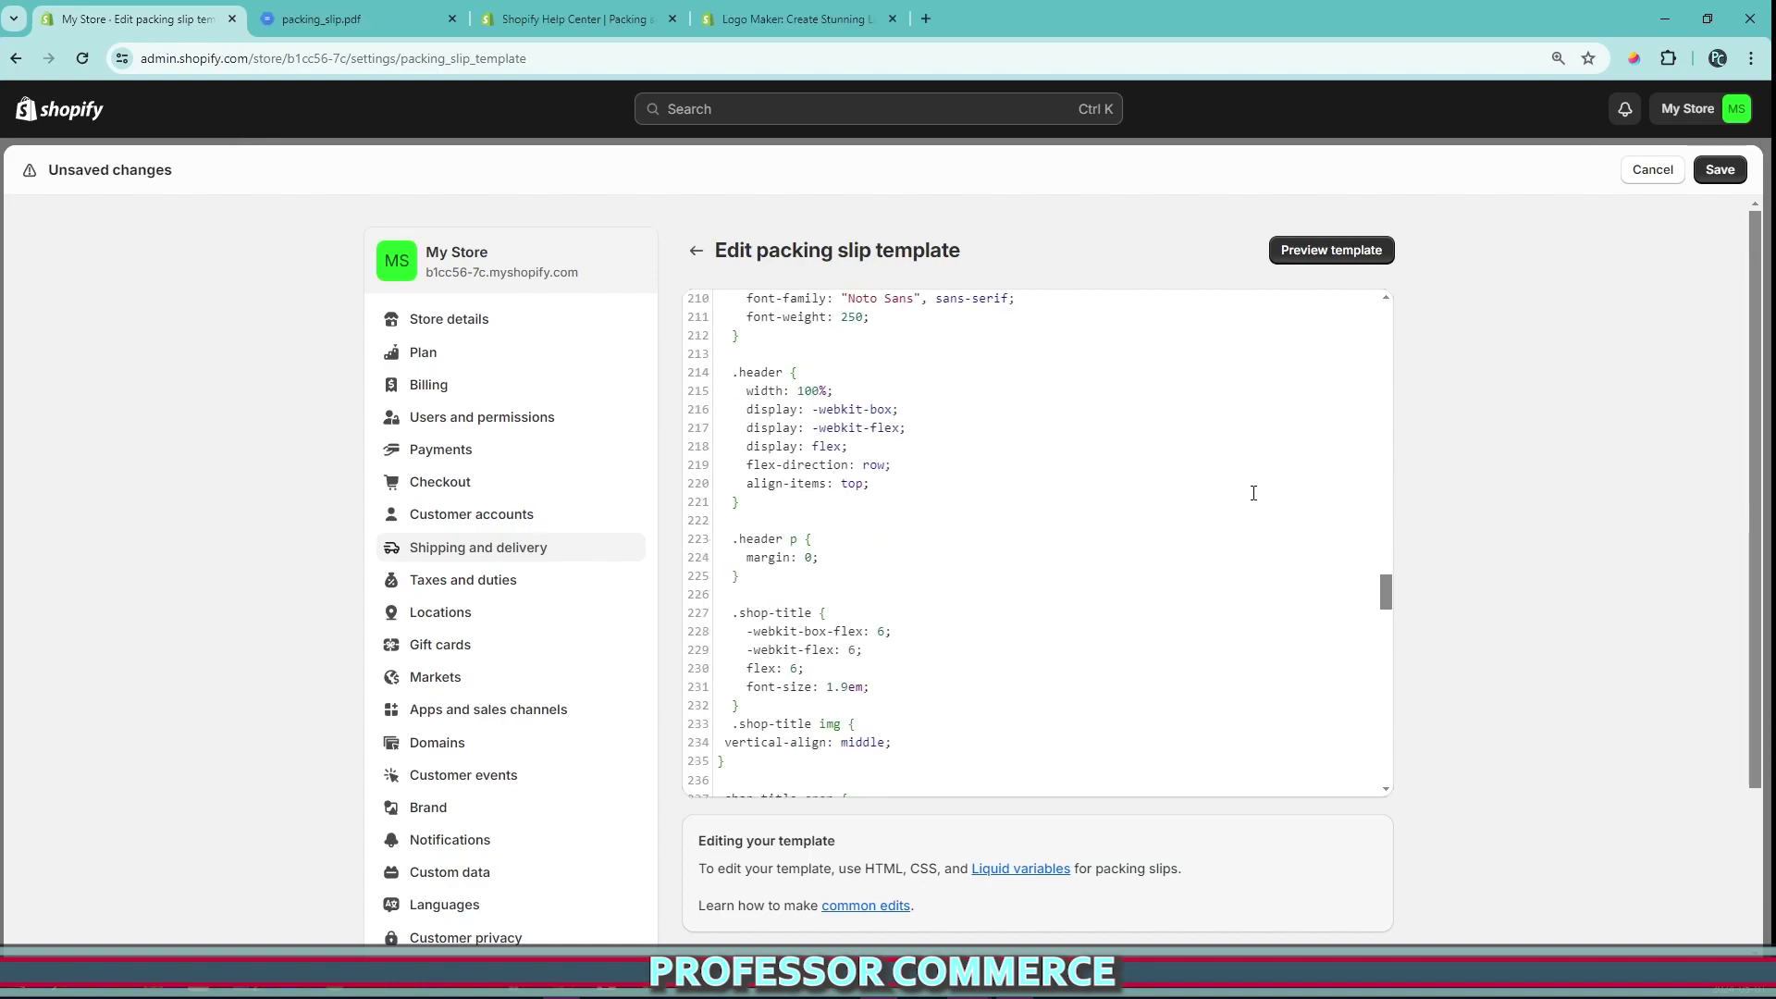
# - Generate the packing slip PDF preview and circle the logo beside MY STORE with the pencil
pyautogui.click(1325, 252)
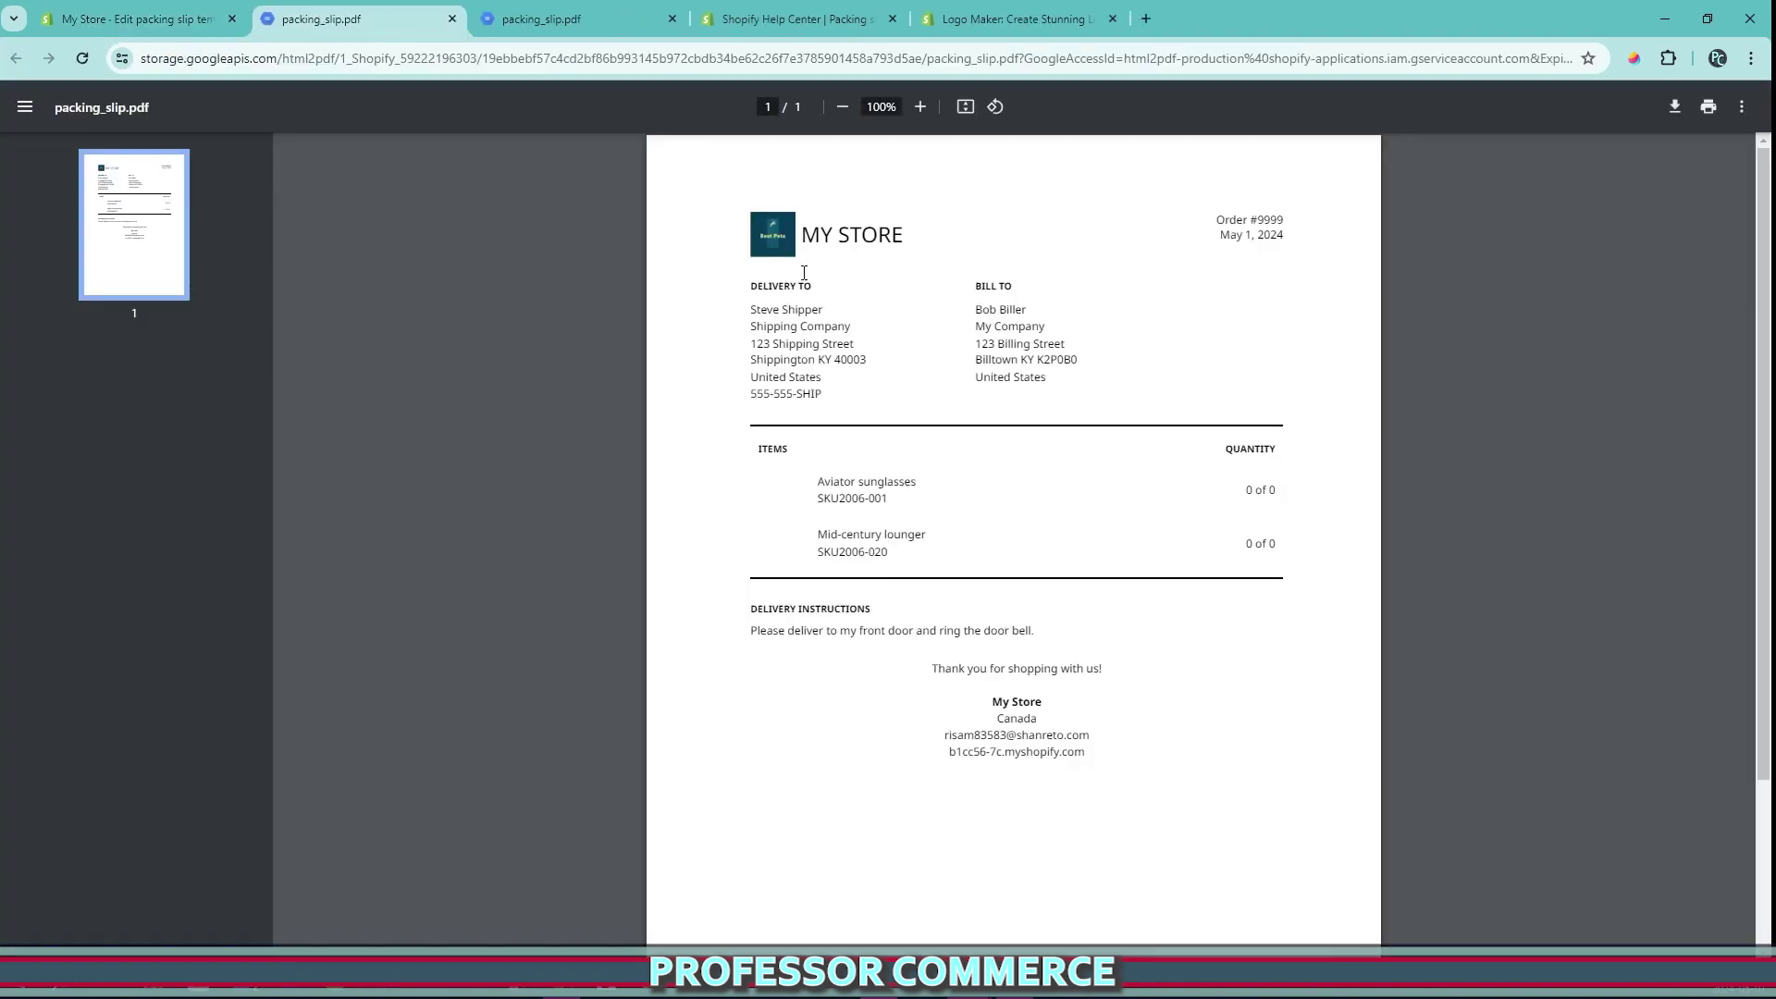
pyautogui.click(1633, 57)
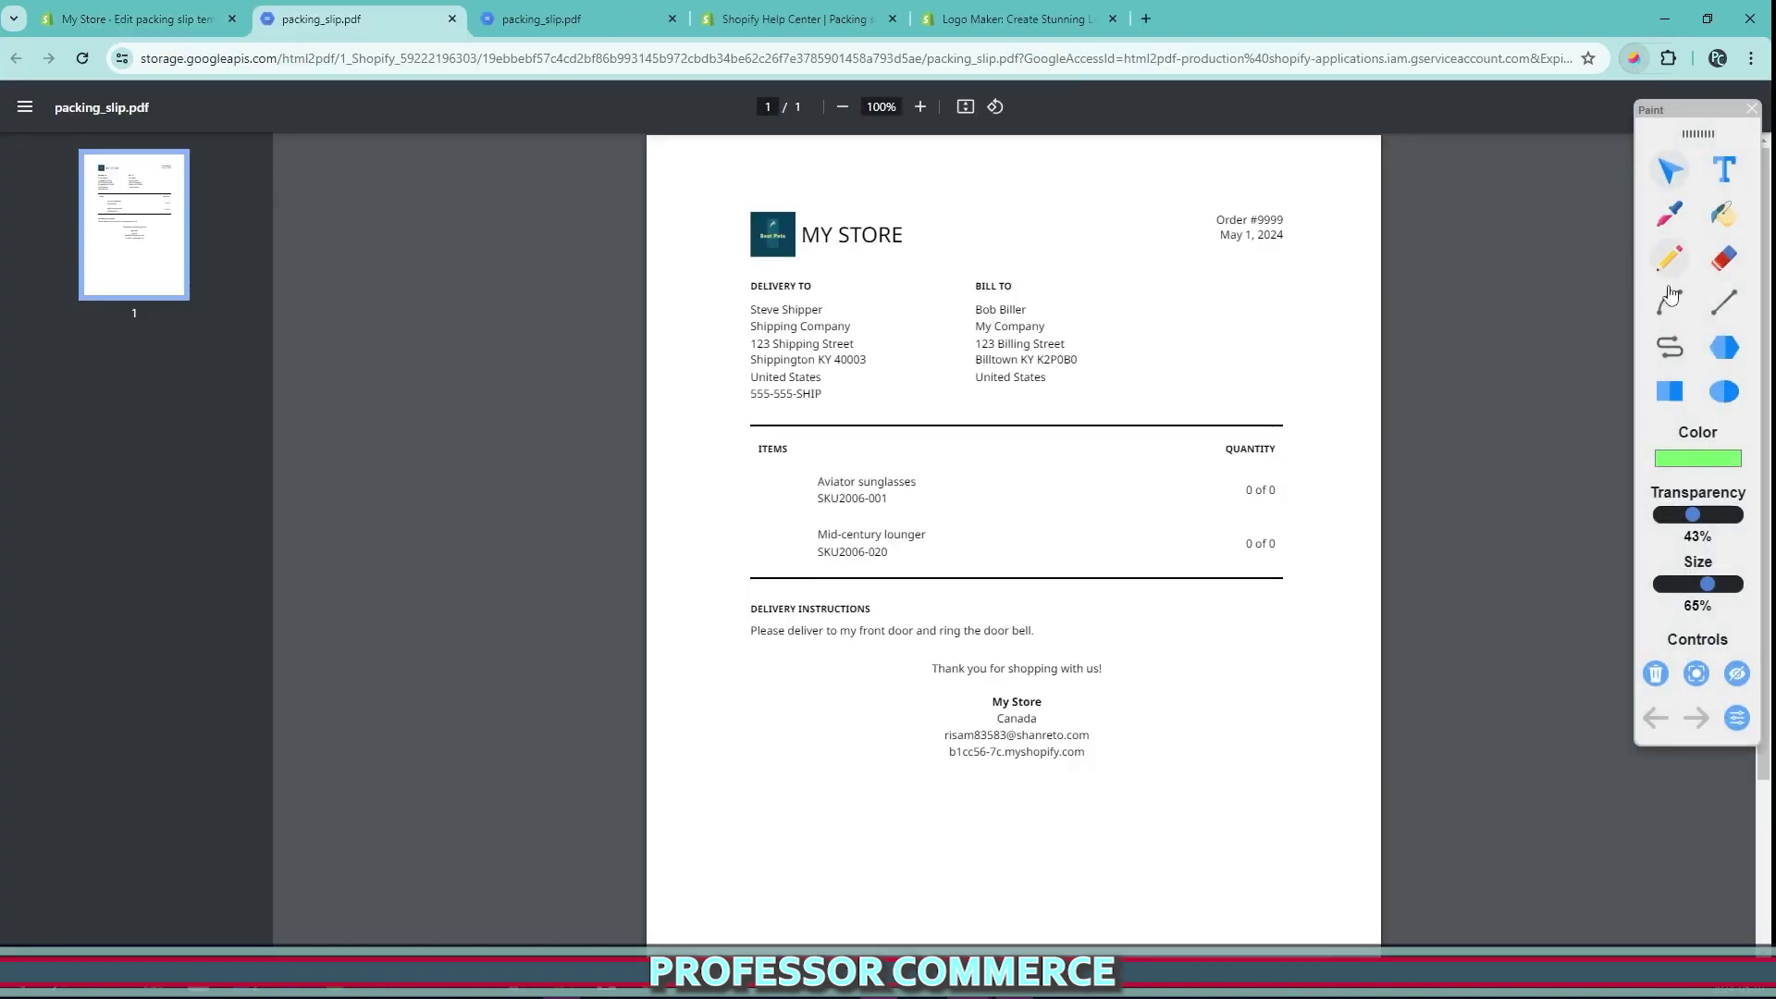
pyautogui.click(1669, 259)
pyautogui.moveTo(716, 212)
pyautogui.mouseDown()
pyautogui.moveTo(776, 211)
pyautogui.moveTo(818, 260)
pyautogui.moveTo(731, 231)
pyautogui.moveTo(740, 204)
pyautogui.moveTo(969, 215)
pyautogui.moveTo(819, 278)
pyautogui.moveTo(806, 222)
pyautogui.mouseUp()
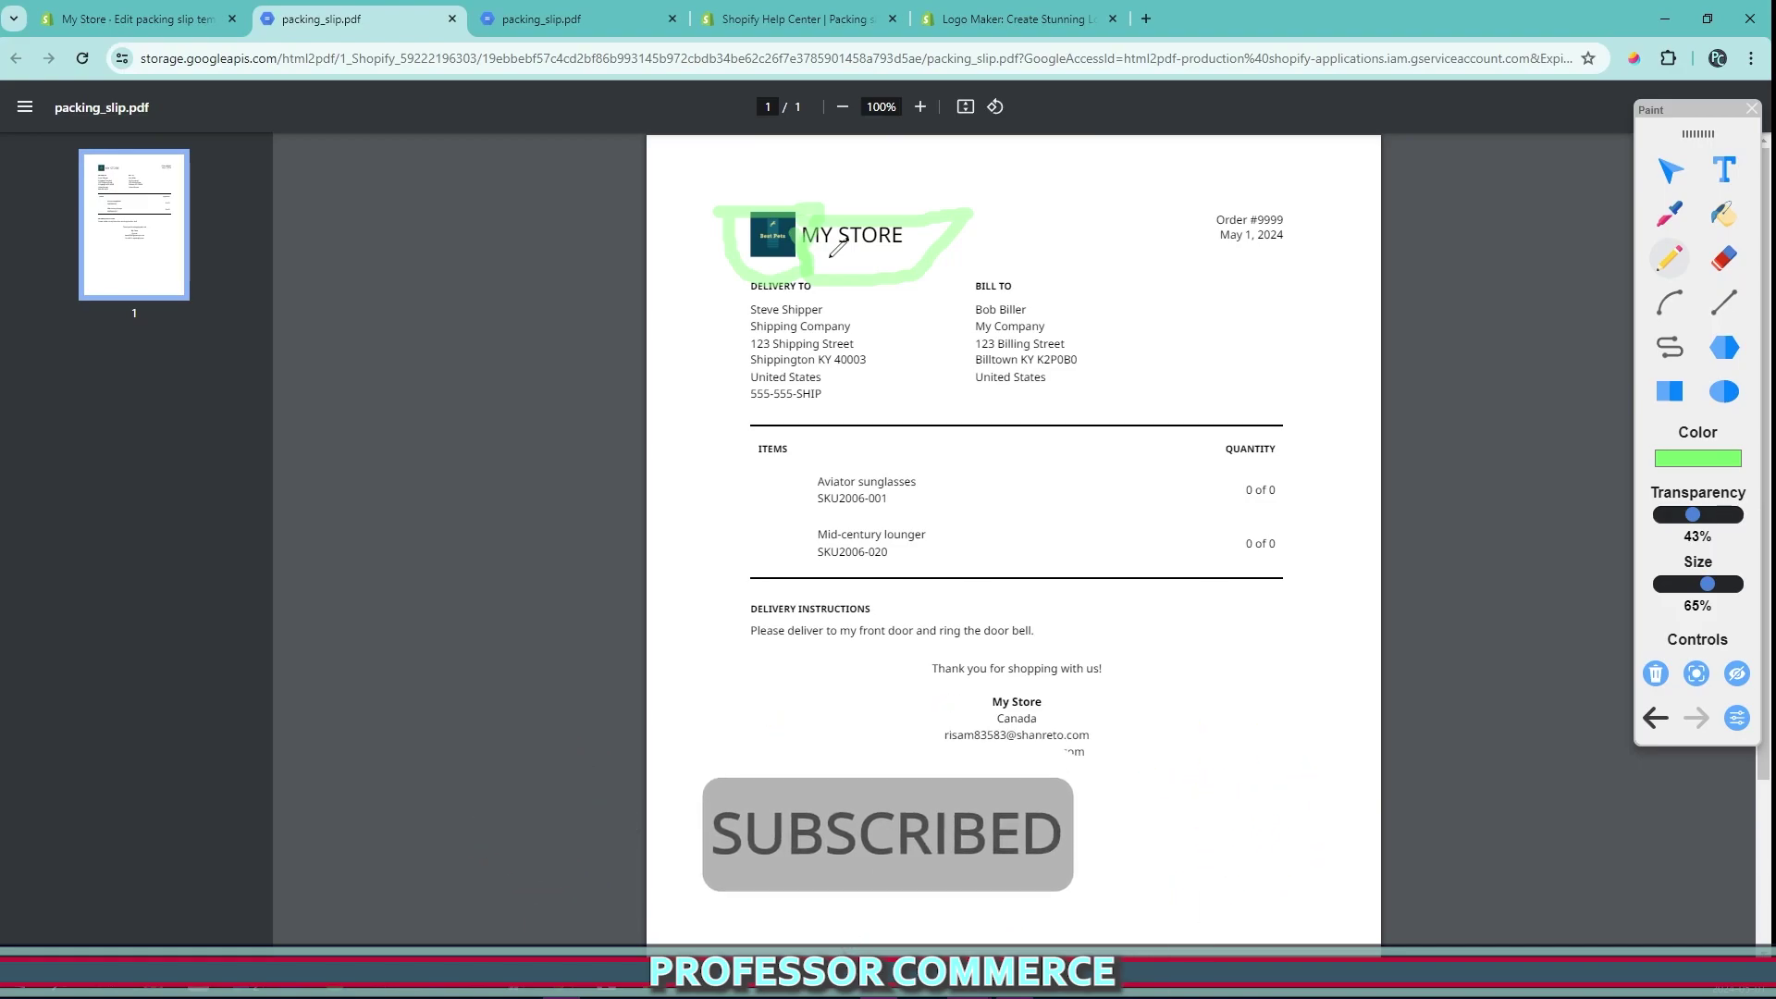
# - Leave the PDF preview and scroll through the help article's steps
pyautogui.click(82, 7)
pyautogui.click(796, 19)
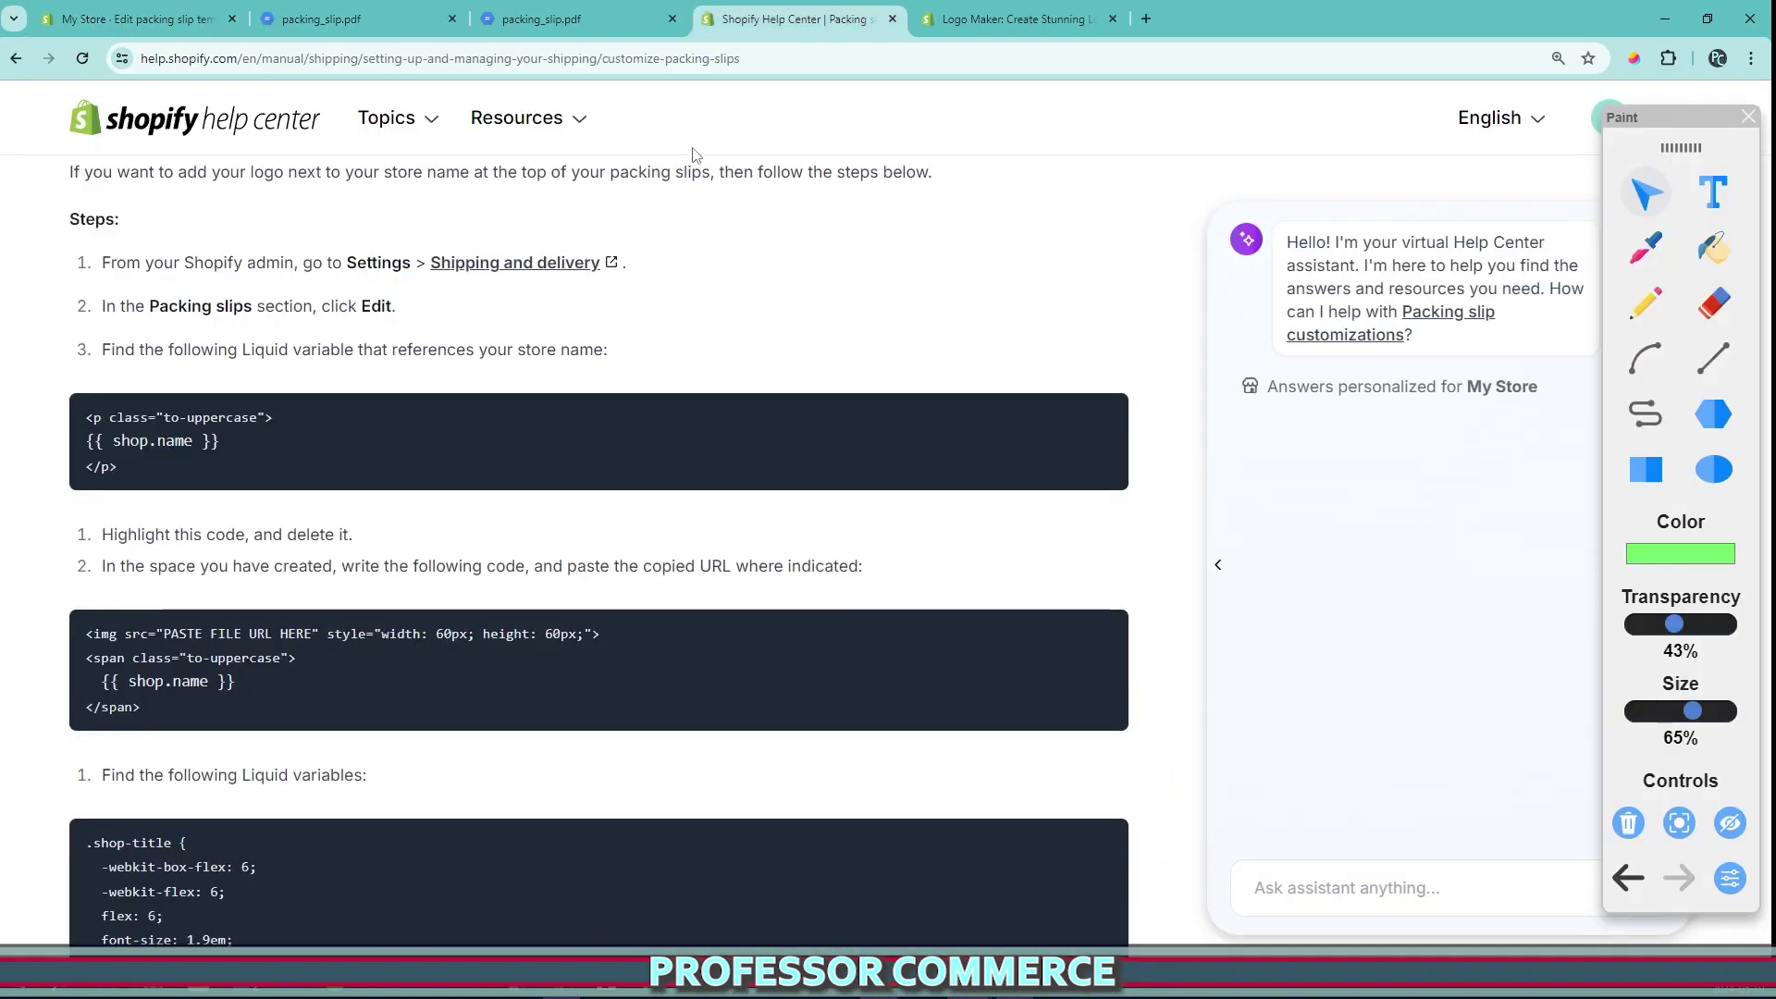
pyautogui.scroll(-8, 363, 355)
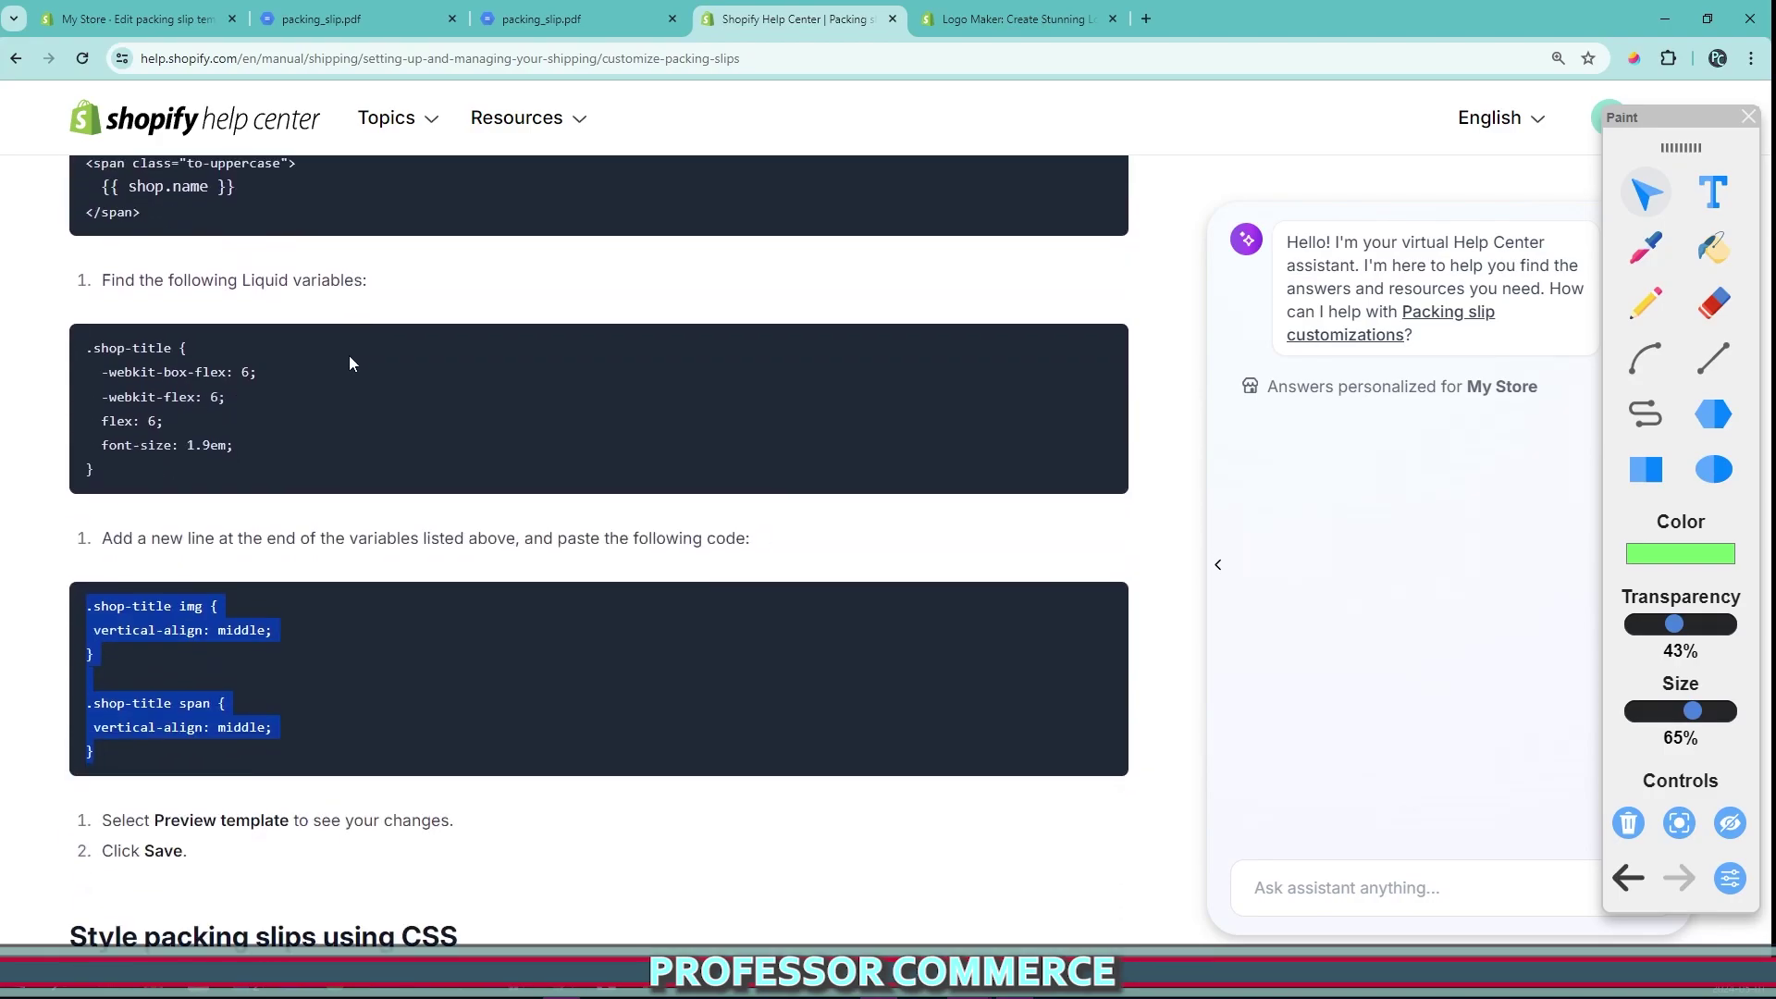
pyautogui.scroll(-3, 360, 643)
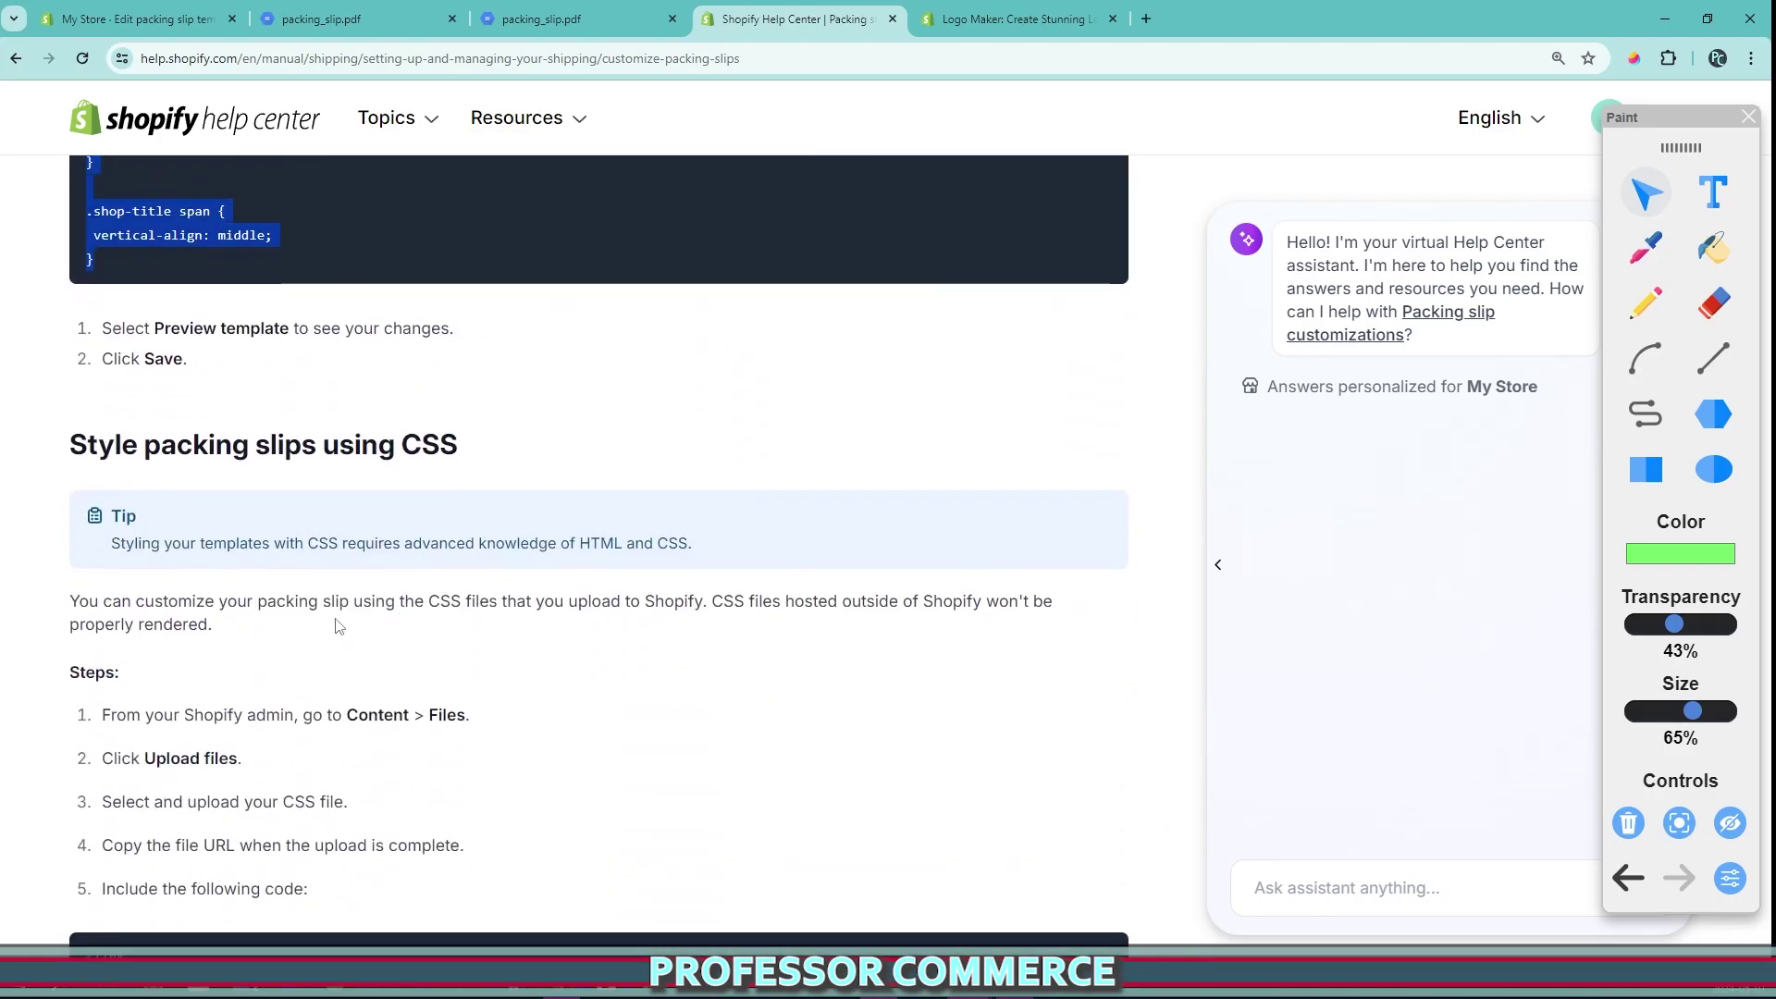
pyautogui.scroll(-4, 196, 445)
pyautogui.scroll(3, 305, 647)
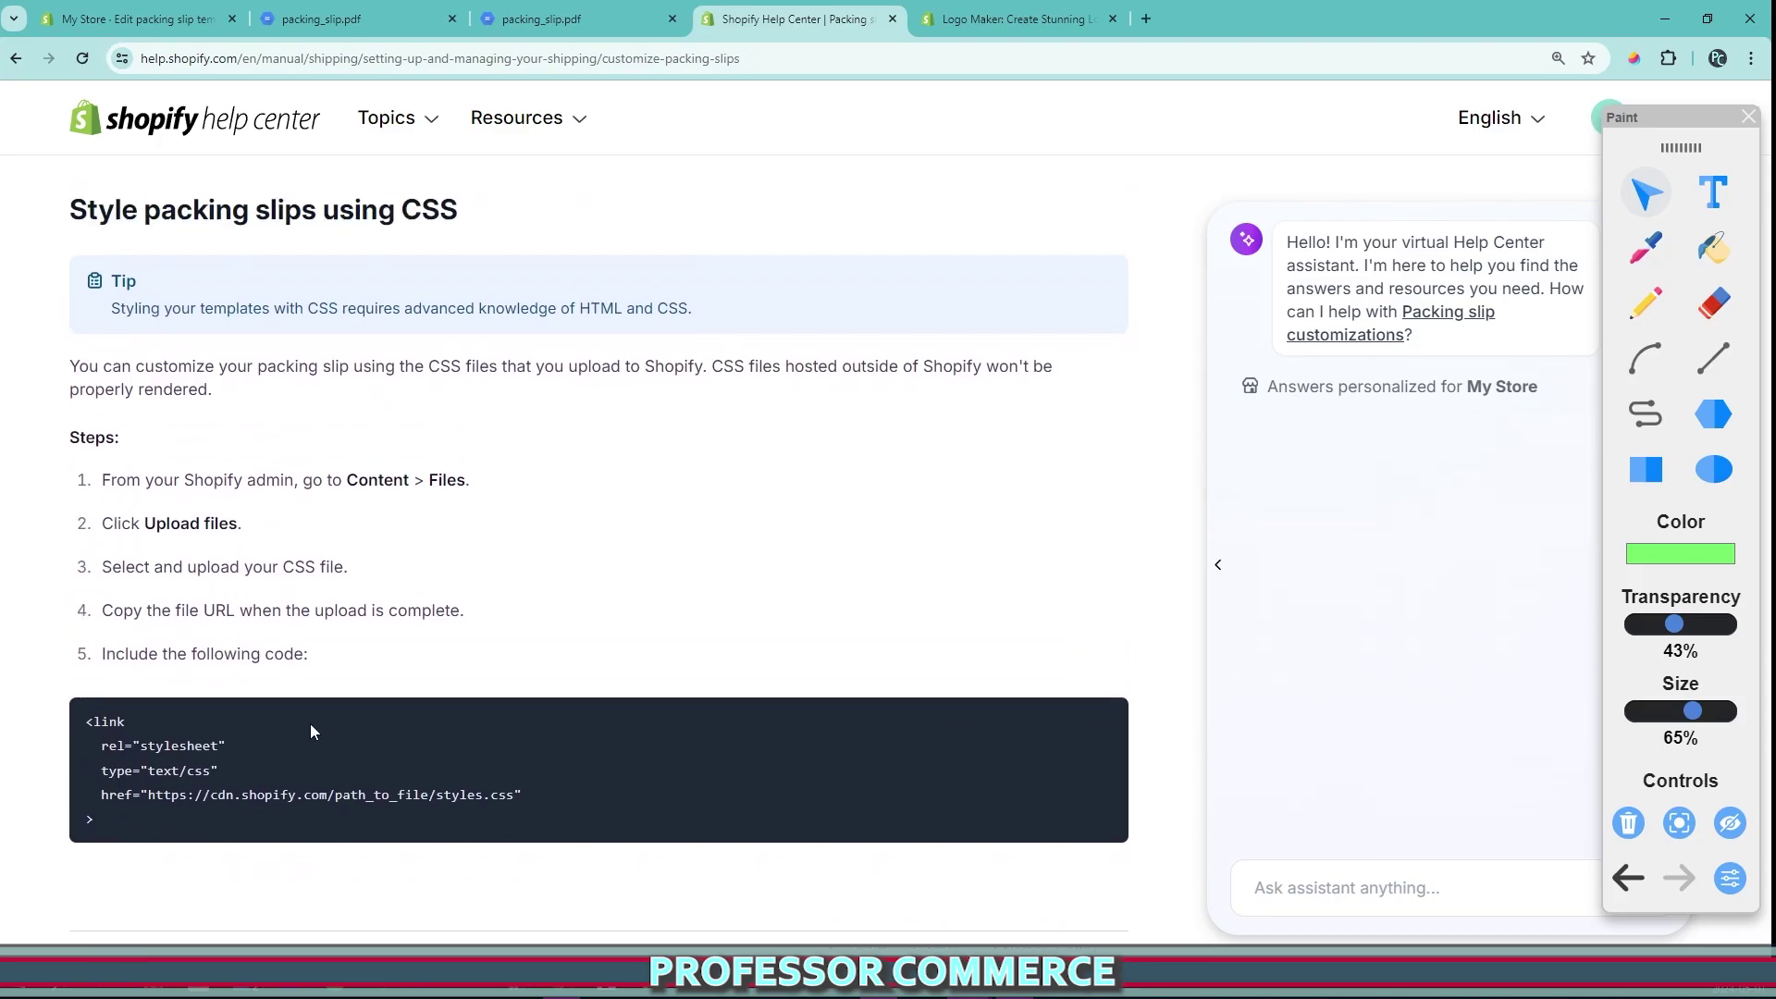
pyautogui.scroll(18, 546, 879)
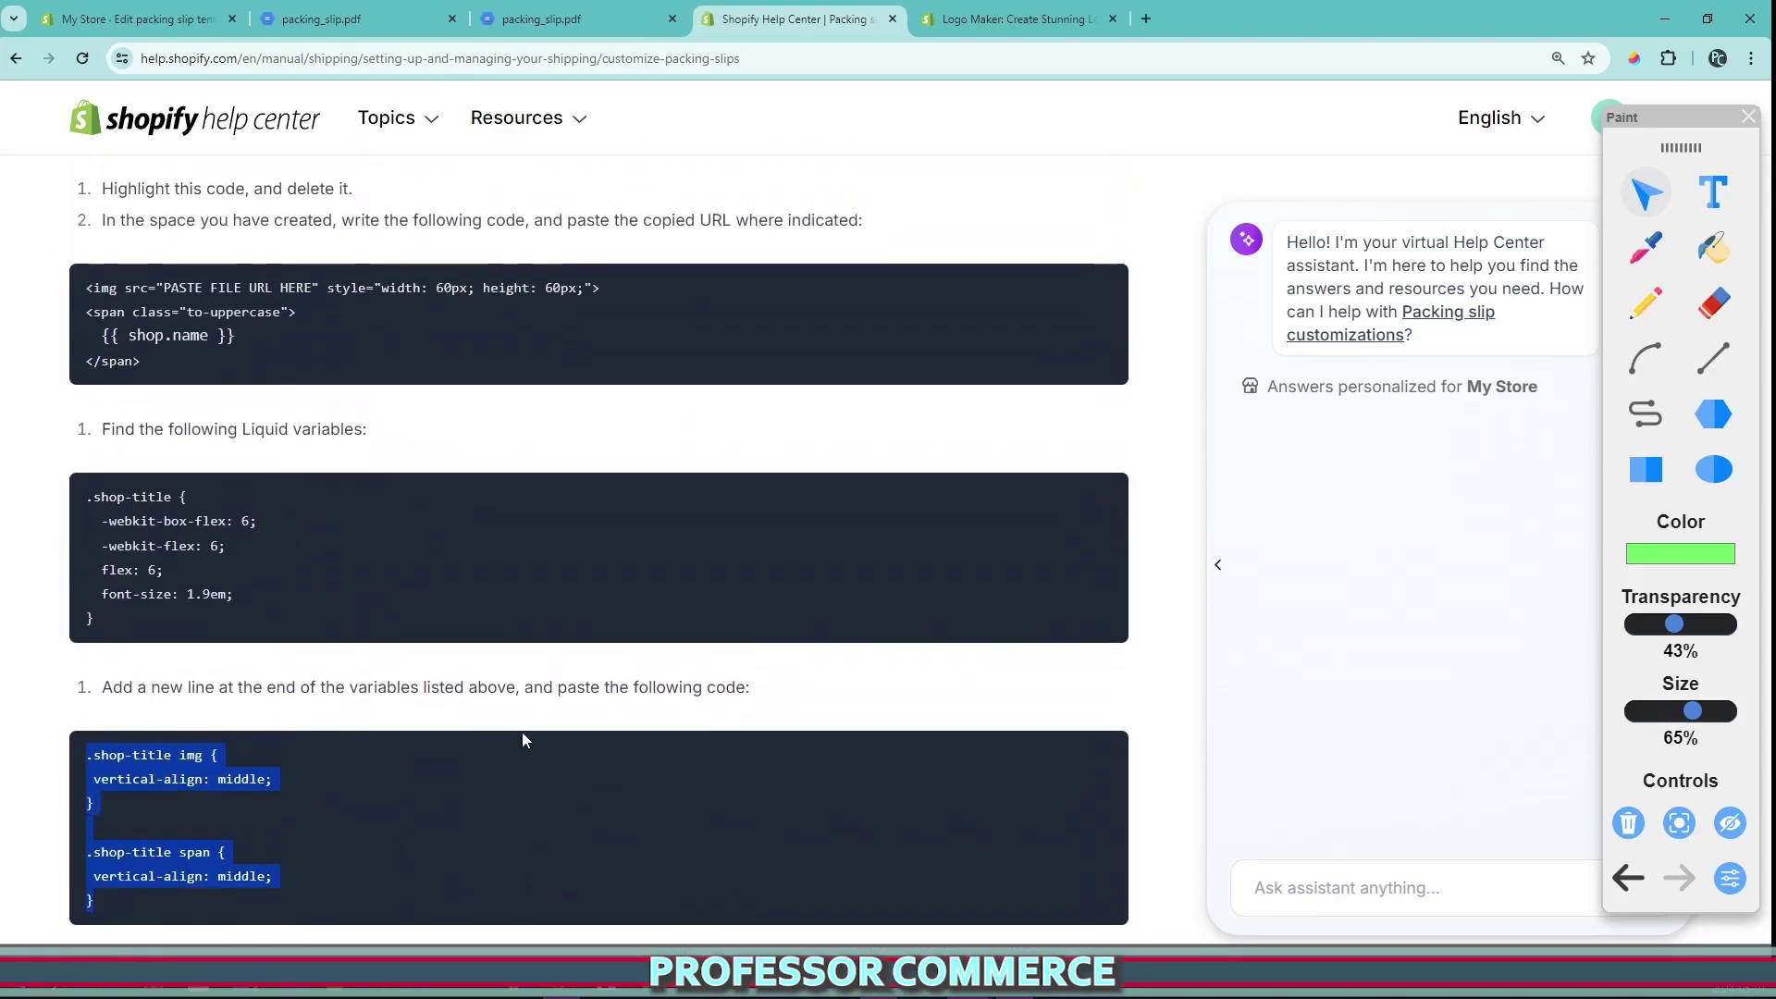
# - Browse the packing slip variable reference, then return to the template editor
pyautogui.hotkey('alt', 'Left')
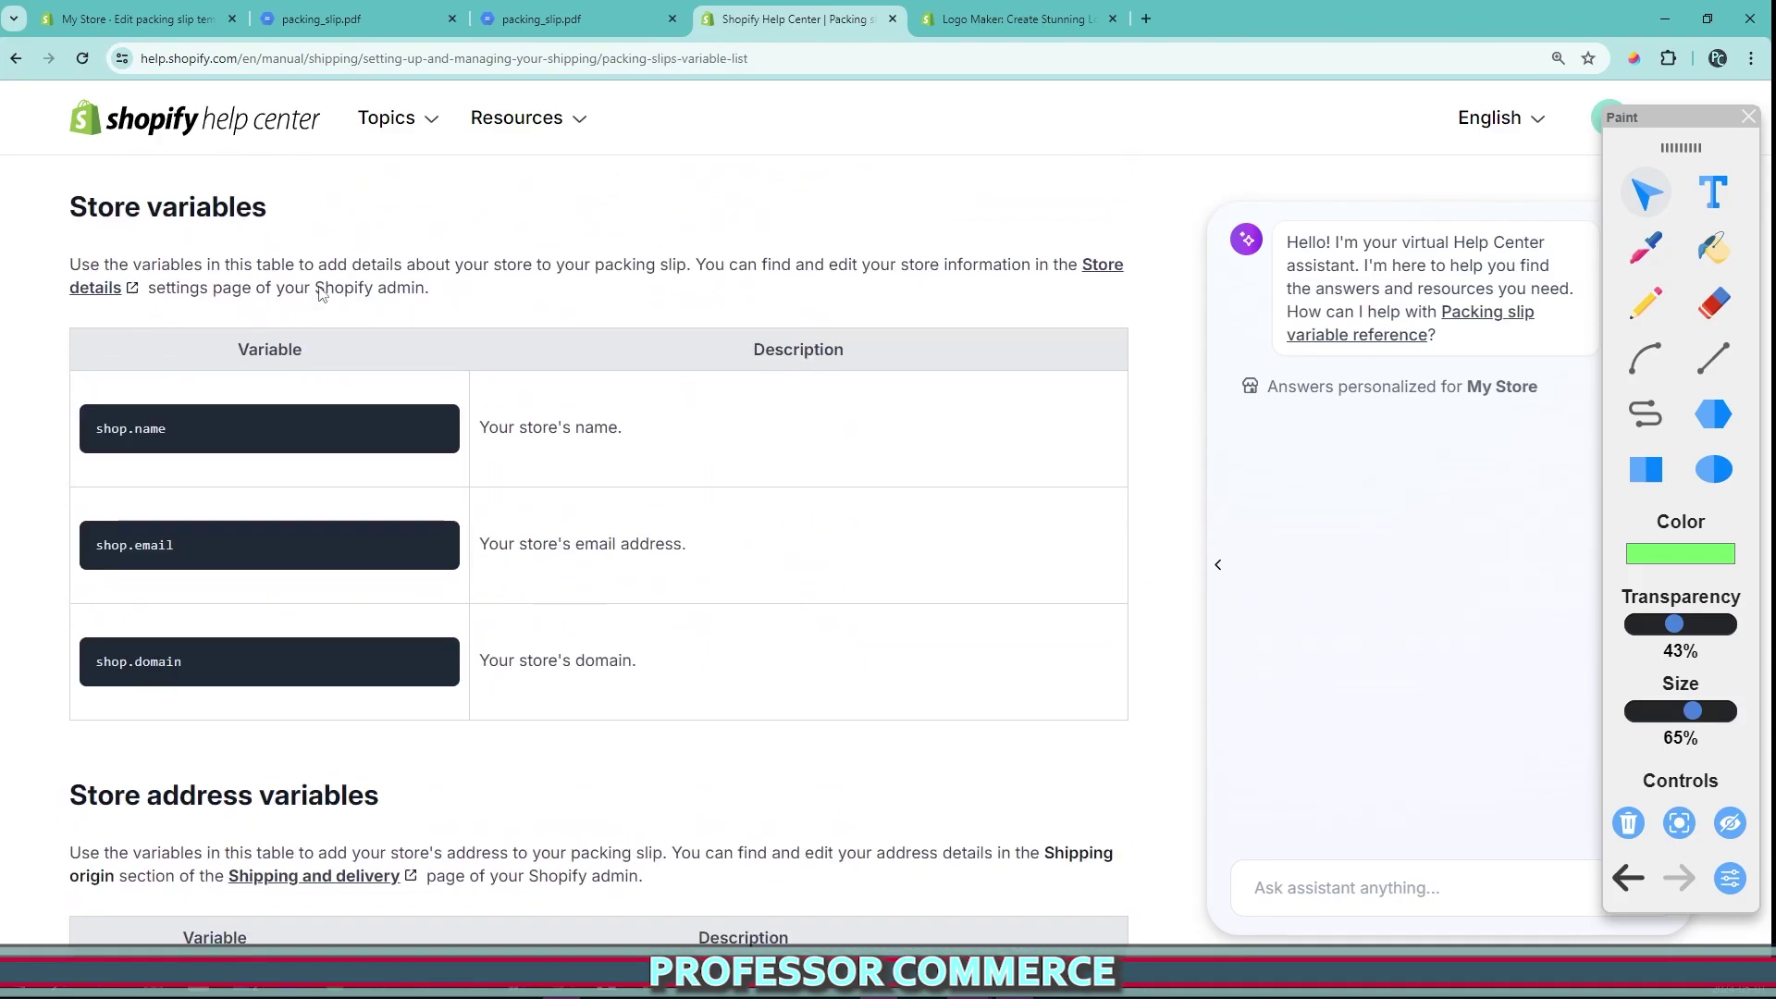
pyautogui.scroll(-6, 318, 298)
pyautogui.scroll(-3, 301, 374)
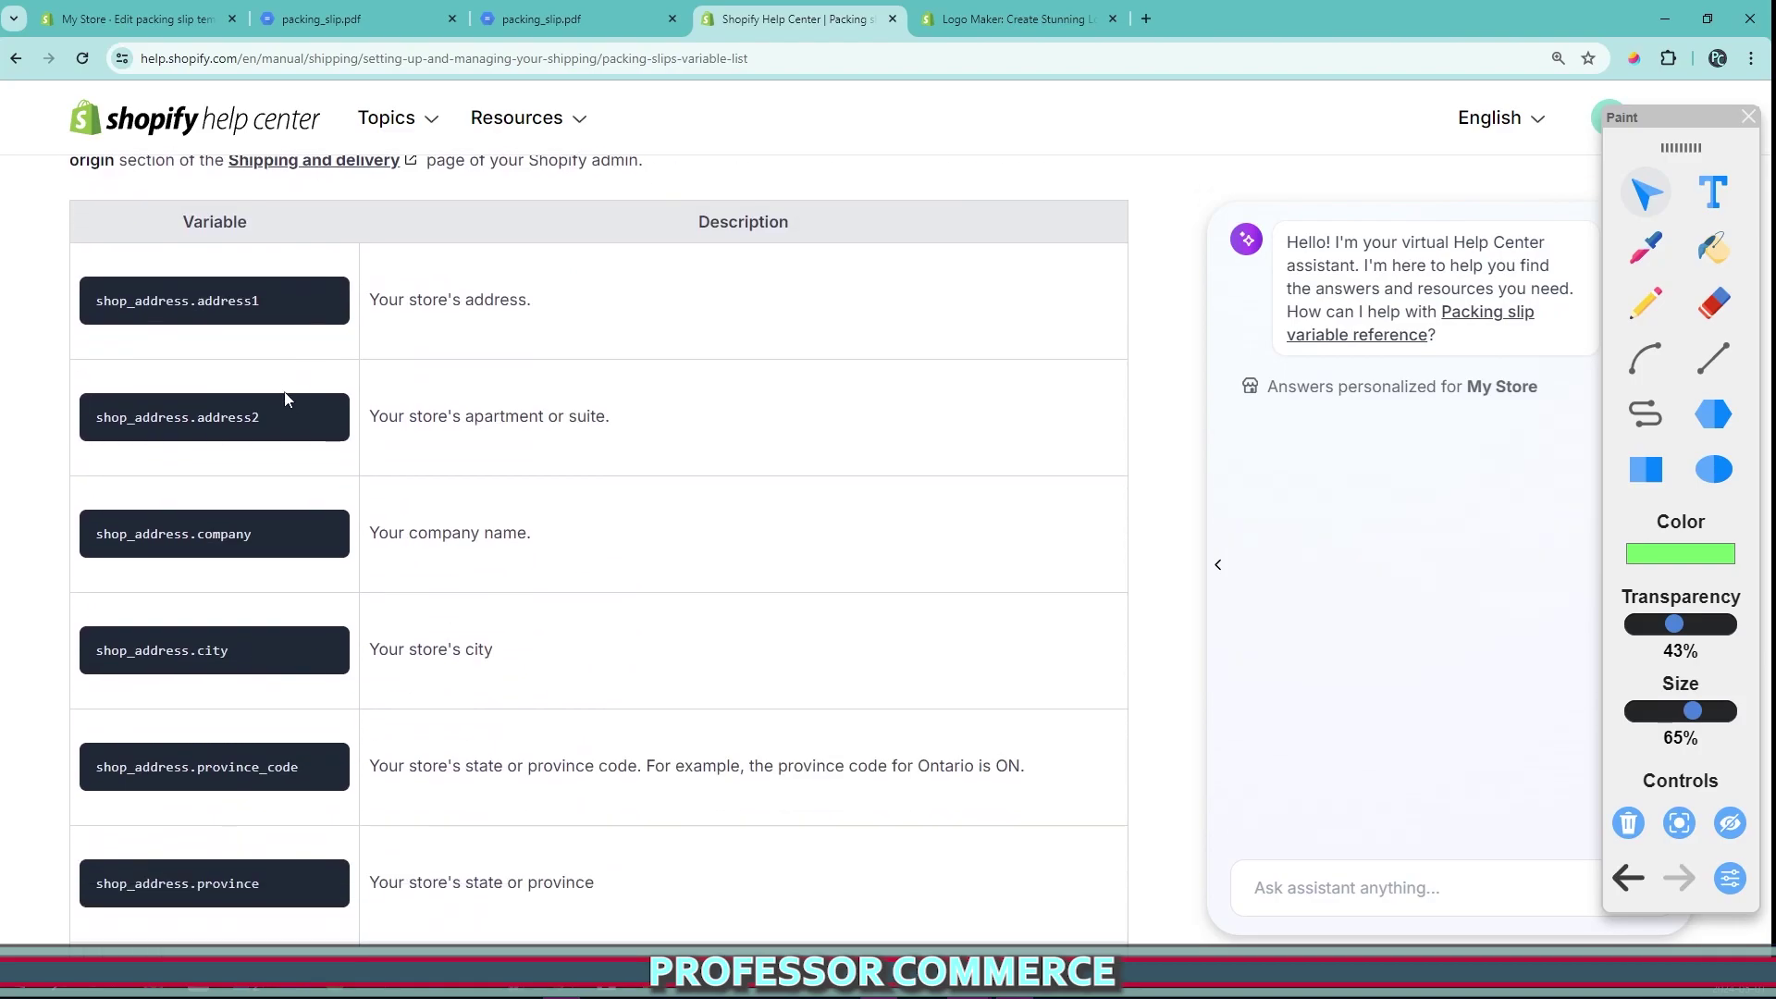
pyautogui.scroll(3, 277, 389)
pyautogui.scroll(-15, 241, 416)
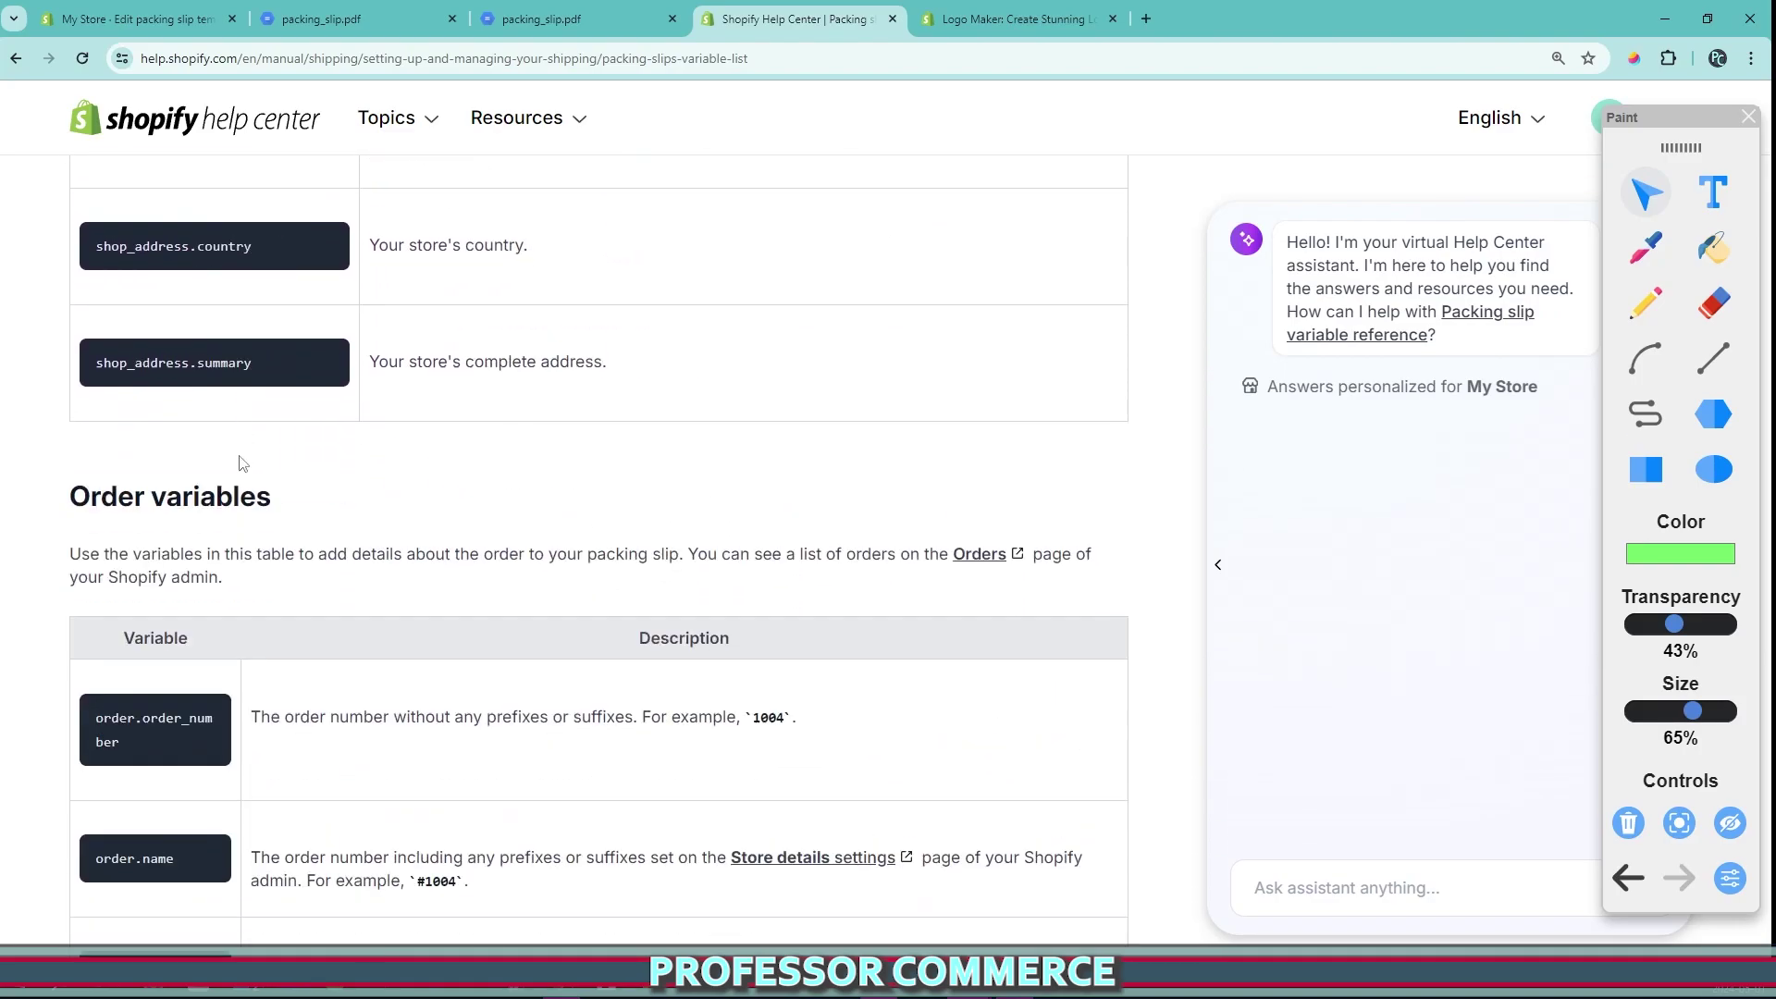
pyautogui.scroll(-15, 261, 421)
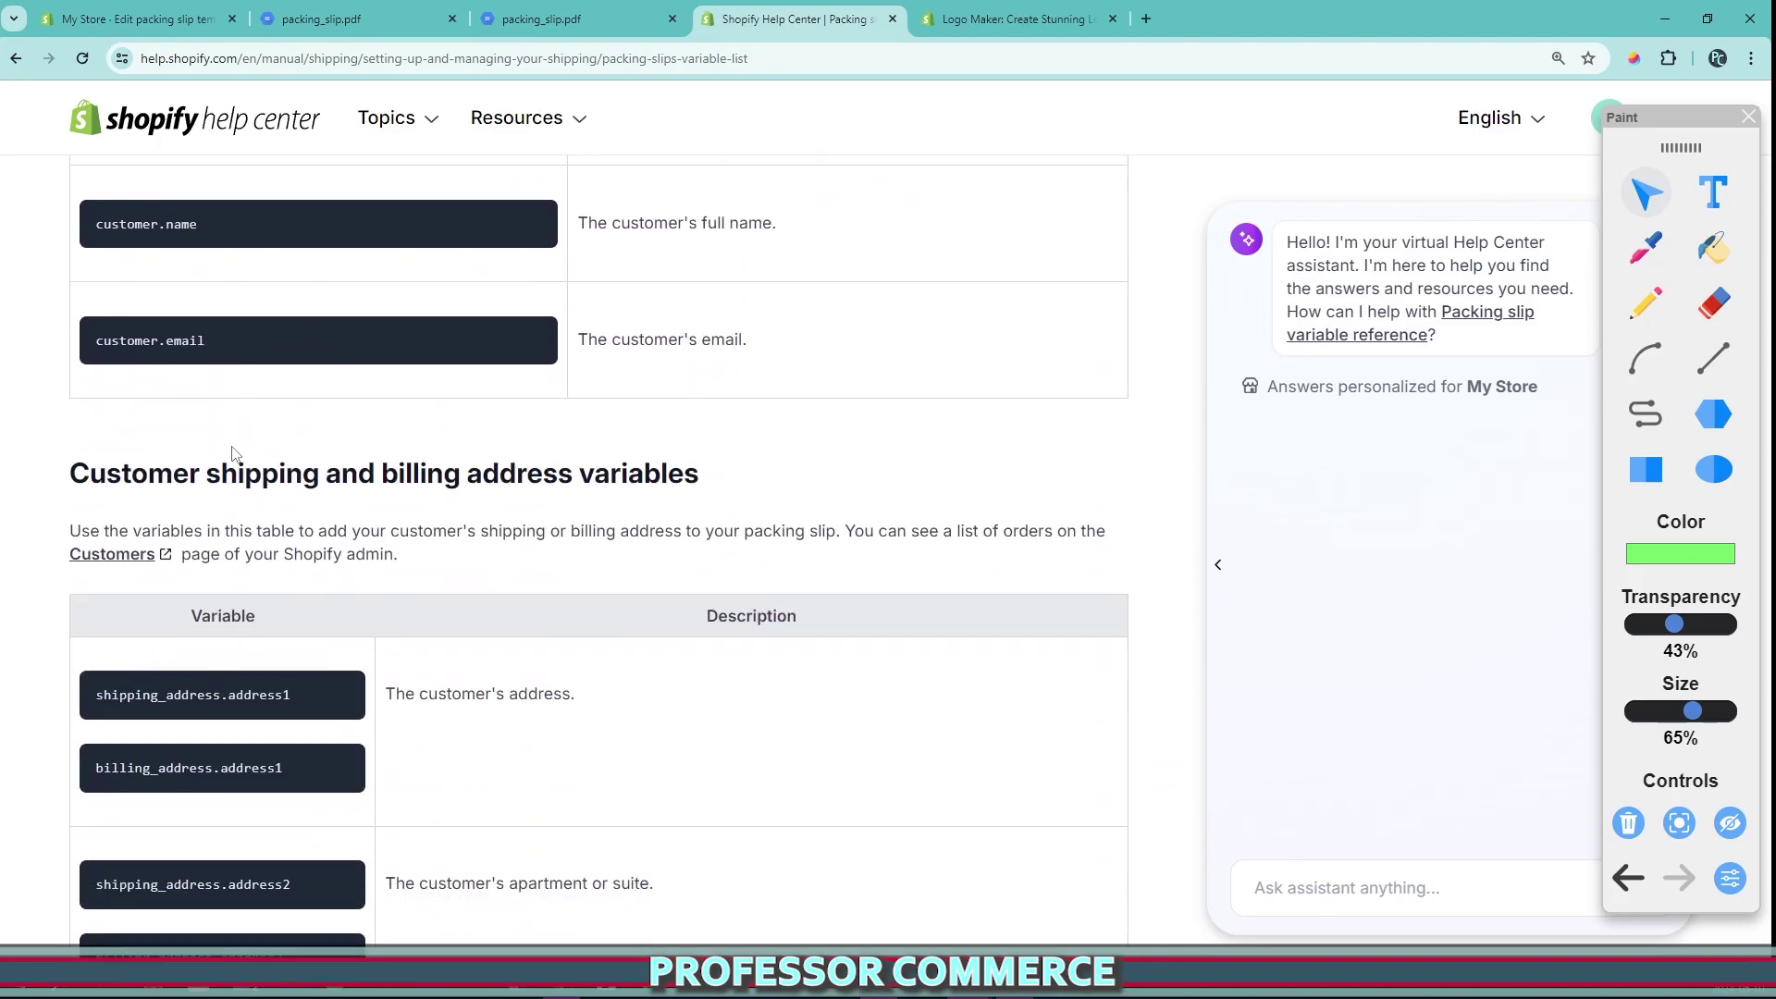
pyautogui.scroll(-3, 231, 610)
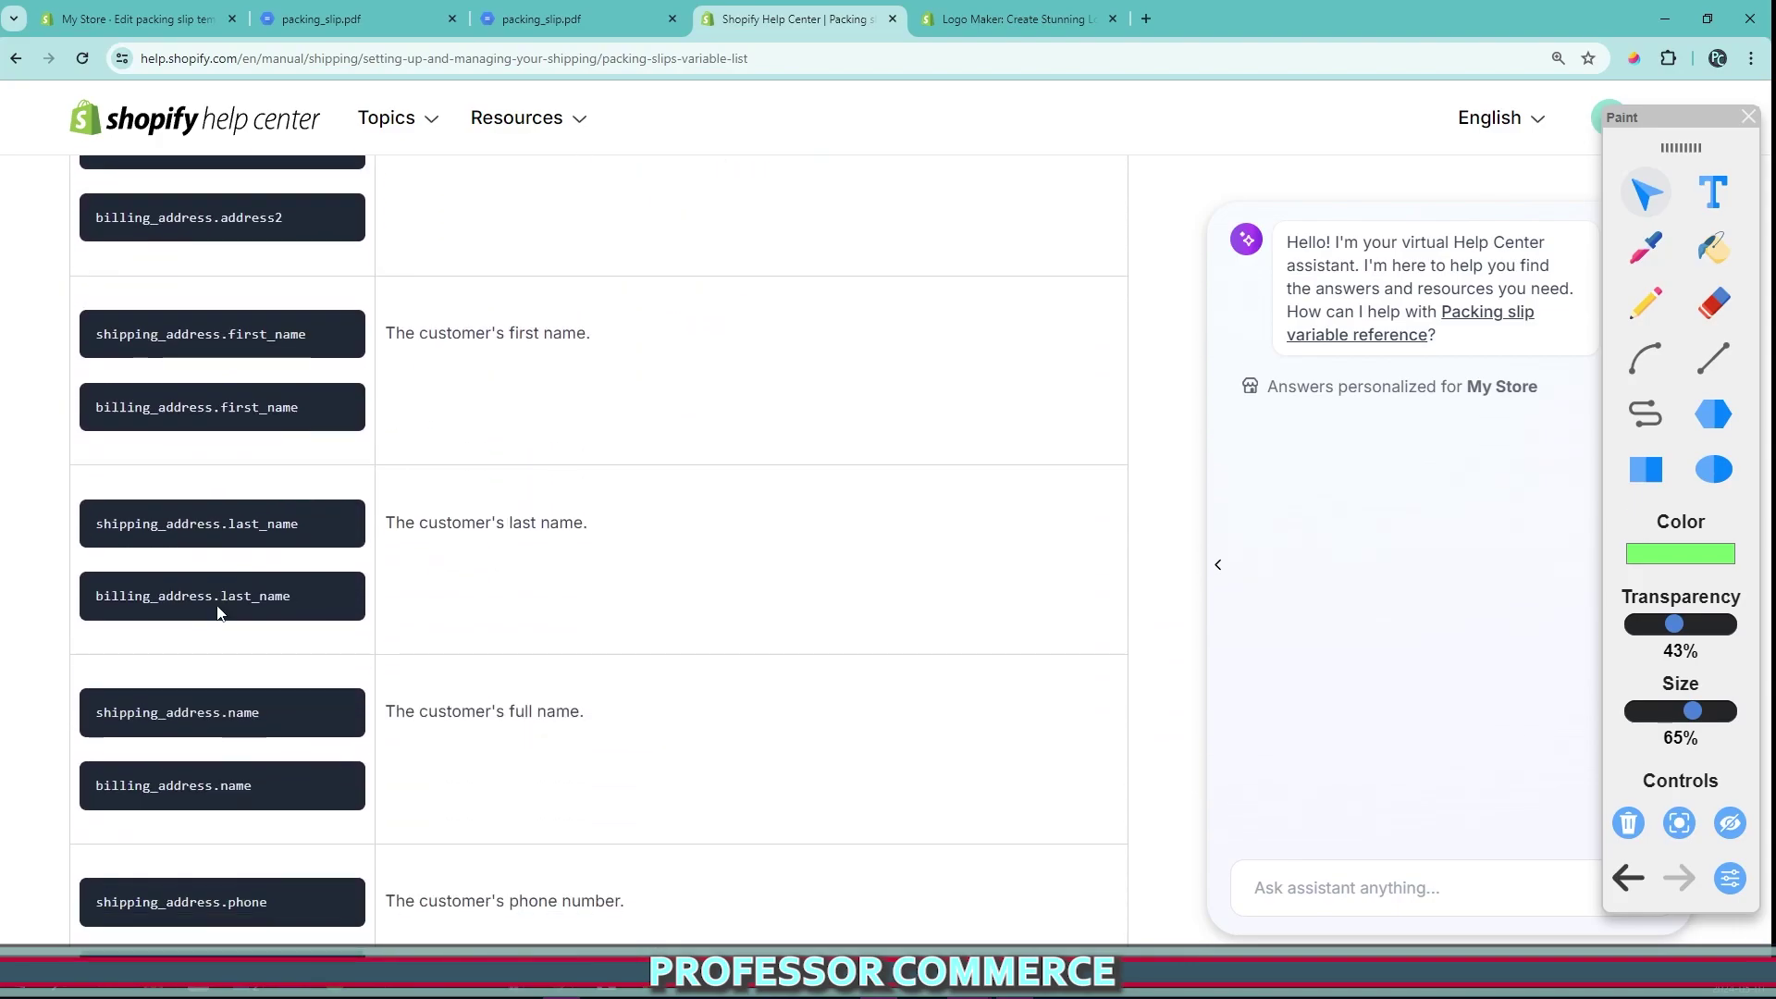
pyautogui.hotkey('ctrl', '1')
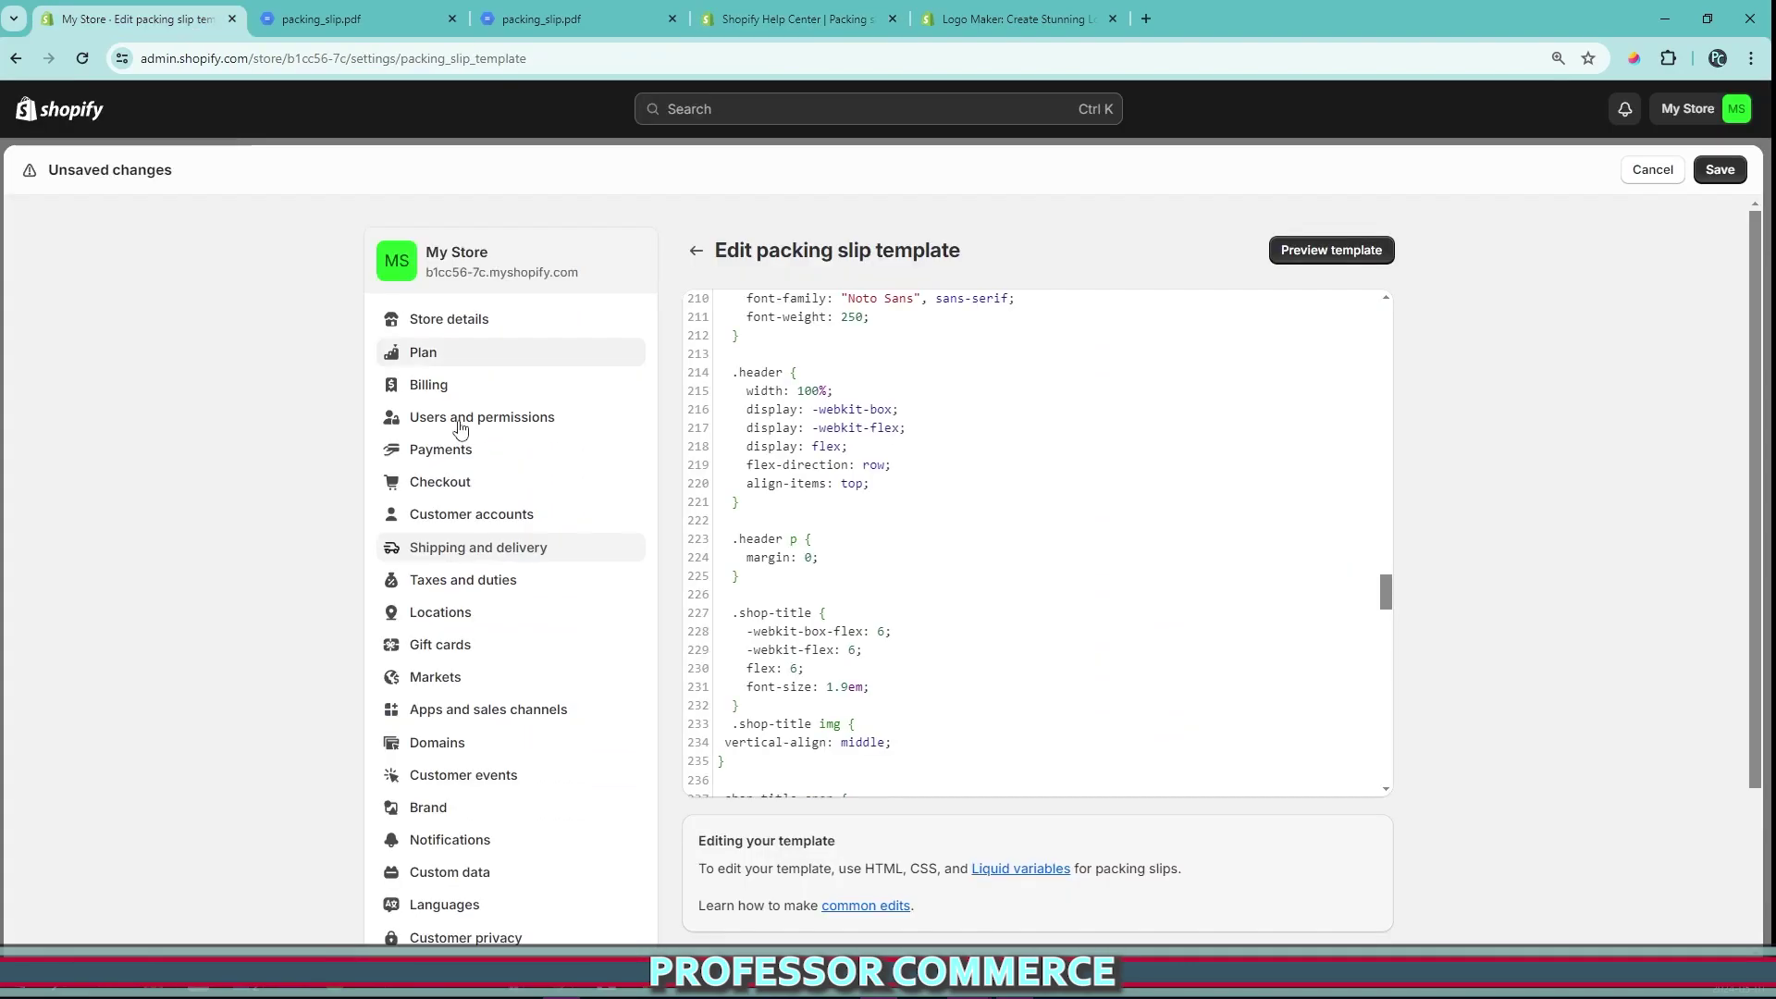
# - Preview the edited packing slip PDF, mark the logo beside MY STORE, and return to the editor
pyautogui.click(1369, 250)
pyautogui.moveTo(568, 252)
pyautogui.mouseDown()
pyautogui.moveTo(826, 242)
pyautogui.moveTo(934, 296)
pyautogui.moveTo(613, 375)
pyautogui.moveTo(588, 292)
pyautogui.mouseUp()
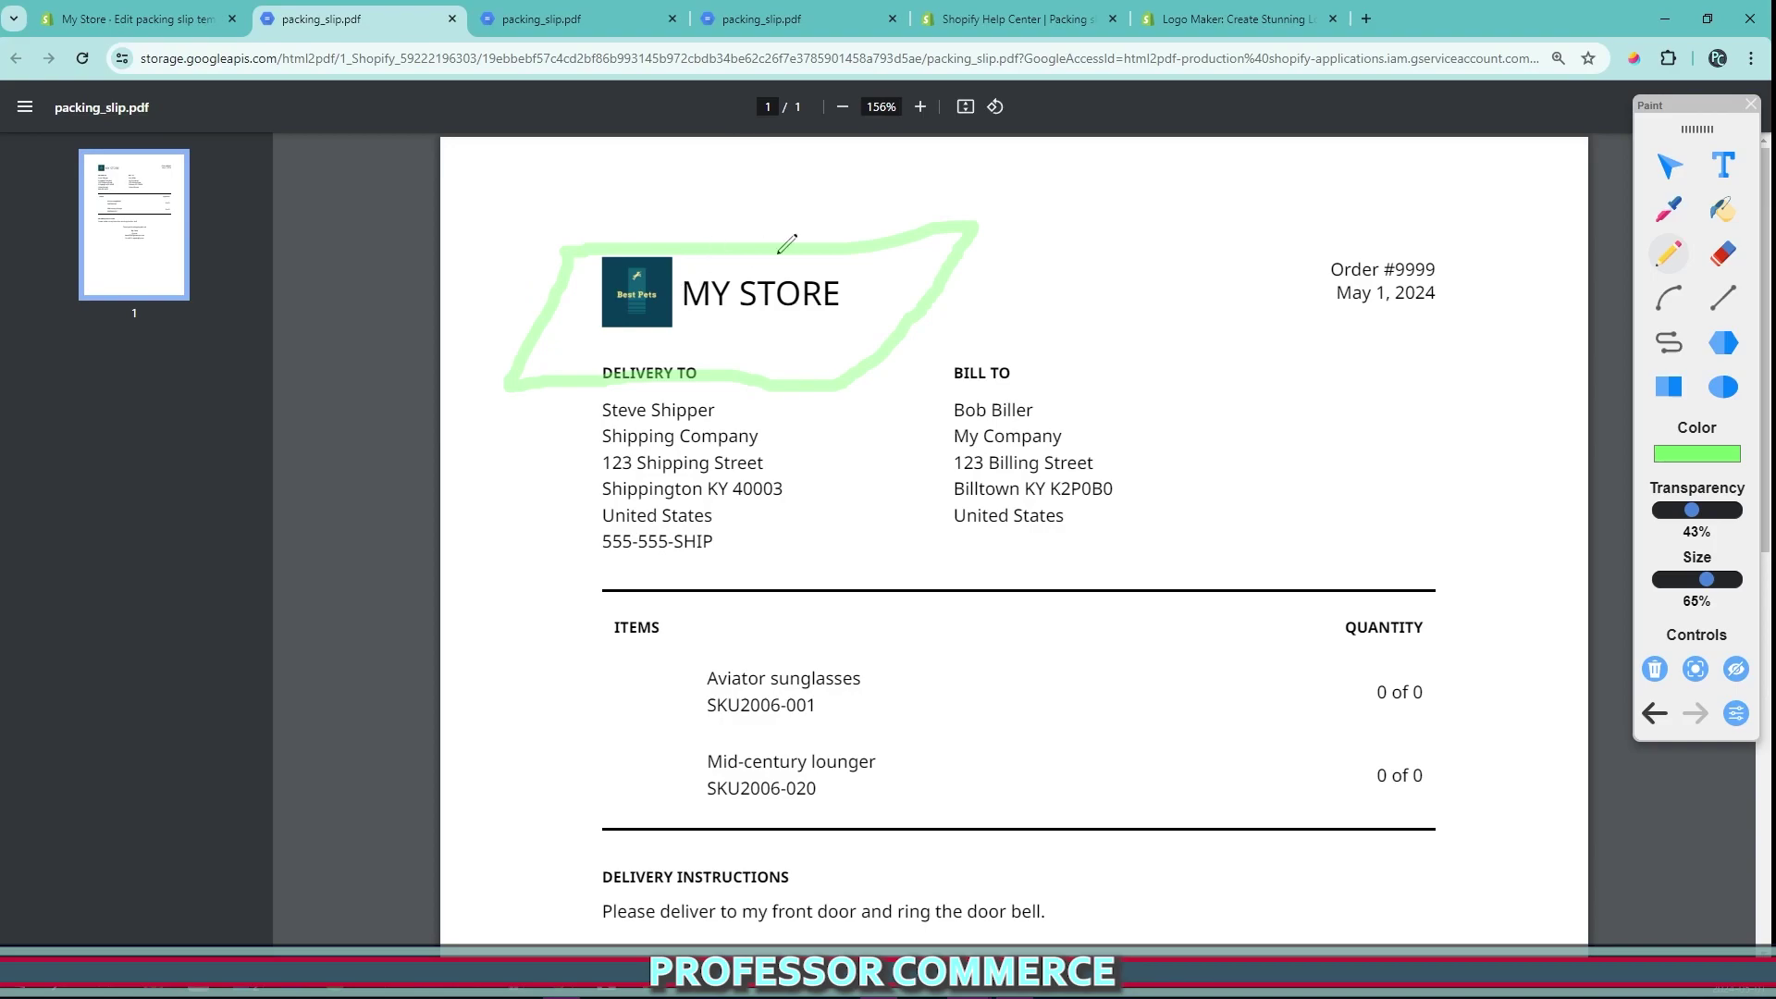
pyautogui.moveTo(874, 248)
pyautogui.mouseDown()
pyautogui.moveTo(599, 222)
pyautogui.moveTo(880, 183)
pyautogui.moveTo(745, 196)
pyautogui.mouseUp()
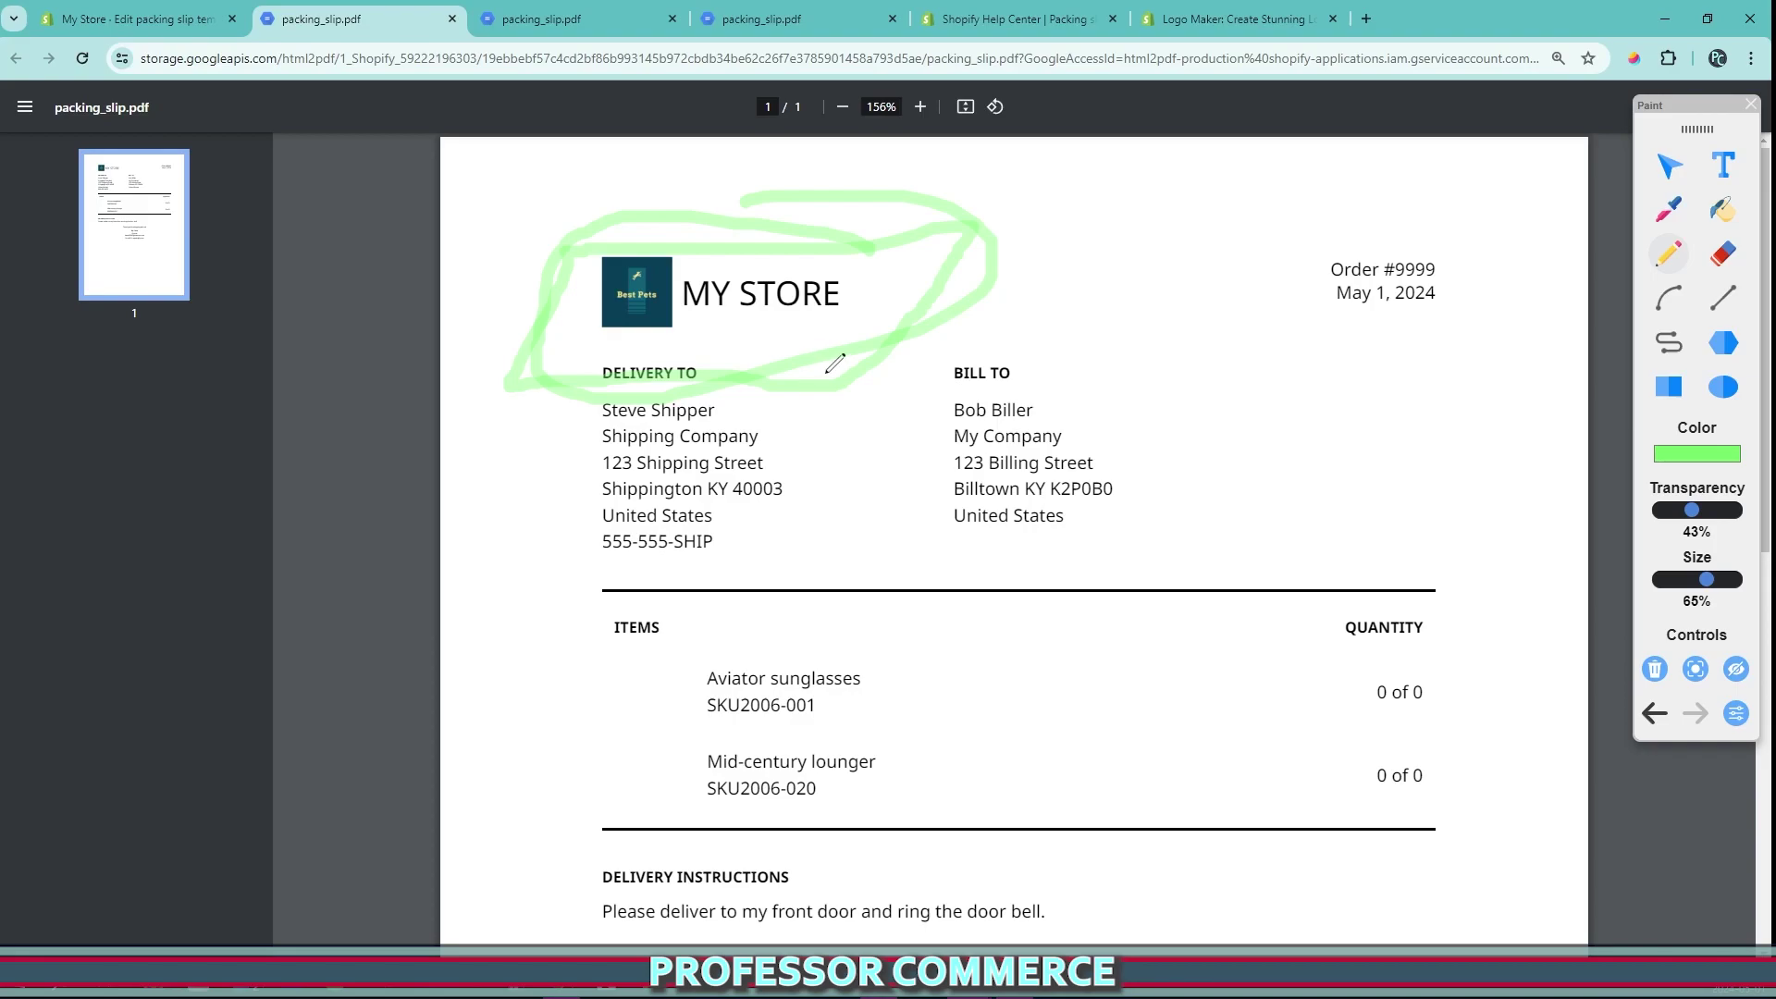
pyautogui.moveTo(507, 192)
pyautogui.mouseDown()
pyautogui.moveTo(833, 200)
pyautogui.moveTo(1143, 536)
pyautogui.moveTo(1149, 712)
pyautogui.moveTo(772, 840)
pyautogui.mouseUp()
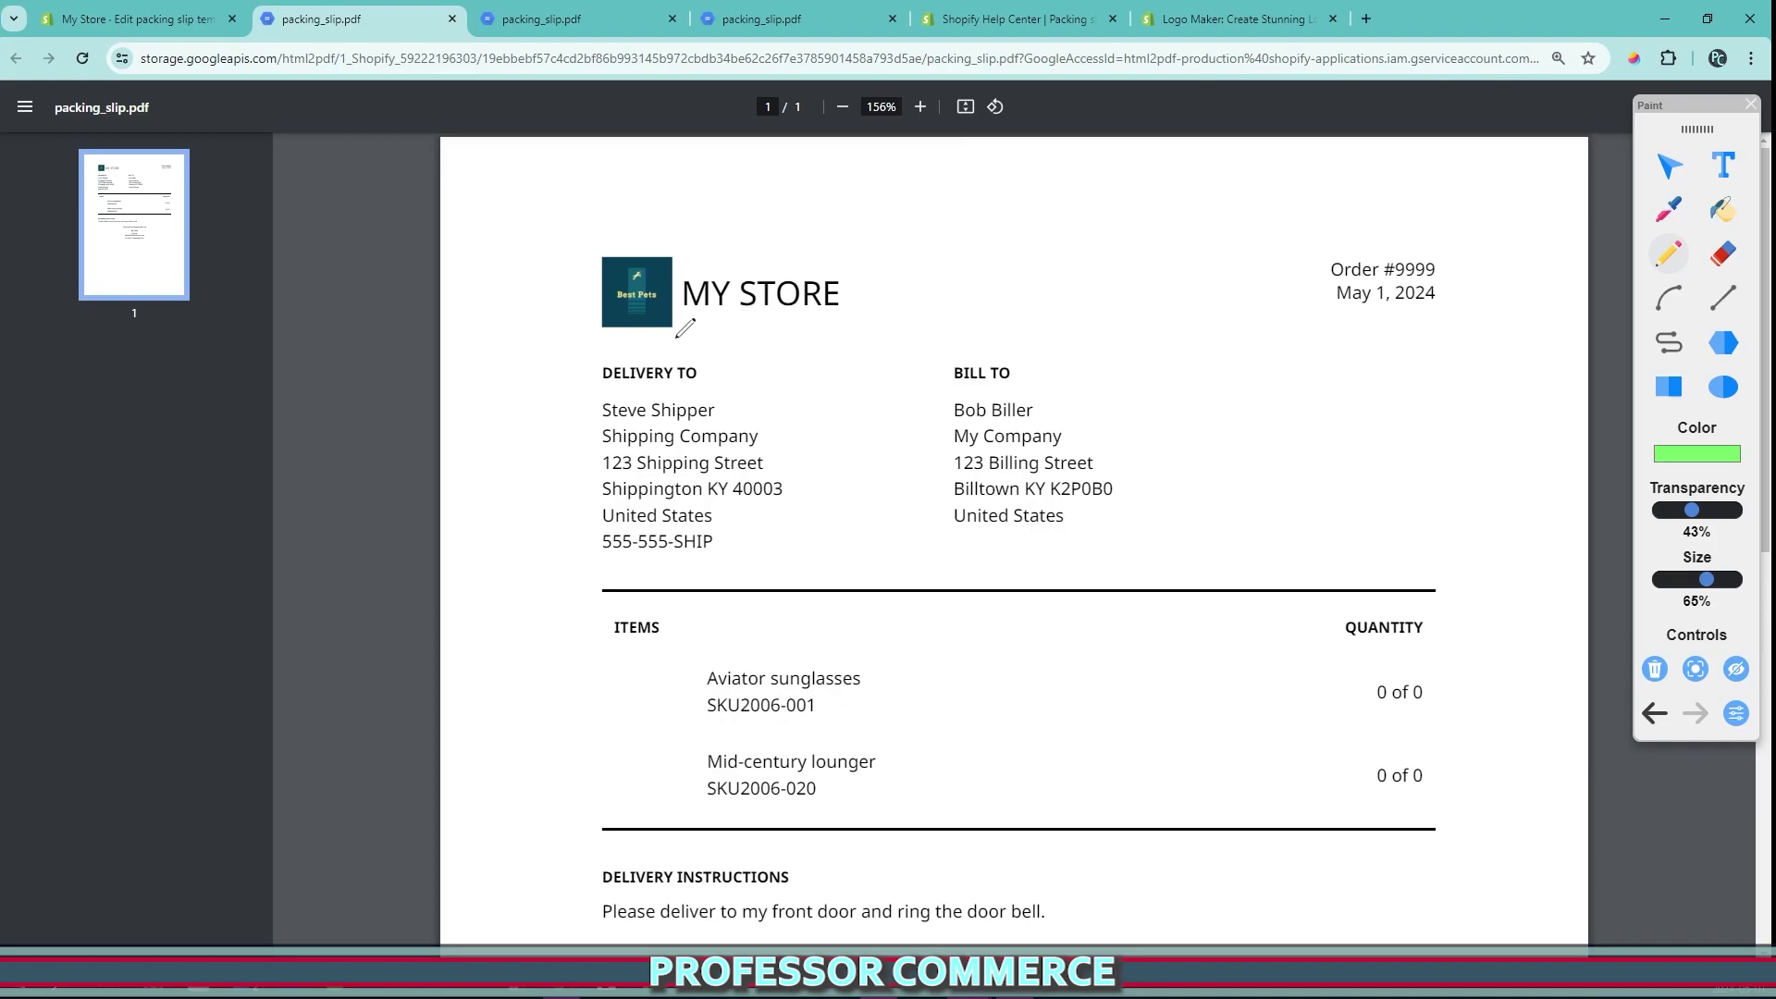
pyautogui.moveTo(586, 352)
pyautogui.mouseDown()
pyautogui.moveTo(837, 350)
pyautogui.moveTo(512, 281)
pyautogui.moveTo(610, 350)
pyautogui.mouseUp()
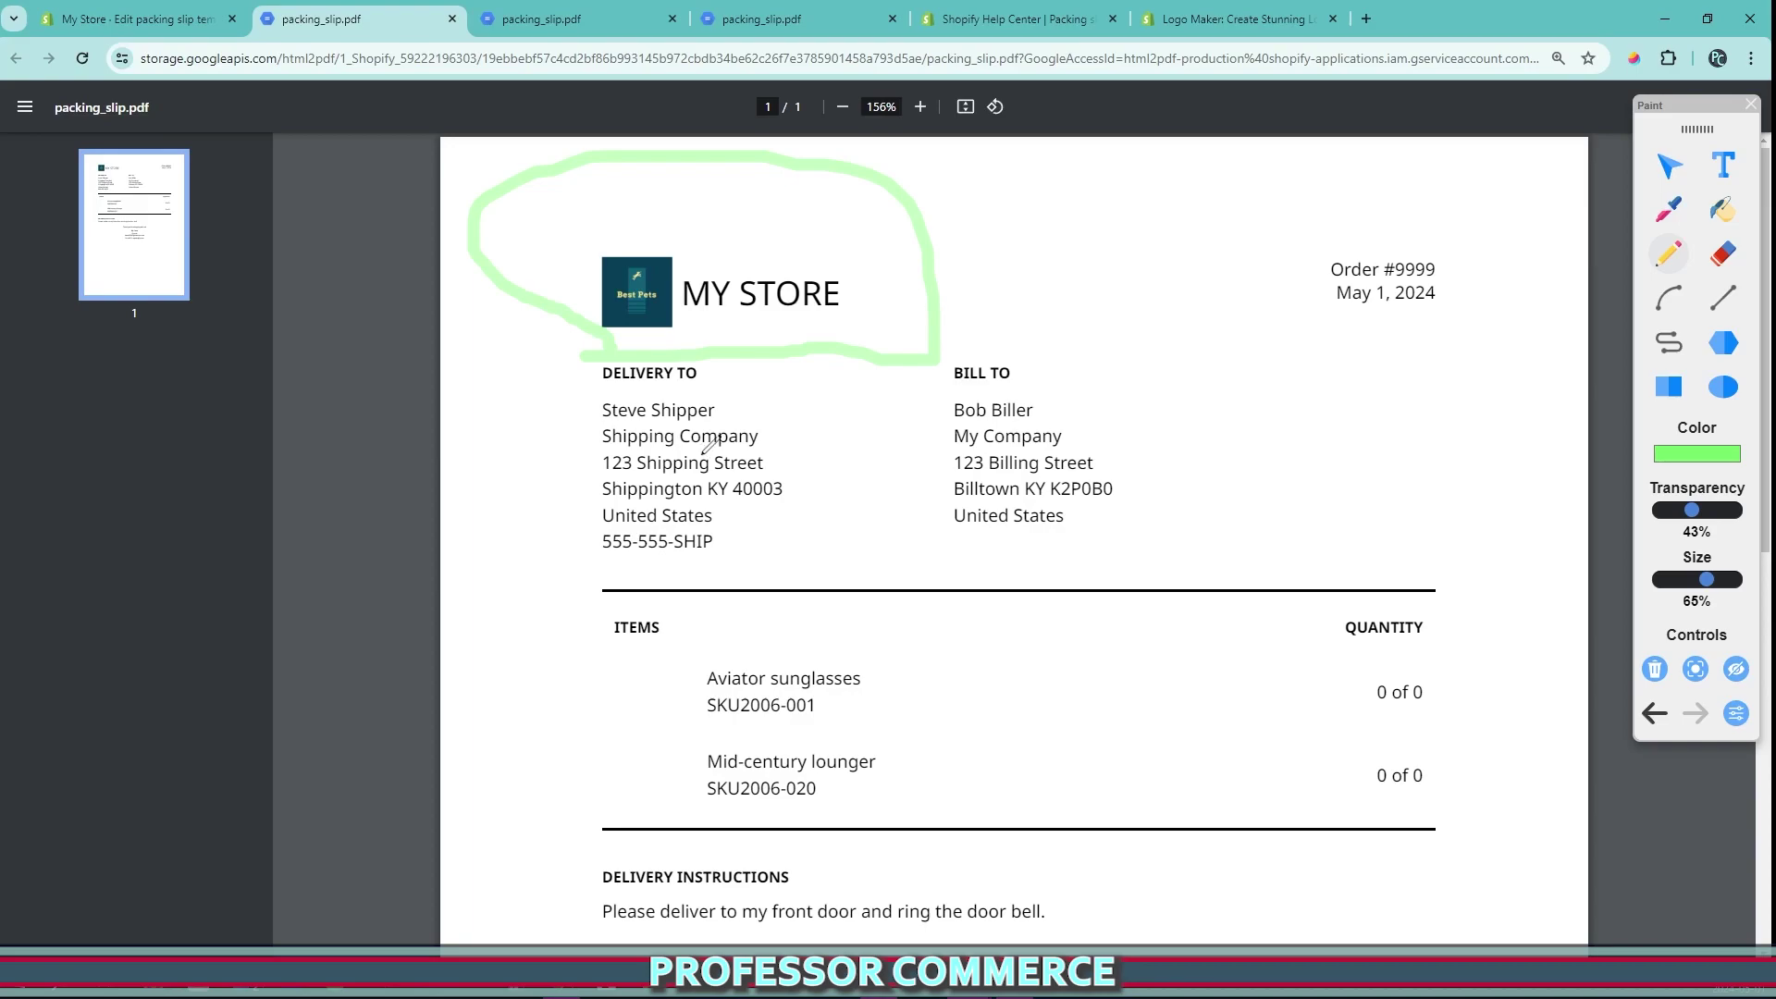
pyautogui.click(139, 19)
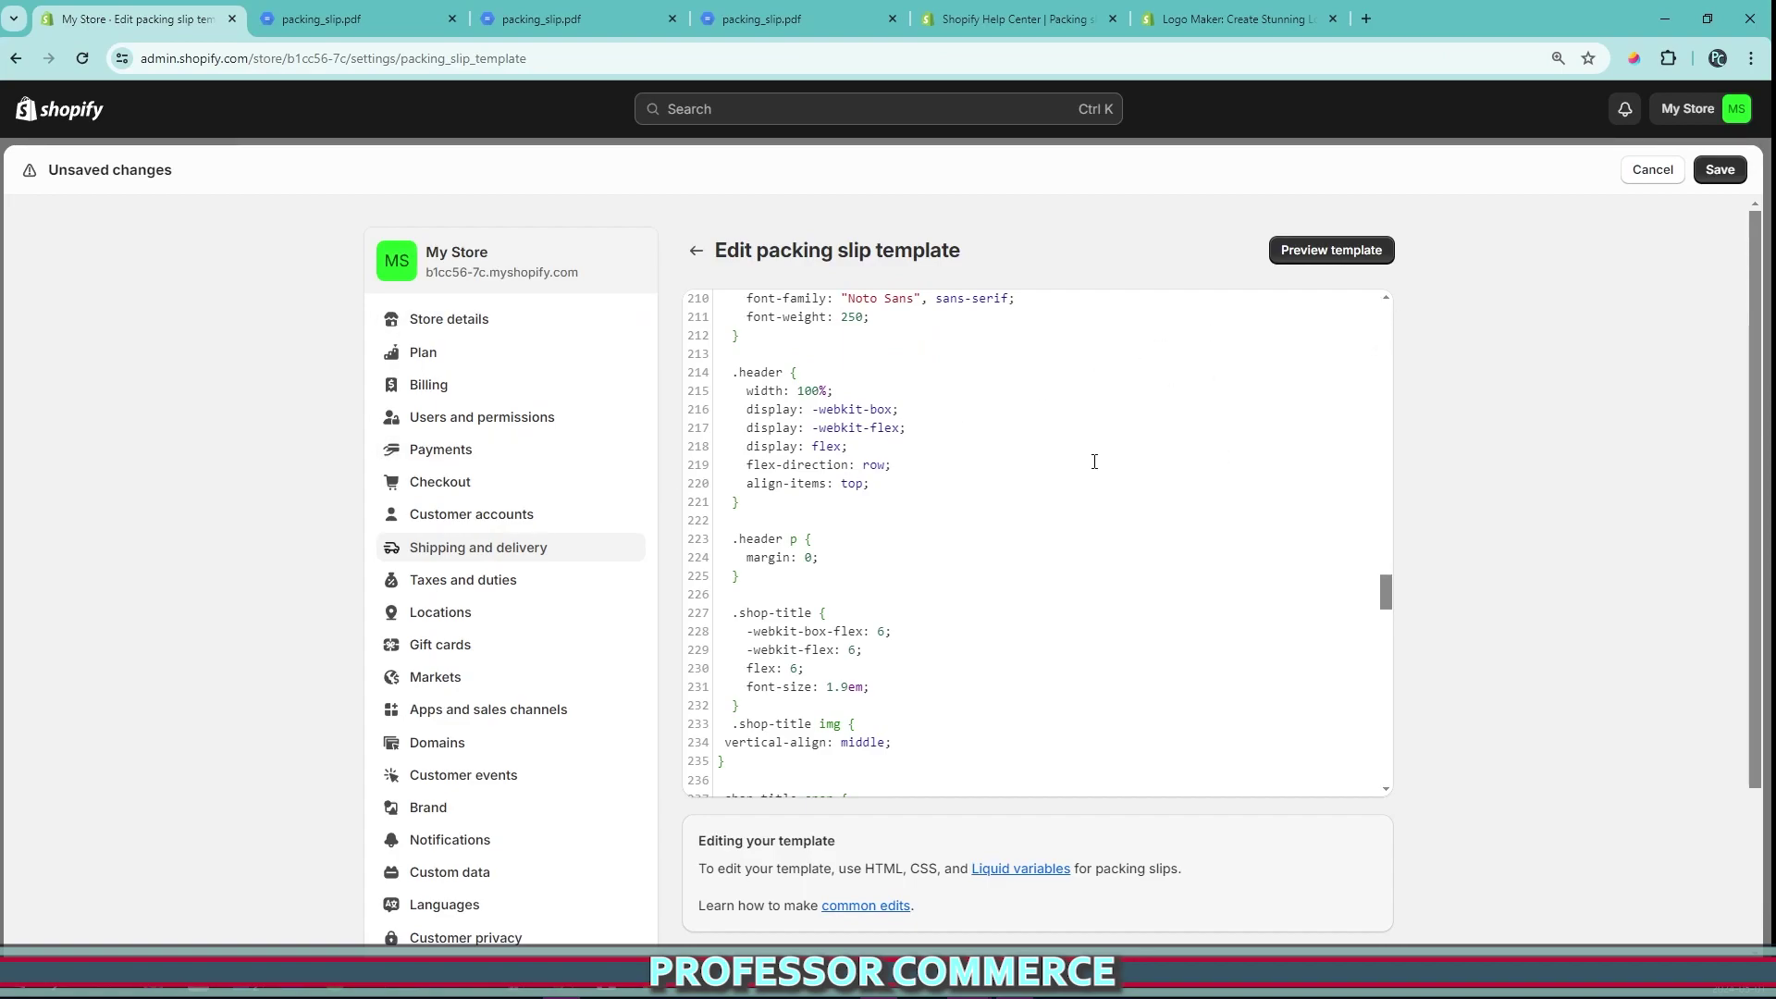
pyautogui.scroll(-3, 1003, 472)
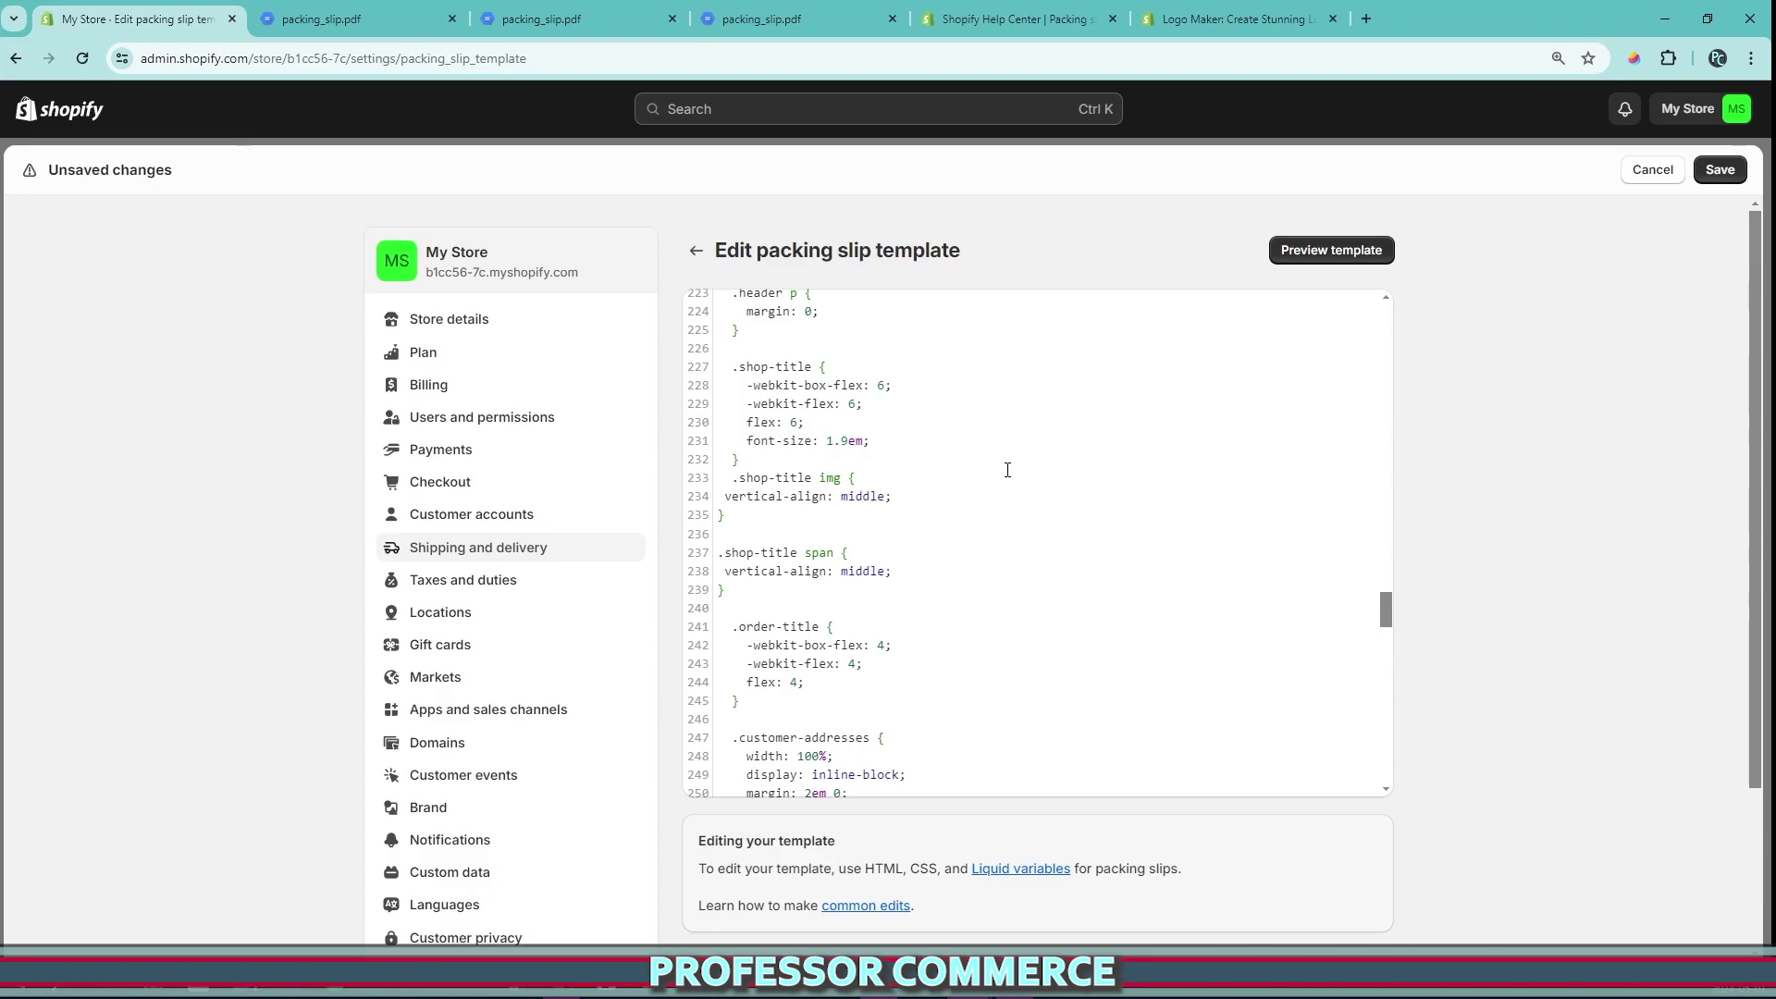
pyautogui.scroll(-3, 1007, 470)
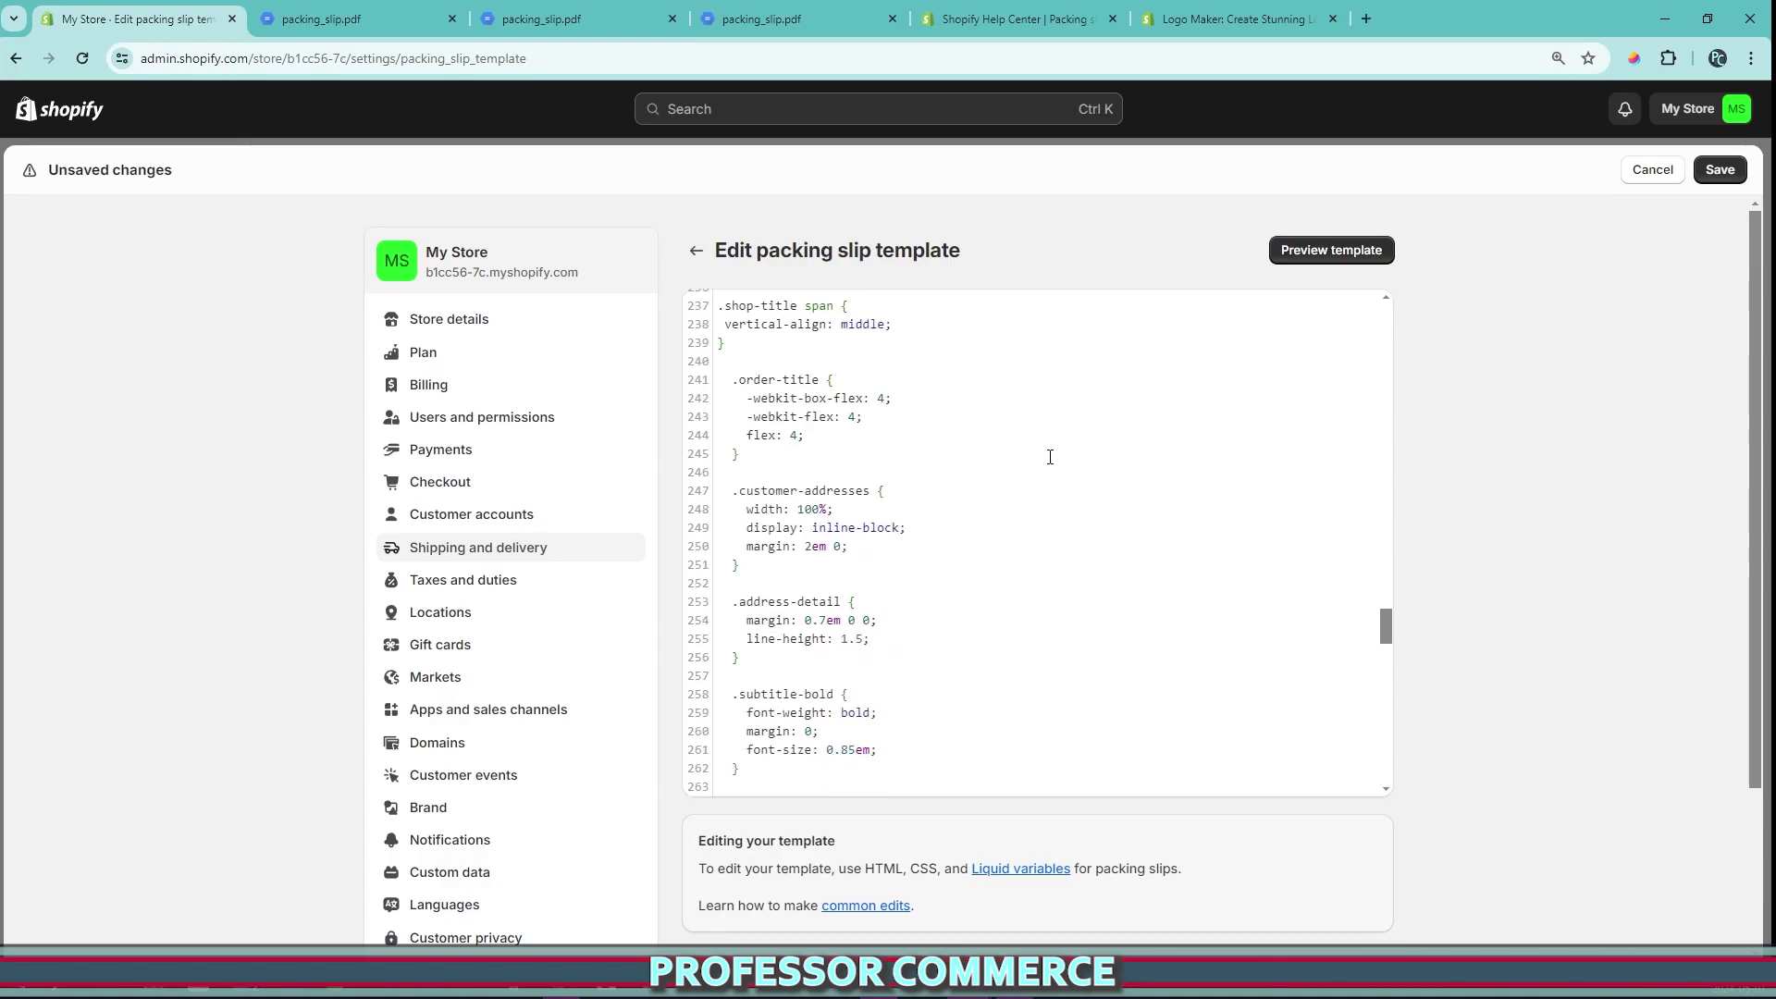
pyautogui.scroll(12, 1050, 457)
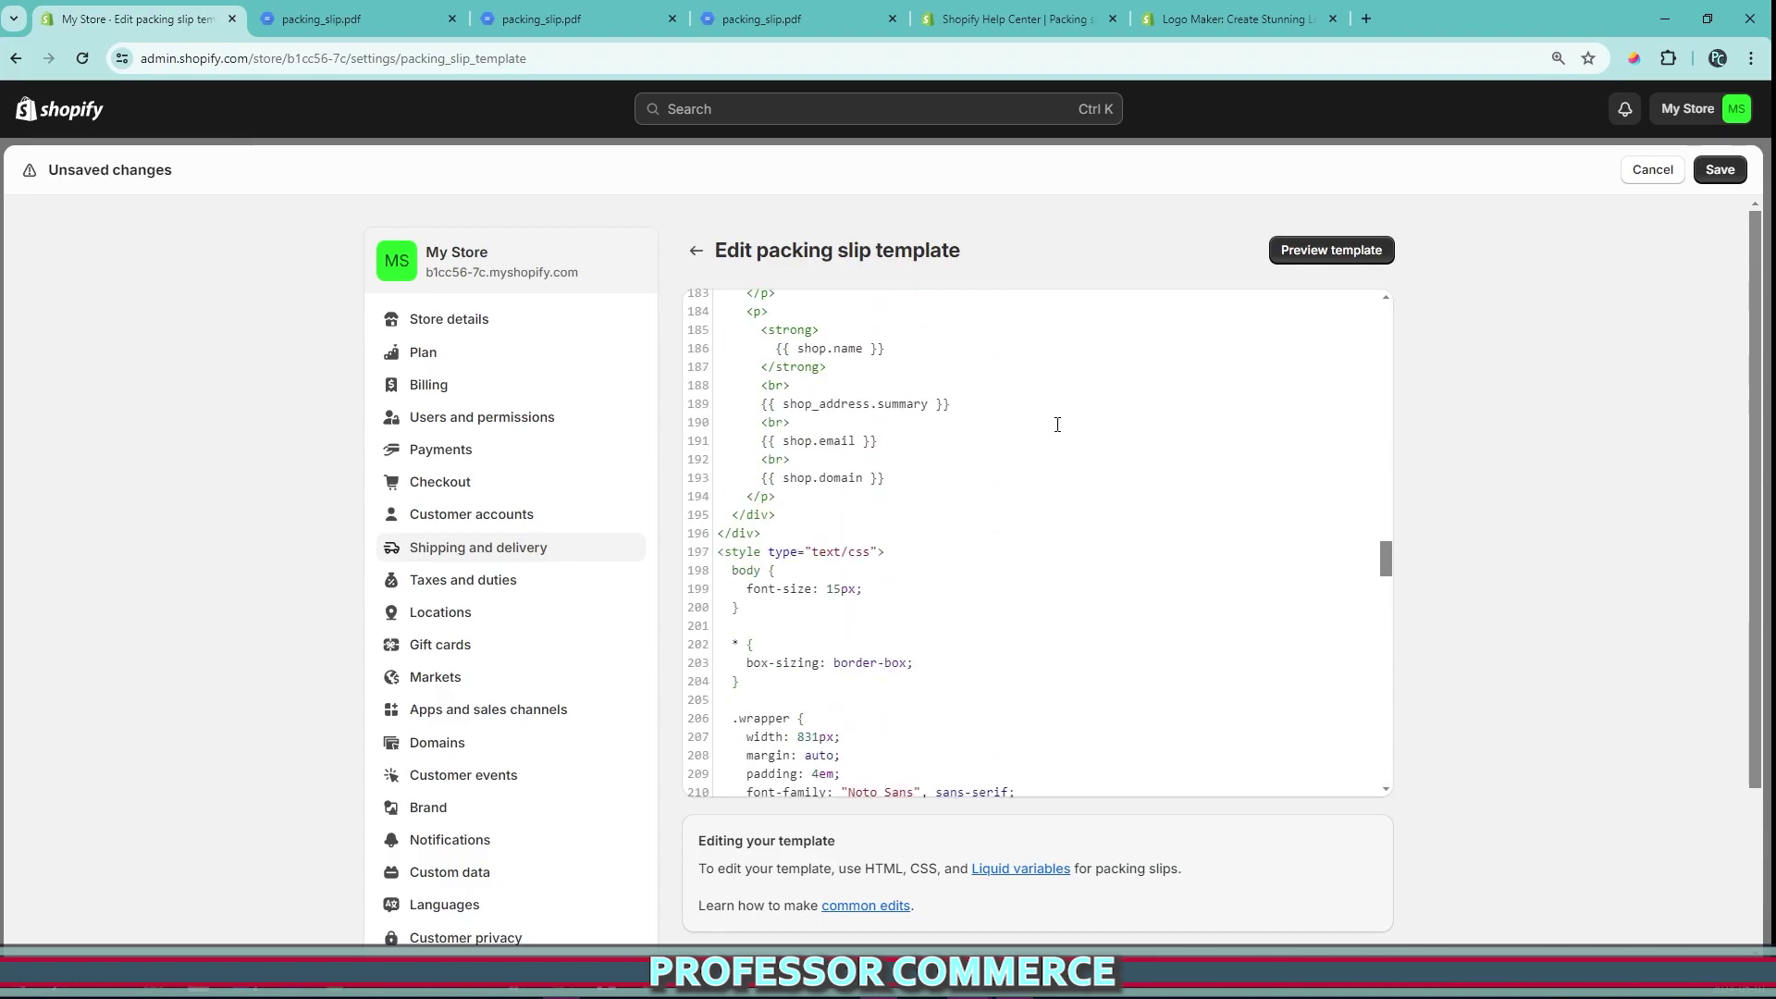
pyautogui.scroll(3, 912, 559)
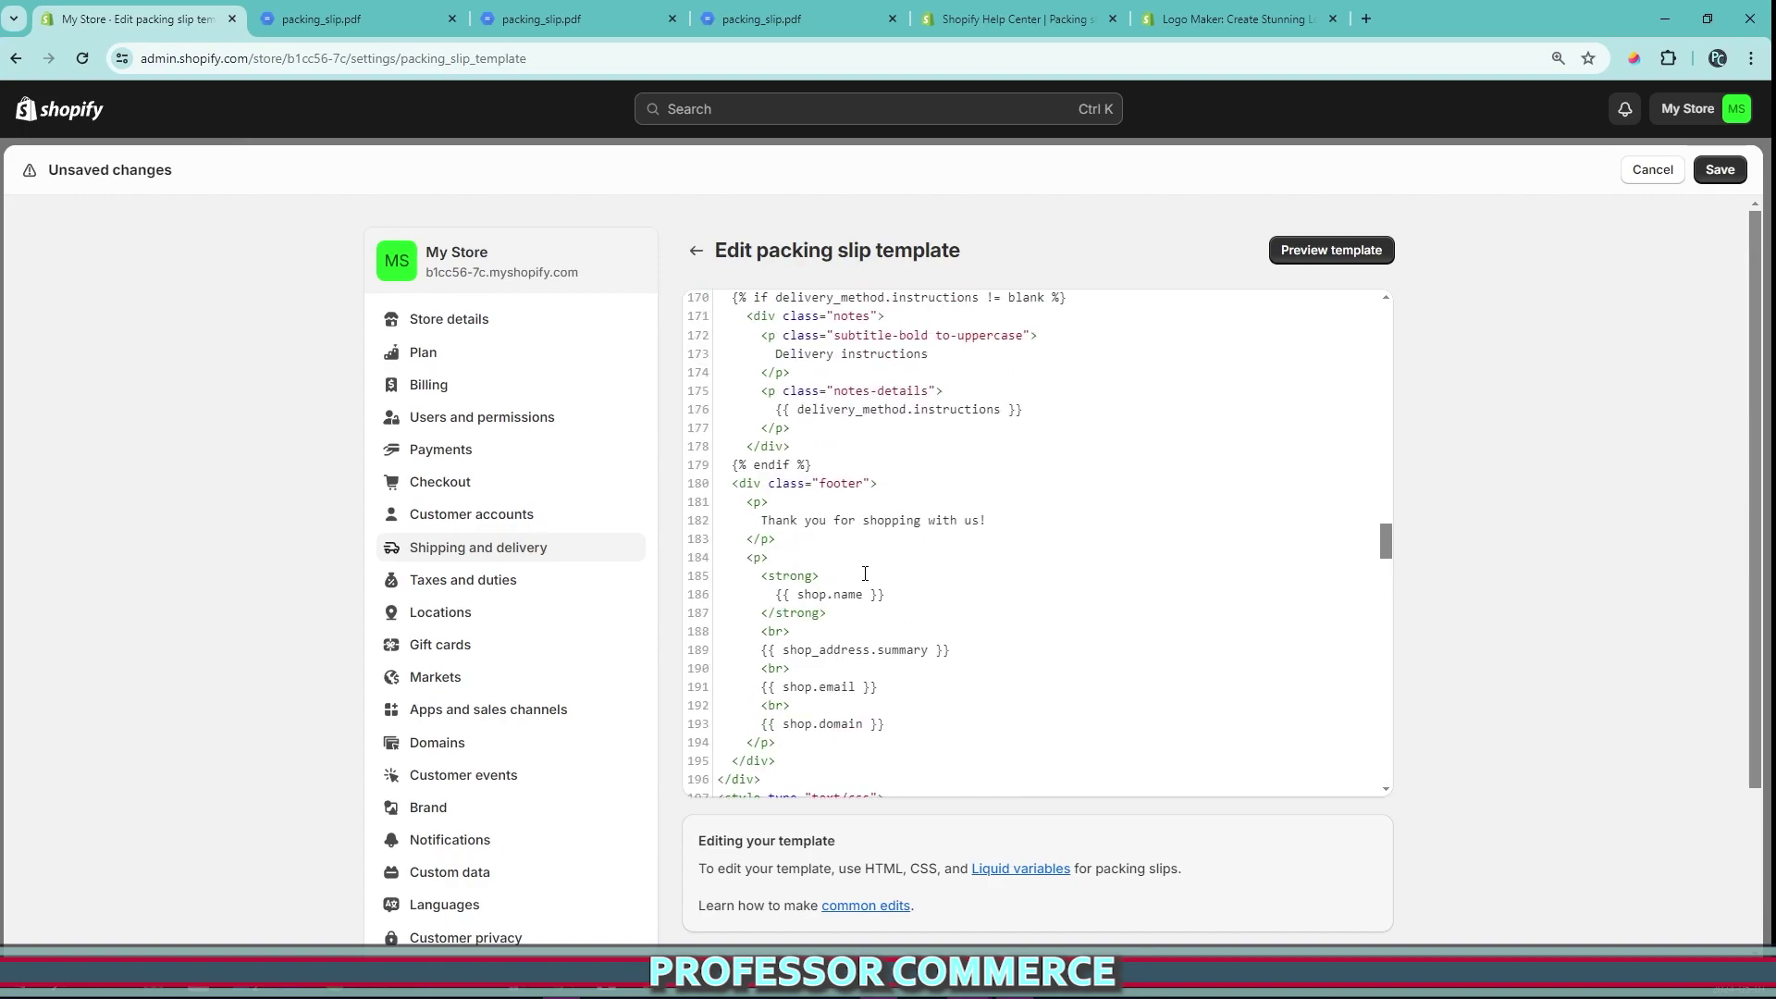
pyautogui.scroll(3, 864, 574)
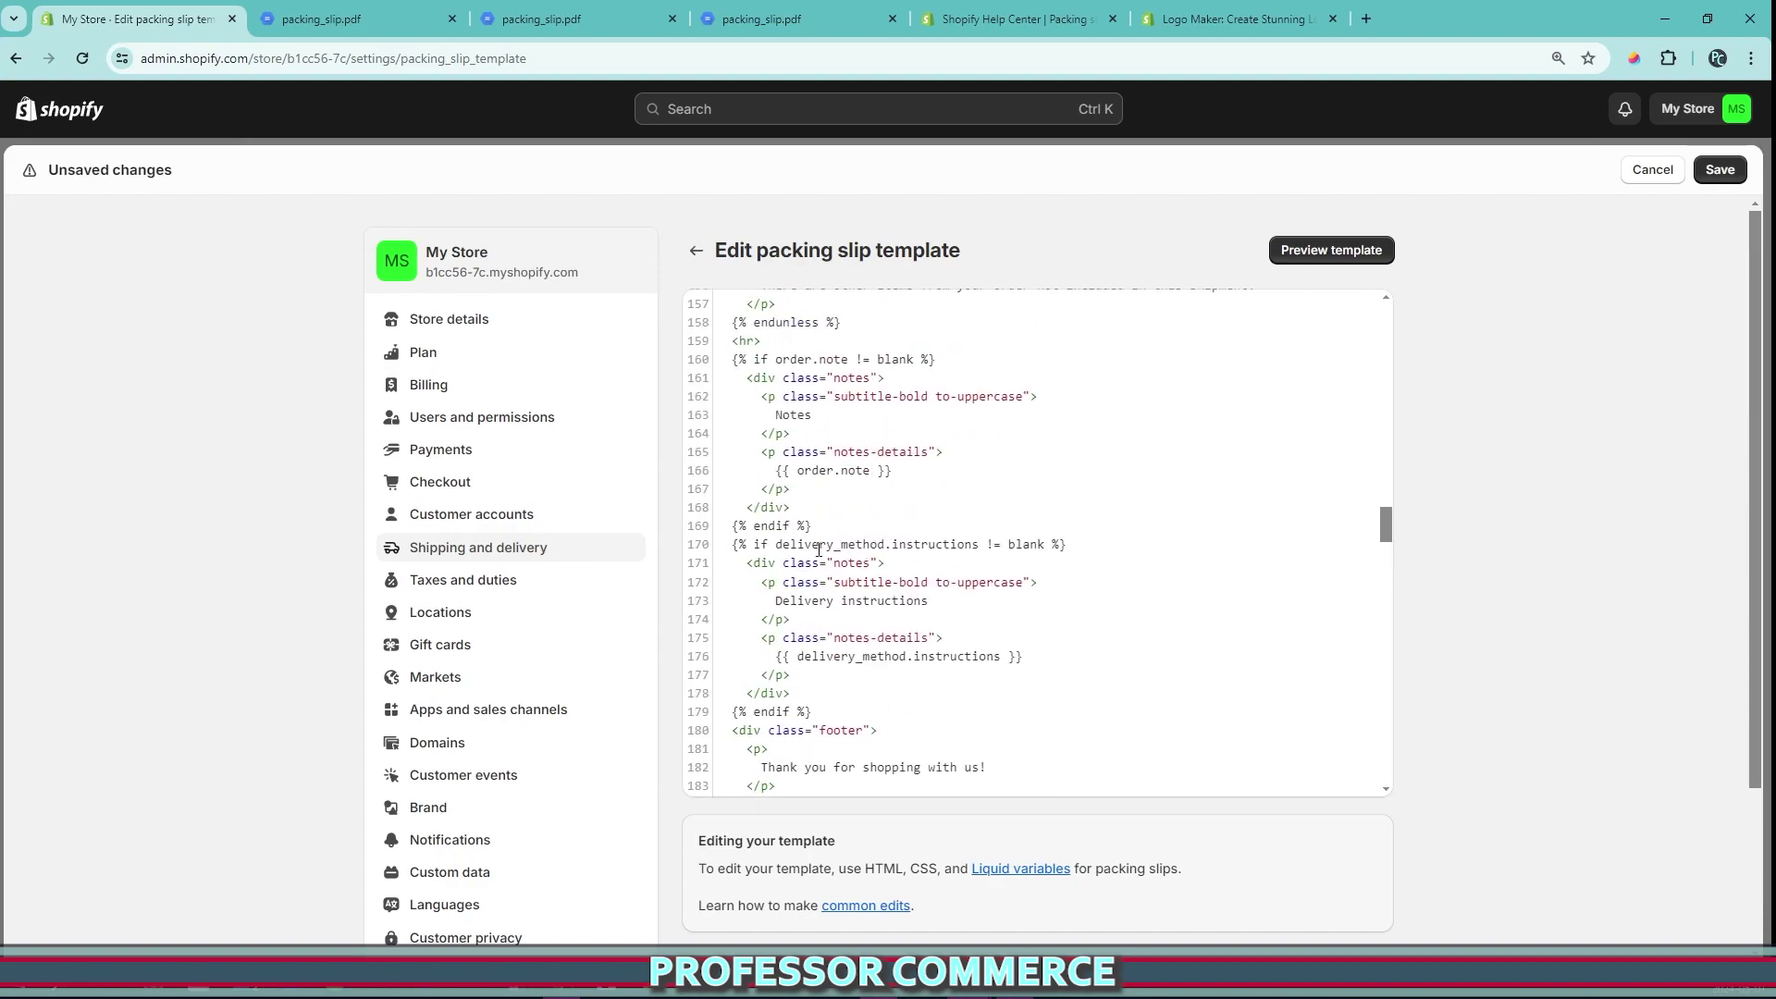
pyautogui.scroll(6, 832, 559)
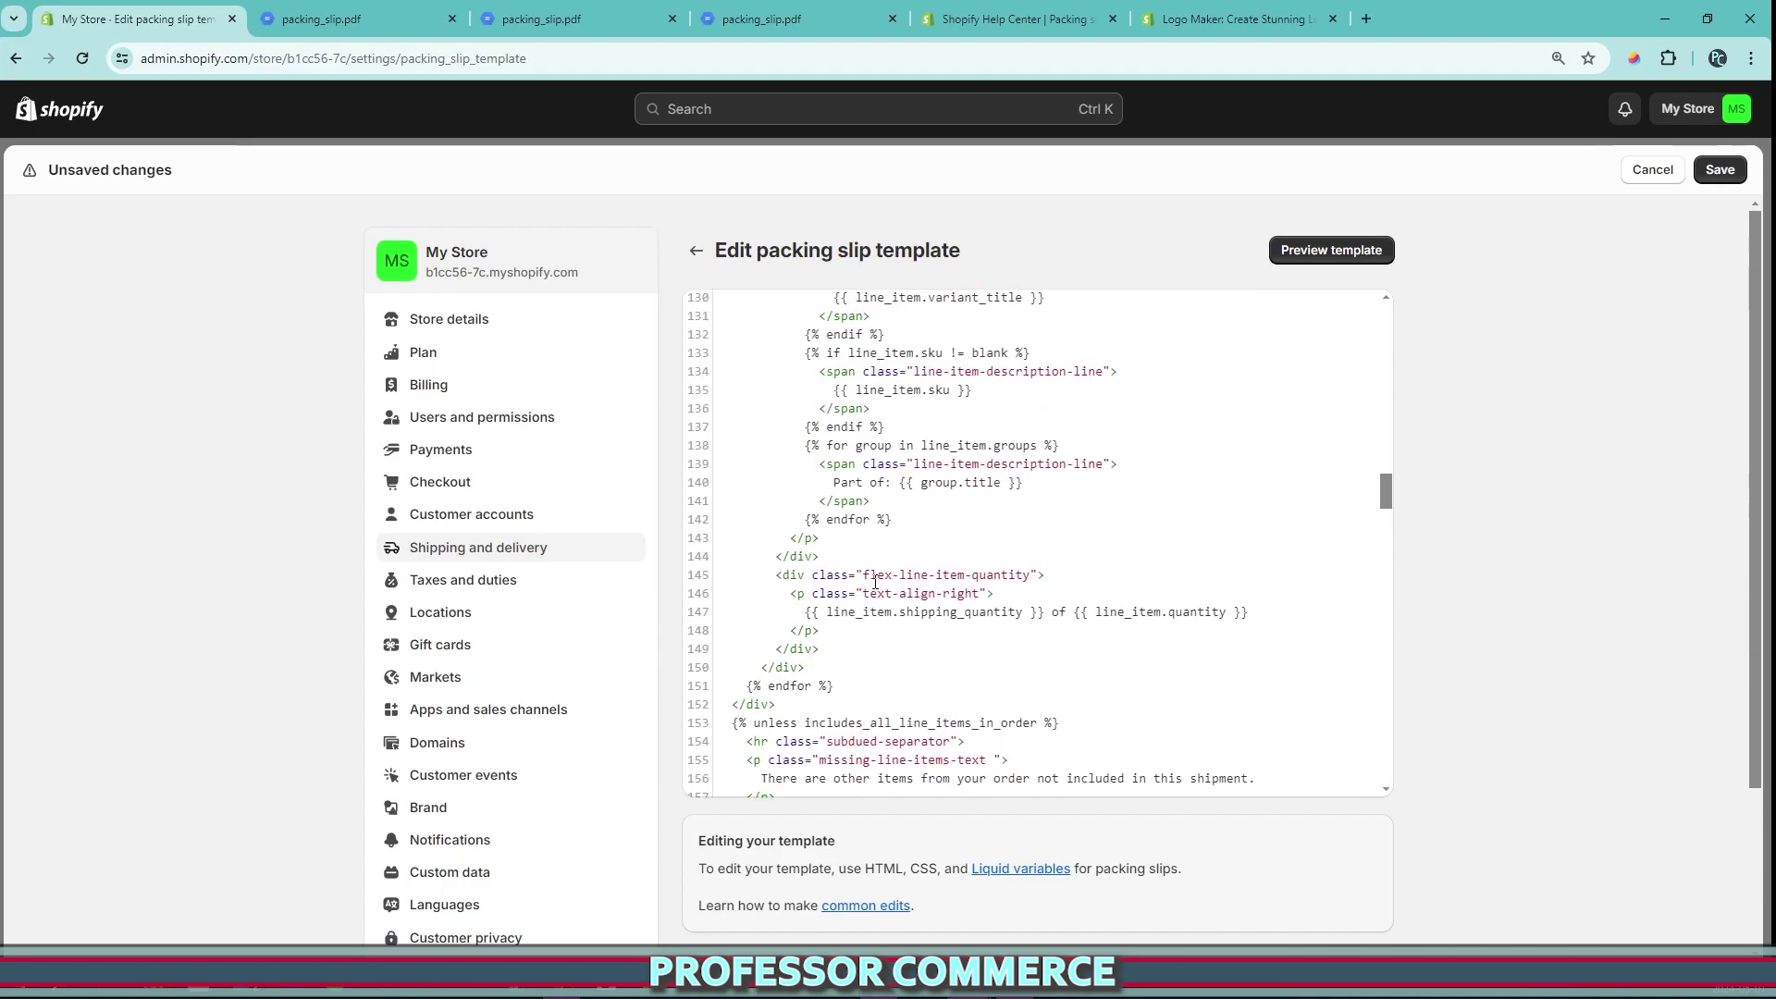
pyautogui.scroll(3, 875, 583)
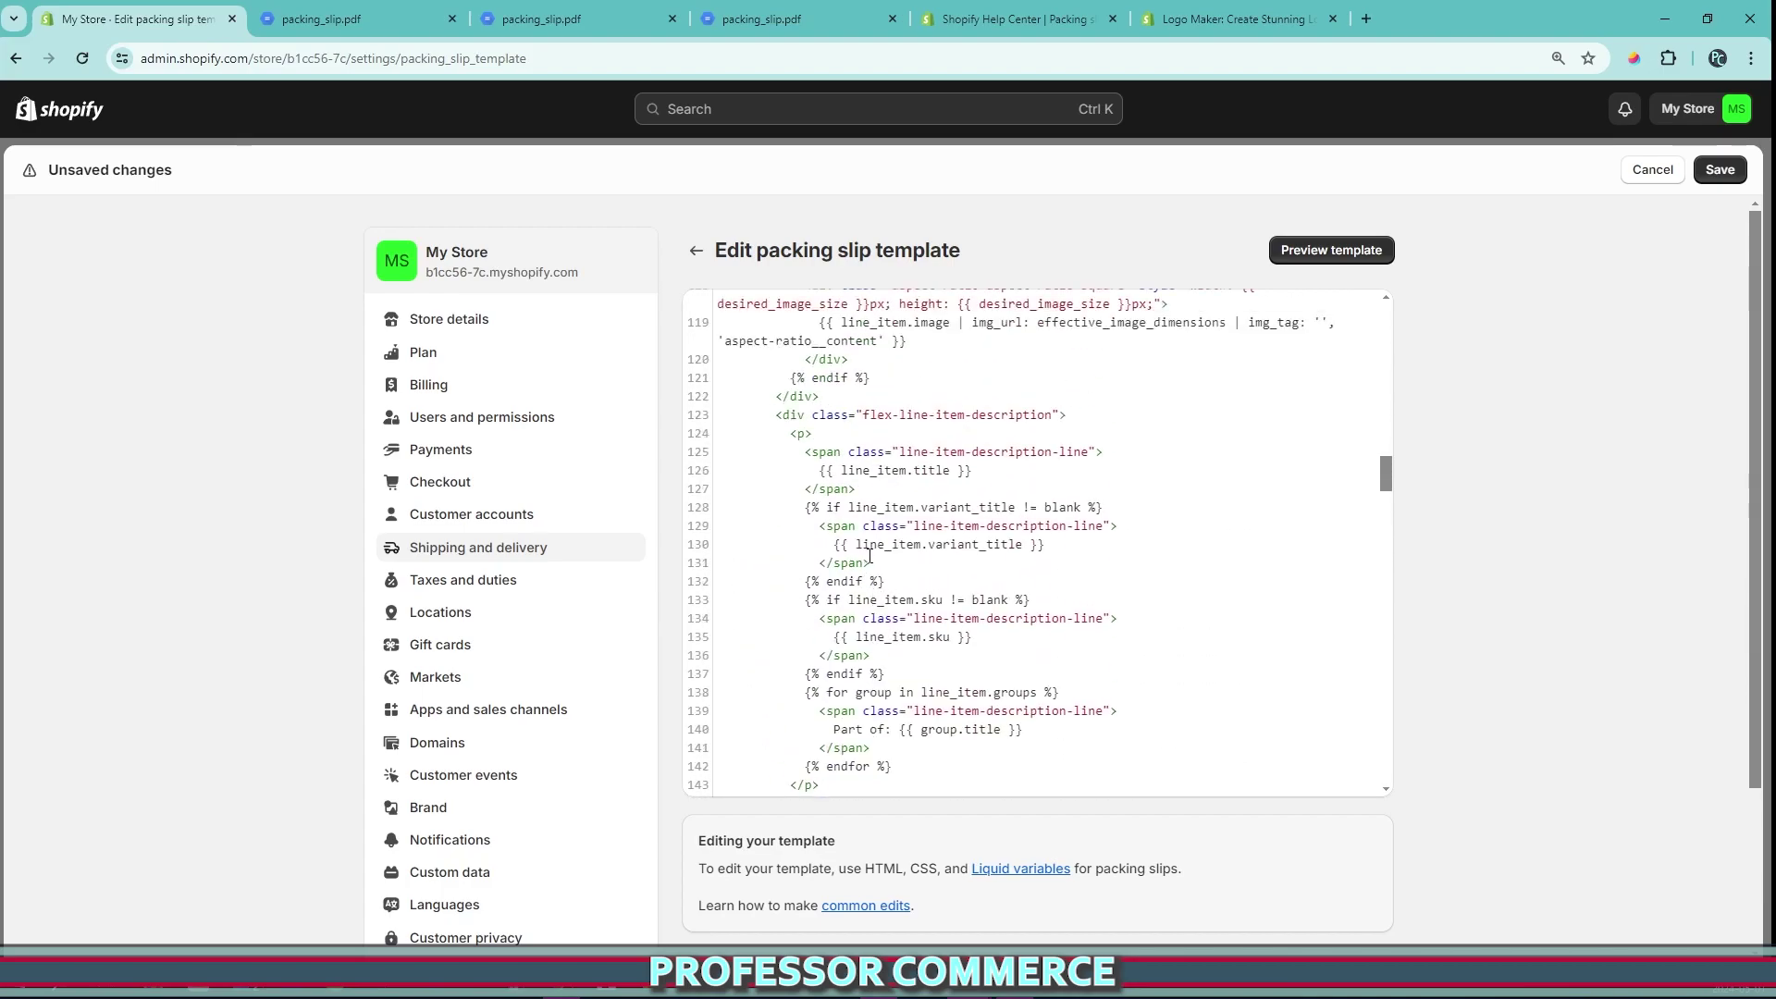
pyautogui.scroll(6, 869, 555)
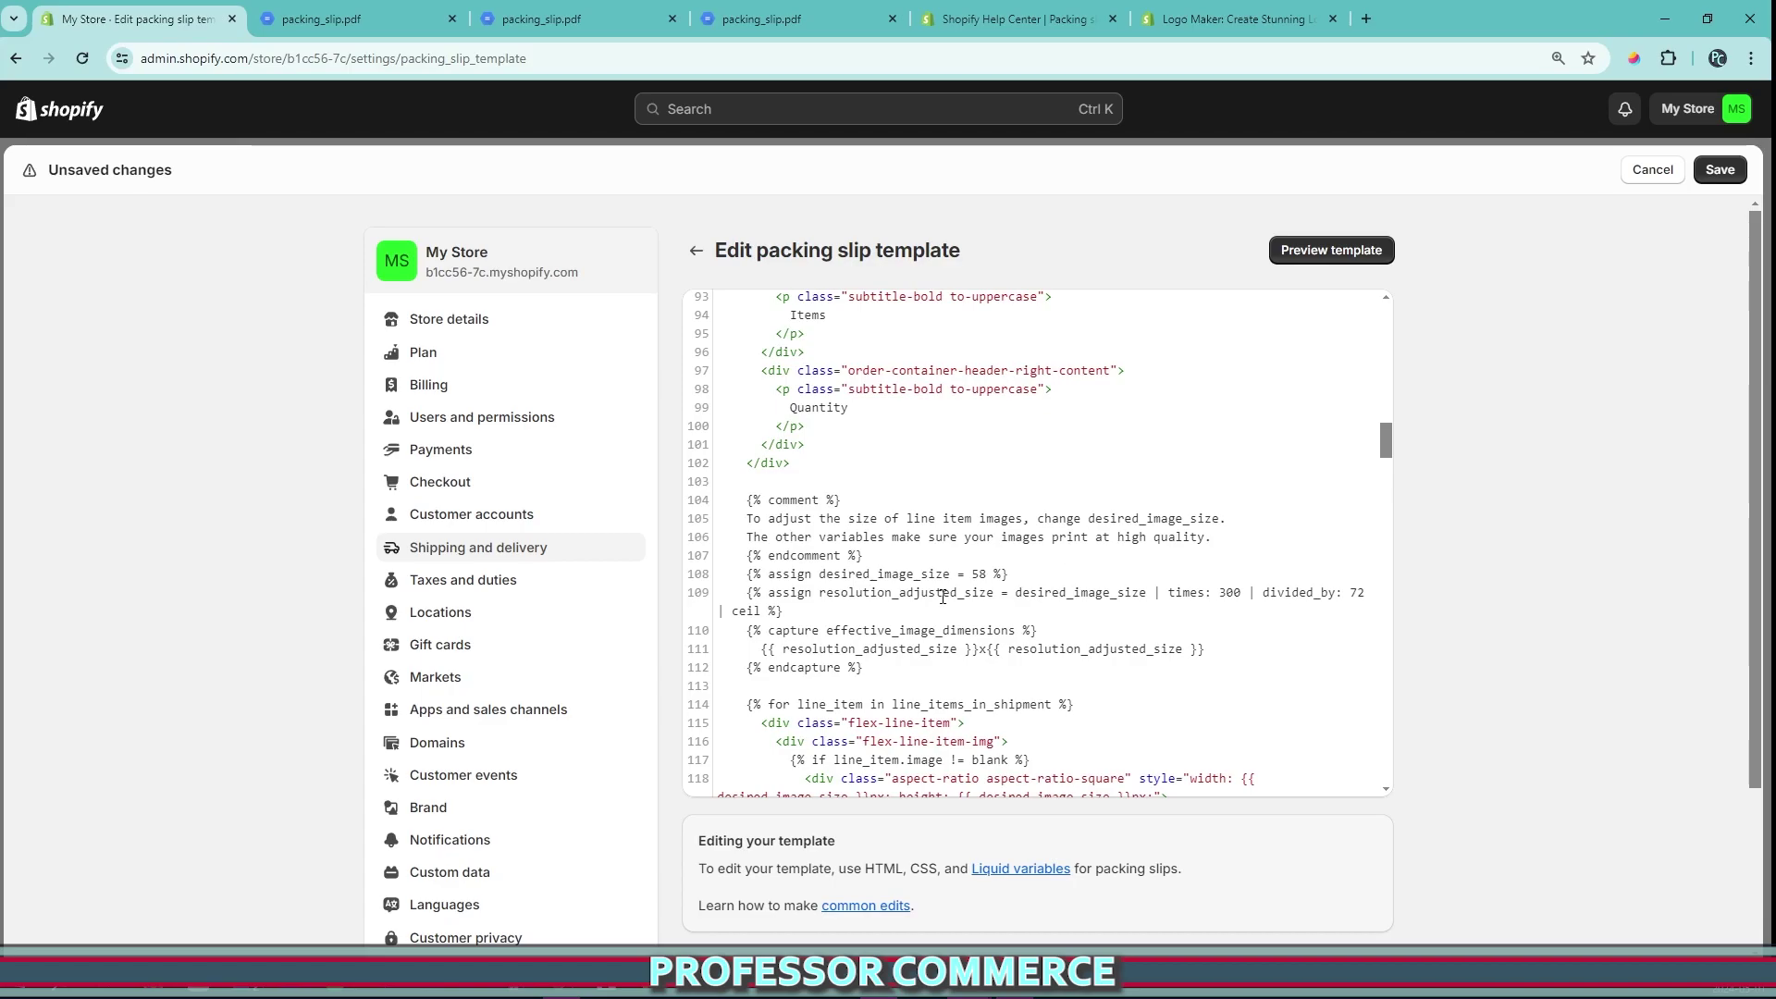
pyautogui.scroll(10, 943, 597)
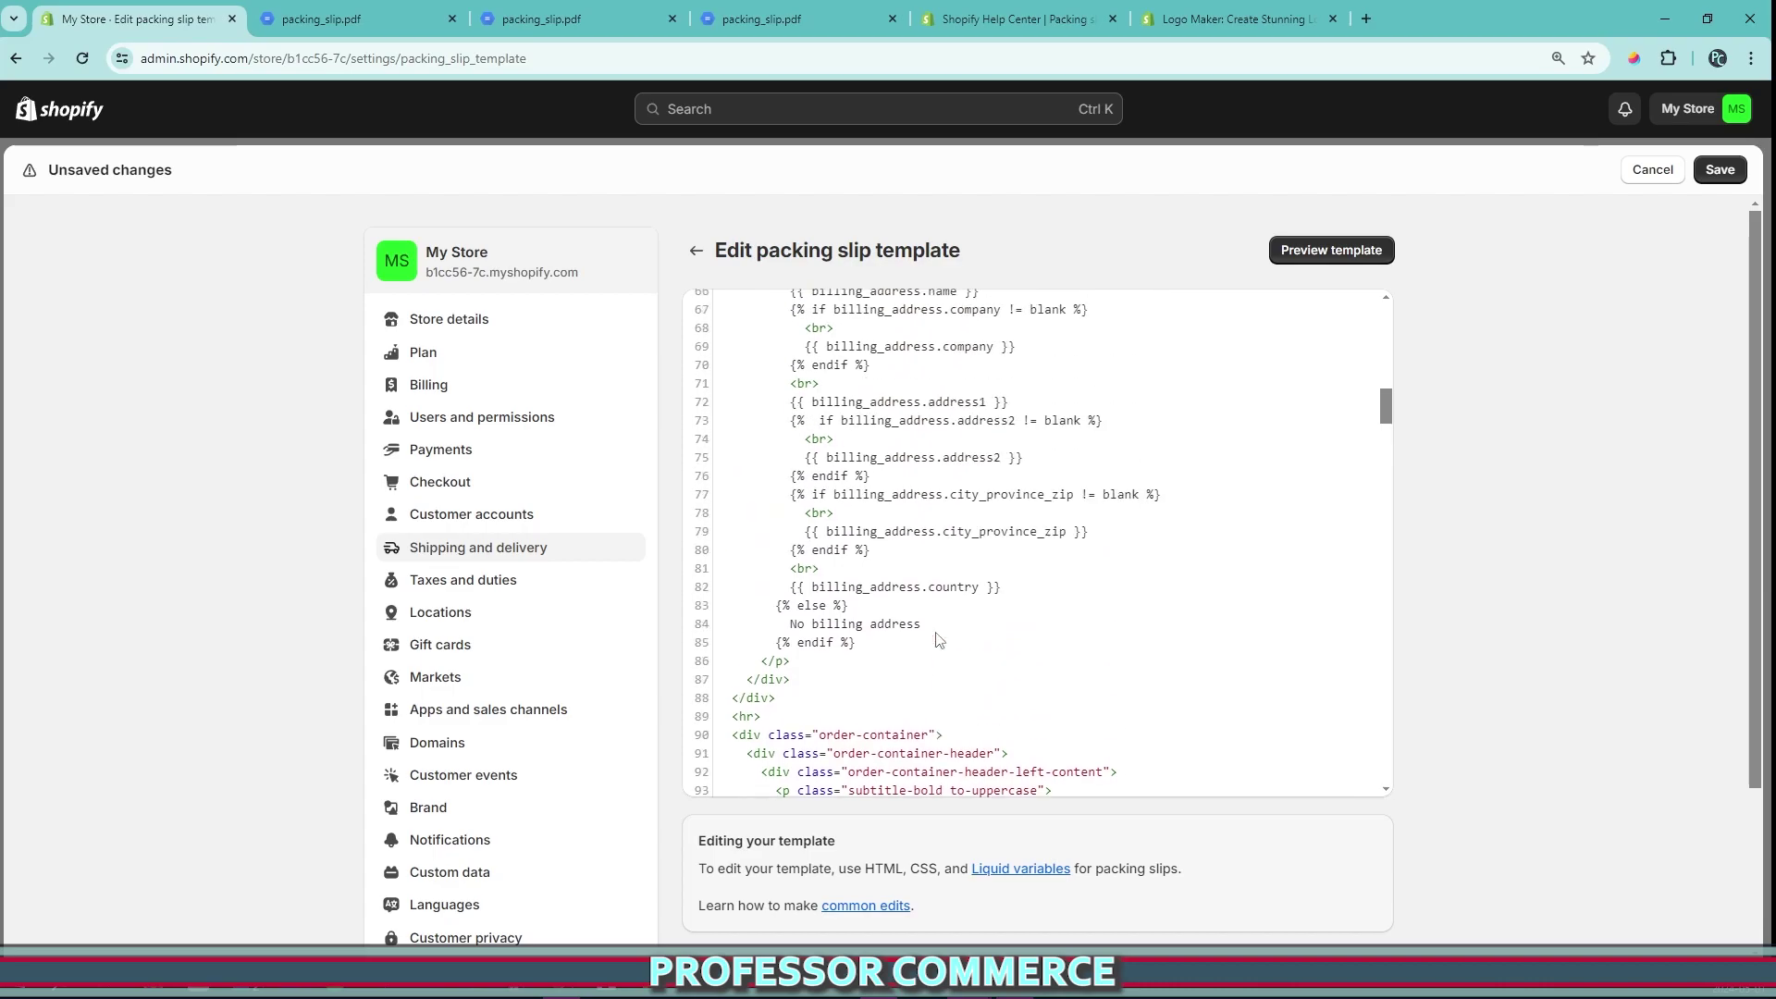
pyautogui.scroll(8, 952, 630)
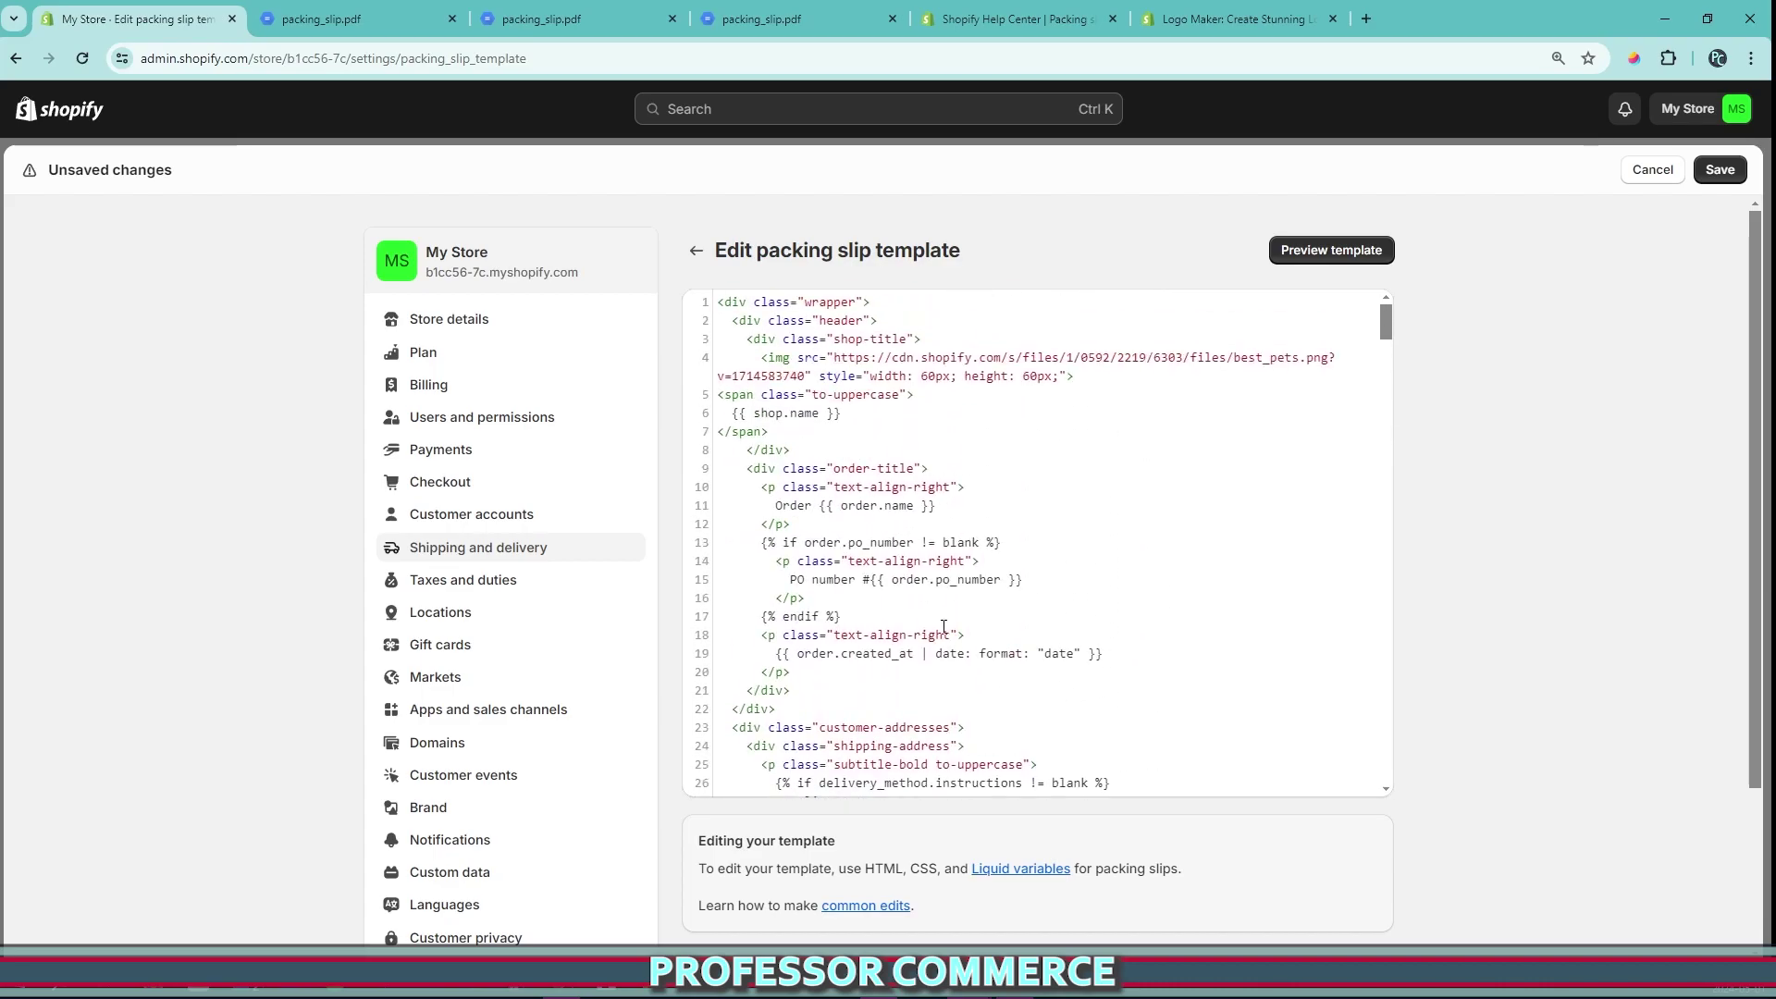
pyautogui.scroll(-18, 911, 592)
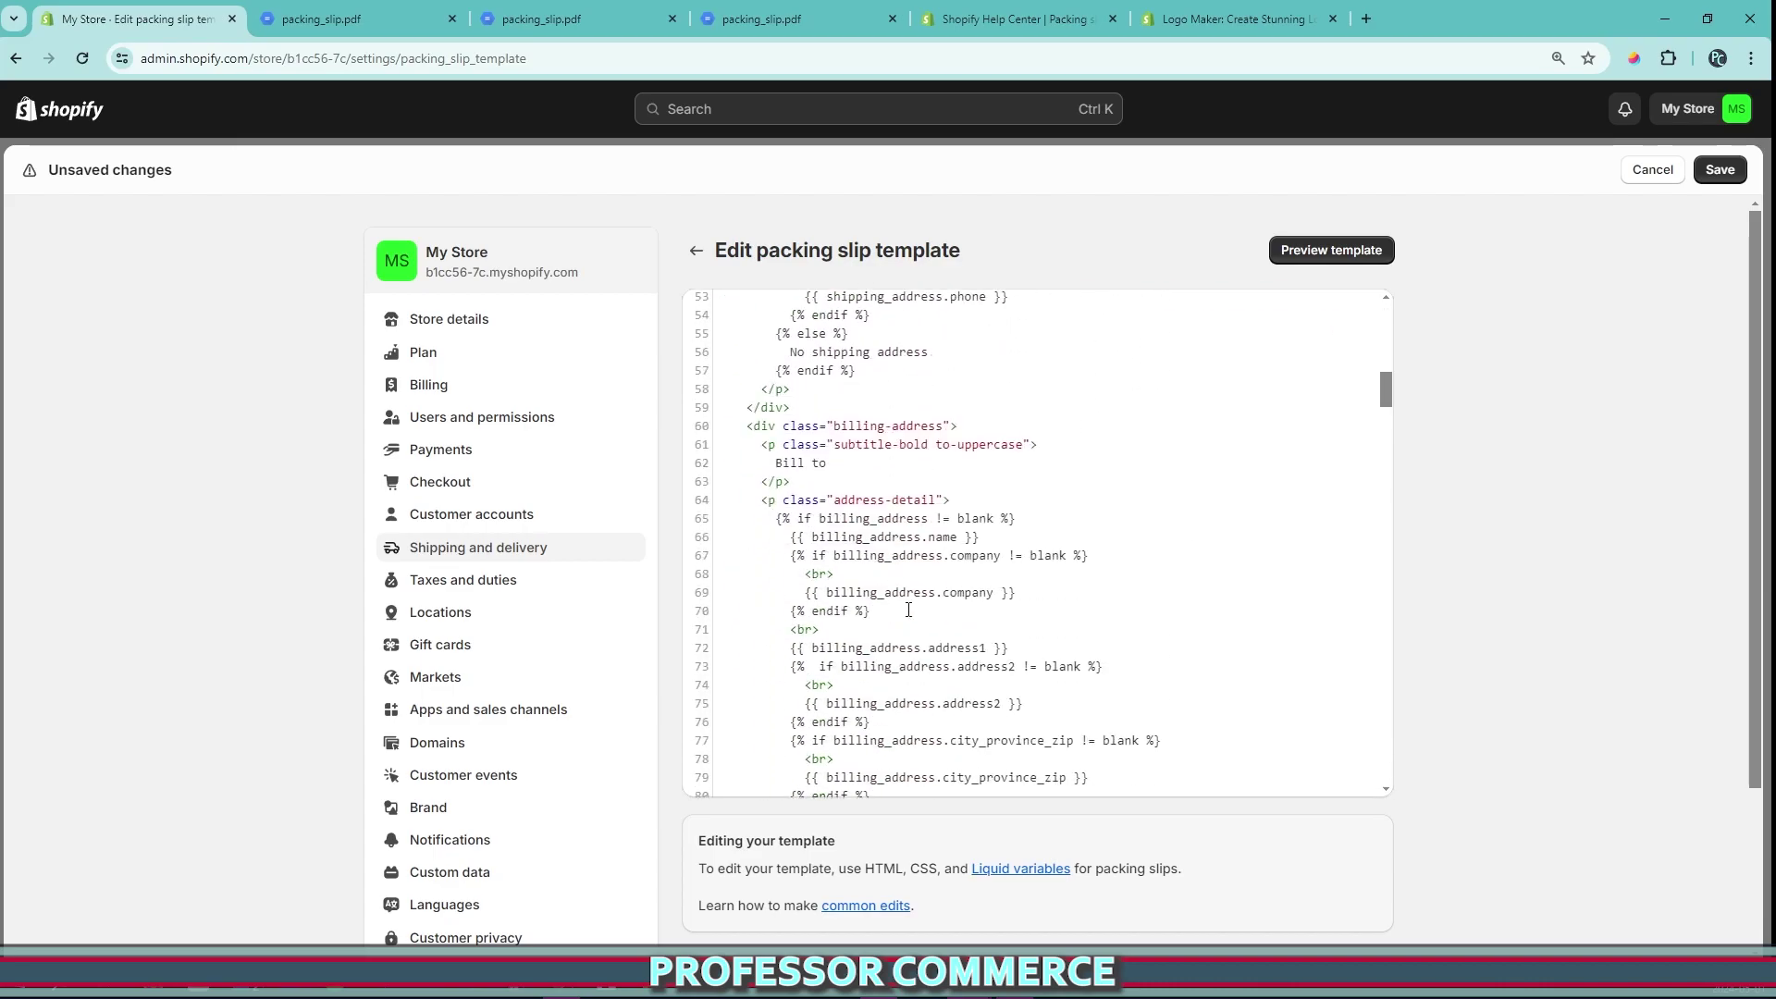
pyautogui.scroll(-5, 951, 613)
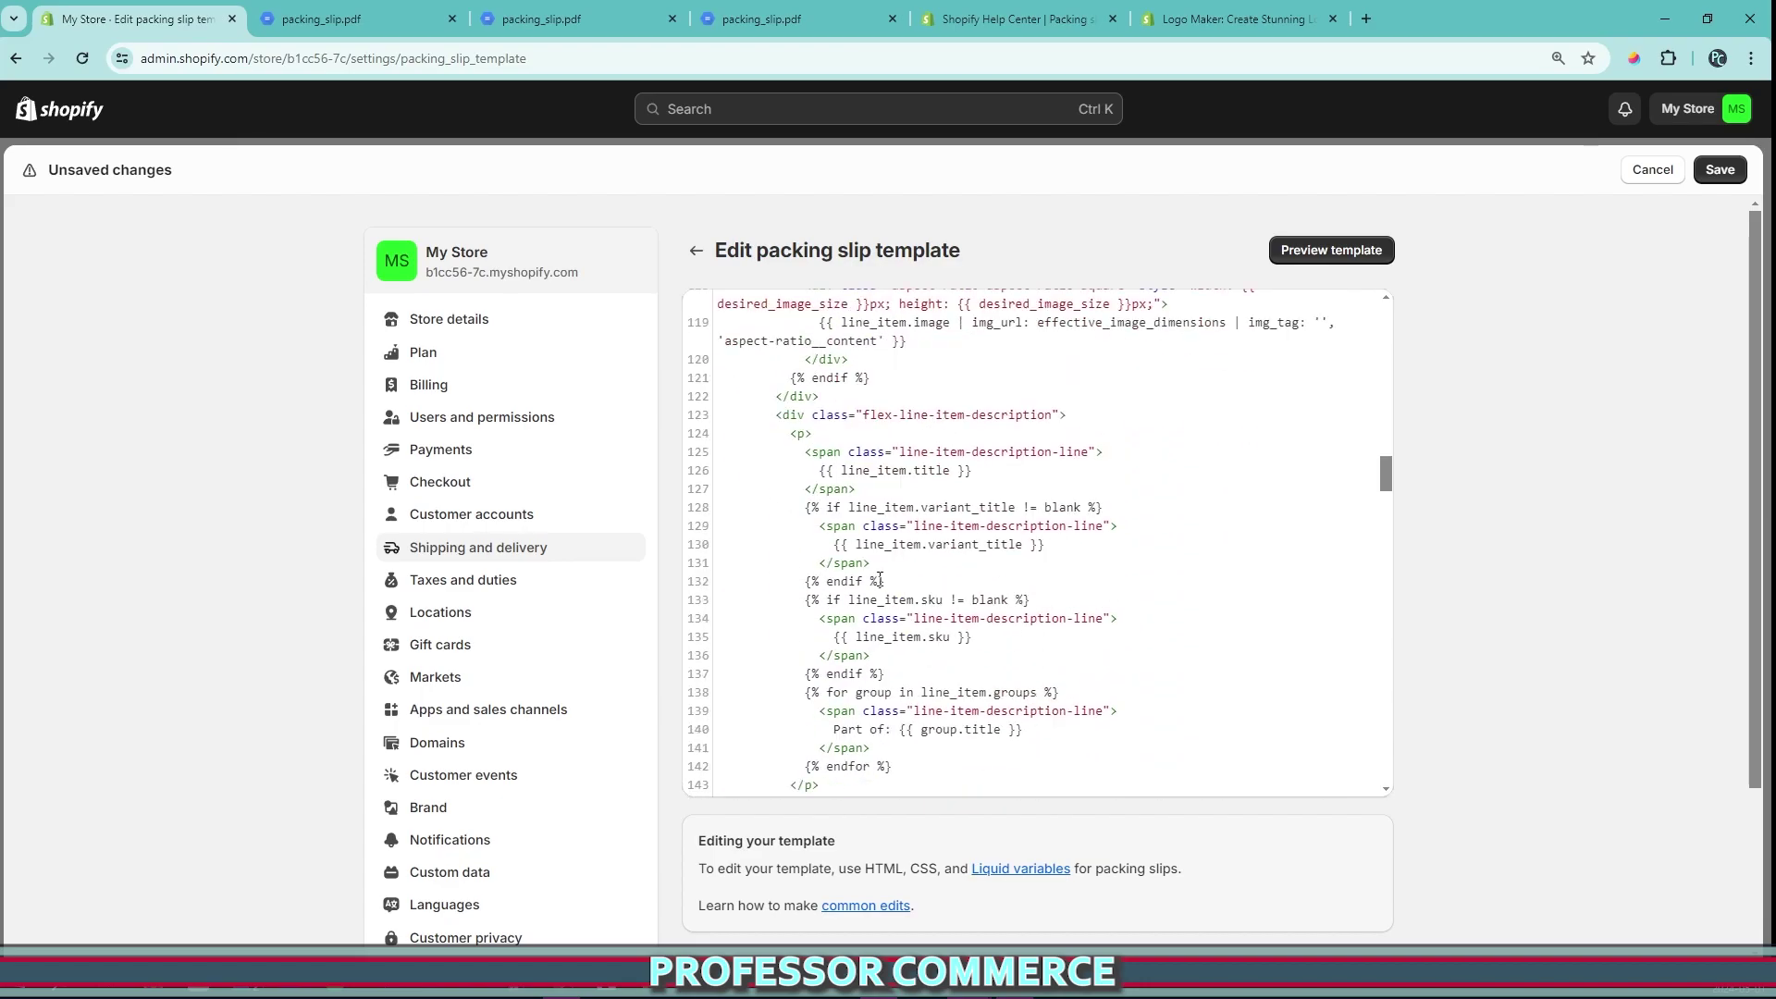
pyautogui.scroll(-20, 881, 580)
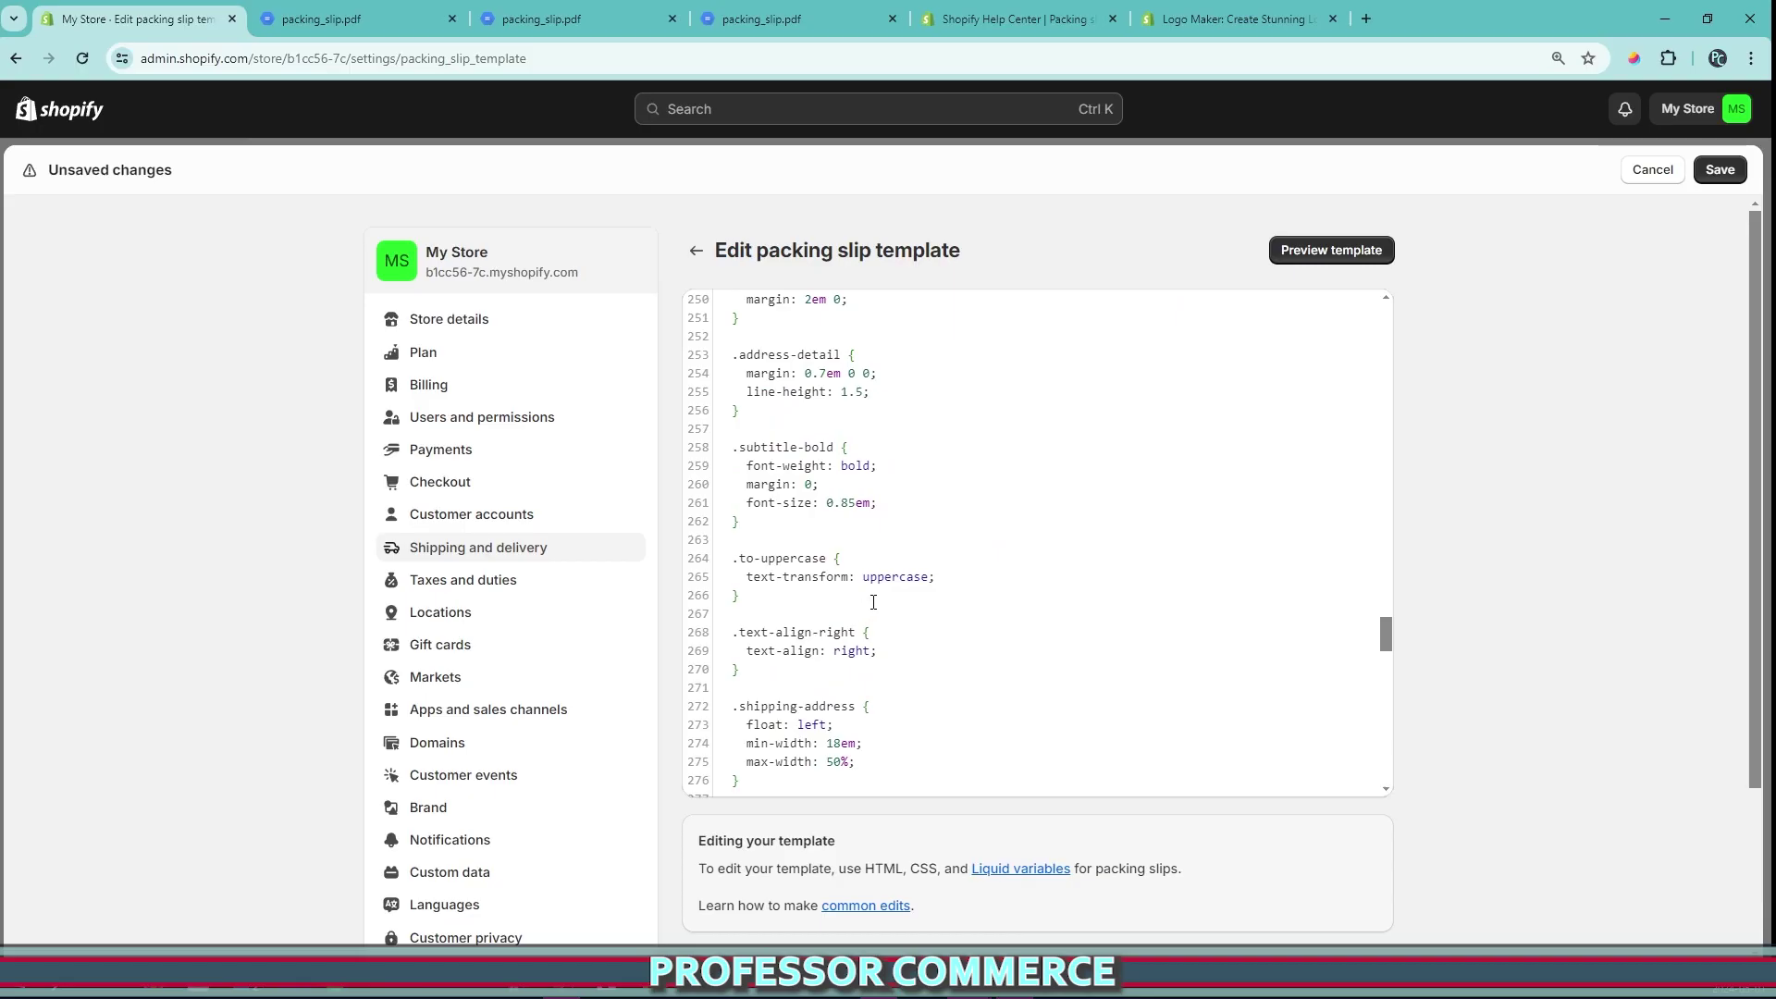